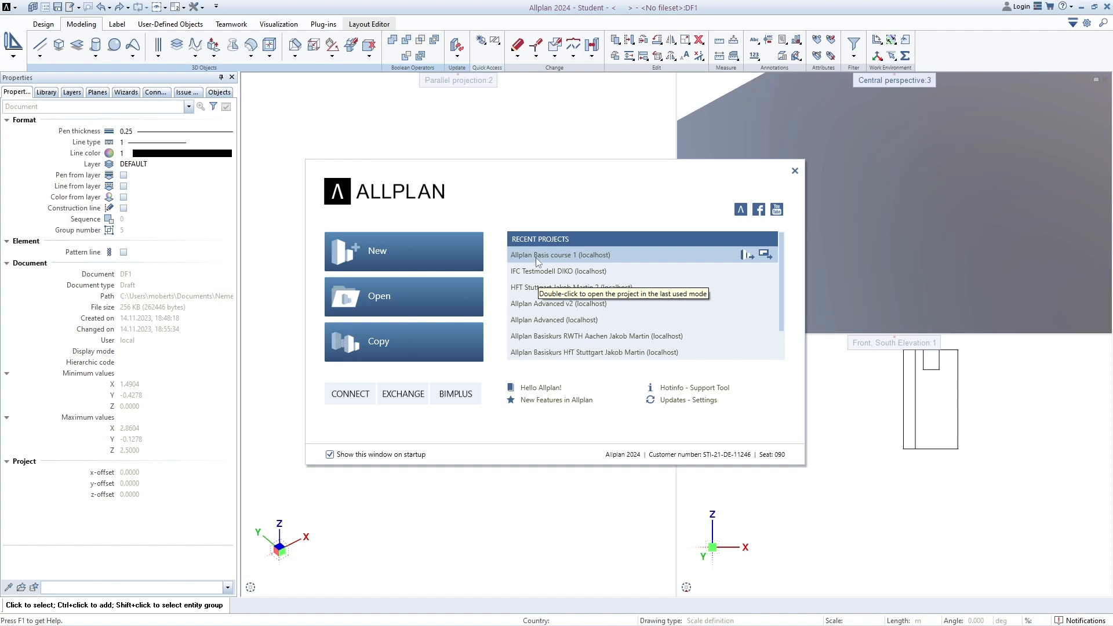
# Step: Open the recent project Allplan Basis course 1 and bring up its project-specific drawing file and building structure overview
pyautogui.doubleClick(570, 256)
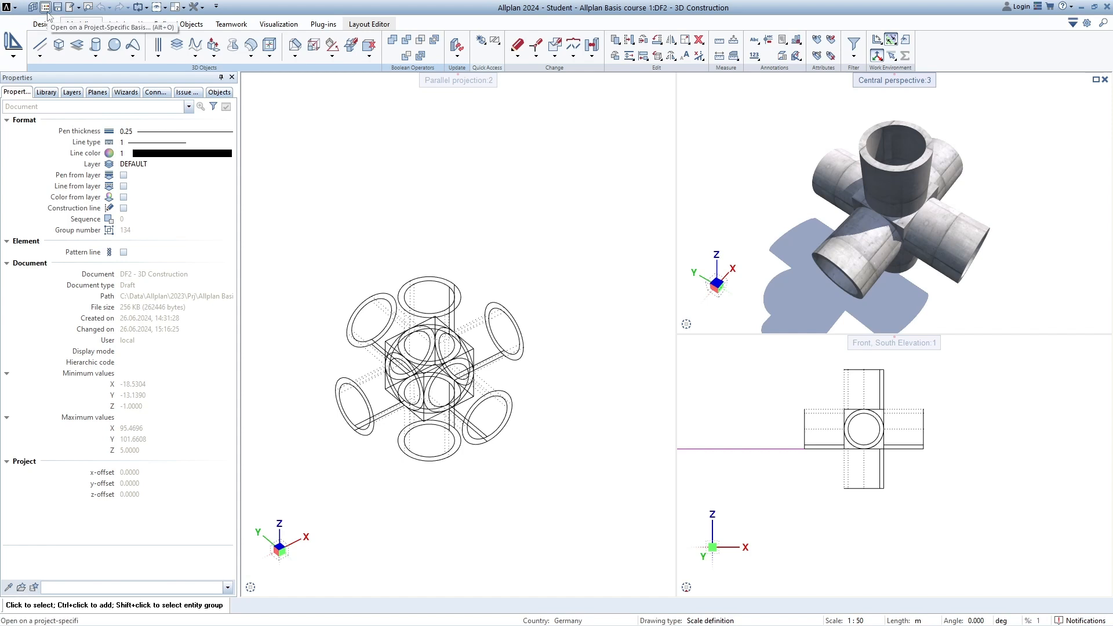
pyautogui.press('ctrl')
pyautogui.press('ctrl')
pyautogui.press('ctrl')
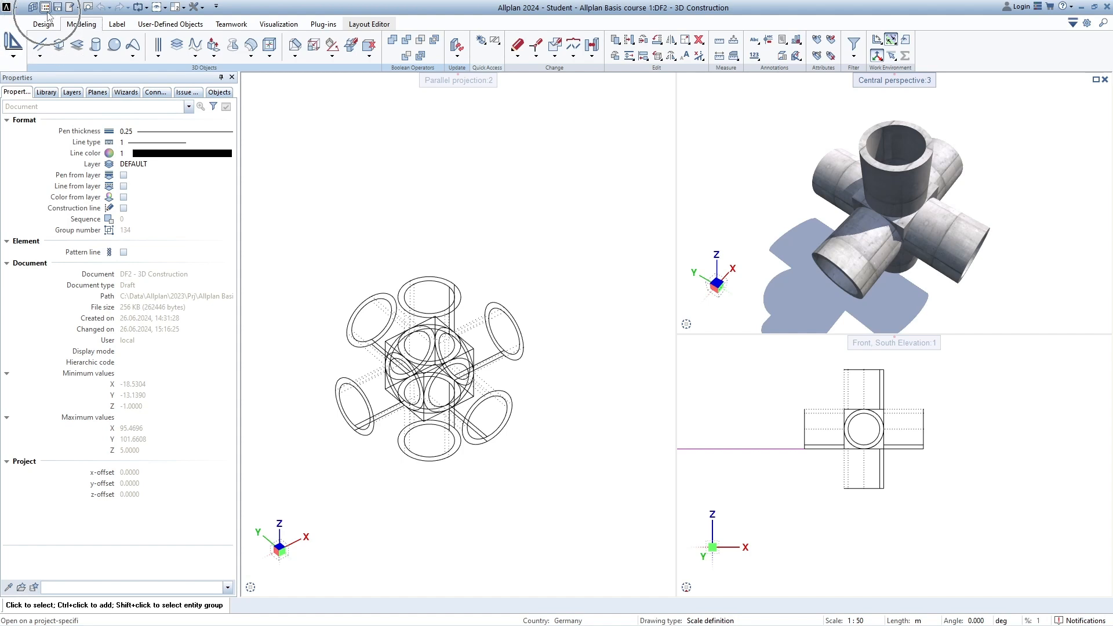
pyautogui.click(46, 8)
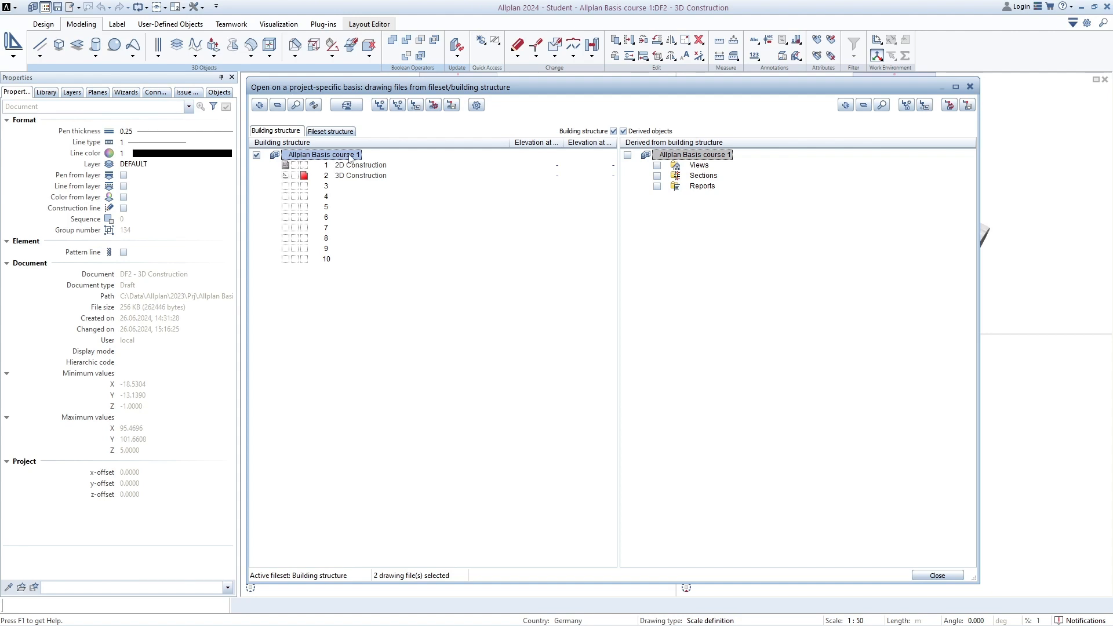
# Step: Restrict the building structure of Allplan Basis course 1 to the IFC-compliant structure and acknowledge the notice
pyautogui.rightClick(298, 161)
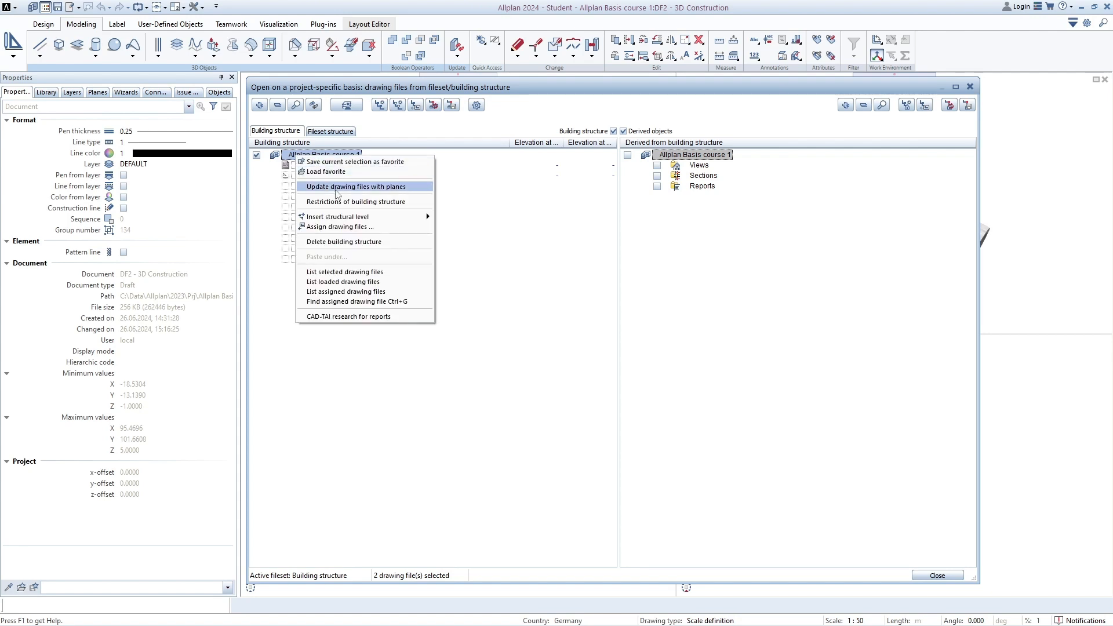
pyautogui.moveTo(310, 220)
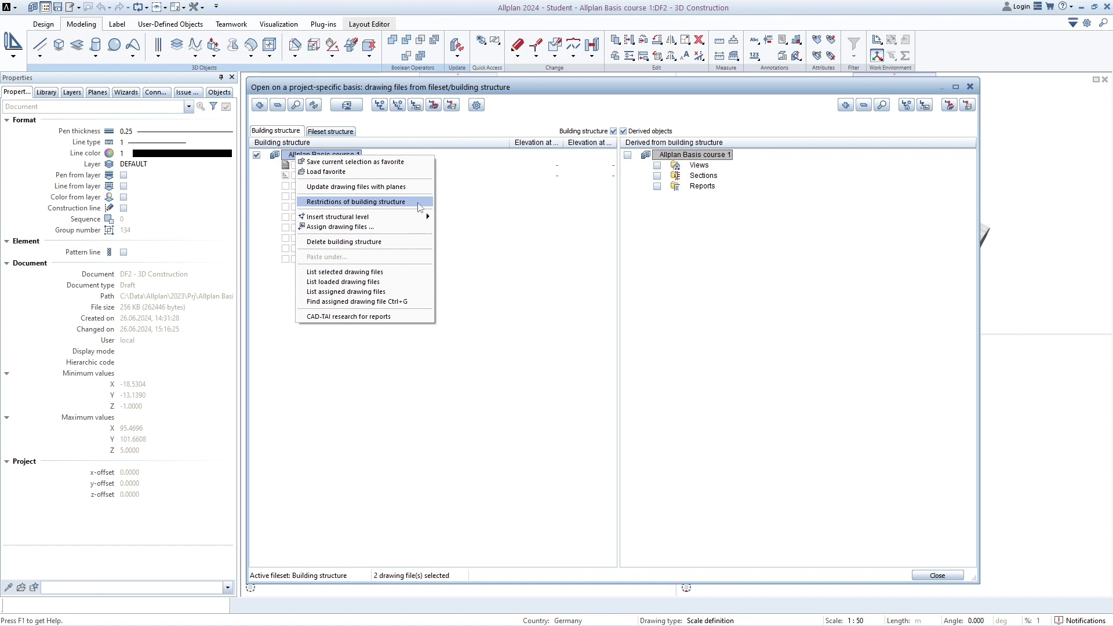
pyautogui.click(416, 202)
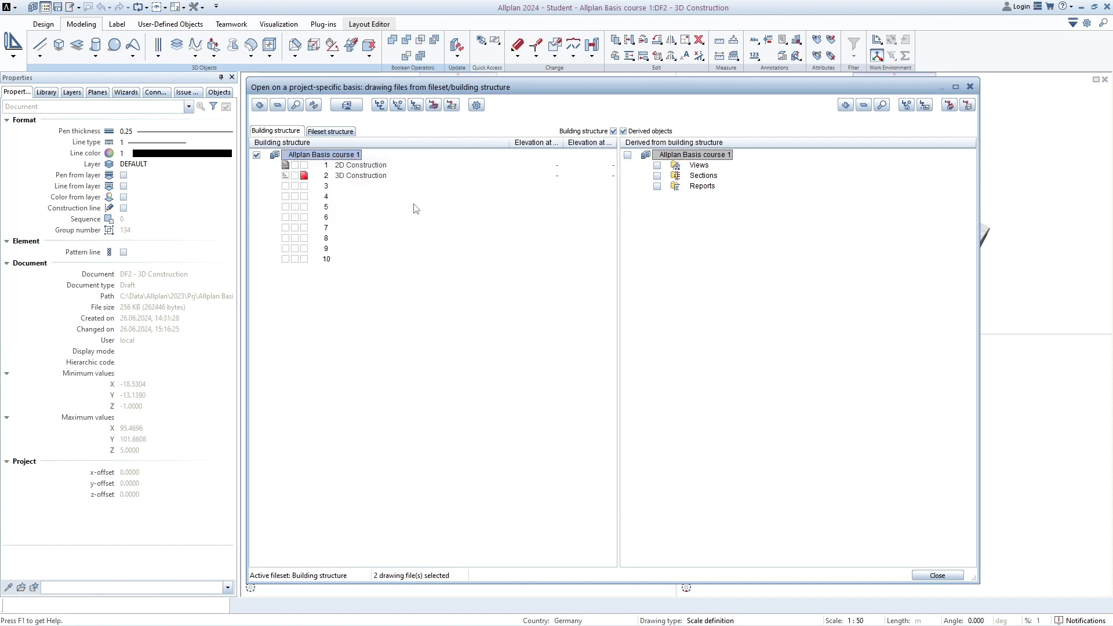
pyautogui.moveTo(593, 249); pyautogui.dragTo(553, 227)
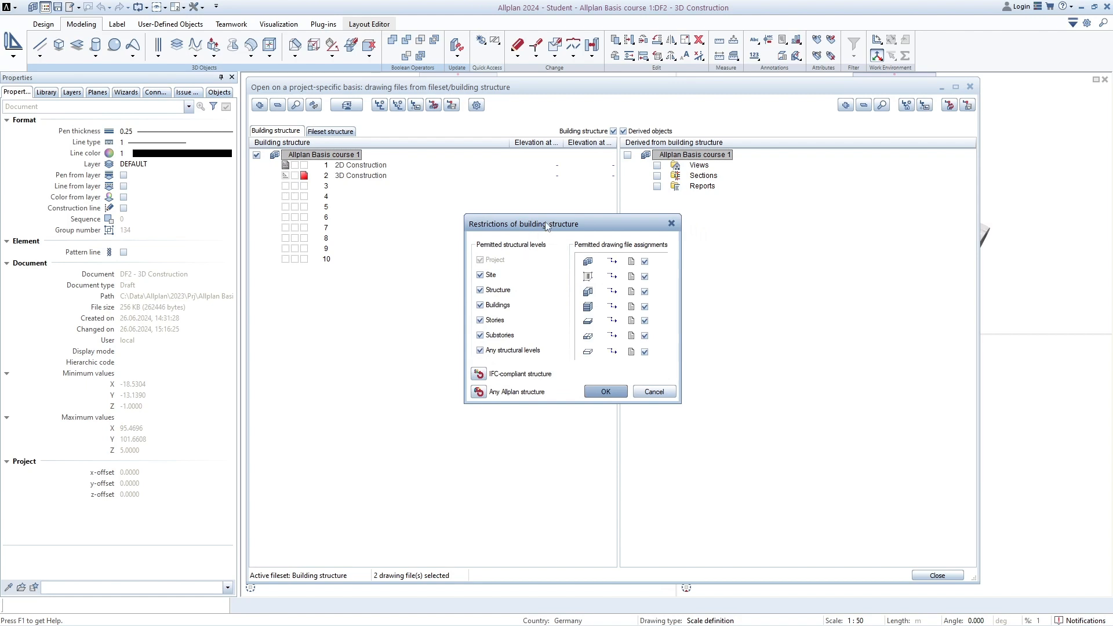
pyautogui.moveTo(547, 226); pyautogui.dragTo(533, 219)
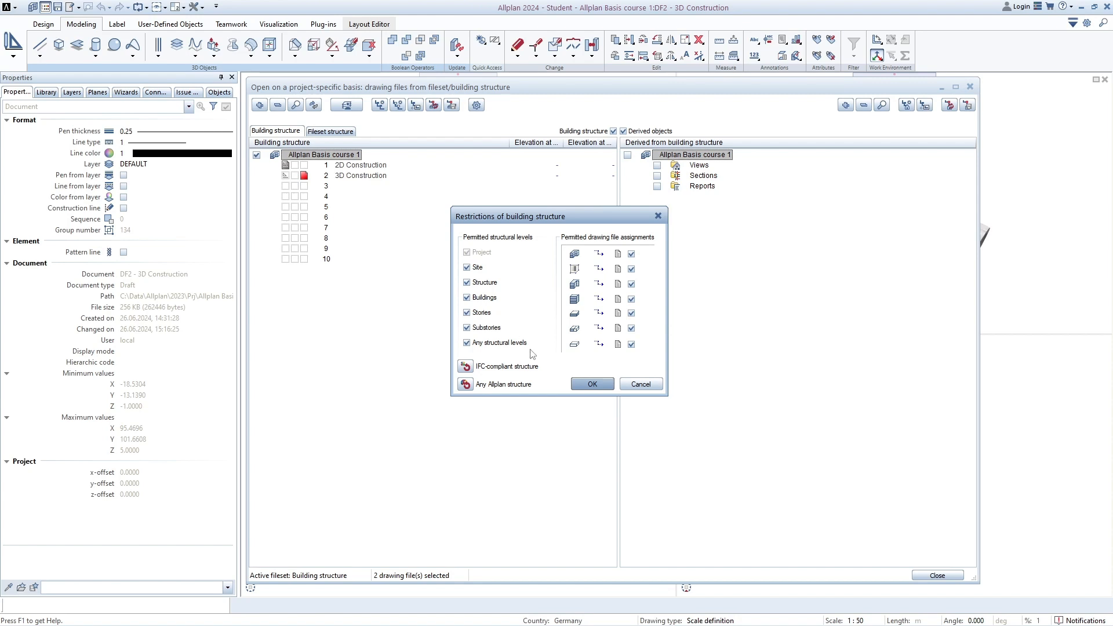
pyautogui.click(466, 366)
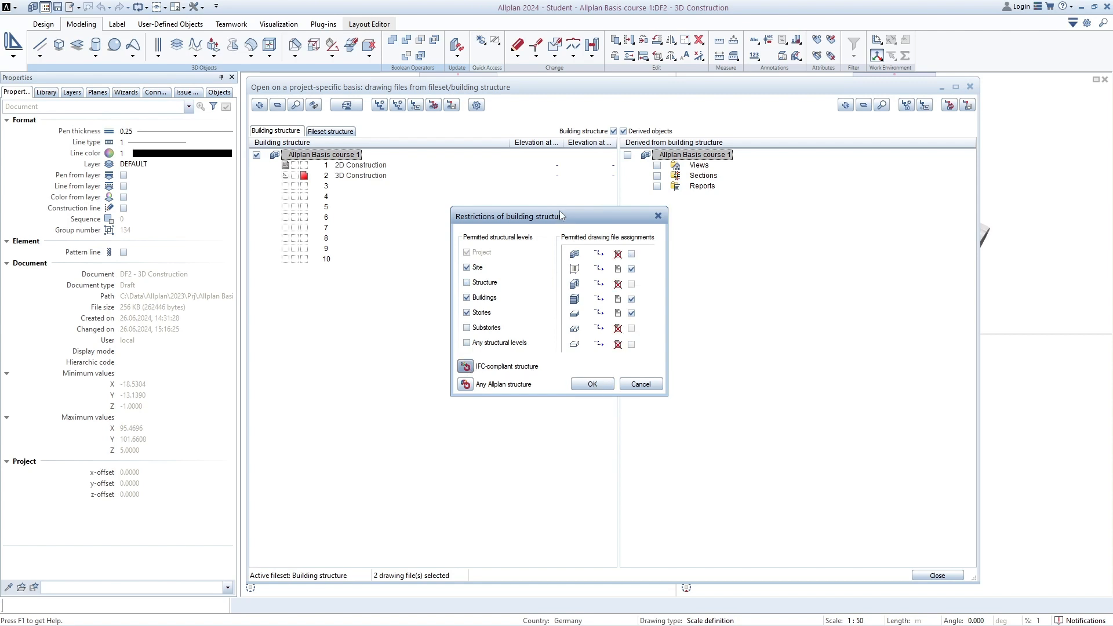
pyautogui.moveTo(559, 211); pyautogui.dragTo(547, 195)
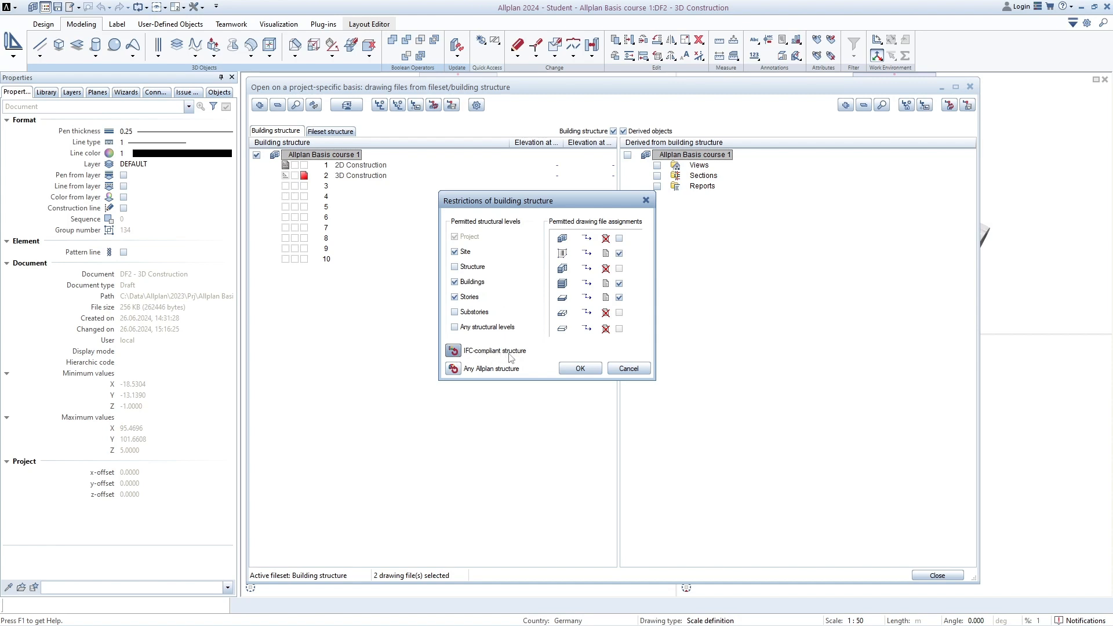
pyautogui.click(580, 369)
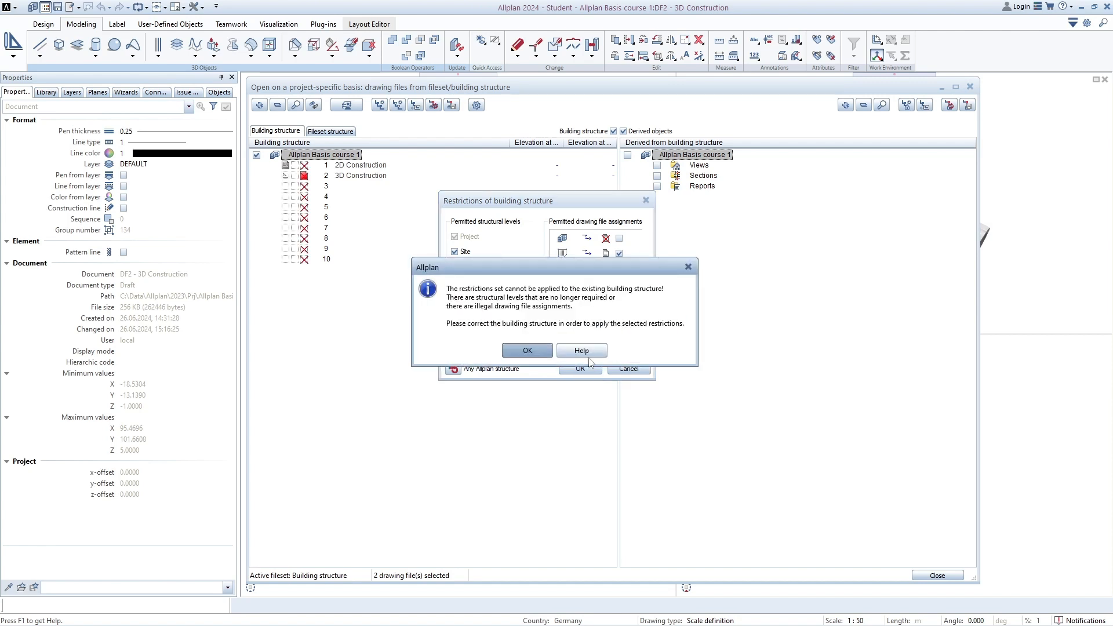
pyautogui.moveTo(610, 272); pyautogui.dragTo(617, 244)
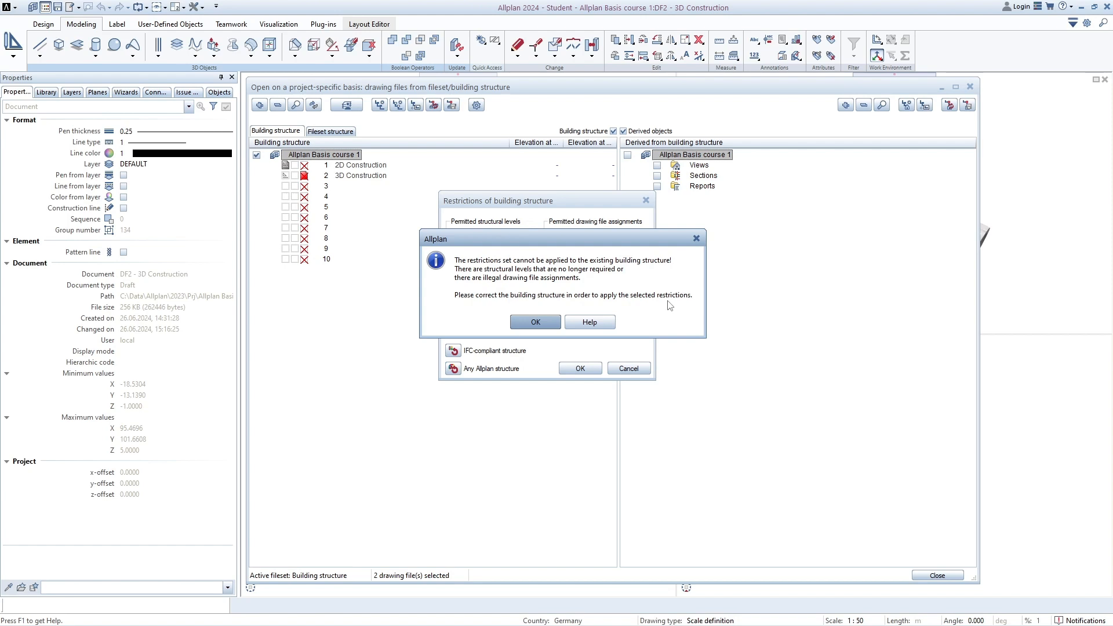
pyautogui.click(535, 323)
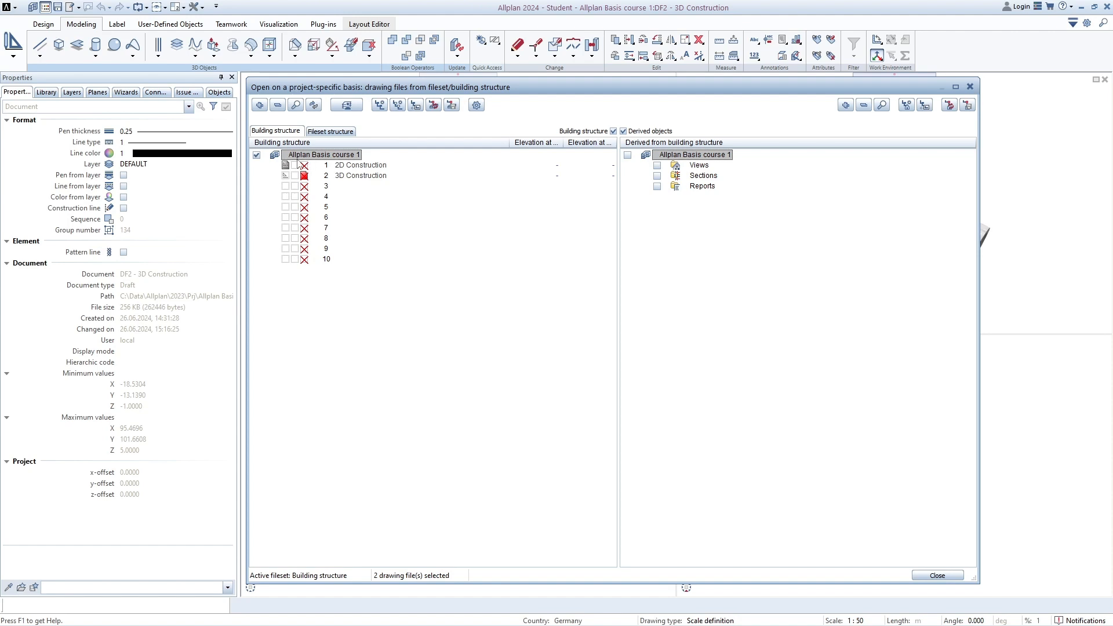
# Step: Insert a Buildings structural level under the Allplan Basis course 1 project
pyautogui.rightClick(299, 161)
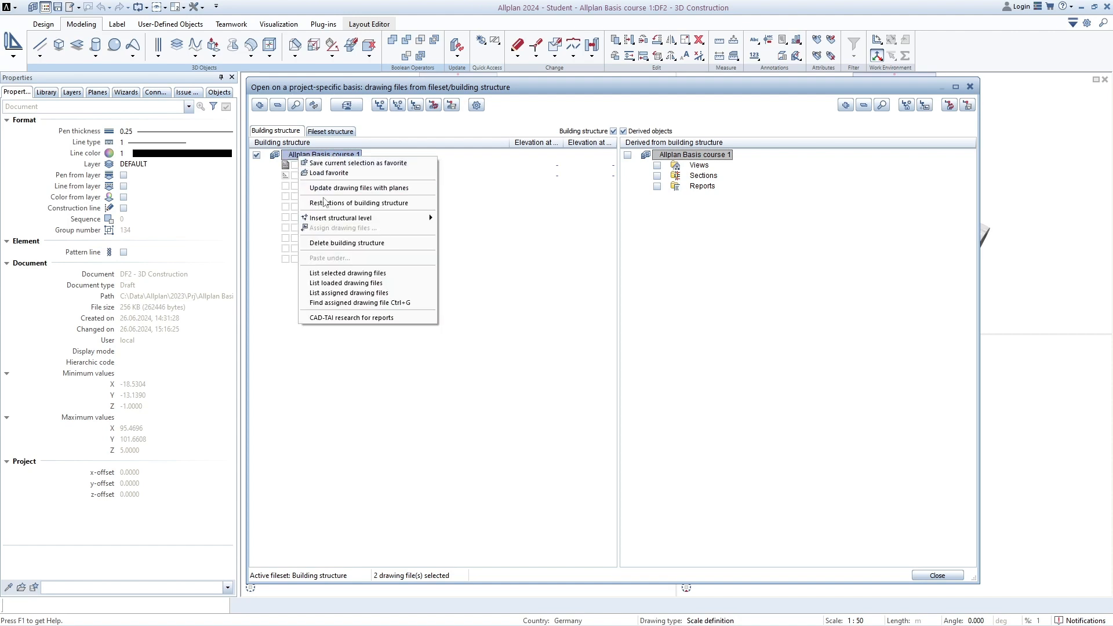
pyautogui.moveTo(322, 220)
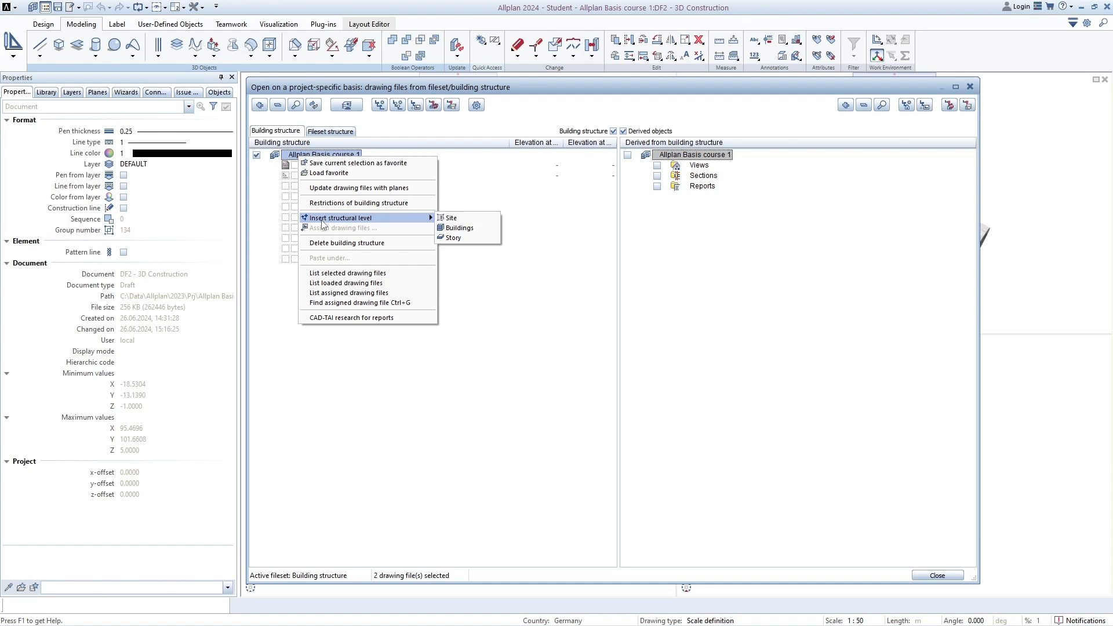
pyautogui.click(460, 232)
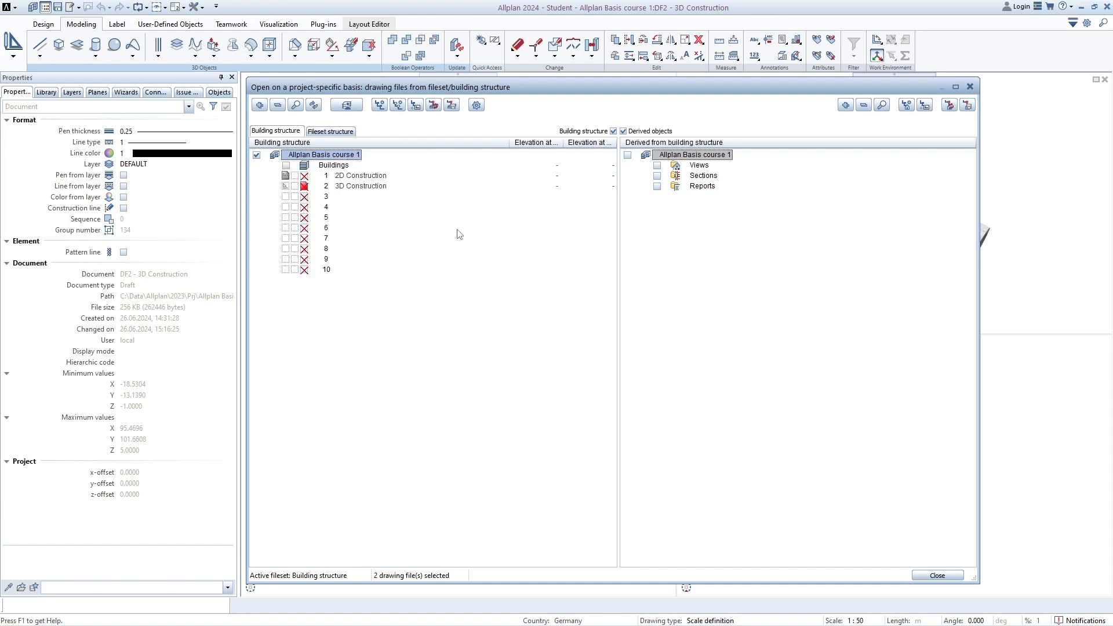
# Step: Insert four Story structural levels under the Buildings level
pyautogui.click(340, 167)
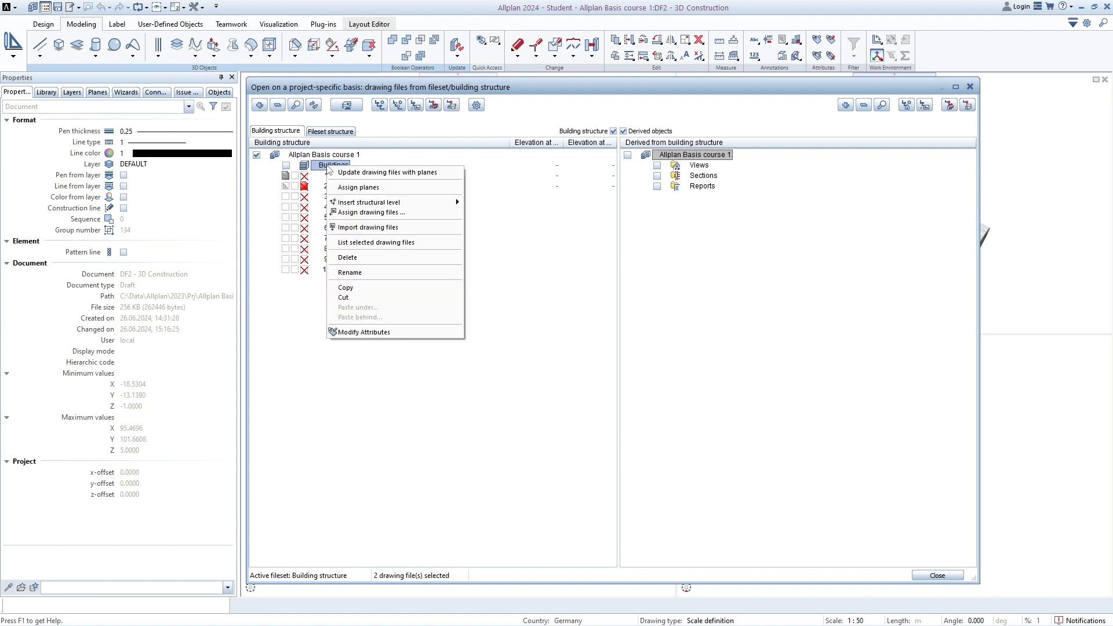
pyautogui.rightClick(332, 168)
pyautogui.moveTo(371, 206)
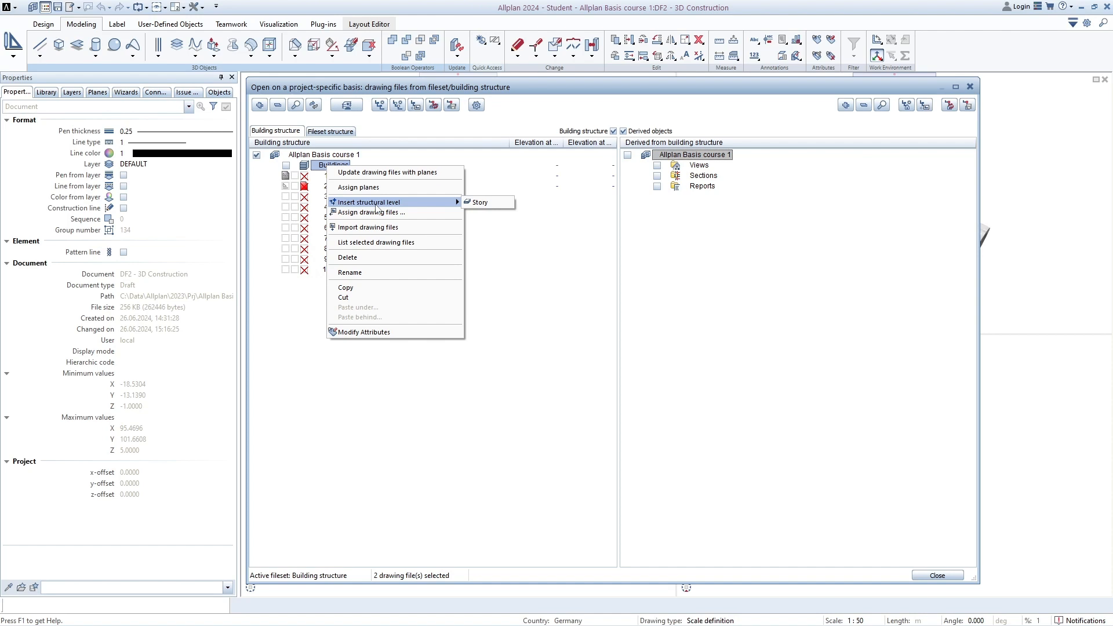
pyautogui.click(482, 203)
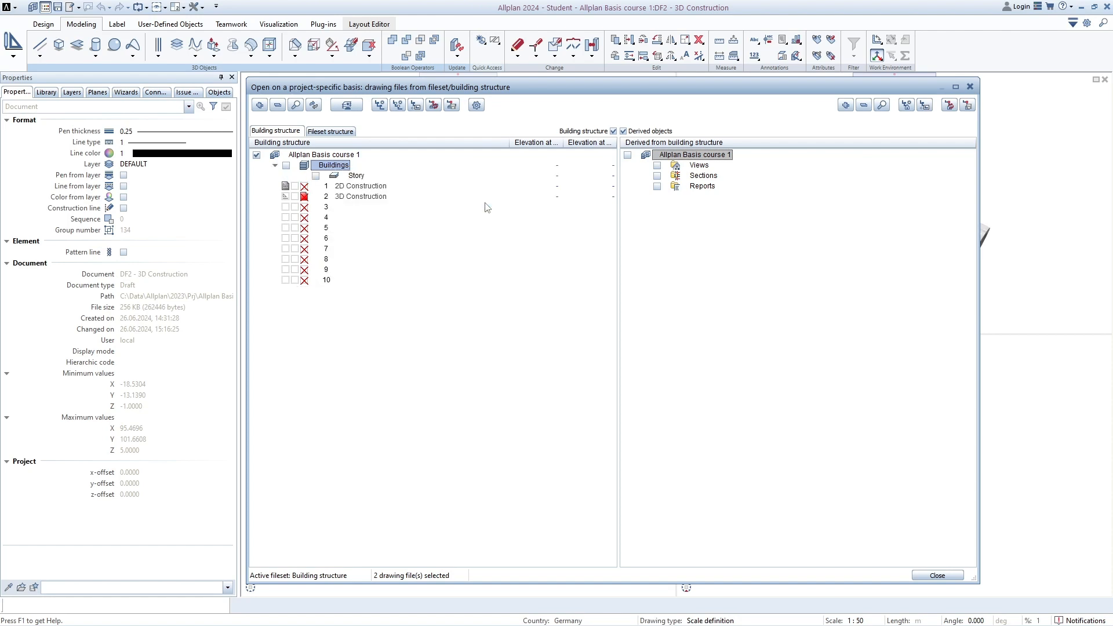
pyautogui.rightClick(329, 169)
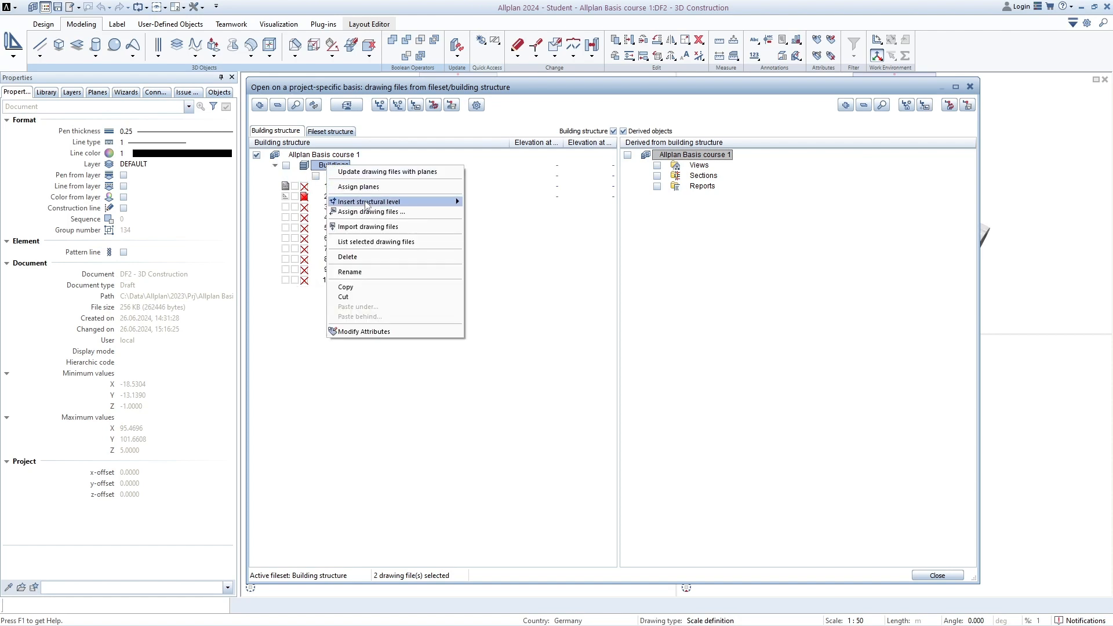
pyautogui.click(480, 202)
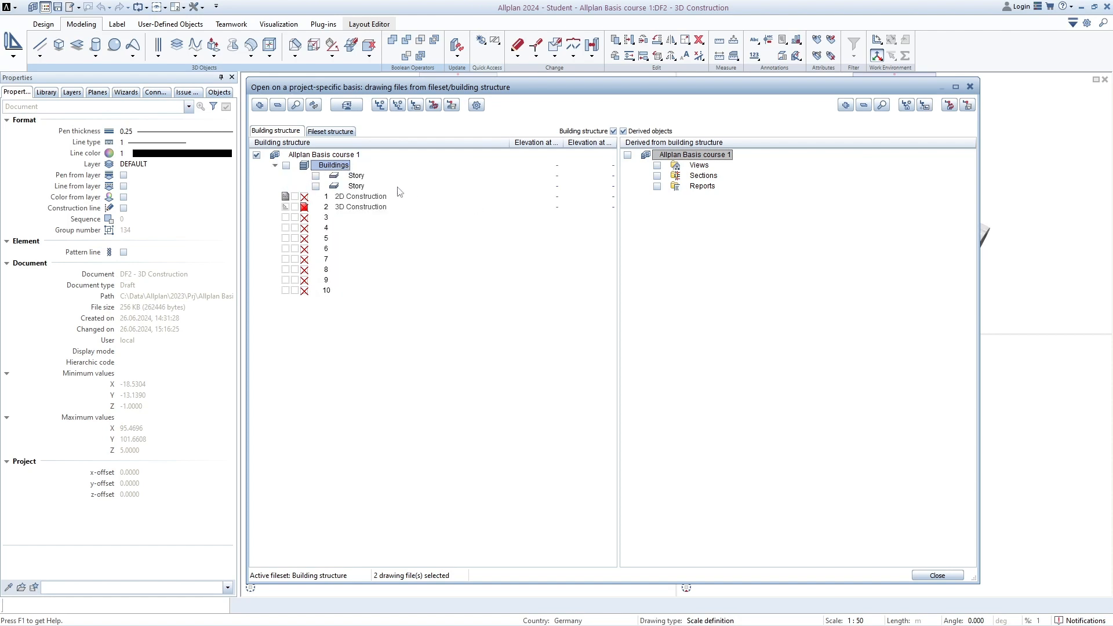
pyautogui.rightClick(328, 168)
pyautogui.moveTo(364, 203)
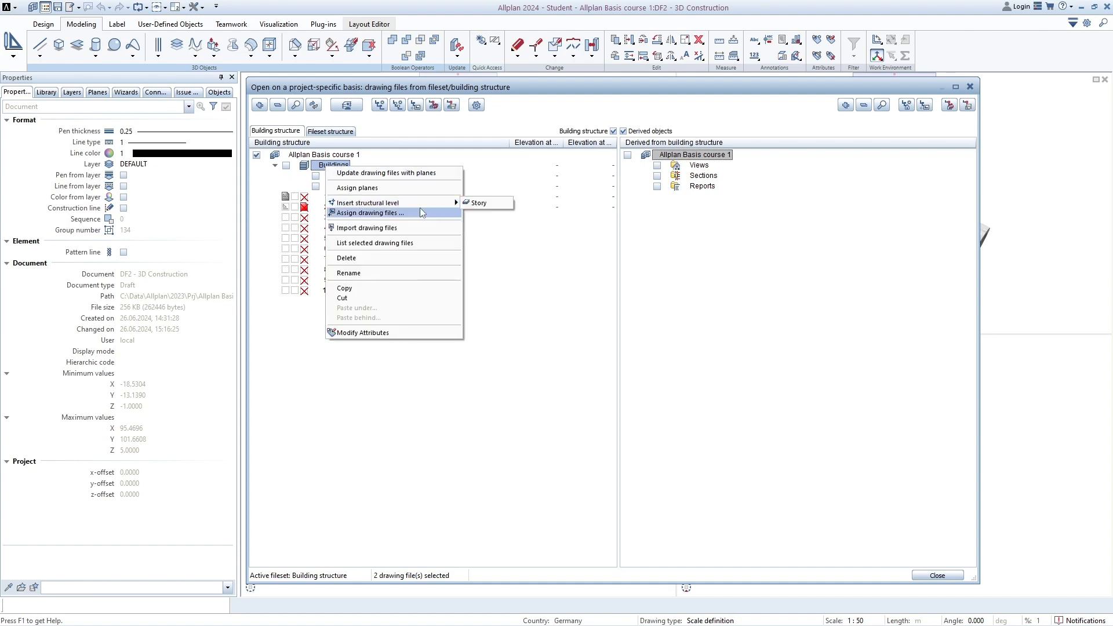
pyautogui.click(483, 204)
pyautogui.rightClick(335, 165)
pyautogui.rightClick(326, 168)
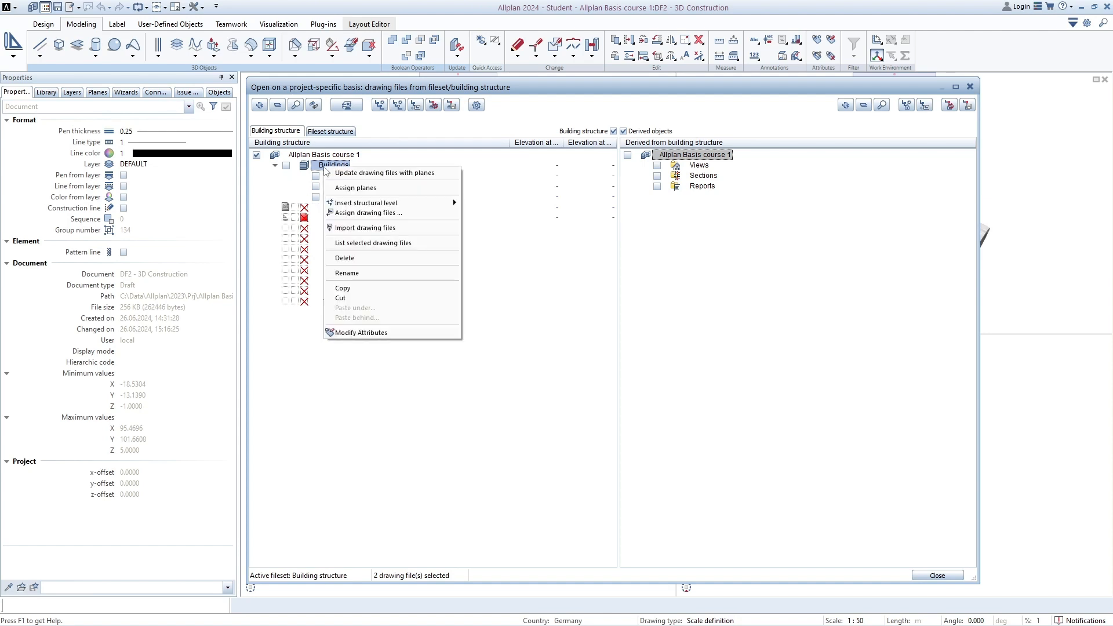
pyautogui.click(484, 204)
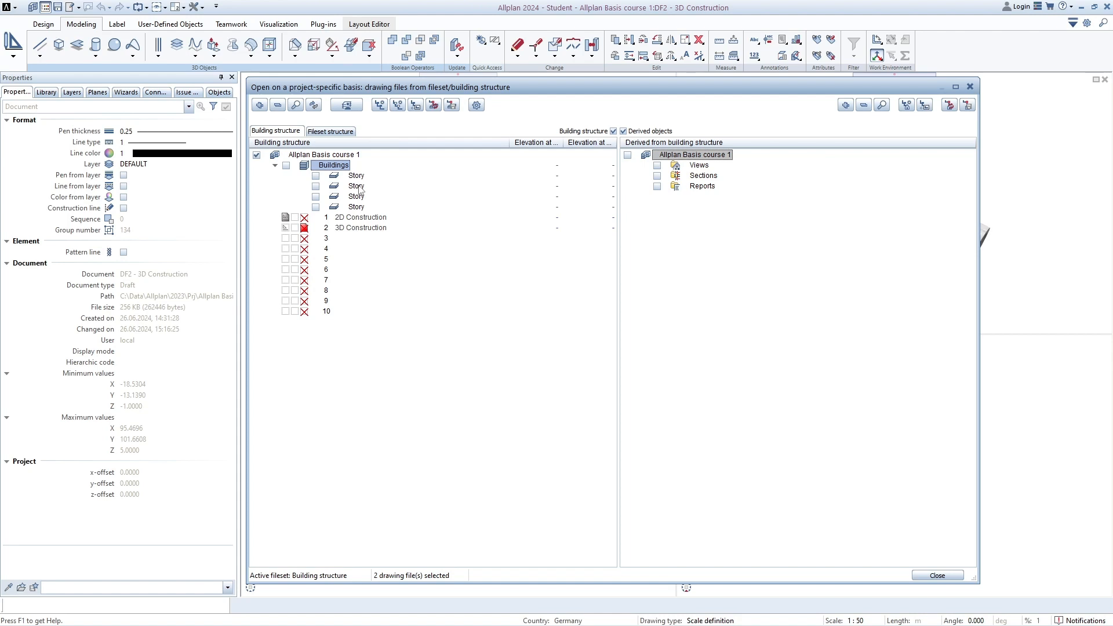
# Step: Move drawing files 1 through 10 together into the first Story of the Buildings level
pyautogui.click(325, 219)
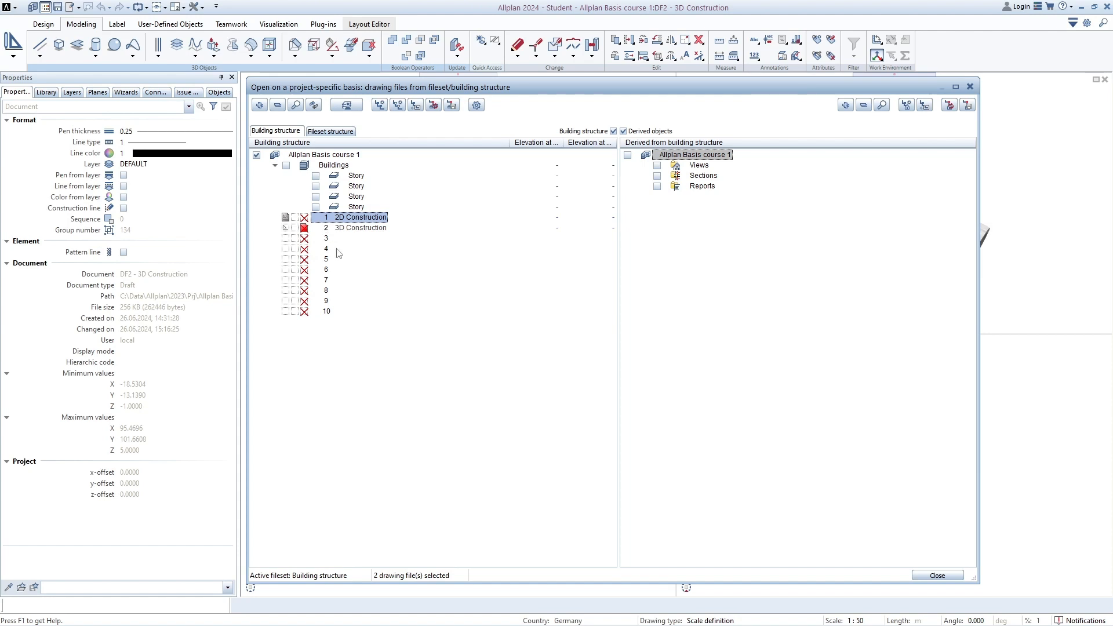
pyautogui.keyDown('shift'); pyautogui.click(328, 313); pyautogui.keyUp('shift')
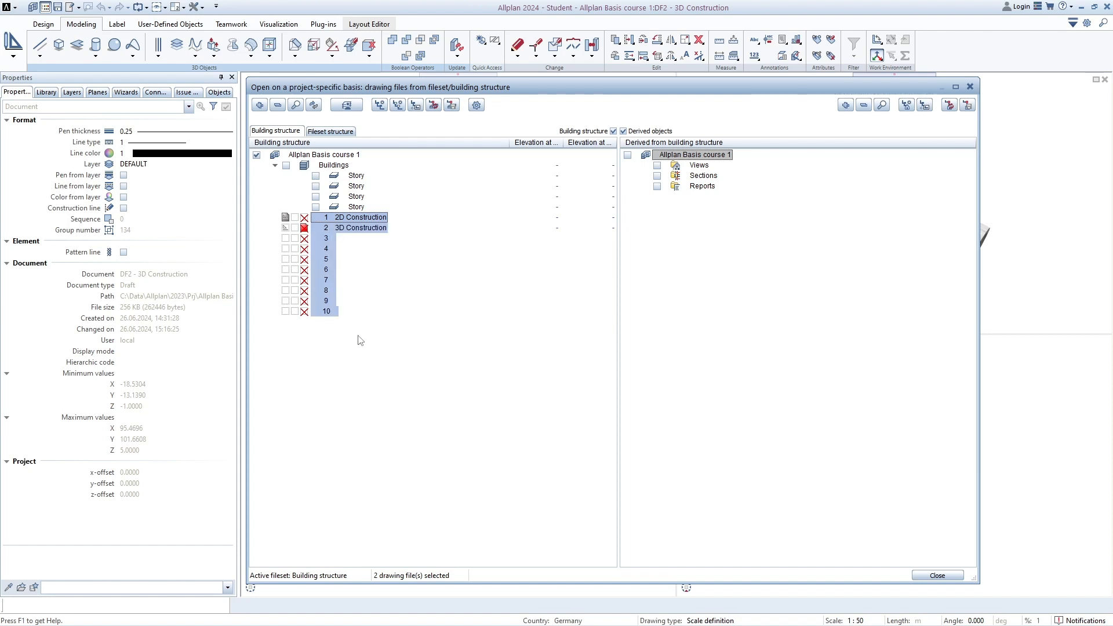
pyautogui.click(319, 347)
pyautogui.click(329, 218)
pyautogui.keyDown('shift'); pyautogui.click(329, 306); pyautogui.keyUp('shift')
pyautogui.keyDown('shift'); pyautogui.click(329, 312); pyautogui.keyUp('shift')
pyautogui.moveTo(324, 219)
pyautogui.mouseDown()
pyautogui.moveTo(376, 188)
pyautogui.moveTo(359, 180)
pyautogui.mouseUp()
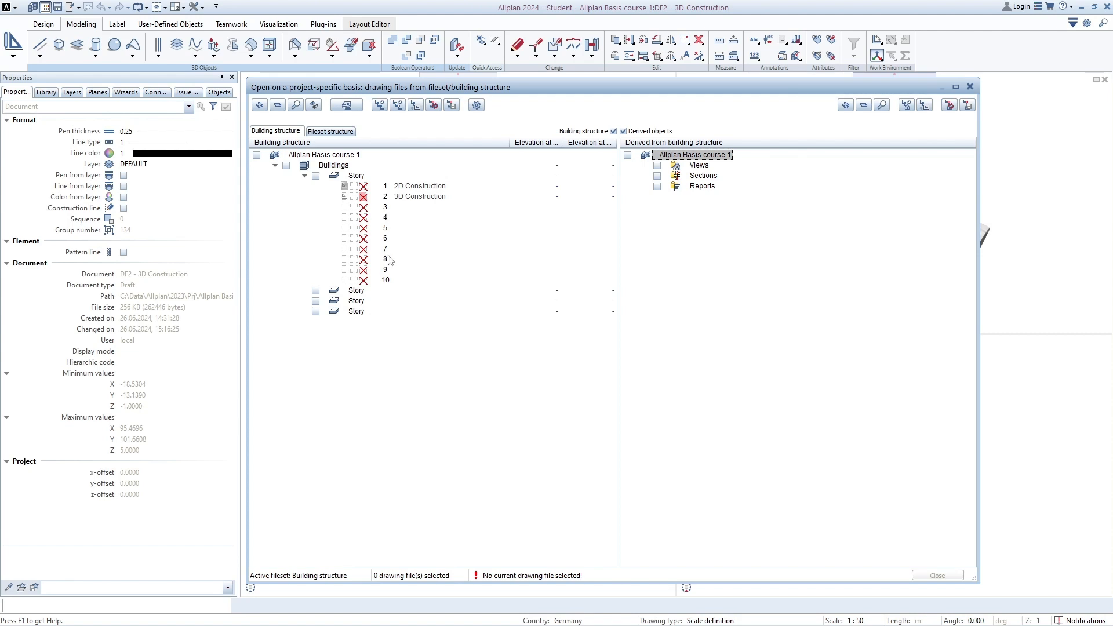
# Step: Rename the Buildings level to "Building 1"
pyautogui.click(334, 167)
pyautogui.rightClick(338, 168)
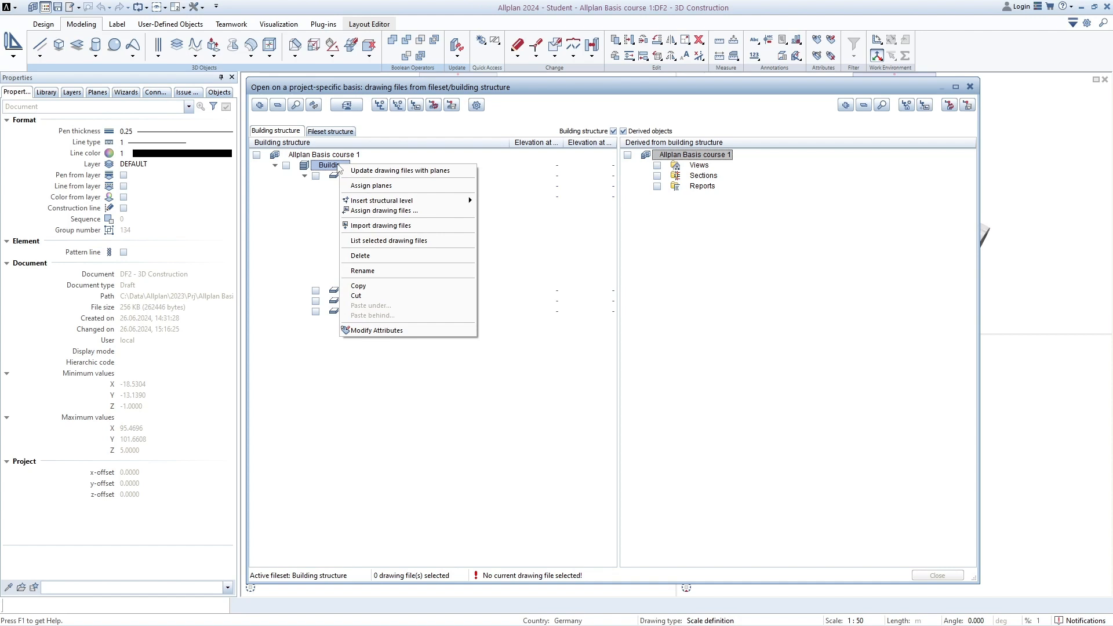
pyautogui.click(362, 270)
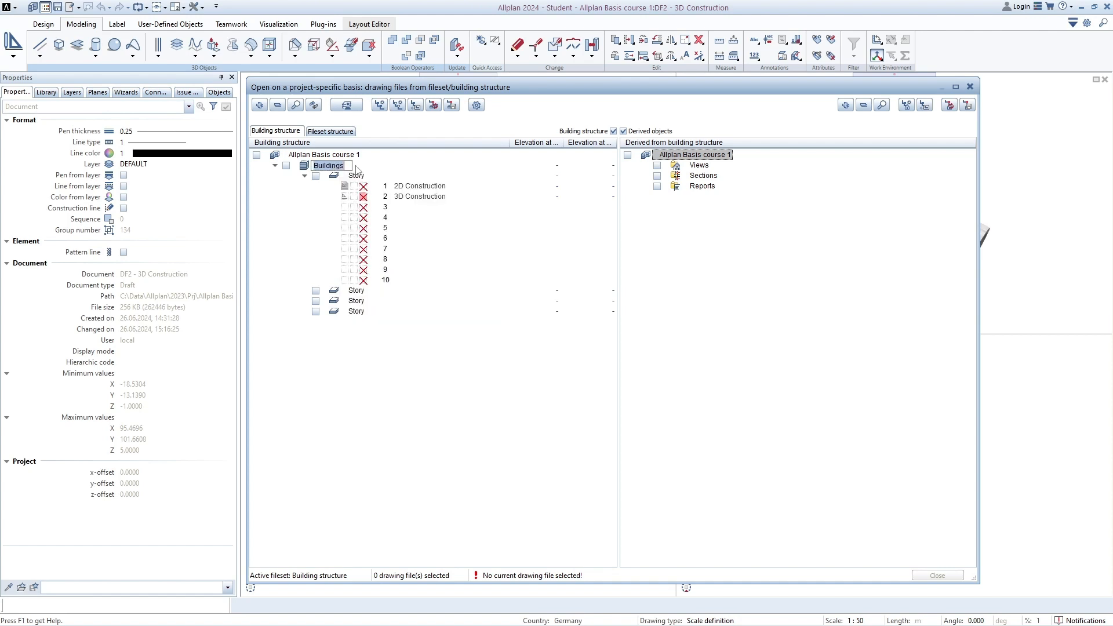
pyautogui.press('Home')
pyautogui.press('Right')
pyautogui.press('Right')
pyautogui.press('Right')
pyautogui.press('Right')
pyautogui.press('Right')
pyautogui.write('ing 1')
pyautogui.press('Return')
# Step: Rename the first story, which holds the drawing files, to "Import/Grid"
pyautogui.click(360, 176)
pyautogui.rightClick(361, 177)
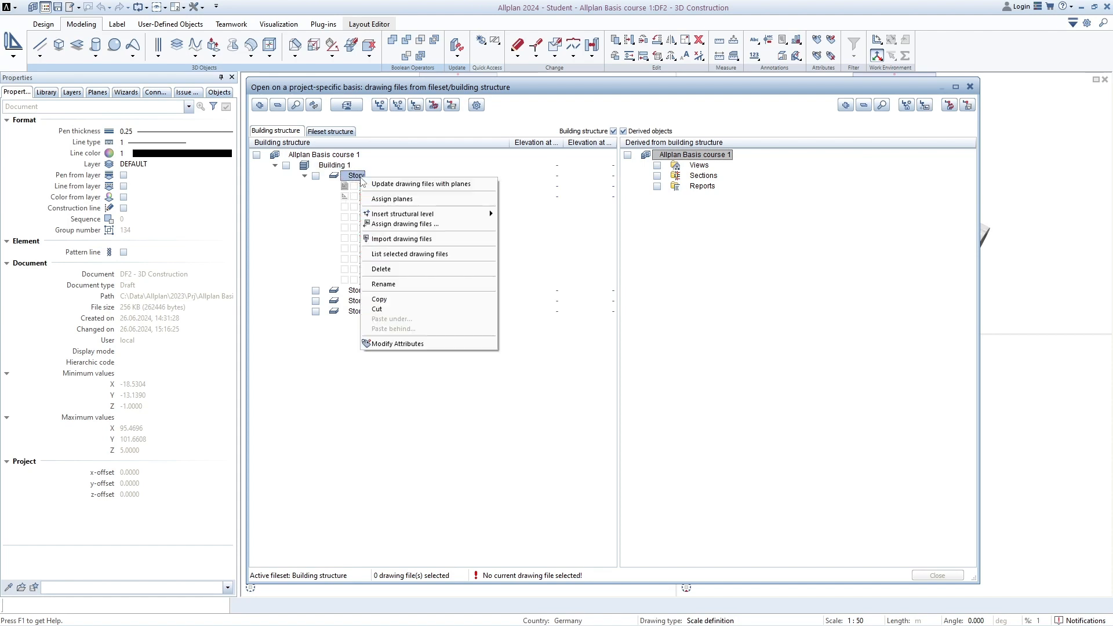
pyautogui.click(489, 288)
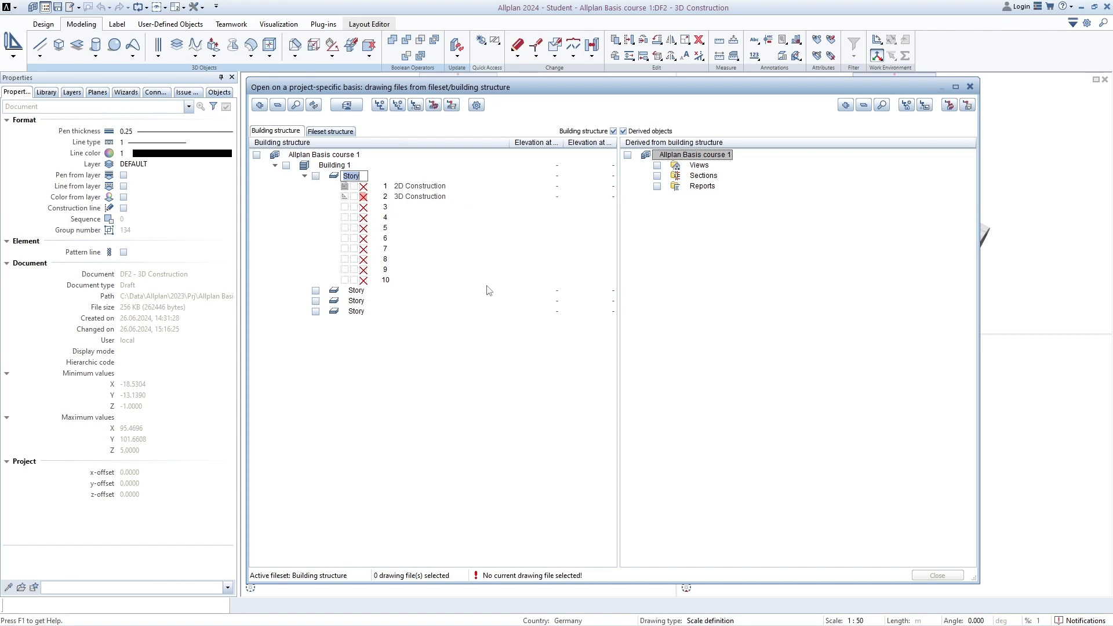
pyautogui.write('Import/Grid')
pyautogui.press('Return')
# Step: Rename the second story to "Foundation" and the third story to "Base-plate"
pyautogui.click(356, 291)
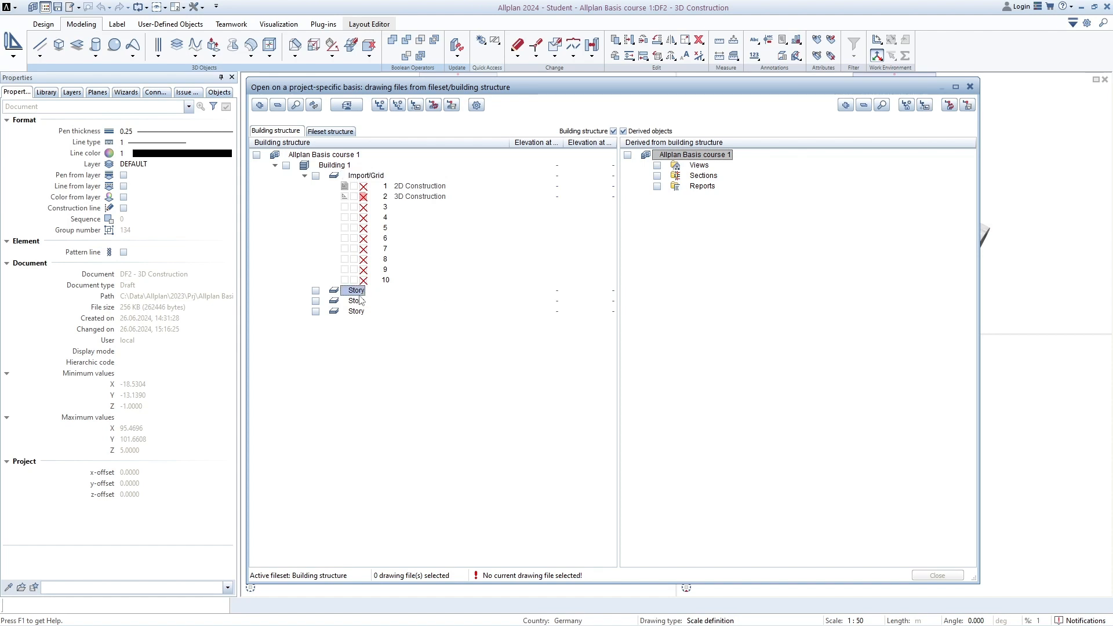
pyautogui.click(360, 291)
pyautogui.write('Foundation')
pyautogui.press('Return')
pyautogui.doubleClick(355, 301)
pyautogui.write('Base-plate')
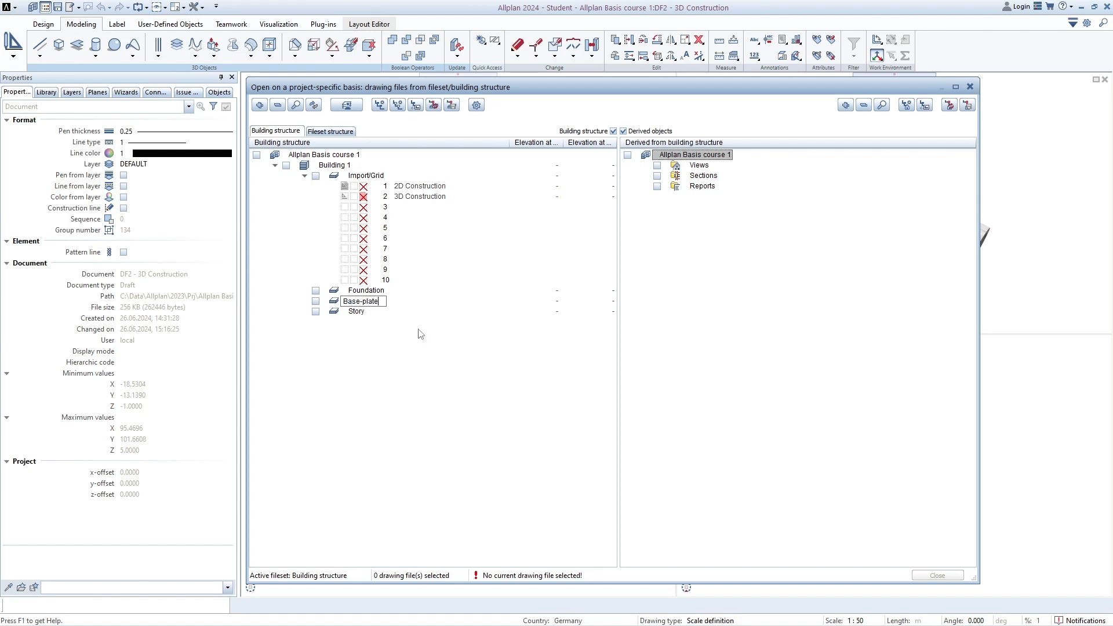
pyautogui.press('Return')
# Step: Rename the fourth story under Building 1 to "Columns"
pyautogui.click(363, 315)
pyautogui.click(363, 314)
pyautogui.write('Columns')
pyautogui.press('Return')
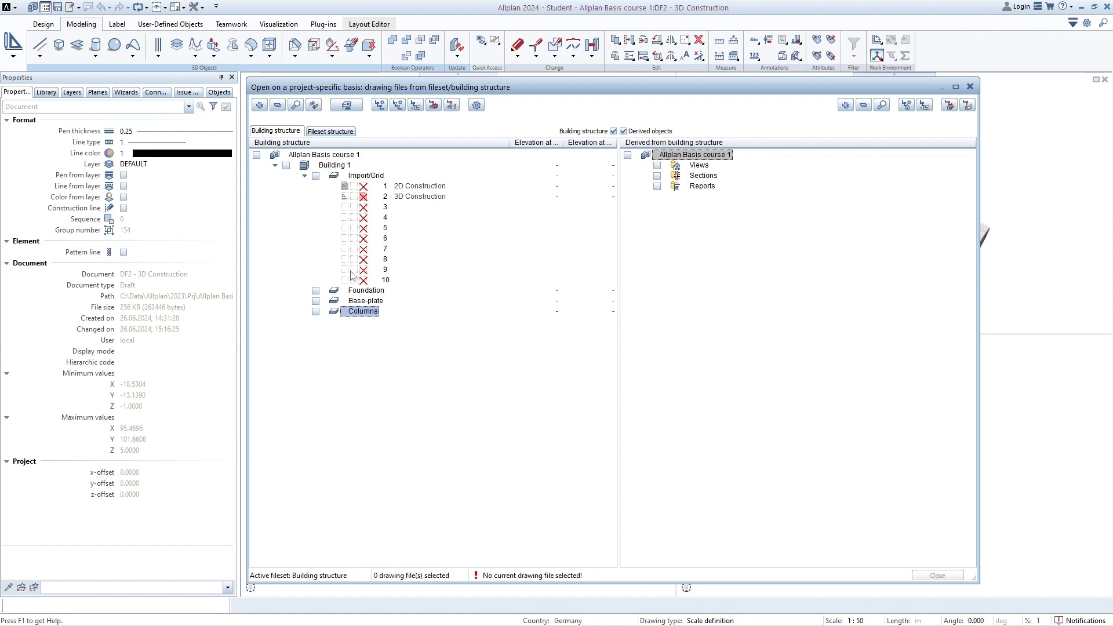
# Step: Assign drawing files 11-20 to the Foundation story of Building 1
pyautogui.click(350, 177)
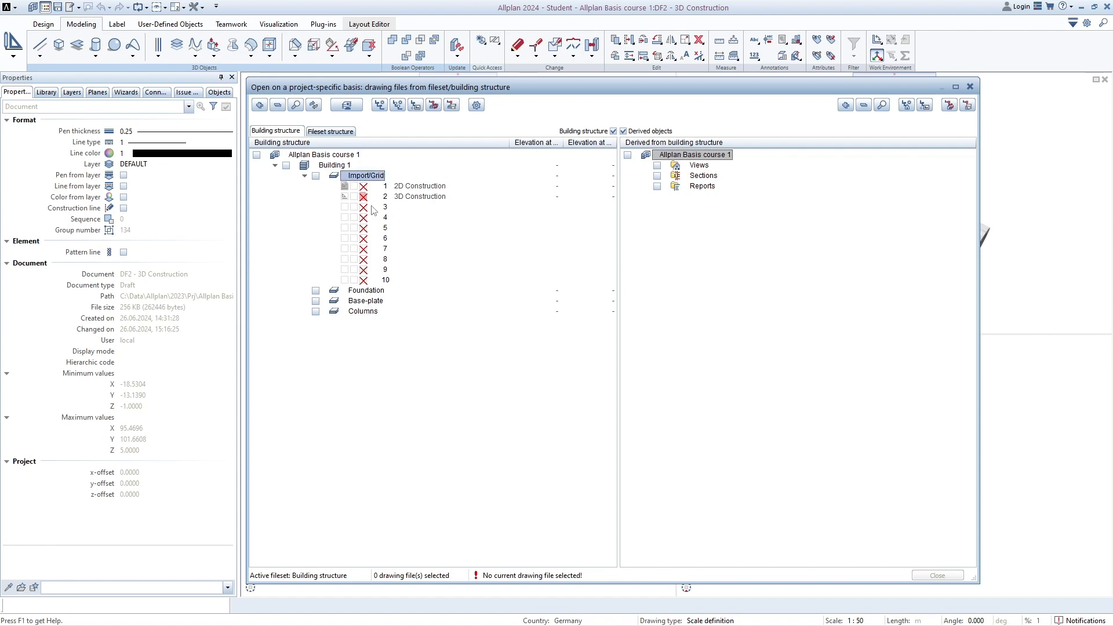
pyautogui.click(369, 291)
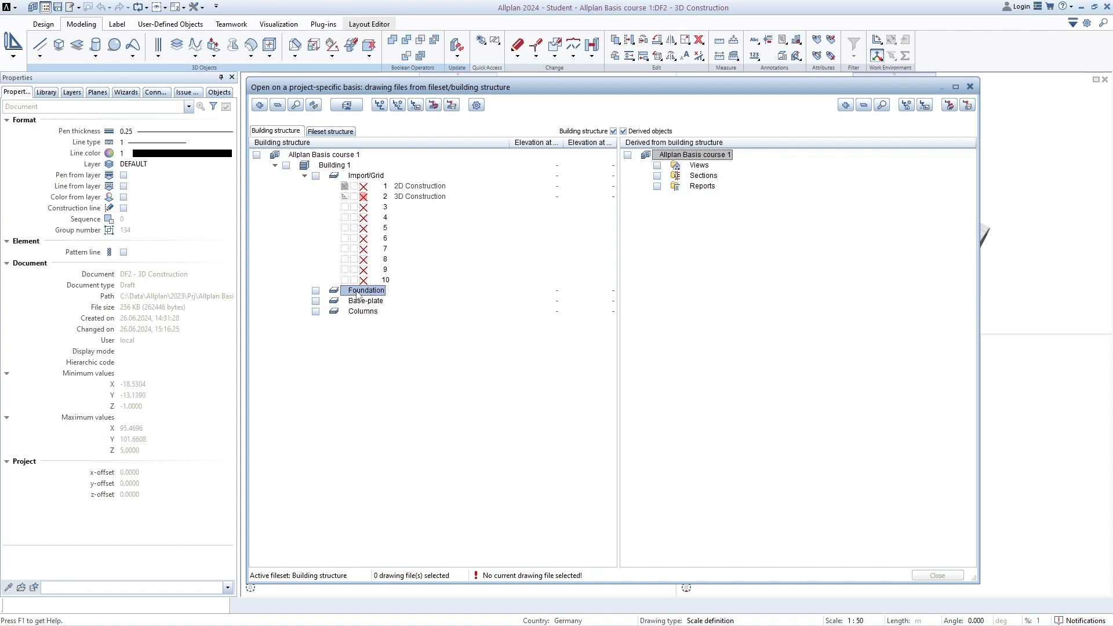
pyautogui.rightClick(358, 294)
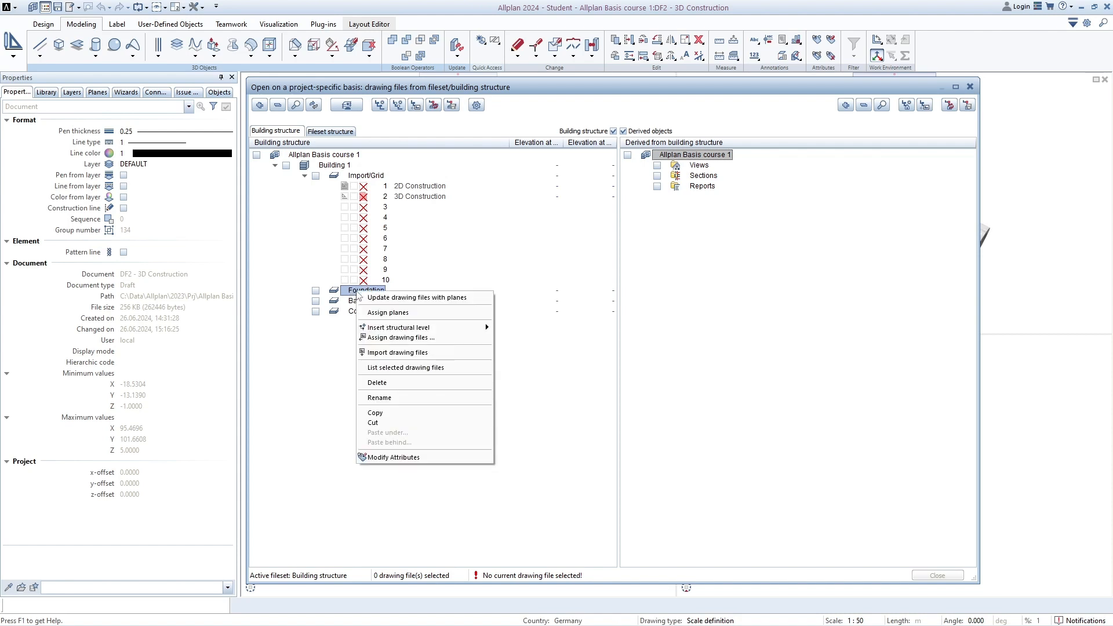
pyautogui.click(429, 338)
pyautogui.moveTo(346, 110); pyautogui.dragTo(549, 241)
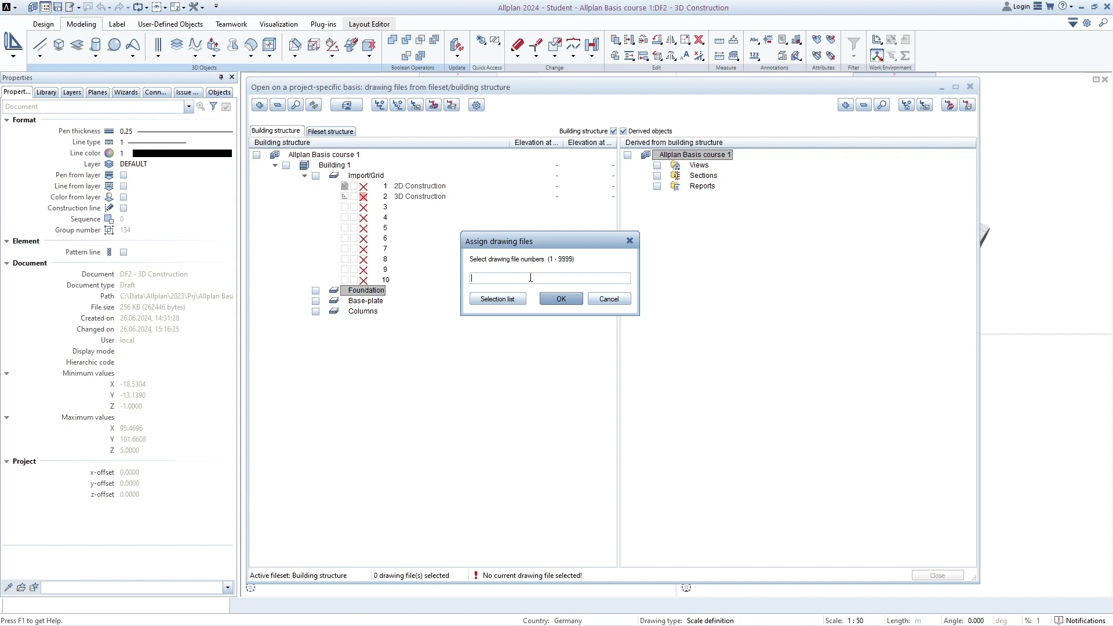
pyautogui.write('11-20')
pyautogui.press('Return')
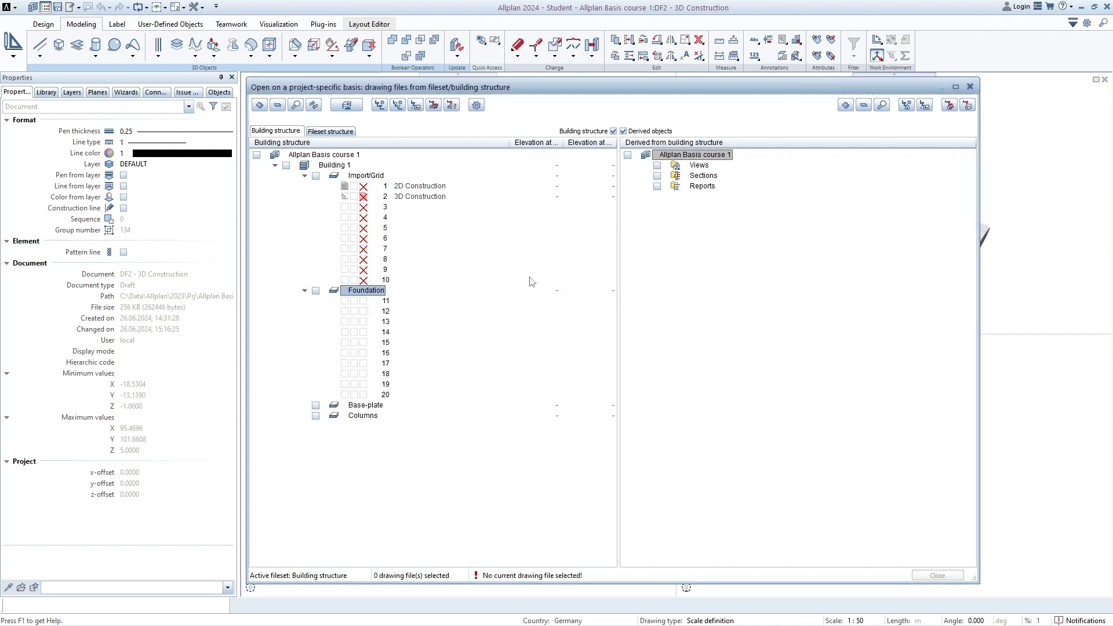
# Step: Assign drawing files 21-30 to the Base-plate story by entering their number range
pyautogui.click(367, 405)
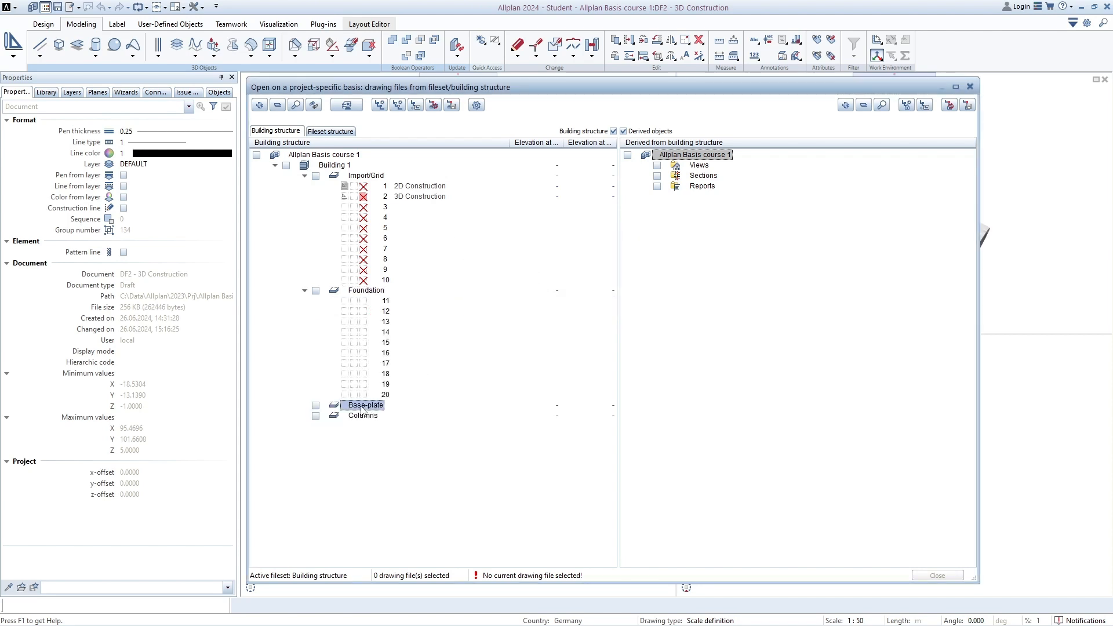
pyautogui.rightClick(360, 409)
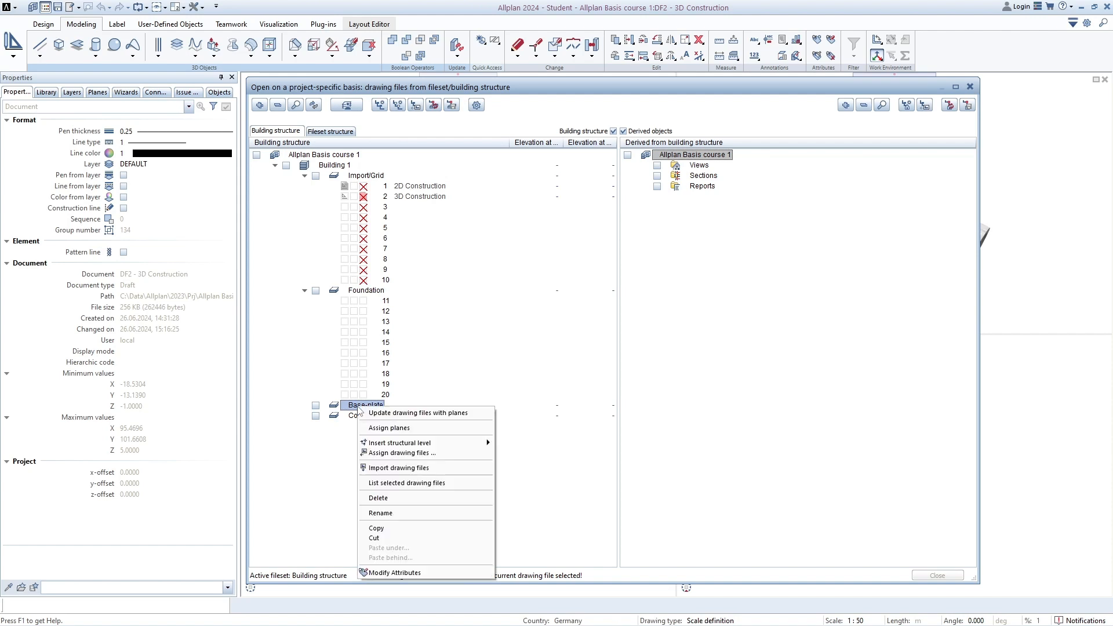
pyautogui.click(405, 453)
pyautogui.write('21-')
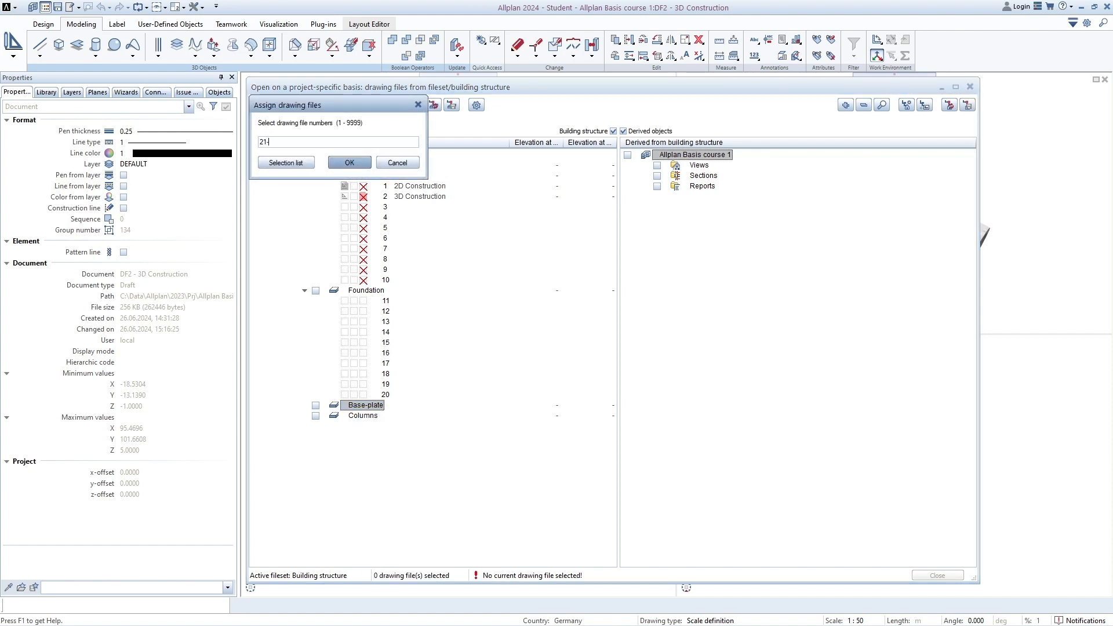
pyautogui.write('30')
pyautogui.moveTo(327, 106); pyautogui.dragTo(638, 213)
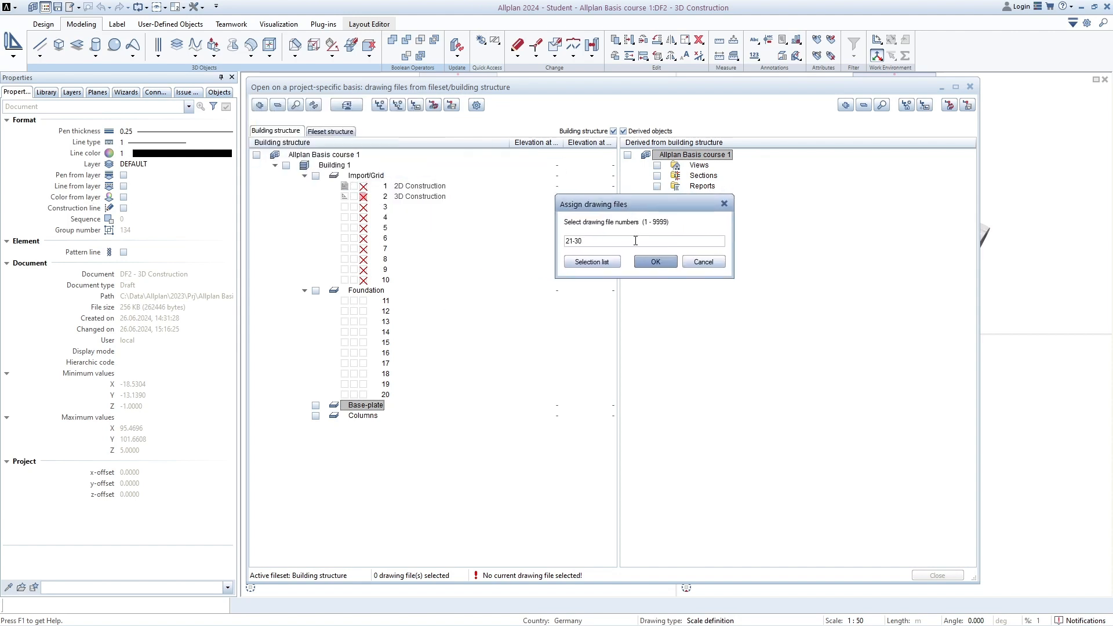
# Step: Assign drawing files 31-40 to the Columns story from the selection list of drawing files, then close the list
pyautogui.click(592, 262)
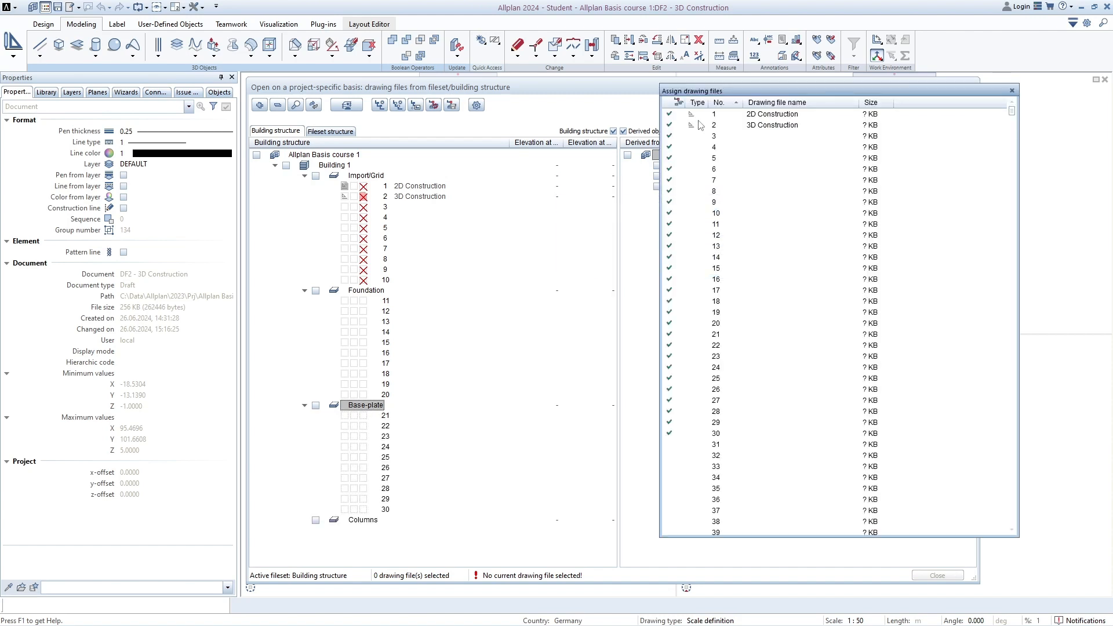
pyautogui.moveTo(737, 94); pyautogui.dragTo(678, 84)
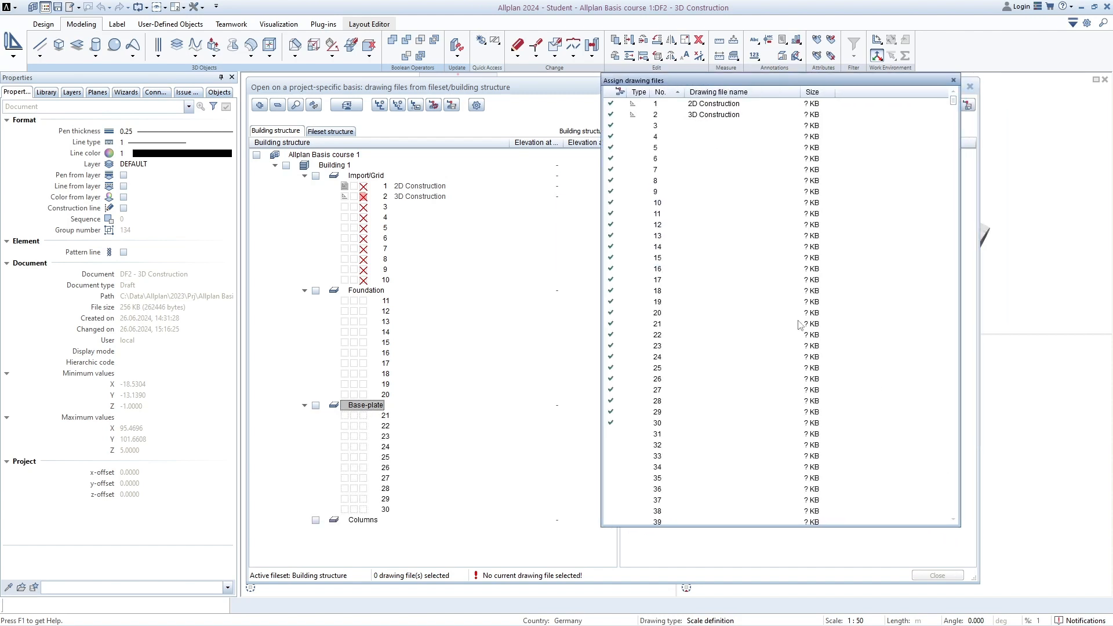
pyautogui.moveTo(680, 80); pyautogui.dragTo(639, 61)
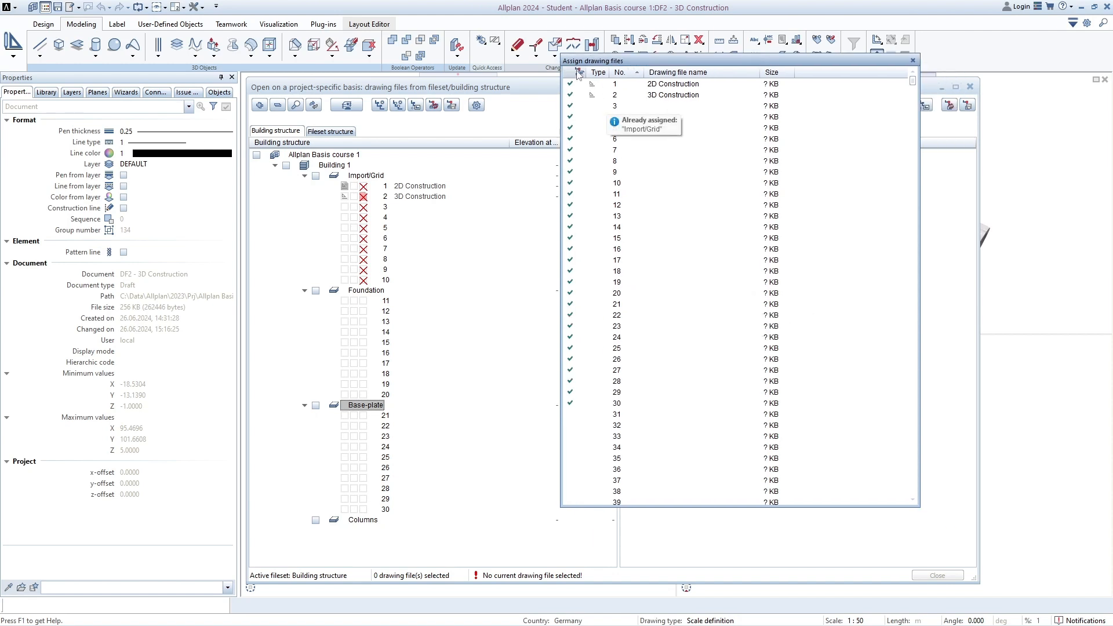
pyautogui.moveTo(914, 82)
pyautogui.mouseDown()
pyautogui.moveTo(935, 390)
pyautogui.moveTo(930, 520)
pyautogui.moveTo(917, 53)
pyautogui.mouseUp()
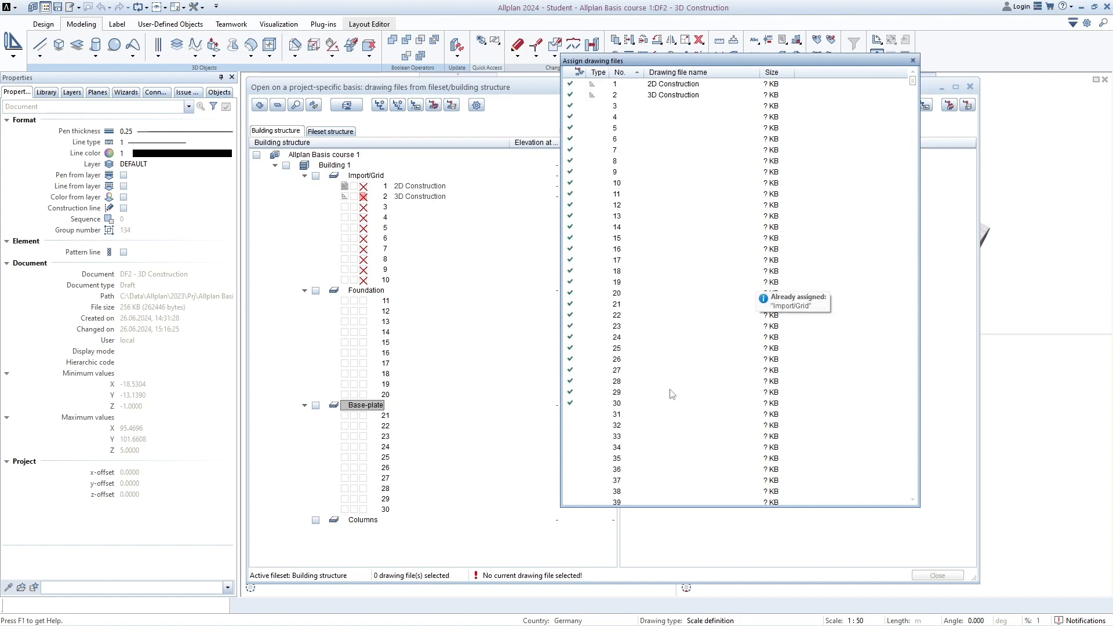
pyautogui.click(619, 416)
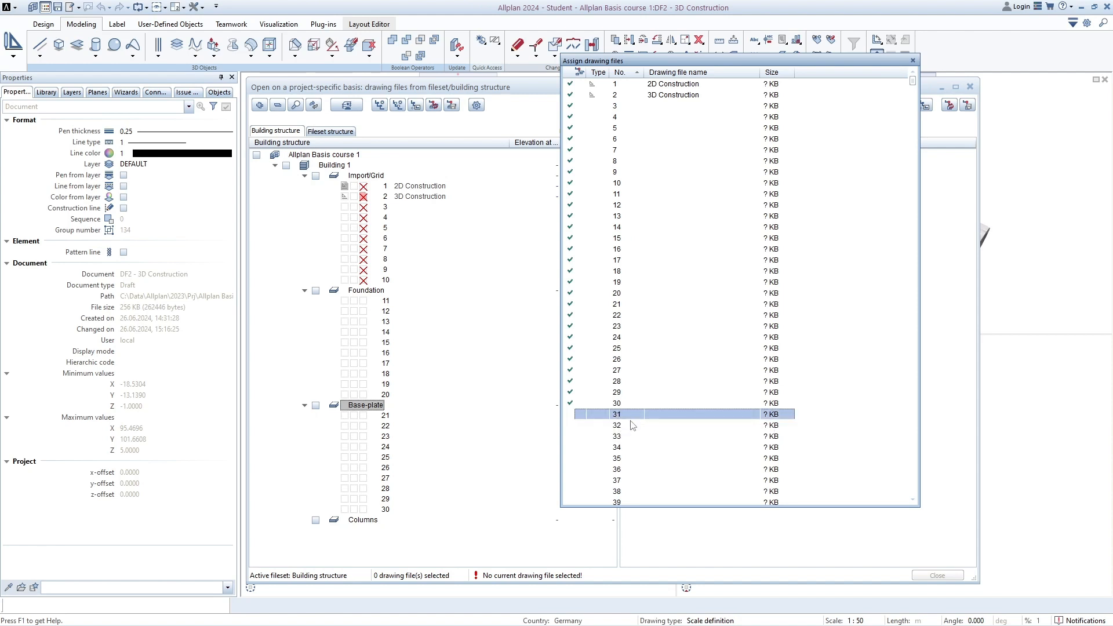
pyautogui.scroll(-3, 633, 425)
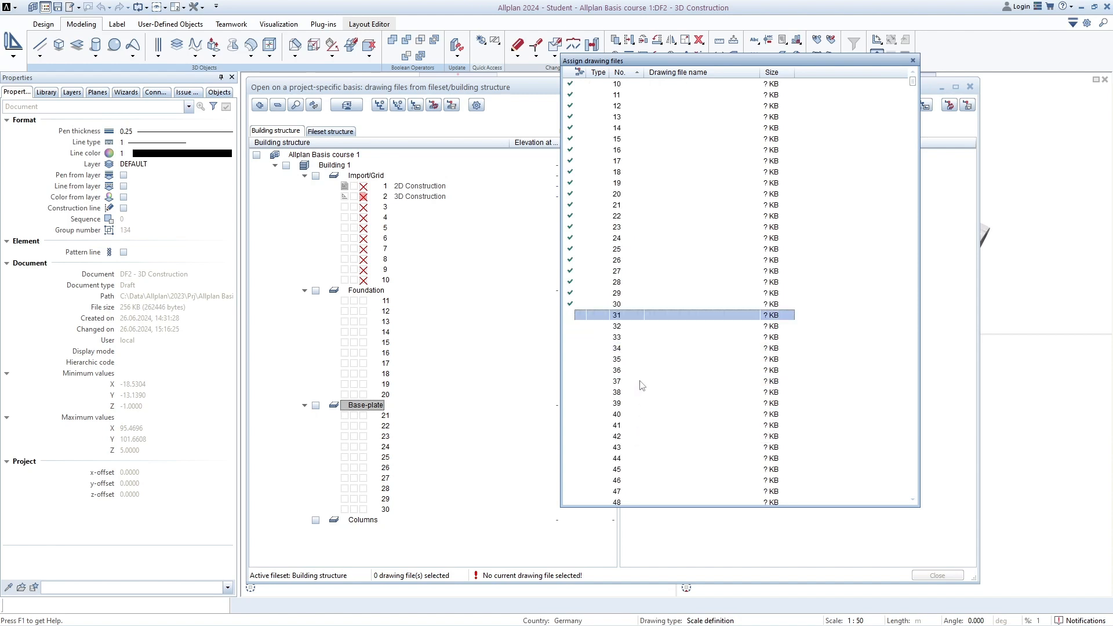
pyautogui.keyDown('shift'); pyautogui.click(638, 415); pyautogui.keyUp('shift')
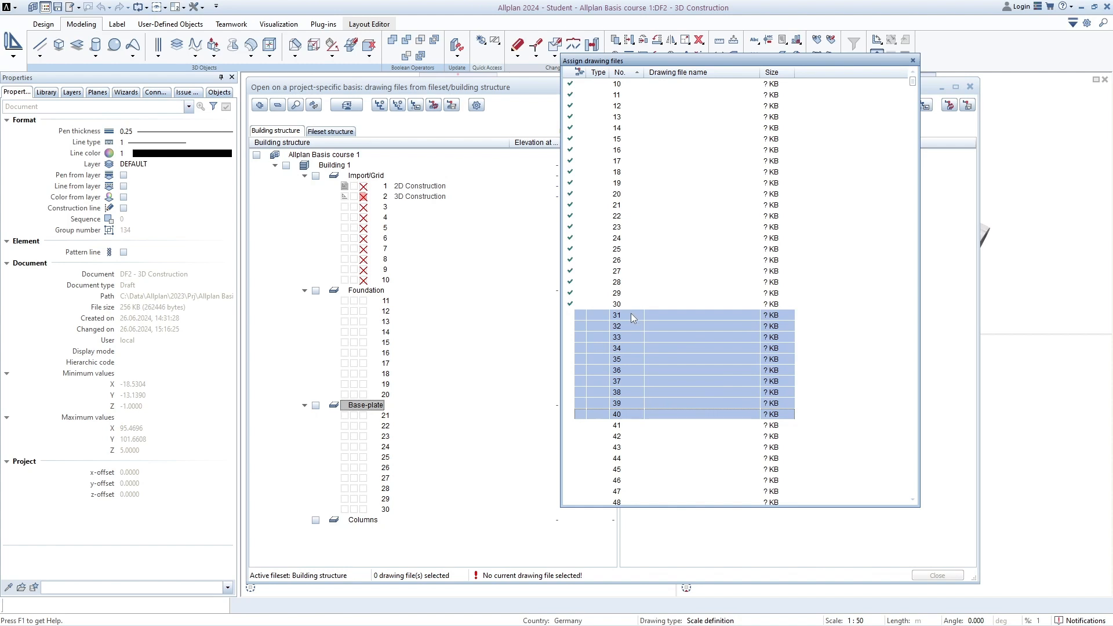
pyautogui.moveTo(633, 319)
pyautogui.mouseDown()
pyautogui.moveTo(578, 347)
pyautogui.moveTo(449, 505)
pyautogui.moveTo(359, 522)
pyautogui.mouseUp()
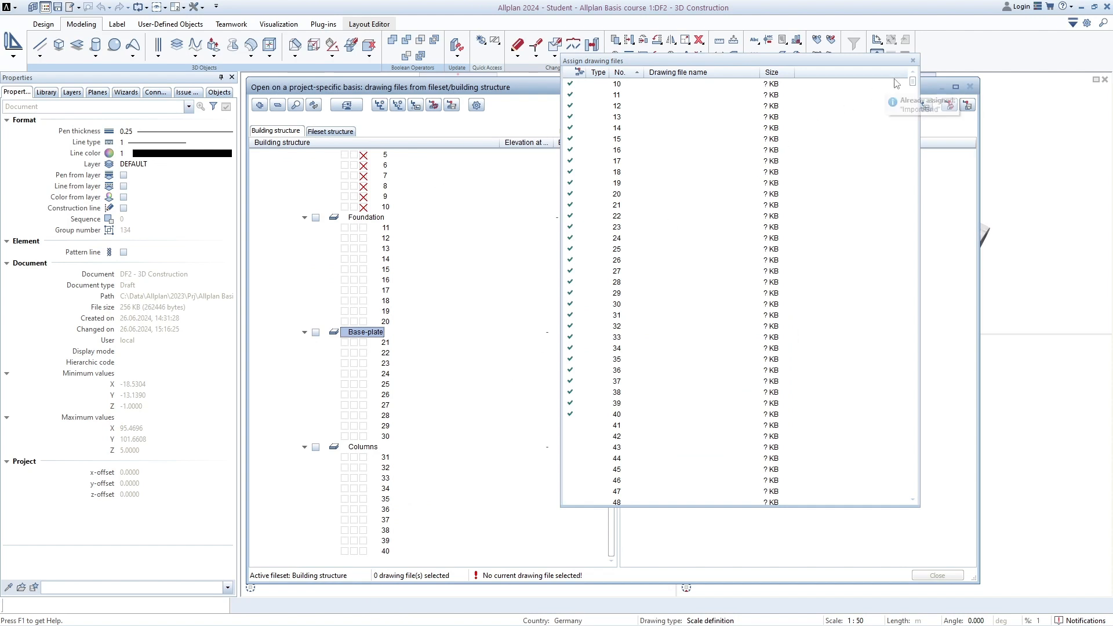
pyautogui.click(912, 60)
pyautogui.scroll(3, 415, 326)
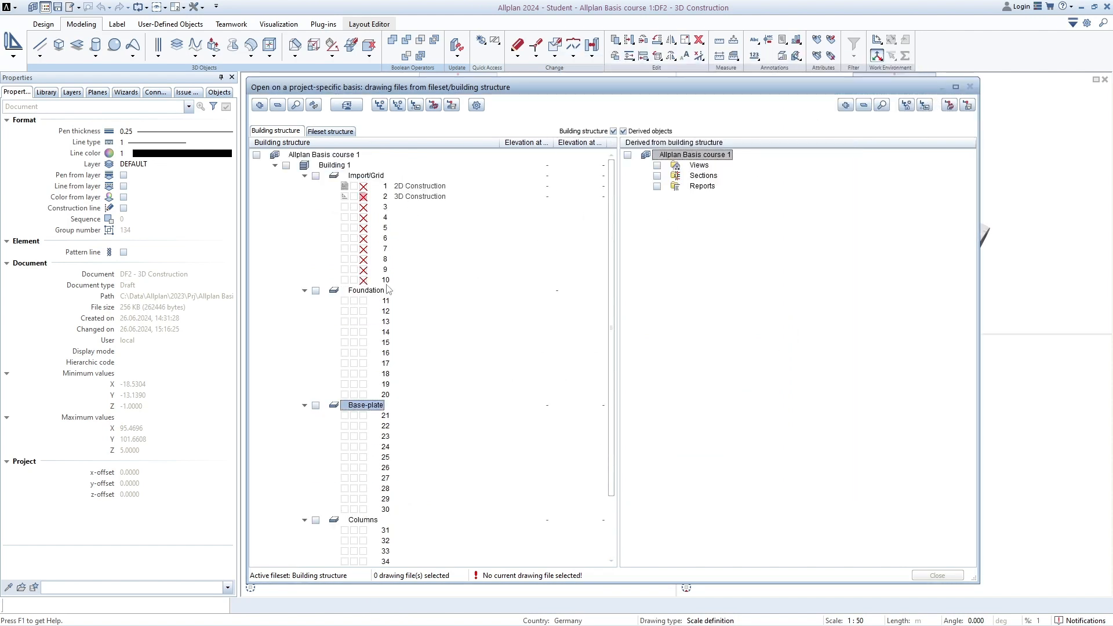
pyautogui.rightClick(371, 295)
pyautogui.click(414, 340)
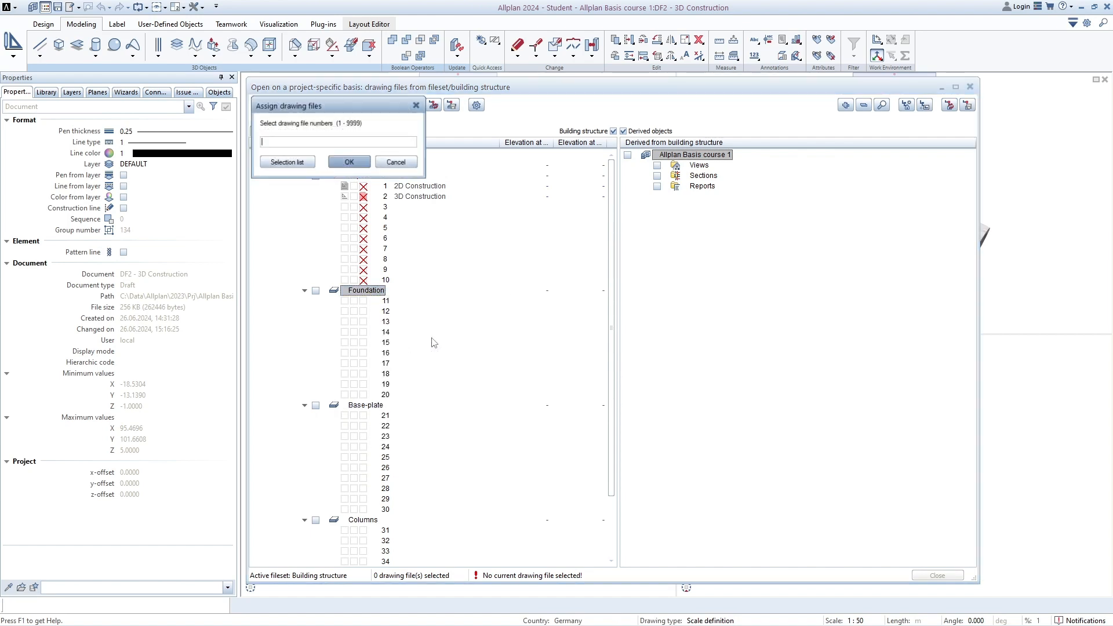
pyautogui.moveTo(311, 103); pyautogui.dragTo(512, 209)
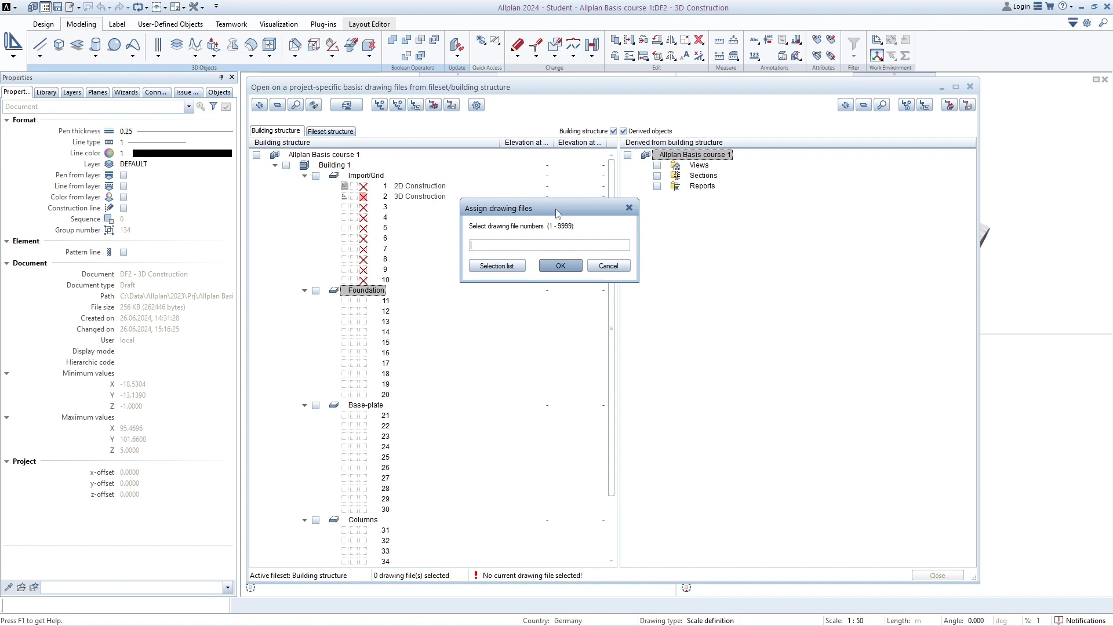
pyautogui.press('Escape')
# Step: Try to assign drawing file 25, already used by Base-plate, to the Columns story as well
pyautogui.scroll(-2, 422, 354)
pyautogui.click(364, 447)
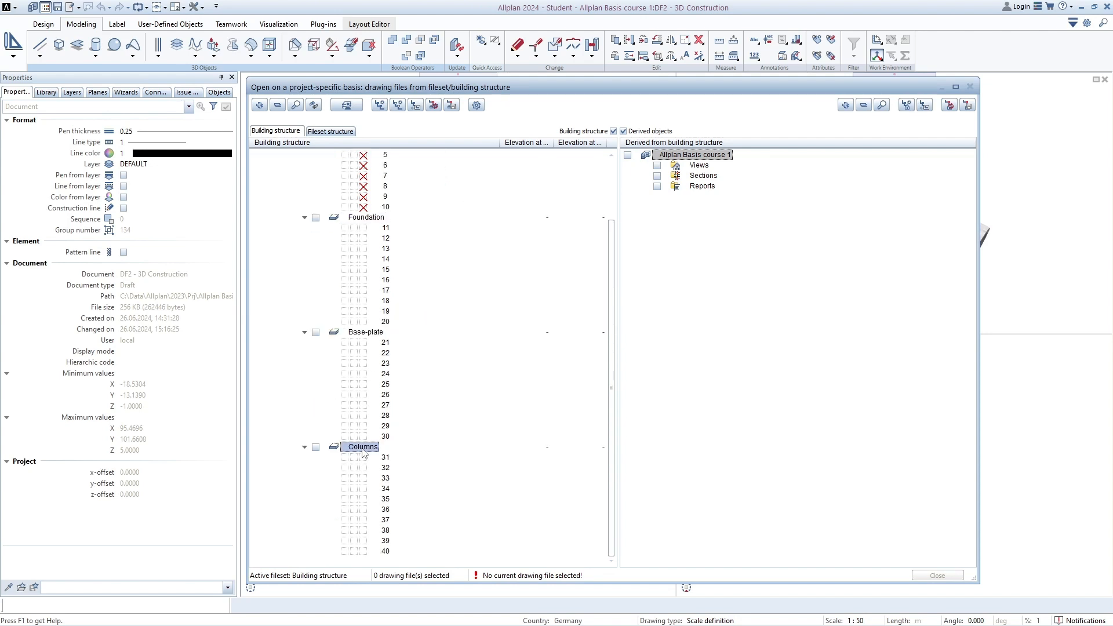
pyautogui.rightClick(363, 447)
pyautogui.click(404, 496)
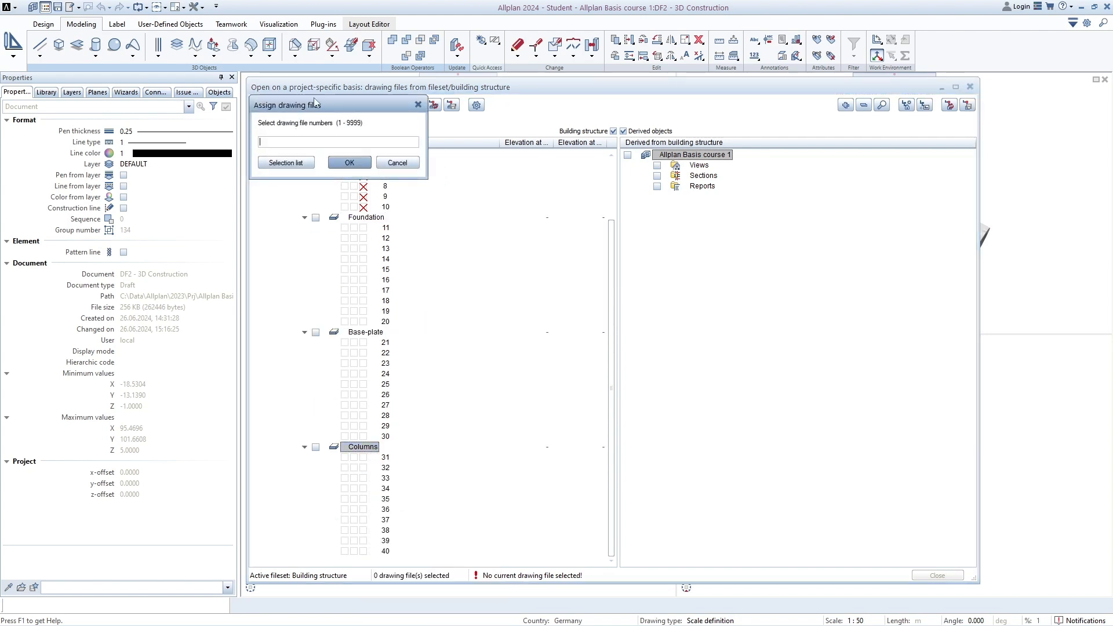
pyautogui.moveTo(319, 101)
pyautogui.mouseDown()
pyautogui.moveTo(562, 219)
pyautogui.moveTo(633, 307)
pyautogui.mouseUp()
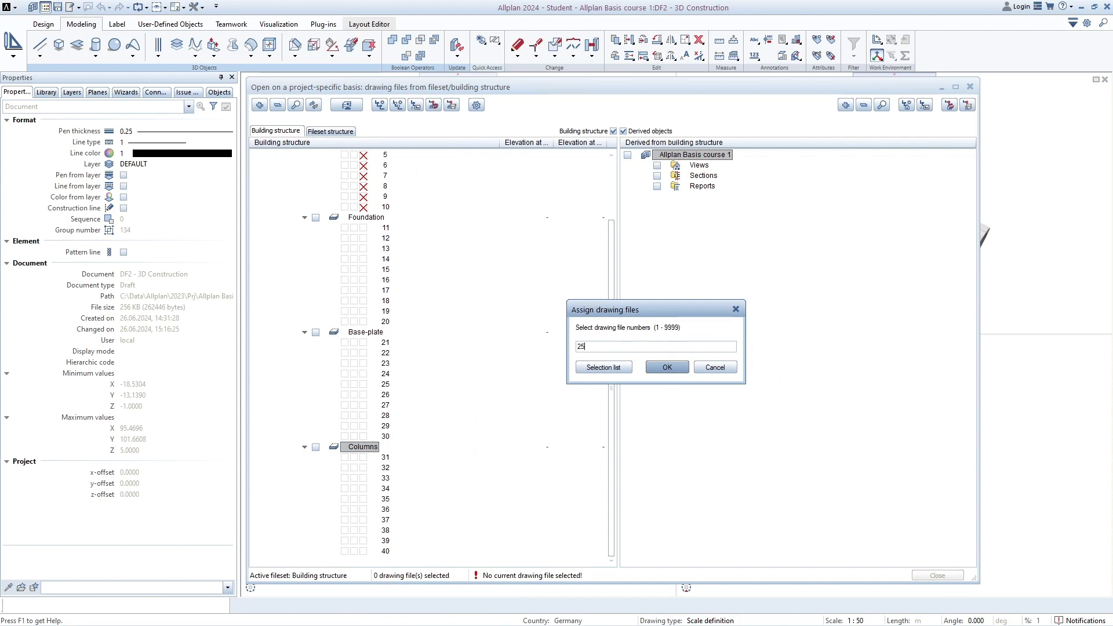
pyautogui.press('ctrl')
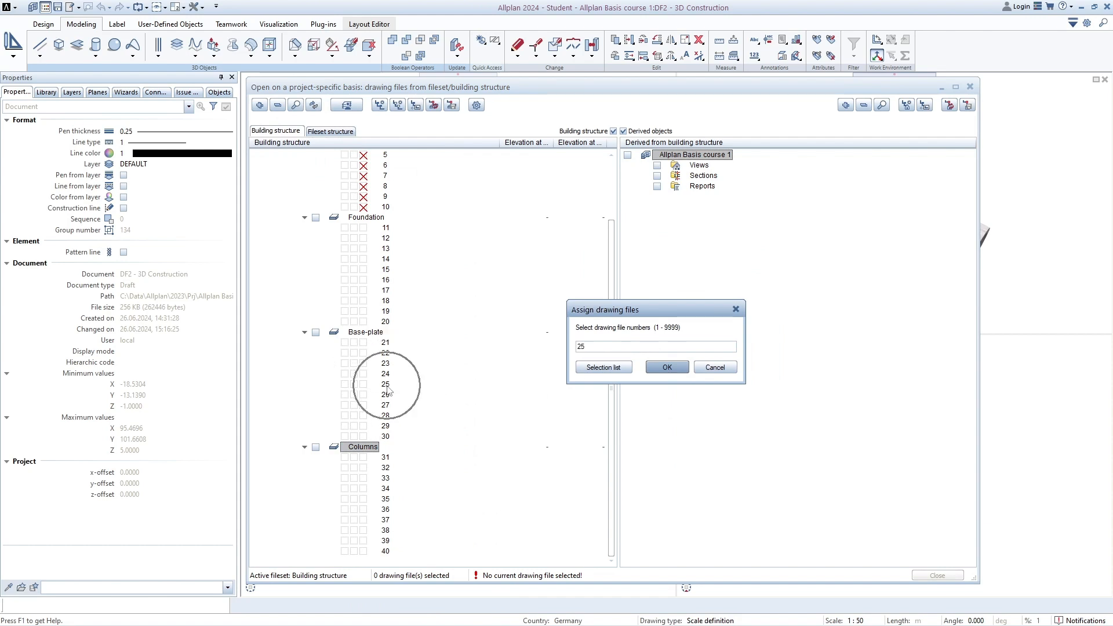
pyautogui.click(679, 367)
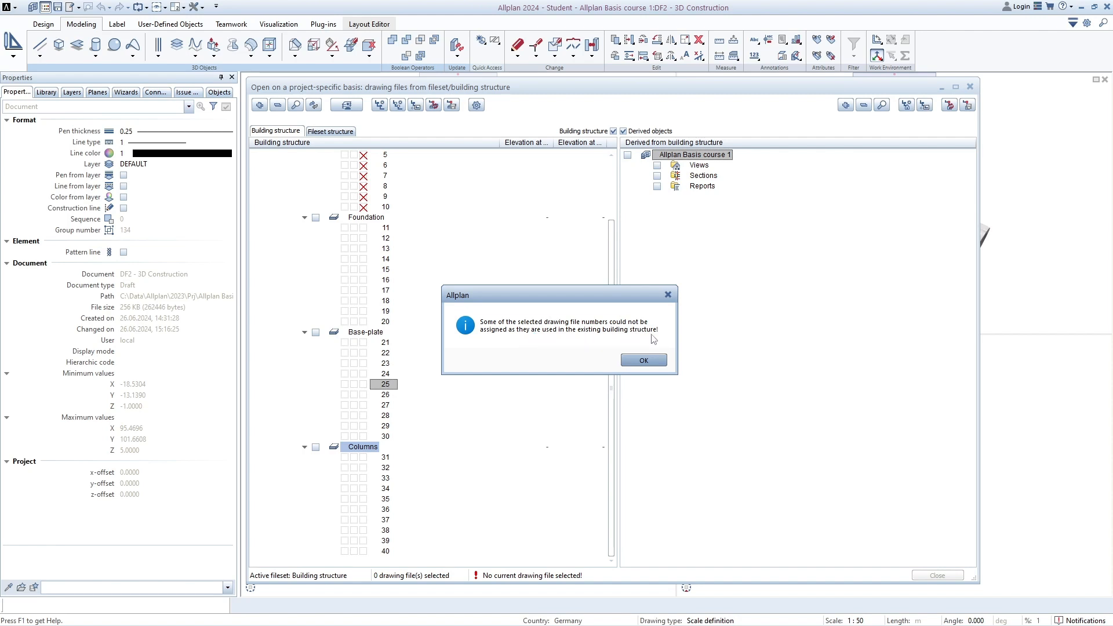
pyautogui.click(644, 360)
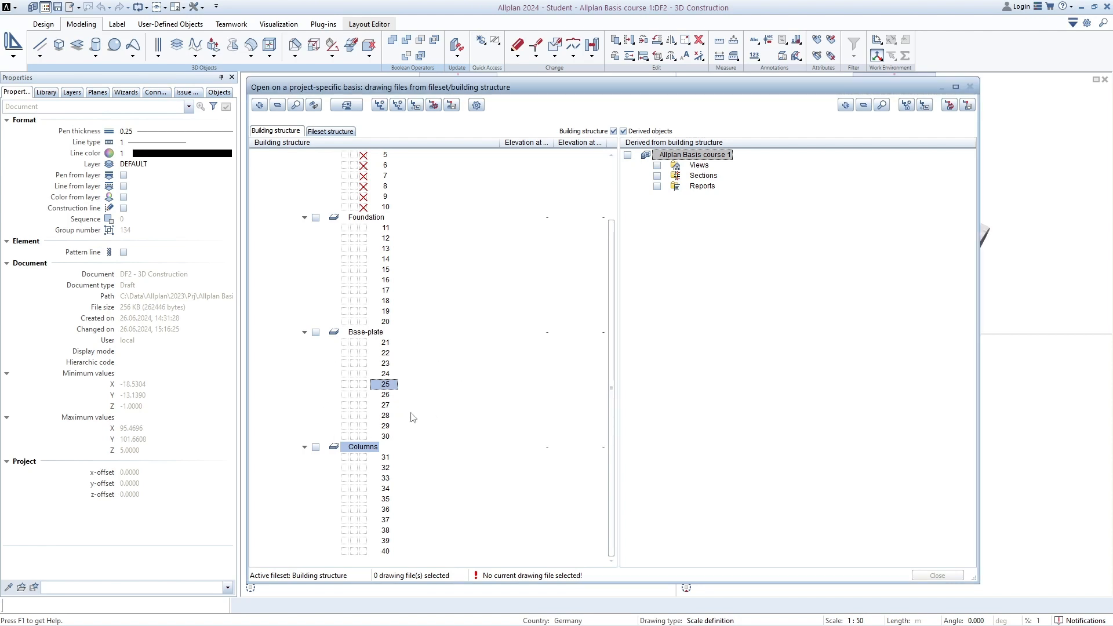
# Step: Activate the Import/Grid story with drawing file 1, 2D Construction, as the current file and close the building structure
pyautogui.scroll(3, 380, 284)
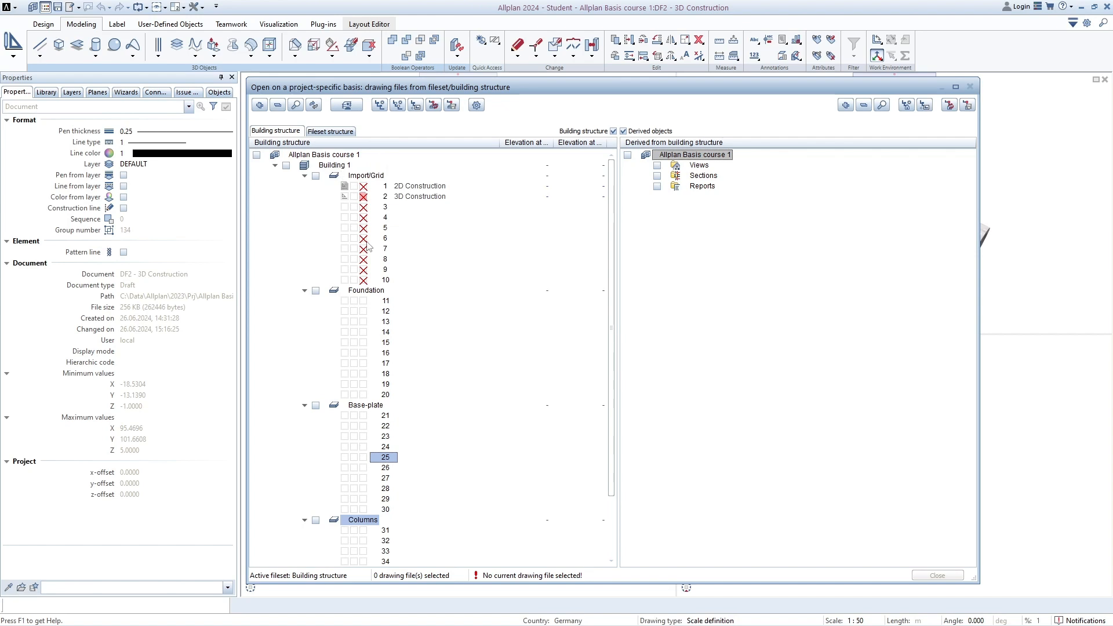
pyautogui.scroll(-3, 467, 395)
pyautogui.scroll(3, 468, 395)
pyautogui.click(387, 187)
pyautogui.click(316, 175)
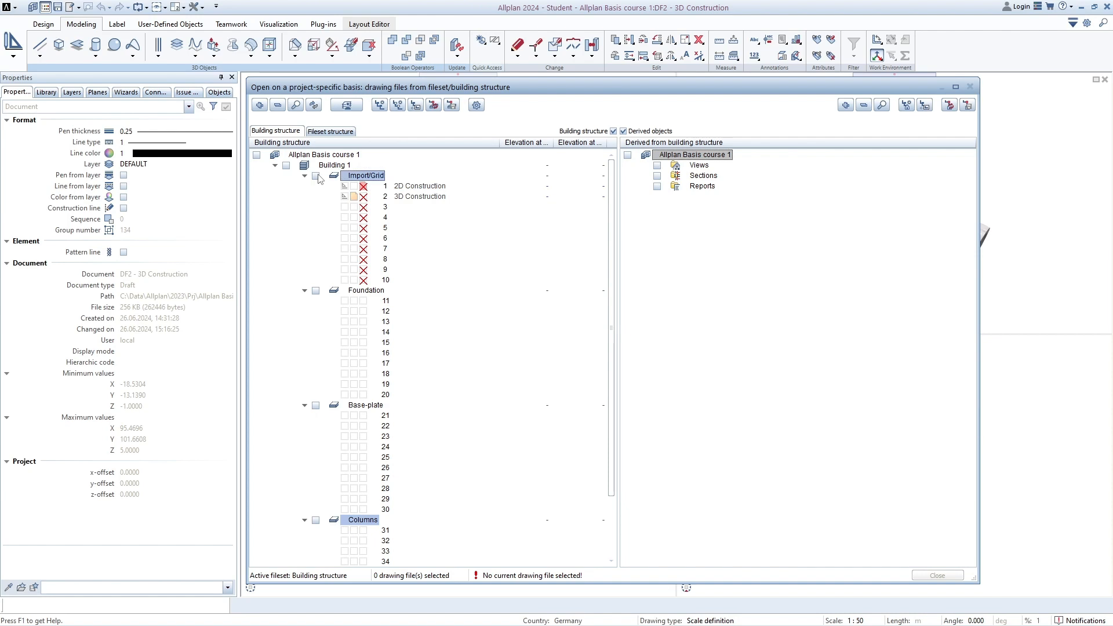
pyautogui.click(385, 197)
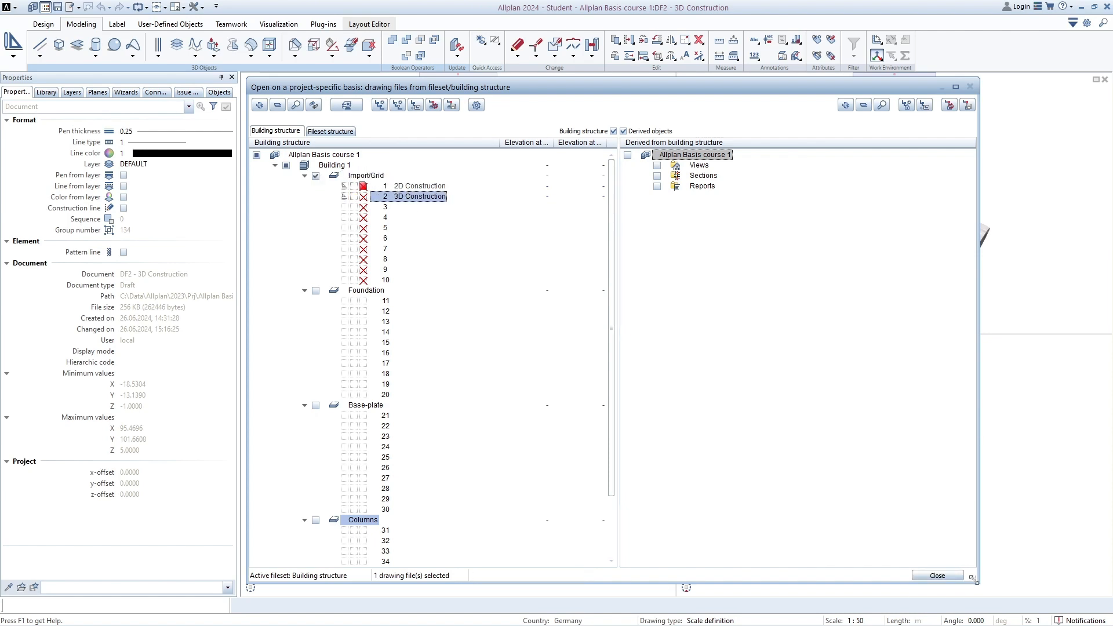
pyautogui.click(938, 576)
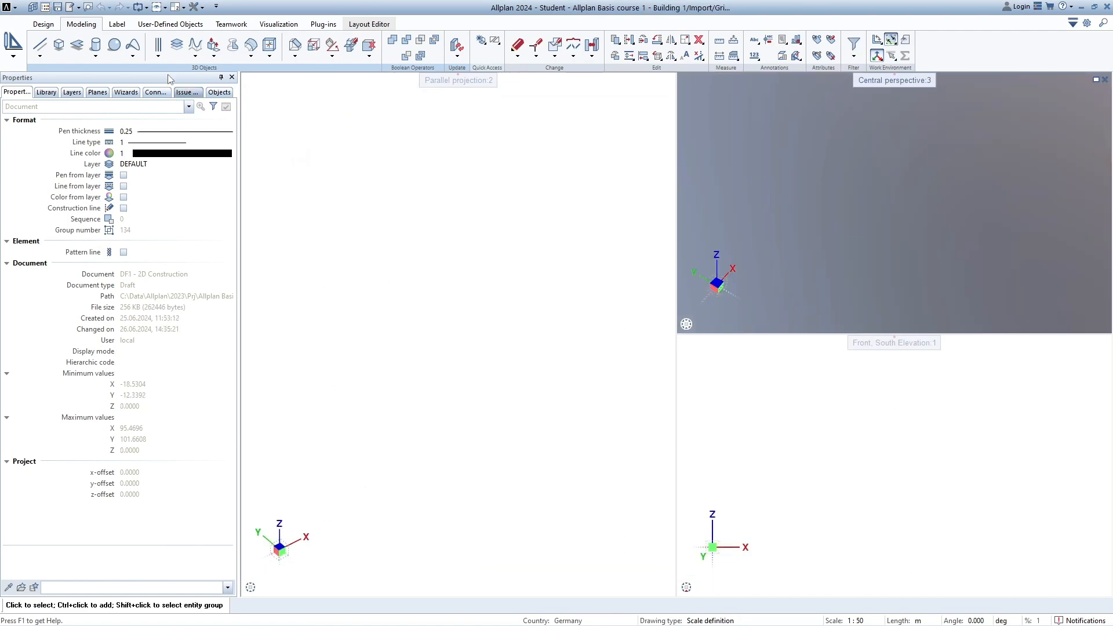
# Step: Reopen the building structure and collapse the Import/Grid, Foundation, Base-plate and Columns stories
pyautogui.click(45, 7)
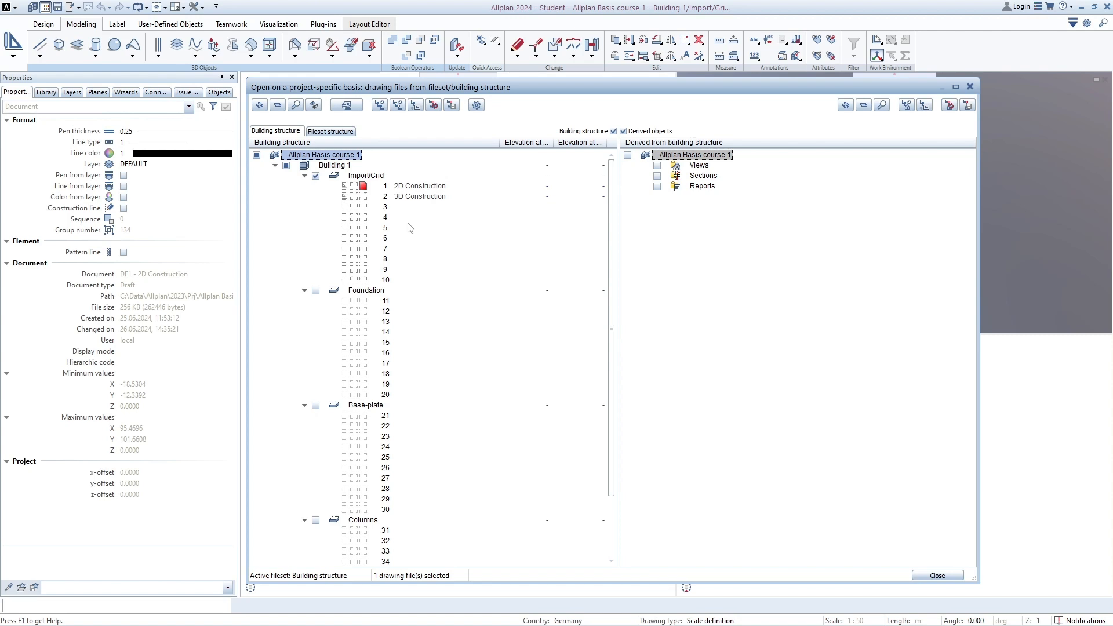
pyautogui.click(305, 175)
pyautogui.click(304, 186)
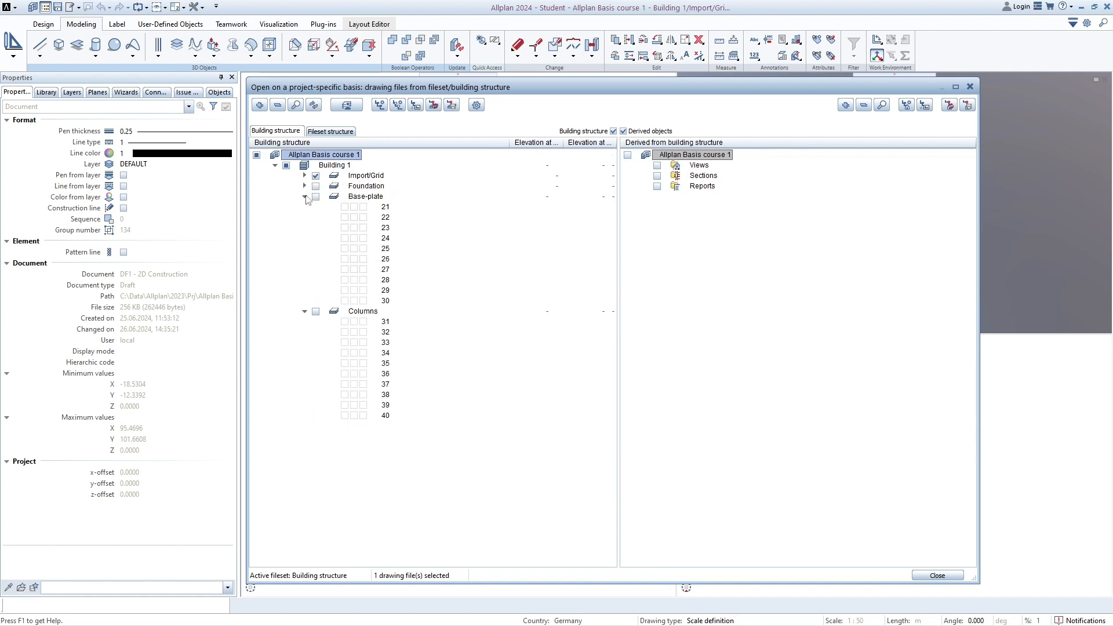
pyautogui.click(305, 195)
pyautogui.click(304, 207)
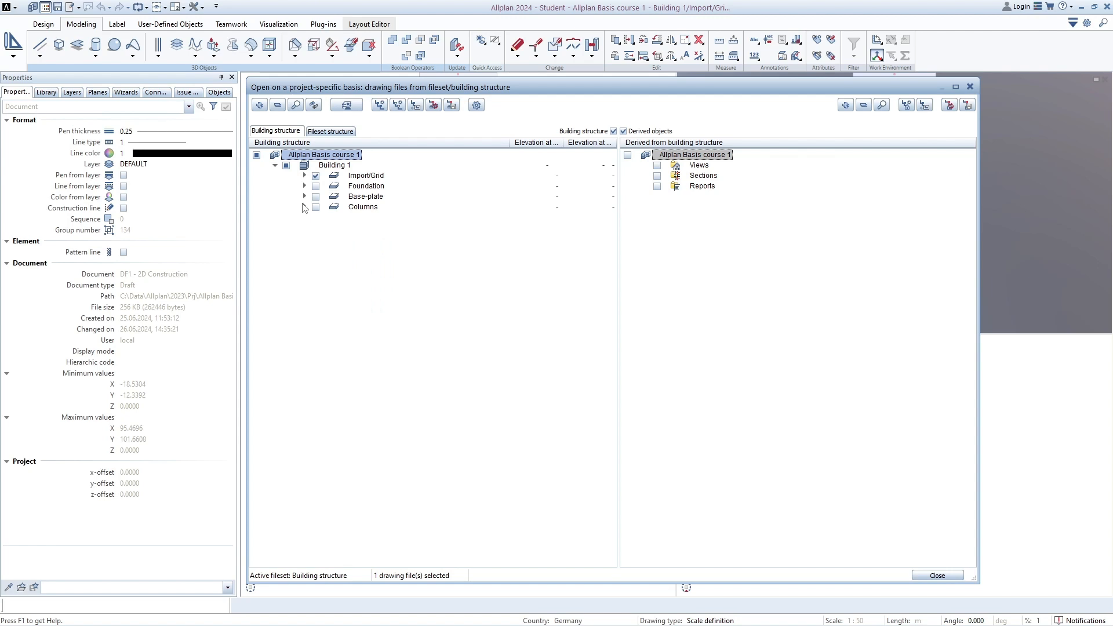
# Step: Insert a new story under Building 1 and name it Walls
pyautogui.click(341, 168)
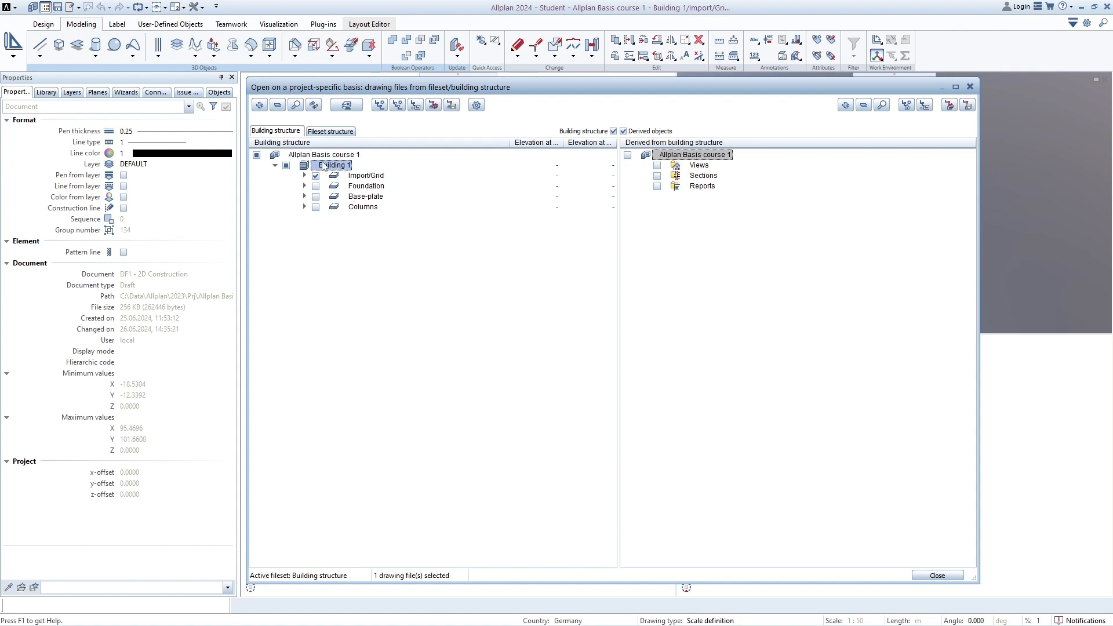
pyautogui.rightClick(319, 170)
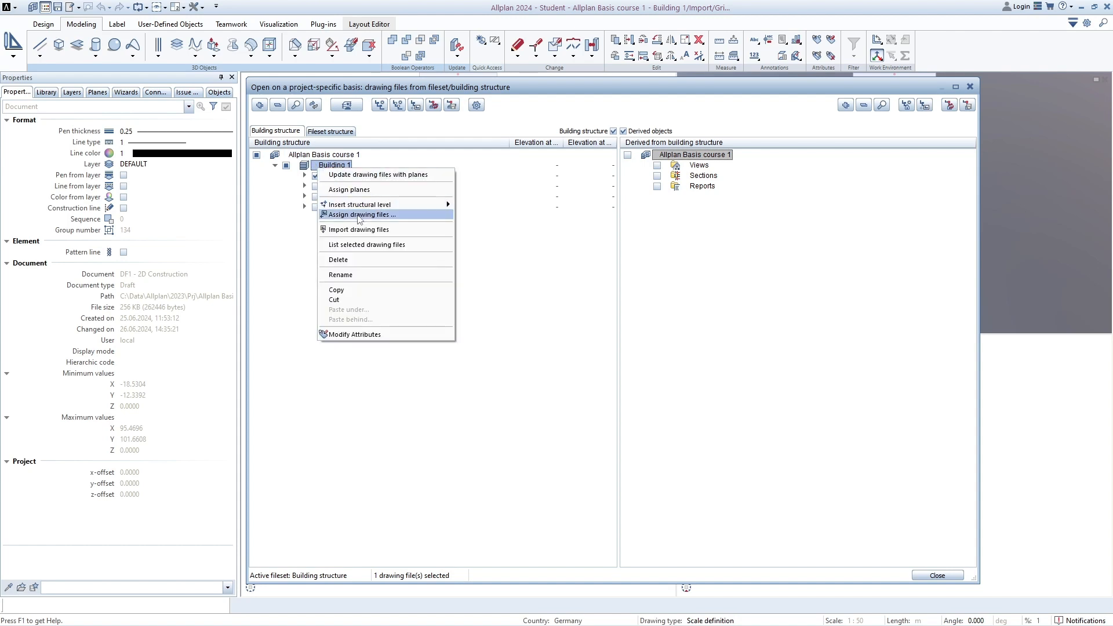
pyautogui.moveTo(366, 207)
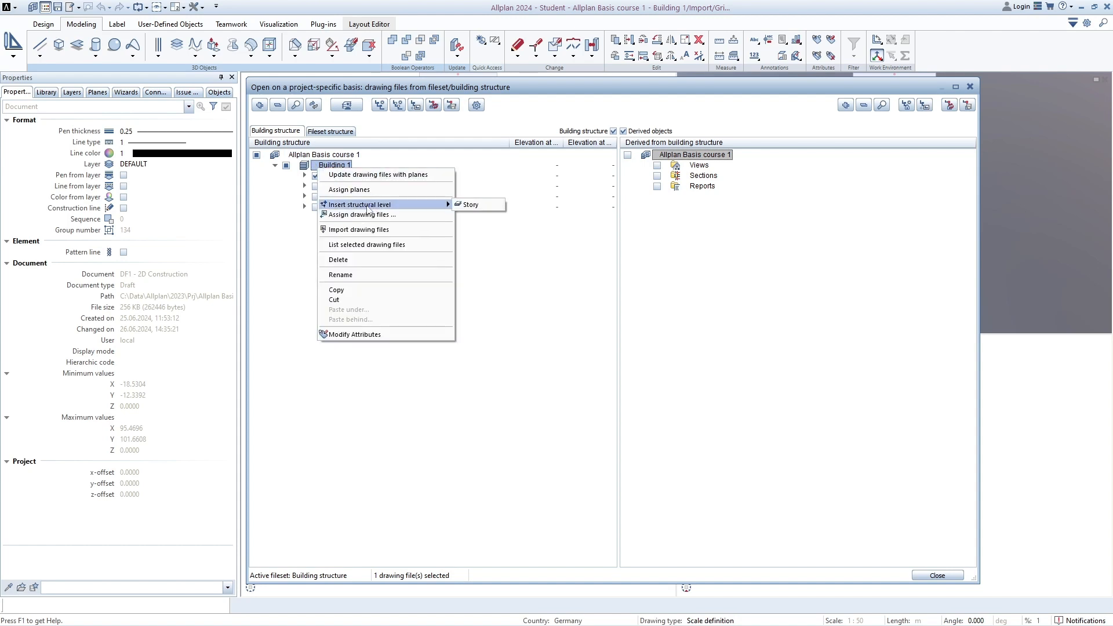
pyautogui.click(471, 205)
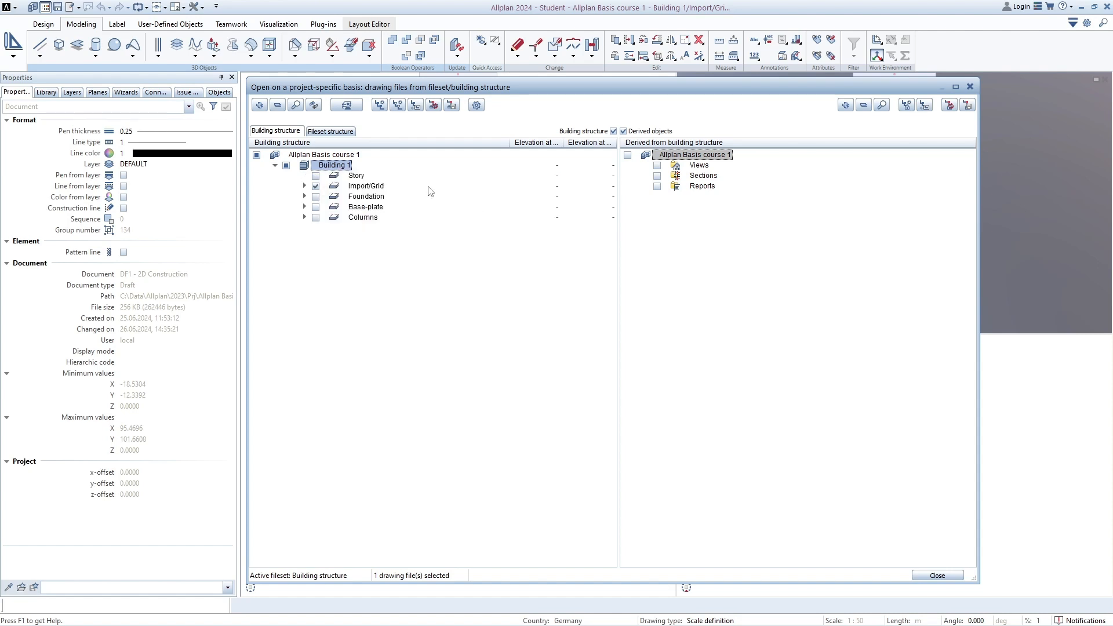
pyautogui.click(361, 178)
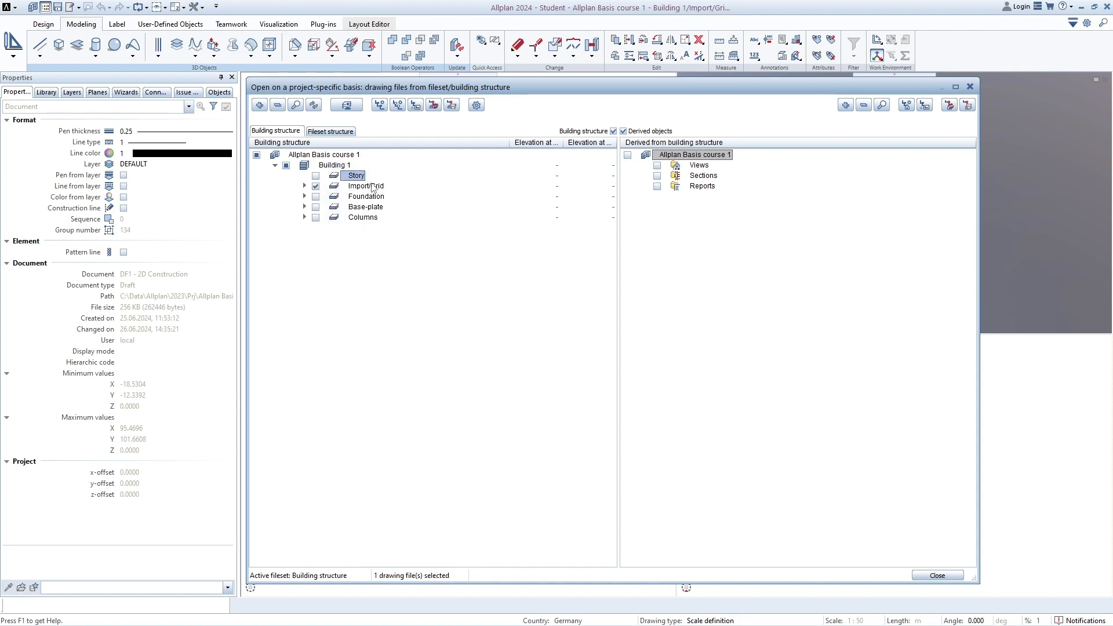
pyautogui.click(361, 175)
pyautogui.write('Walls')
pyautogui.press('Return')
# Step: Reorder the stories under Building 1 to Import/Grid, Foundation, Base-plate, Columns, Walls
pyautogui.click(356, 218)
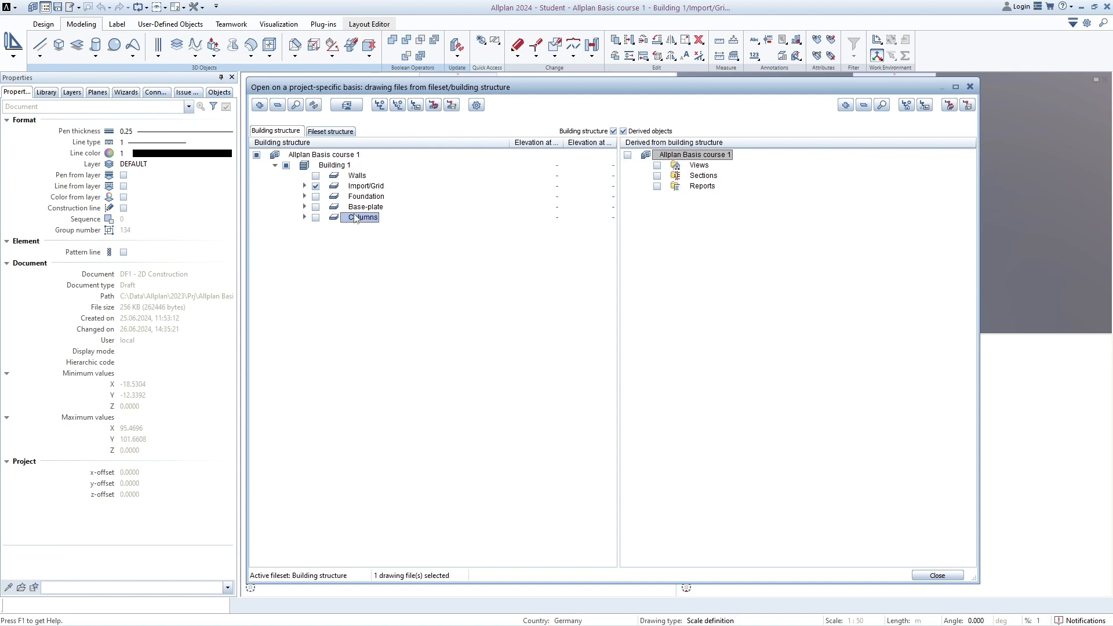
pyautogui.moveTo(356, 218); pyautogui.dragTo(328, 166)
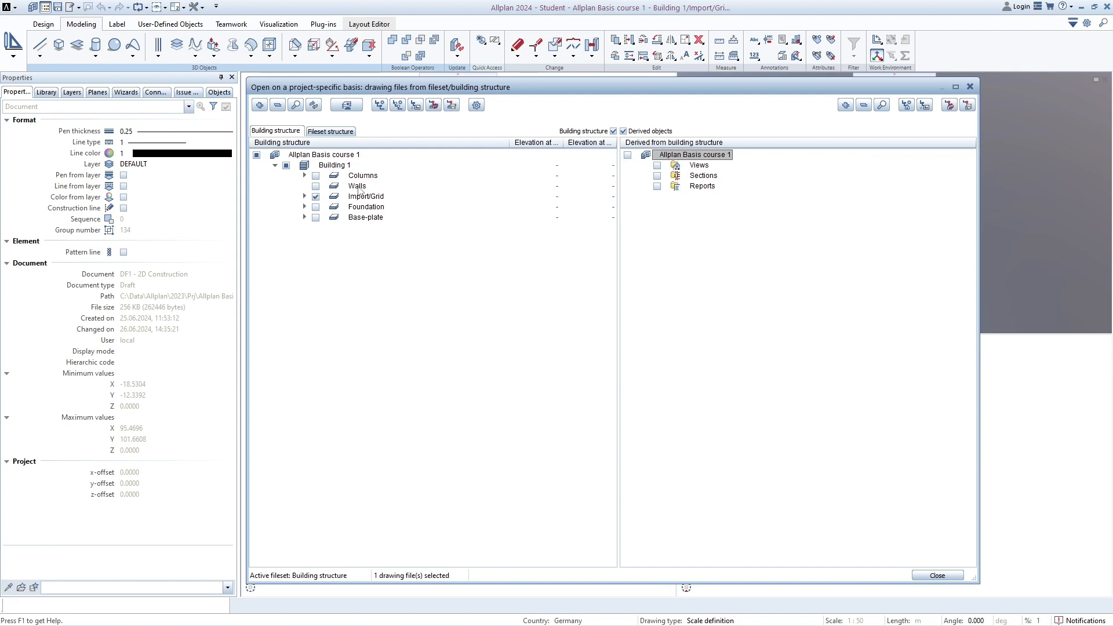
pyautogui.click(347, 218)
pyautogui.moveTo(347, 220); pyautogui.dragTo(351, 173)
pyautogui.moveTo(356, 223); pyautogui.dragTo(338, 170)
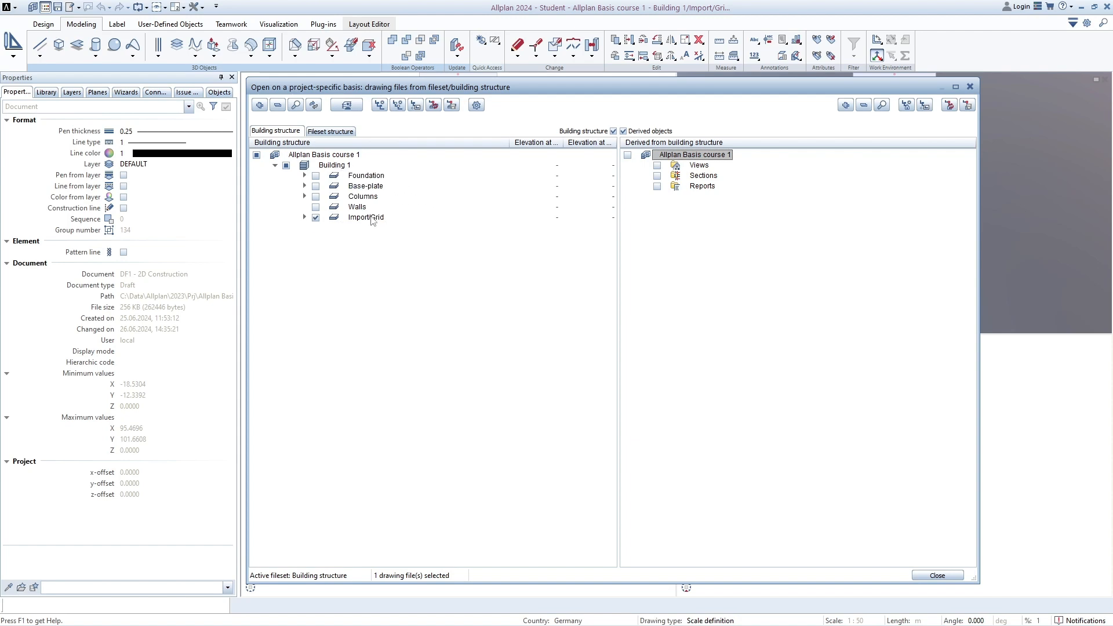
pyautogui.moveTo(348, 220); pyautogui.dragTo(343, 170)
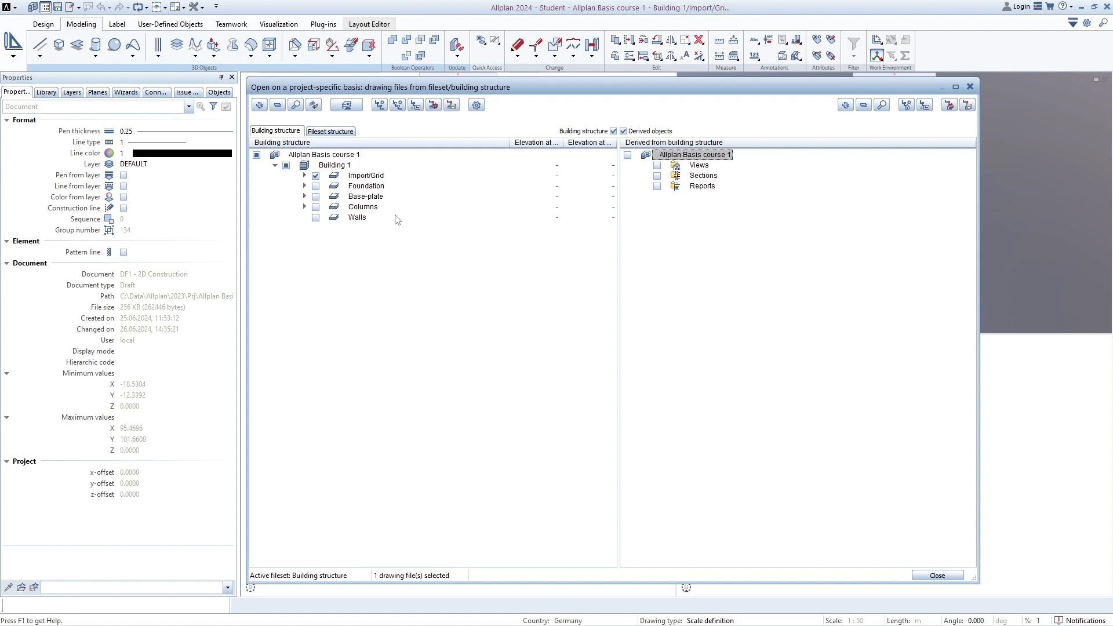
# Step: Assign drawing files 41-50 to the Walls story
pyautogui.click(303, 207)
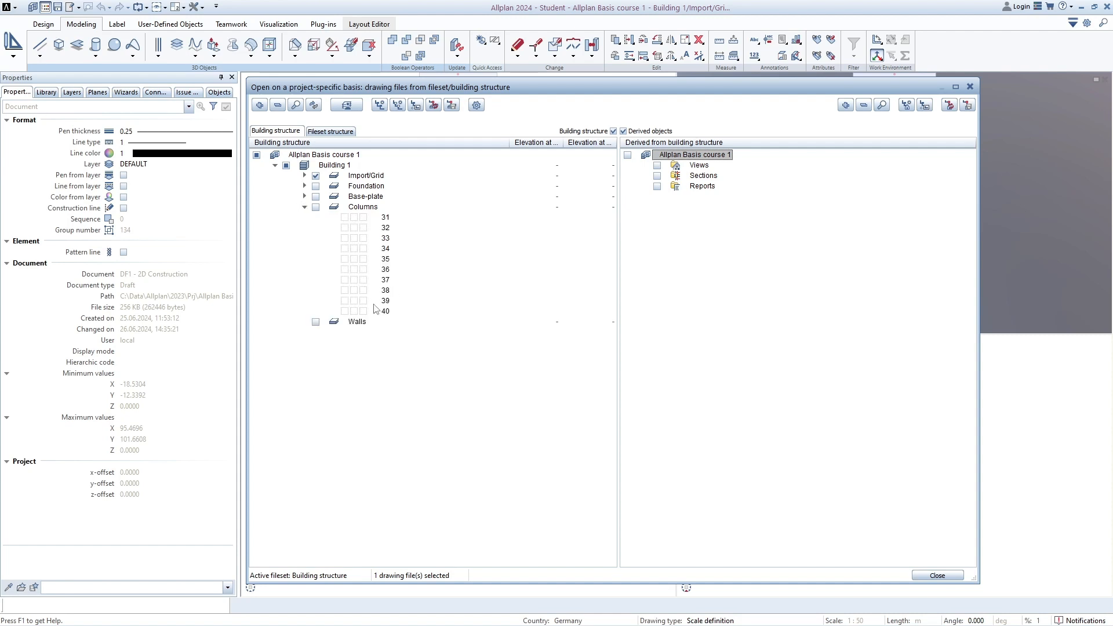
pyautogui.click(360, 327)
pyautogui.rightClick(353, 322)
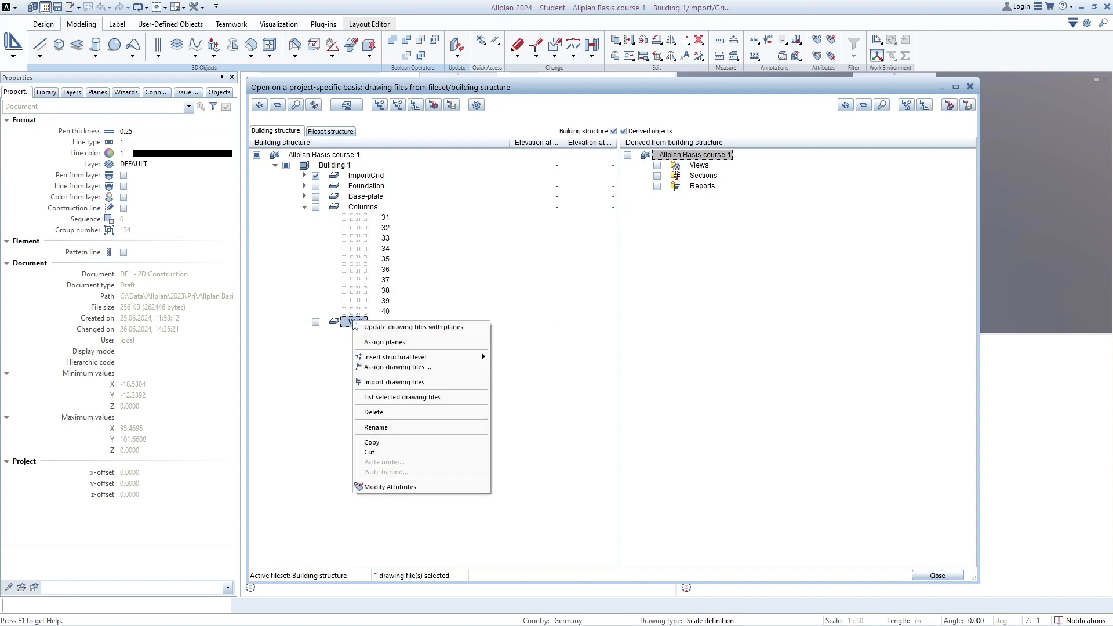
pyautogui.click(392, 368)
pyautogui.write('41-50')
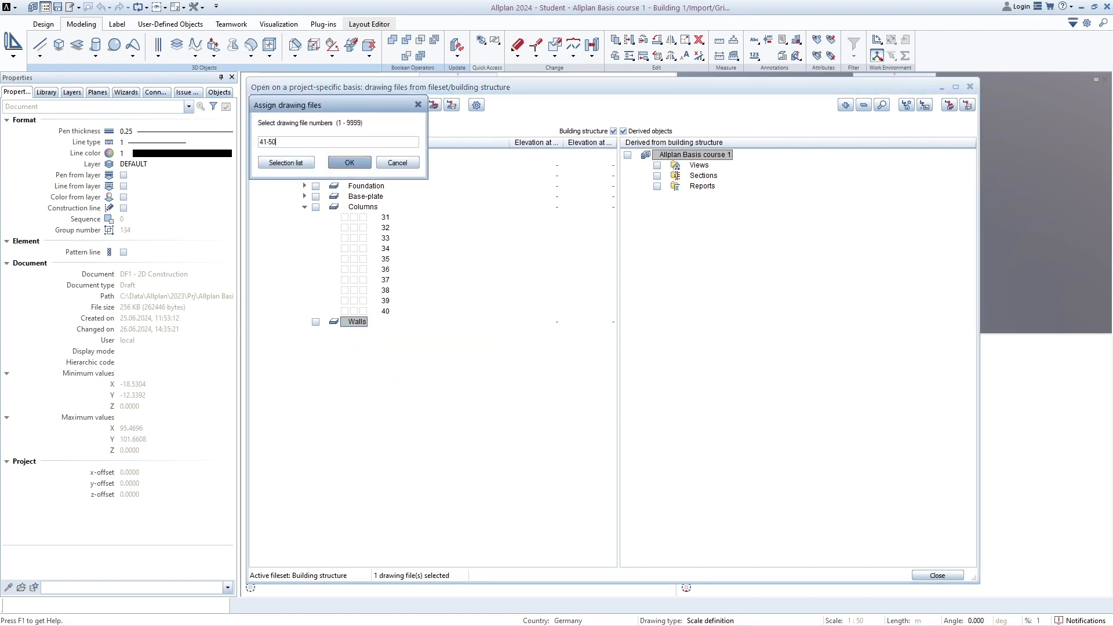
pyautogui.press('Return')
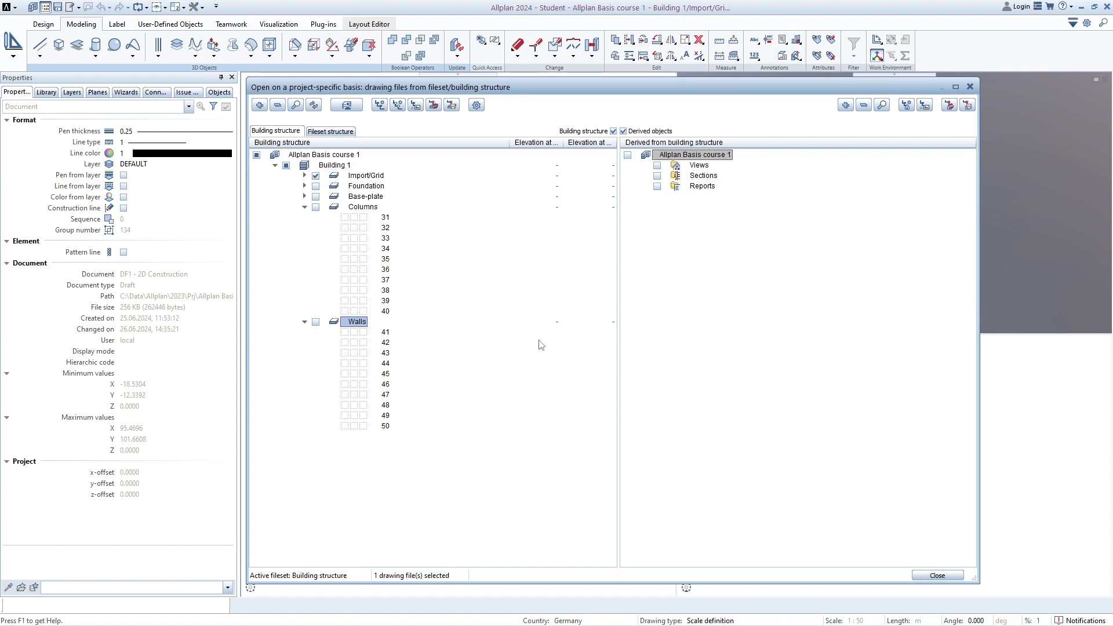
# Step: Expand the Import/Grid, Foundation and Base-plate stories and name drawing file 11 Block Foundation and drawing file 12 Strip Foundation
pyautogui.click(305, 176)
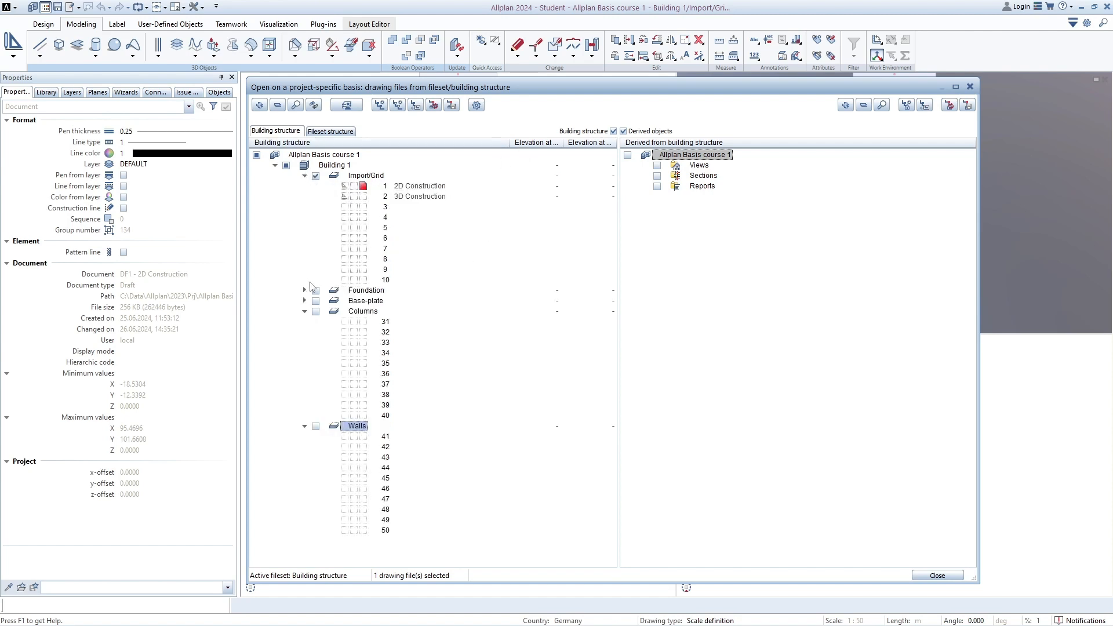
pyautogui.click(305, 290)
pyautogui.click(304, 405)
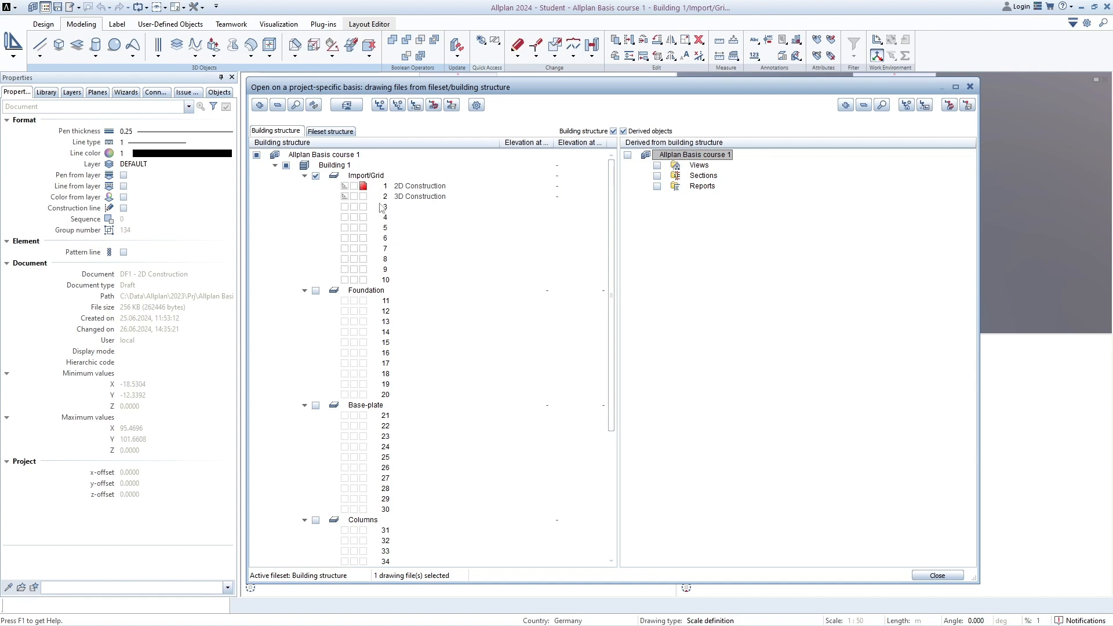
pyautogui.click(409, 302)
pyautogui.click(409, 302)
pyautogui.write('Block Foundation')
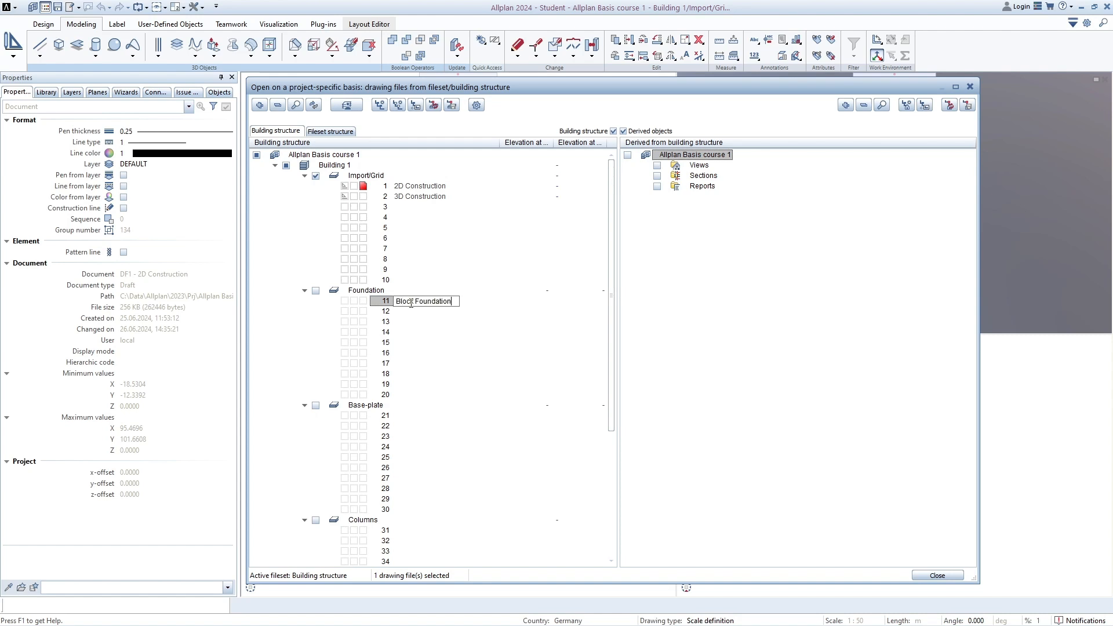
pyautogui.press('Return')
pyautogui.click(387, 312)
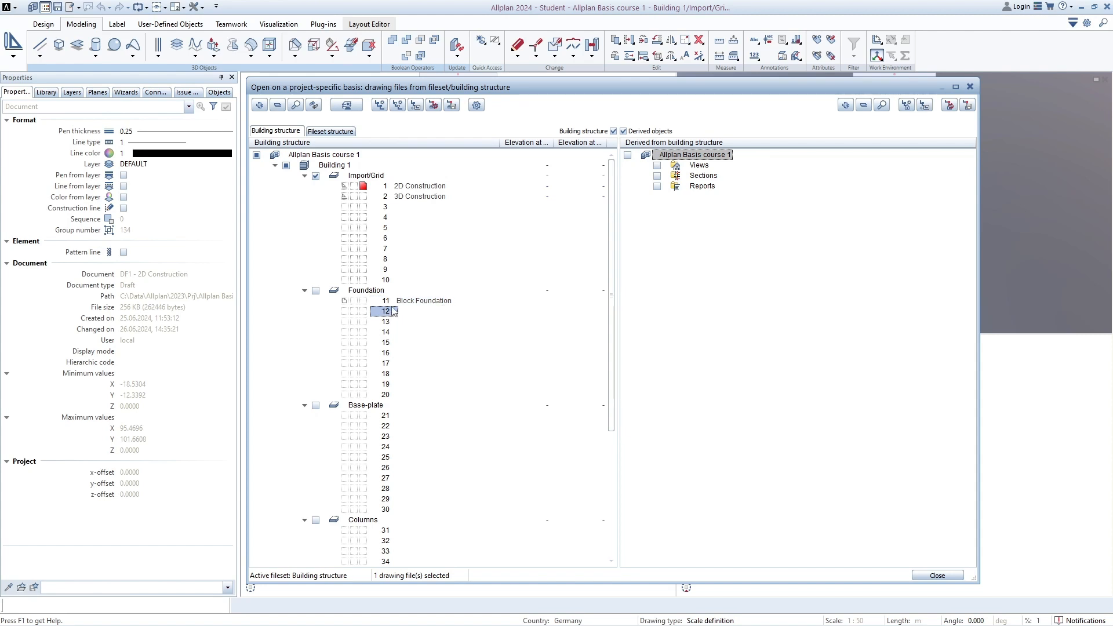
pyautogui.click(396, 313)
pyautogui.write('Strip Foundation')
pyautogui.press('Return')
# Step: Name drawing file 21 in the Base-plate story Base-Plate
pyautogui.scroll(-2, 380, 269)
pyautogui.click(415, 355)
pyautogui.click(414, 360)
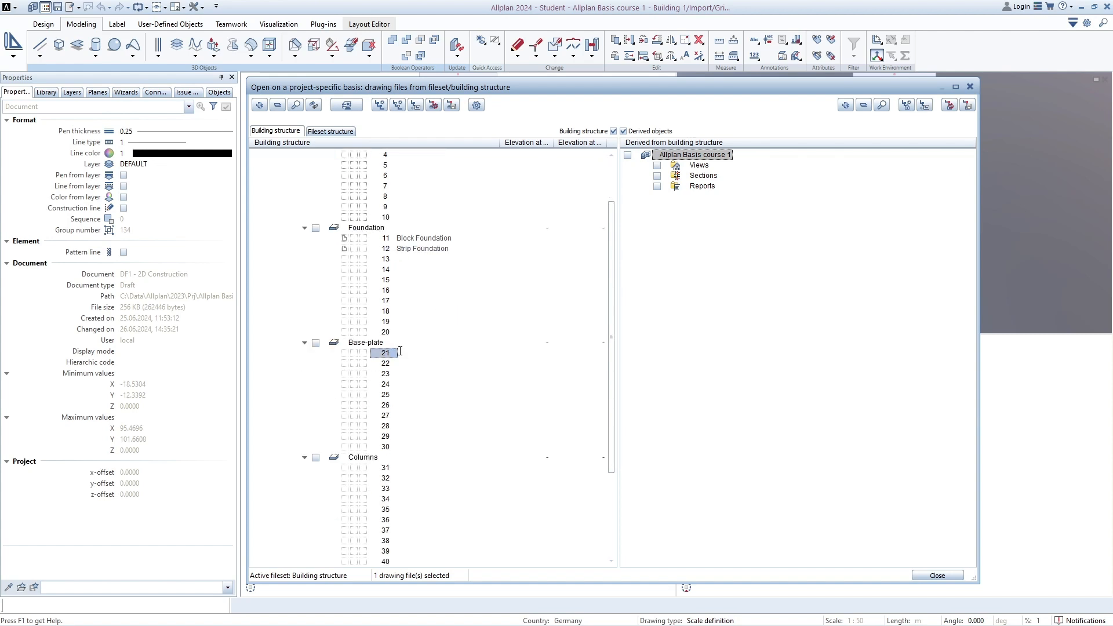
pyautogui.write('Base-Plate')
pyautogui.press('Return')
# Step: Name drawing file 31 in the Columns story Columns and drawing file 41 in the Walls story Walls
pyautogui.scroll(-4, 415, 364)
pyautogui.click(394, 344)
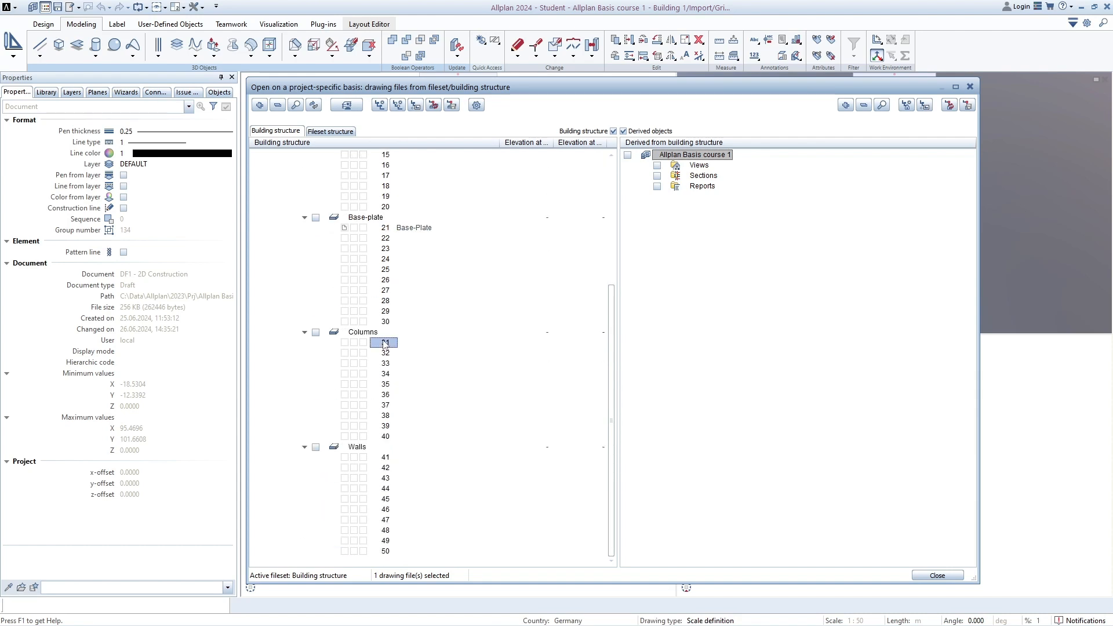
pyautogui.click(395, 344)
pyautogui.write('Columns')
pyautogui.press('Return')
pyautogui.click(386, 458)
pyautogui.click(393, 459)
pyautogui.write('Walls')
pyautogui.press('Return')
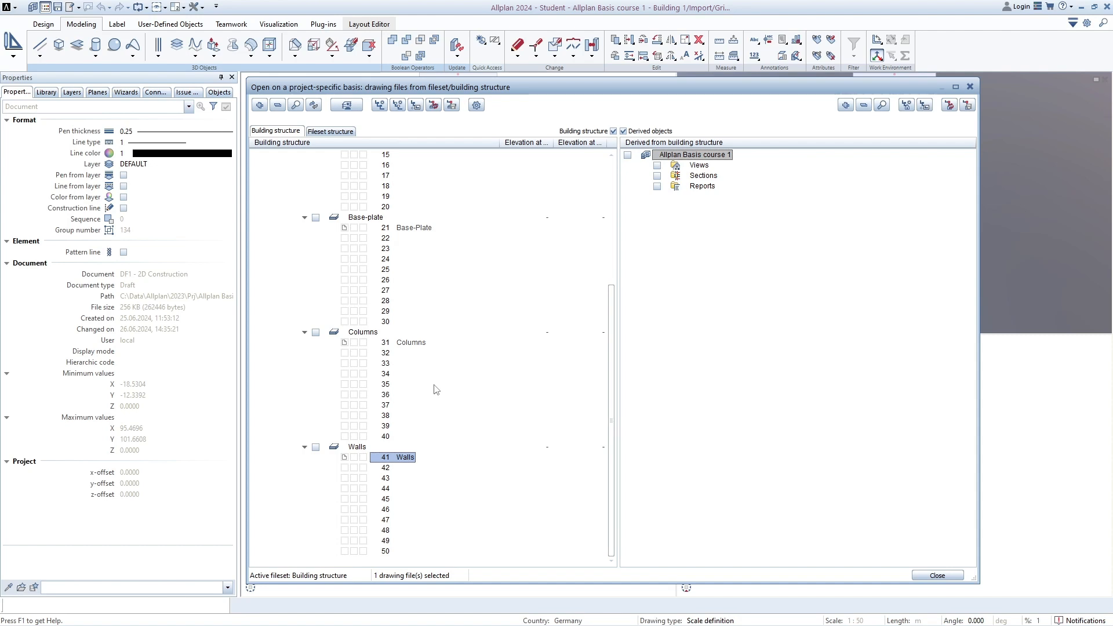
# Step: Review the named drawing files across the stories and name drawing file 3 in the Import/Grid story Grid
pyautogui.scroll(6, 436, 389)
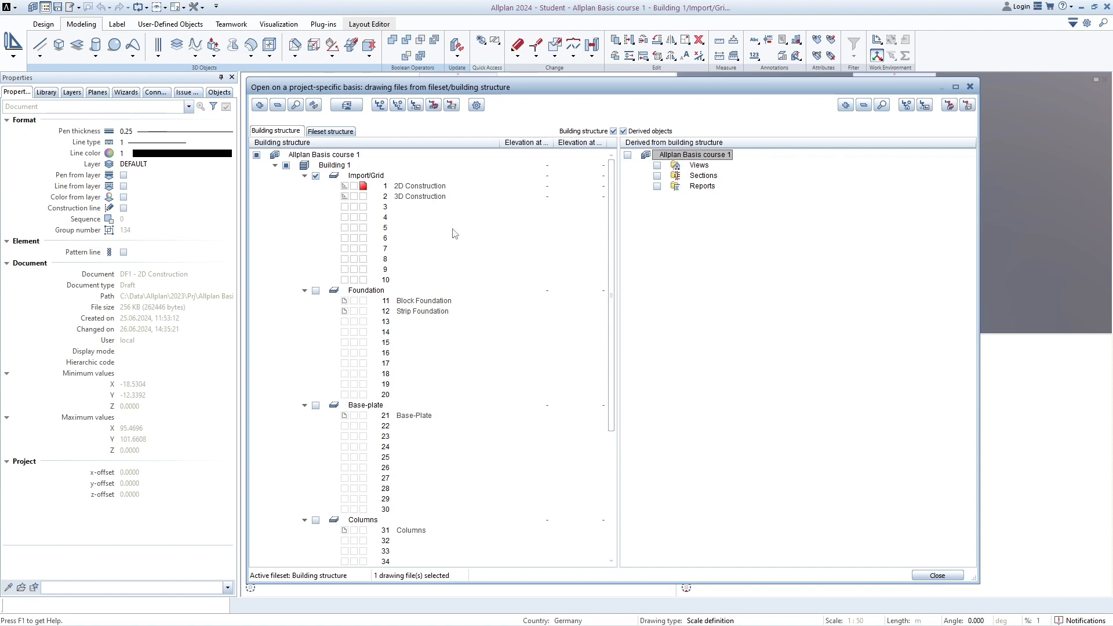
pyautogui.scroll(-6, 412, 320)
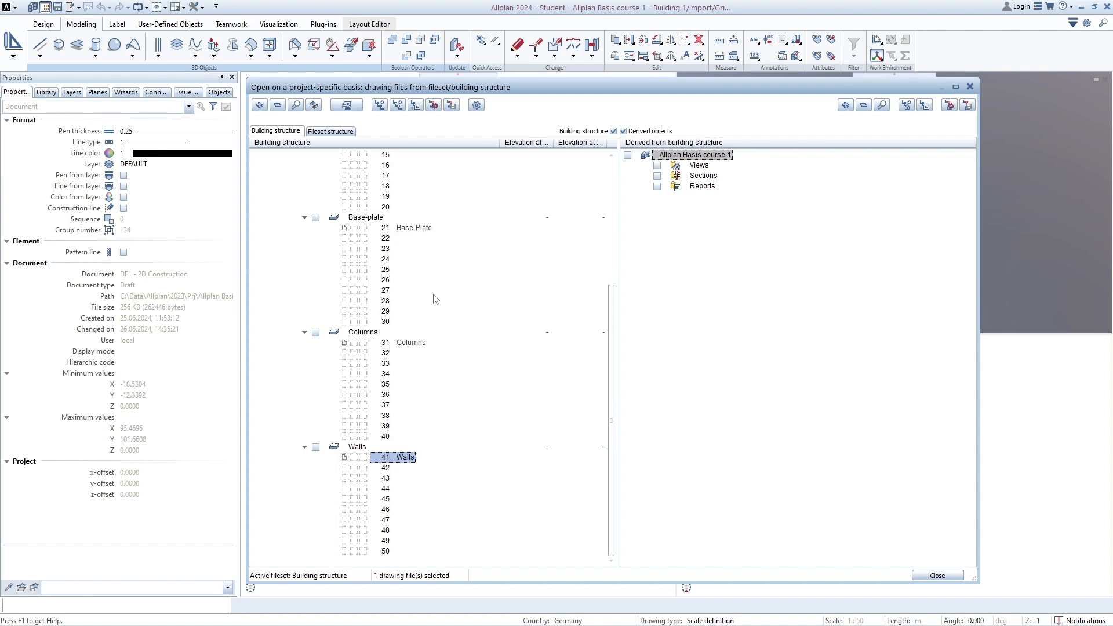
pyautogui.scroll(6, 432, 349)
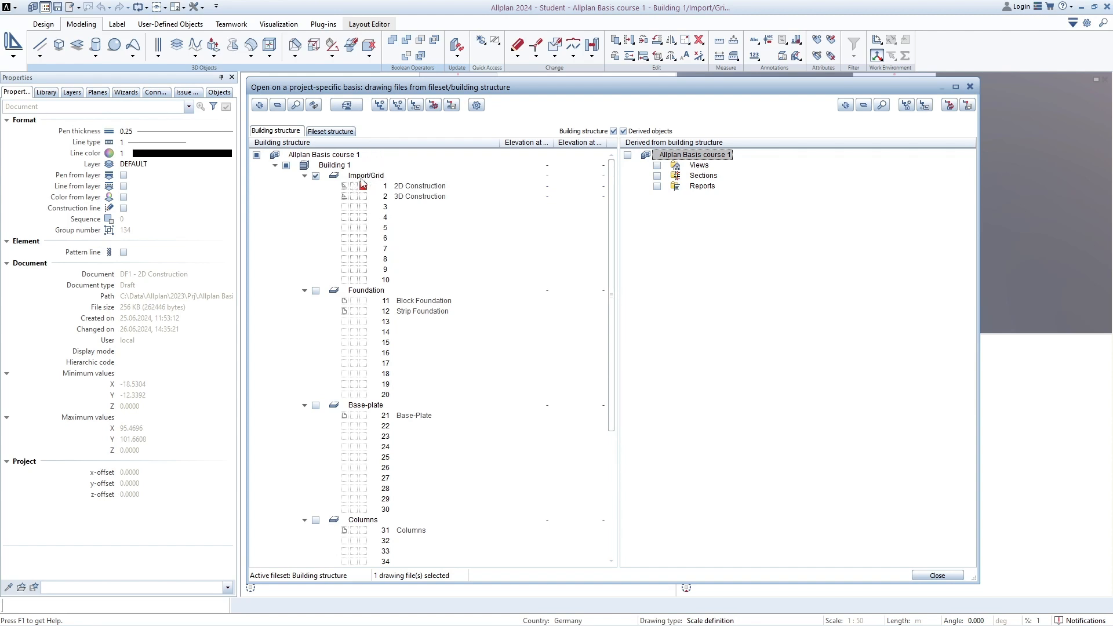
pyautogui.click(386, 210)
pyautogui.click(400, 209)
pyautogui.press('Return')
pyautogui.click(346, 104)
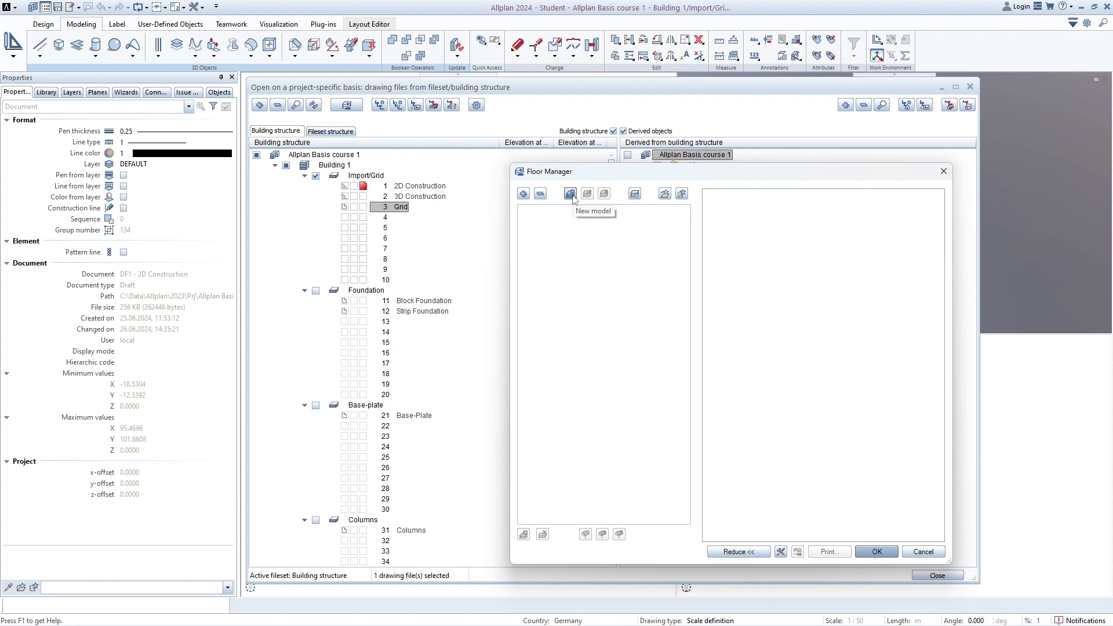
pyautogui.moveTo(607, 177); pyautogui.dragTo(605, 212)
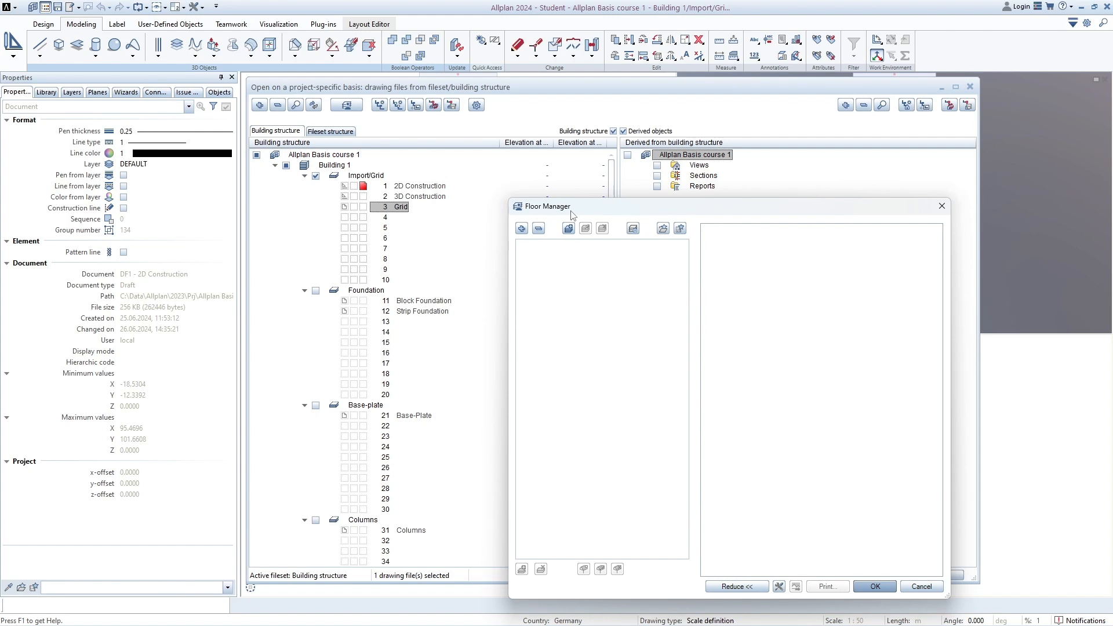
pyautogui.moveTo(595, 212); pyautogui.dragTo(633, 196)
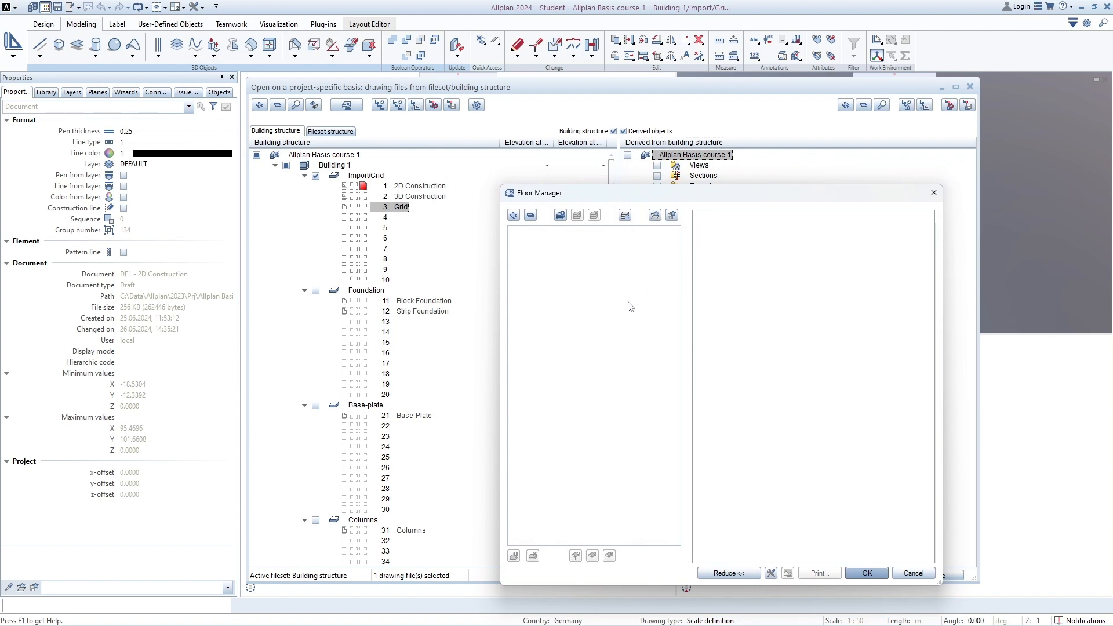
pyautogui.click(933, 193)
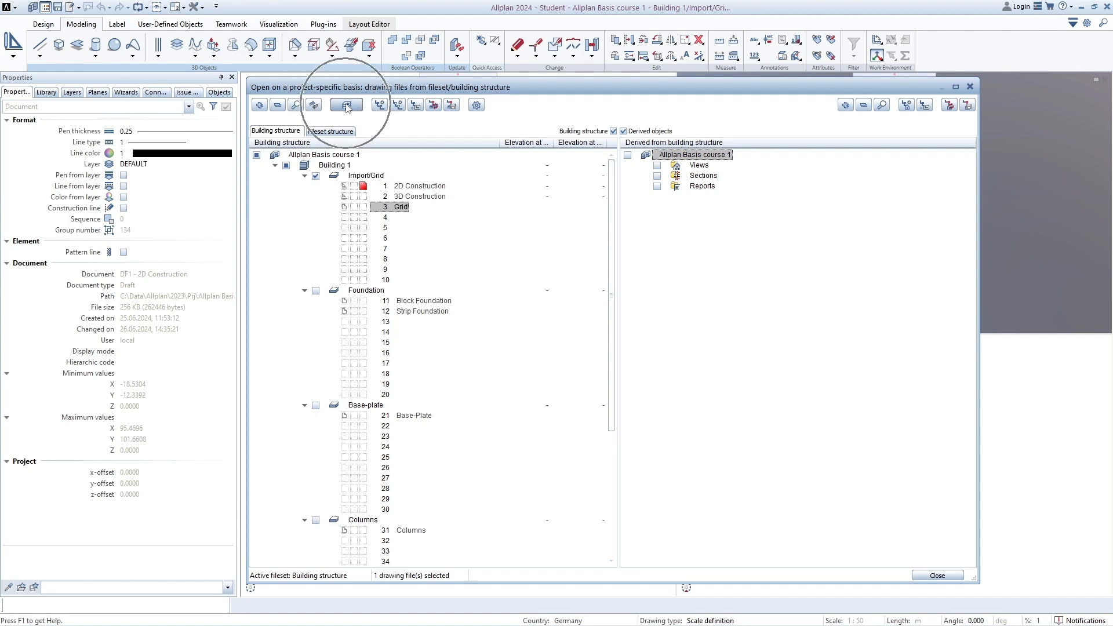
# Step: Start a new model in the Floor Manager and name it Model 1
pyautogui.click(347, 105)
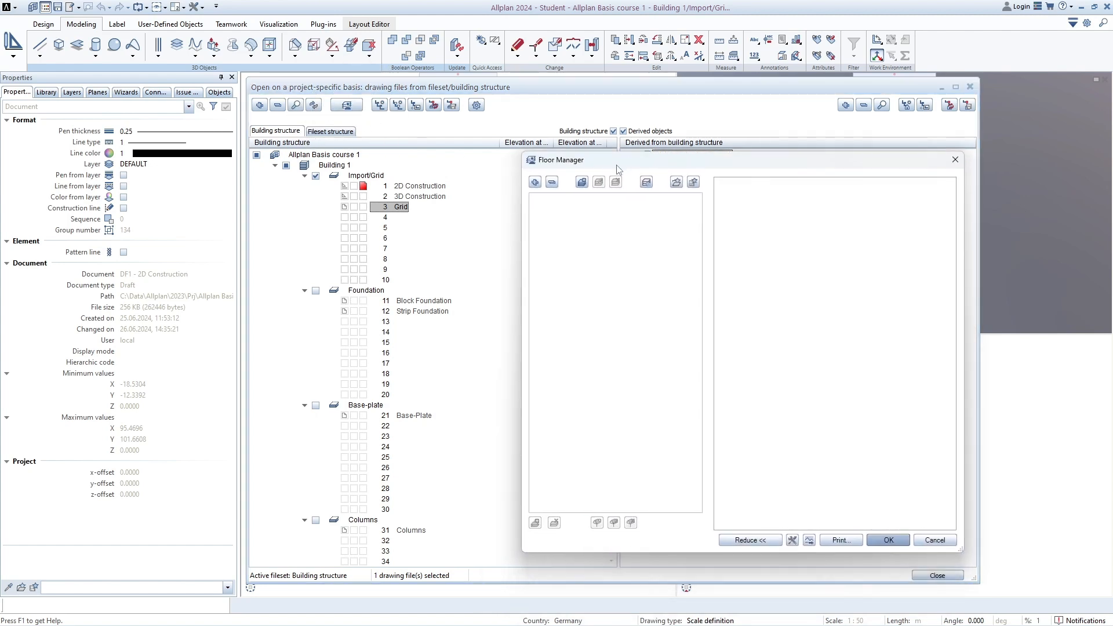
pyautogui.click(582, 183)
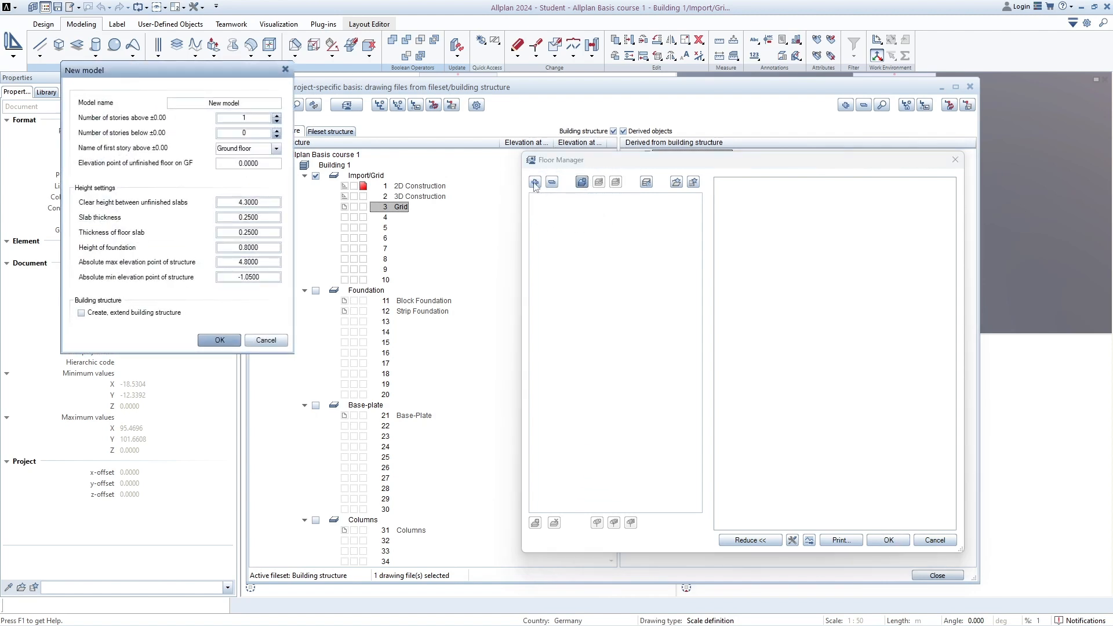
pyautogui.moveTo(156, 71); pyautogui.dragTo(545, 155)
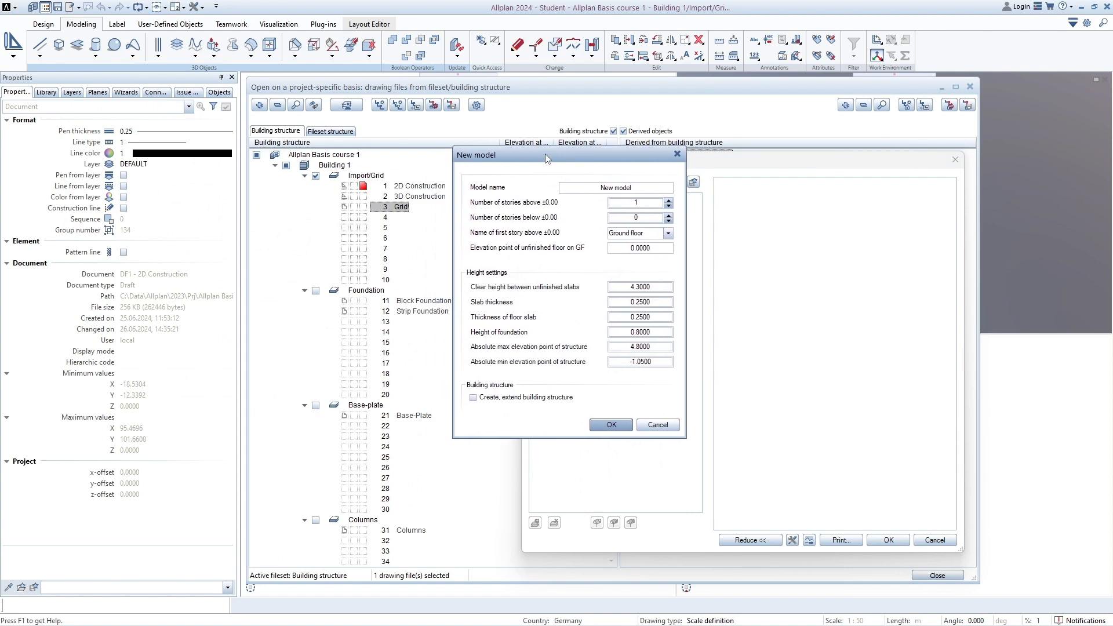
pyautogui.moveTo(546, 154); pyautogui.dragTo(548, 186)
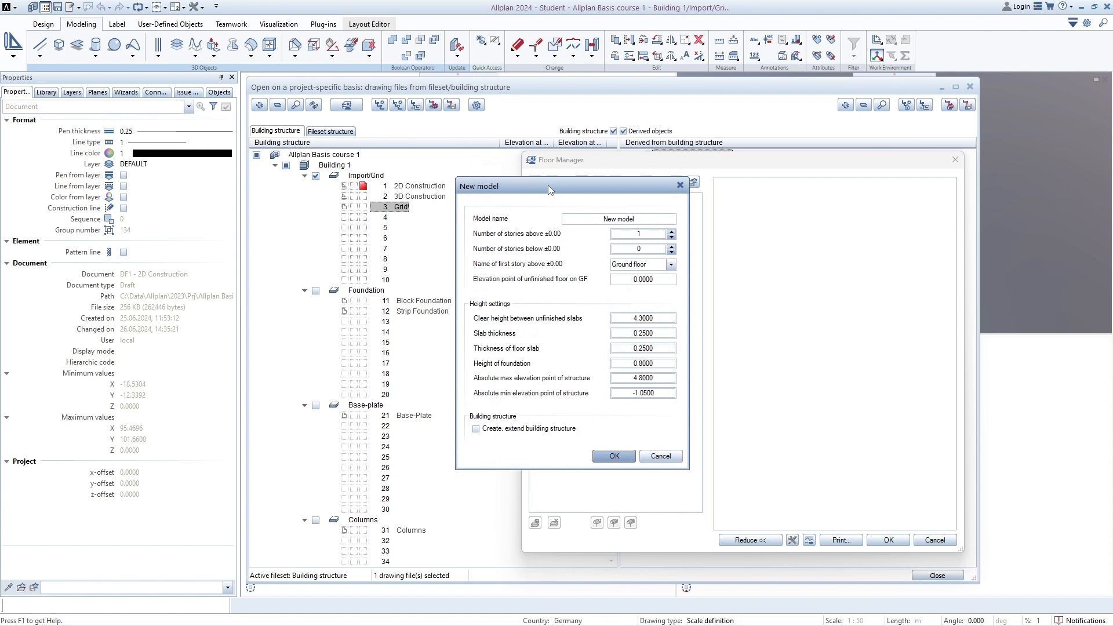
pyautogui.click(645, 218)
pyautogui.moveTo(646, 219); pyautogui.dragTo(555, 224)
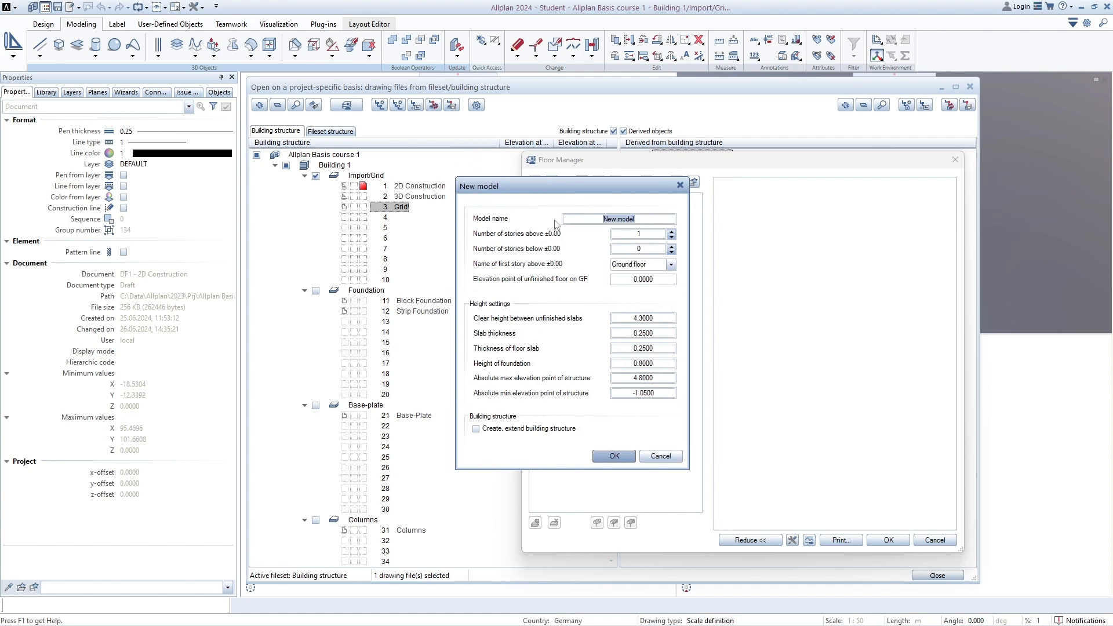
pyautogui.write('Model 1')
# Step: Keep 1 story above and 0 below ±0.00 for Model 1, and choose Ground floor as the first story's name
pyautogui.moveTo(552, 191); pyautogui.dragTo(516, 126)
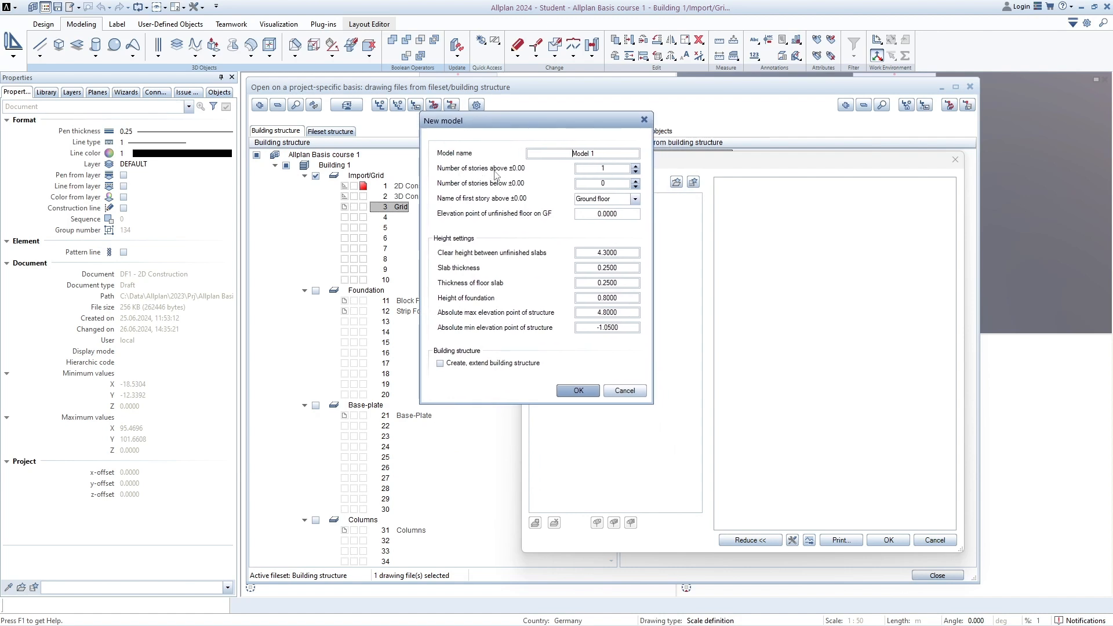
pyautogui.click(616, 167)
pyautogui.click(618, 183)
pyautogui.click(605, 200)
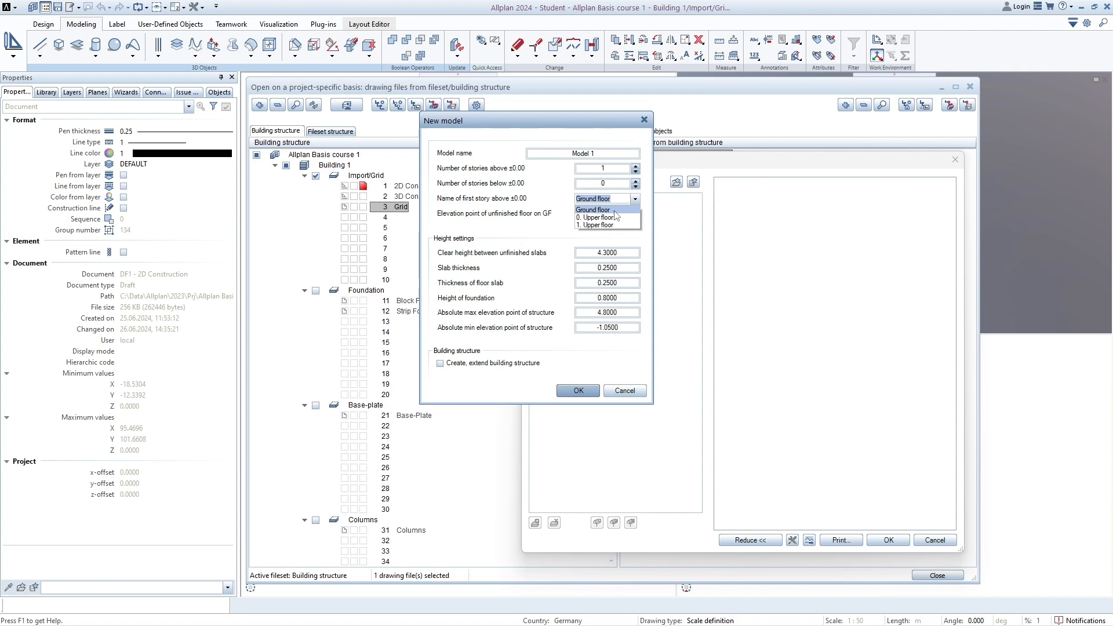
pyautogui.click(614, 210)
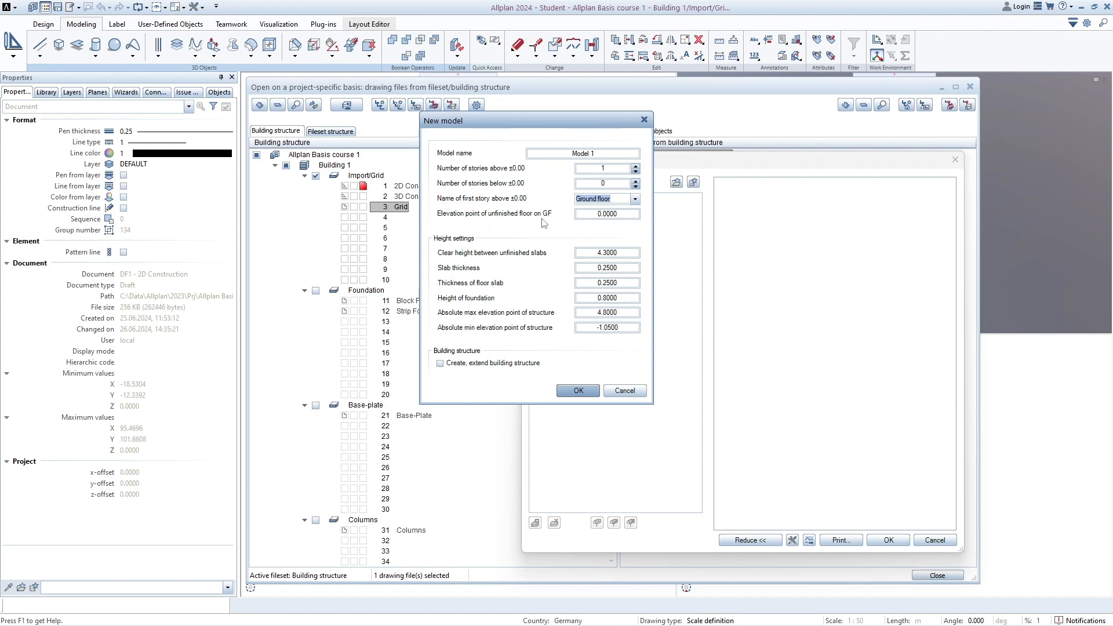
# Step: Create Model 1 with clear height 4.3000, slab and floor slab thickness 0.2500, foundation height 0.8000, and structure limits 4.8000 and -1.0500
pyautogui.click(632, 215)
pyautogui.click(620, 253)
pyautogui.click(625, 271)
pyautogui.click(624, 283)
pyautogui.click(626, 298)
pyautogui.click(630, 311)
pyautogui.click(627, 328)
pyautogui.click(631, 313)
pyautogui.click(634, 328)
pyautogui.click(578, 391)
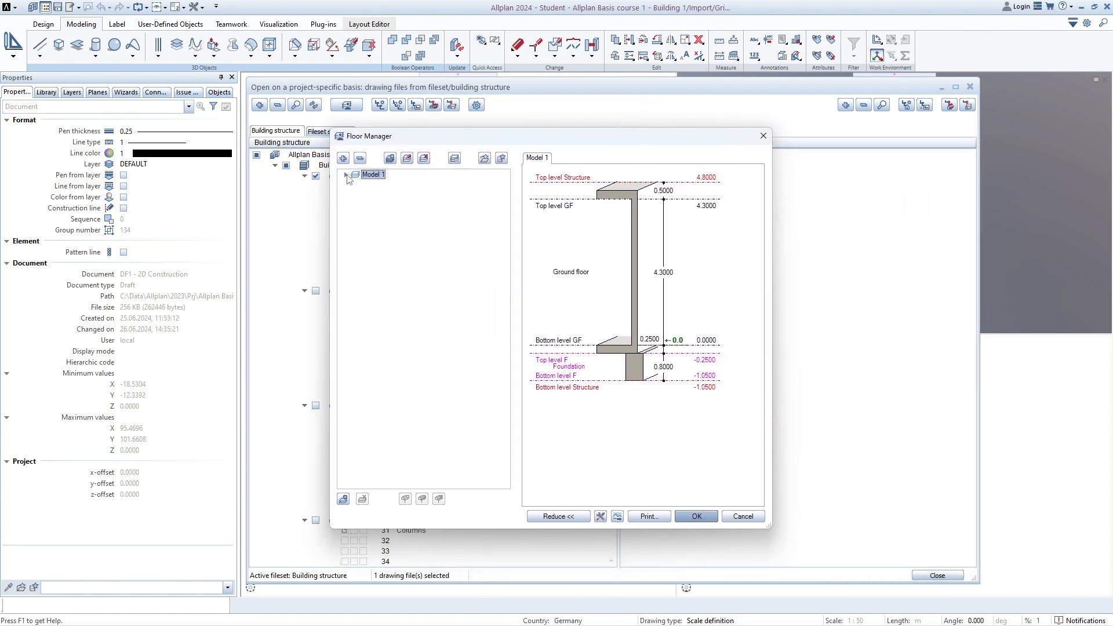
# Step: Expand Model 1 and its Structure, Ground floor and Foundation entries down to the individual levels
pyautogui.click(346, 175)
pyautogui.click(357, 184)
pyautogui.click(357, 211)
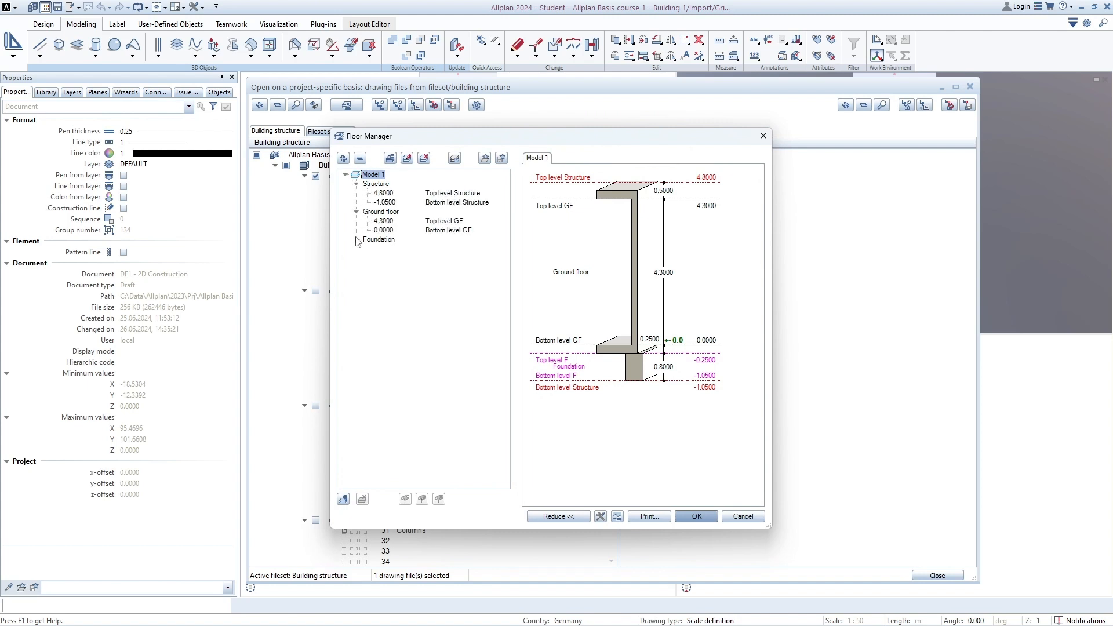
pyautogui.click(357, 239)
pyautogui.moveTo(658, 142); pyautogui.dragTo(718, 163)
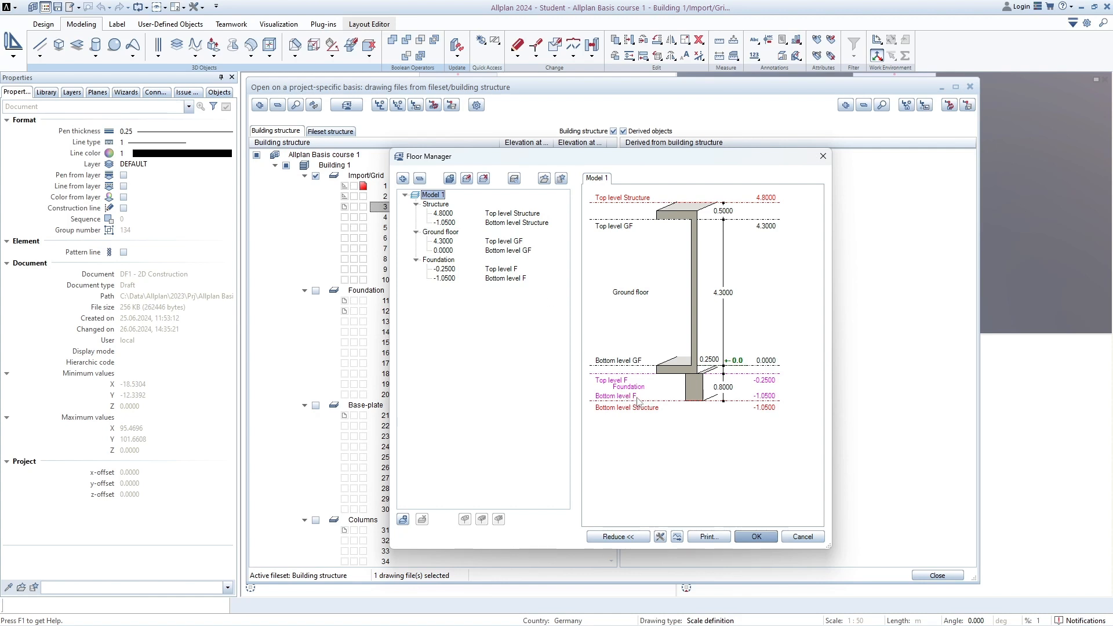
# Step: Rename the Foundation's lower plane from its abbreviation to Bottom level Foundation
pyautogui.click(522, 280)
pyautogui.click(526, 281)
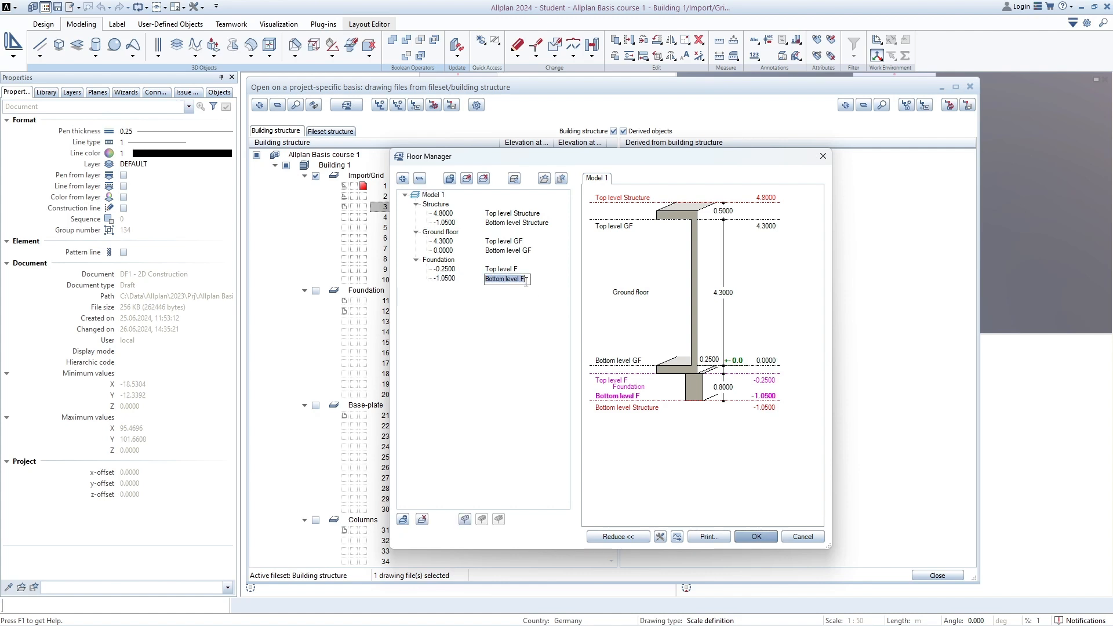
pyautogui.click(530, 282)
pyautogui.write('oundatiomn')
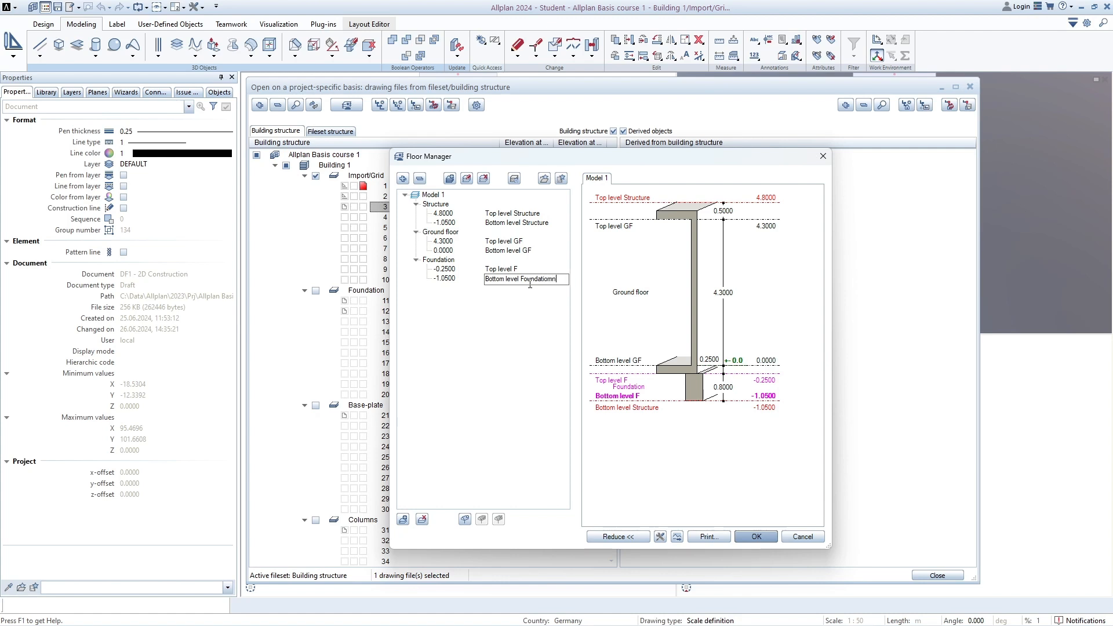
pyautogui.press('BackSpace')
pyautogui.press('BackSpace')
pyautogui.write('n')
pyautogui.press('Return')
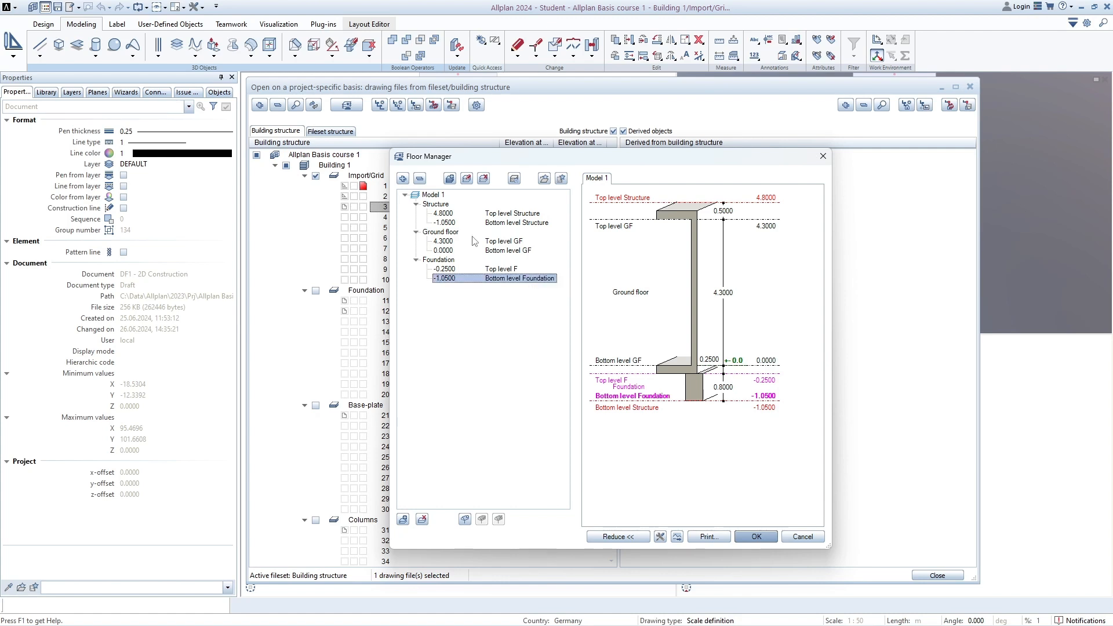
# Step: Rename the Foundation's upper plane from its abbreviation to Top level Foundation
pyautogui.click(516, 270)
pyautogui.click(517, 271)
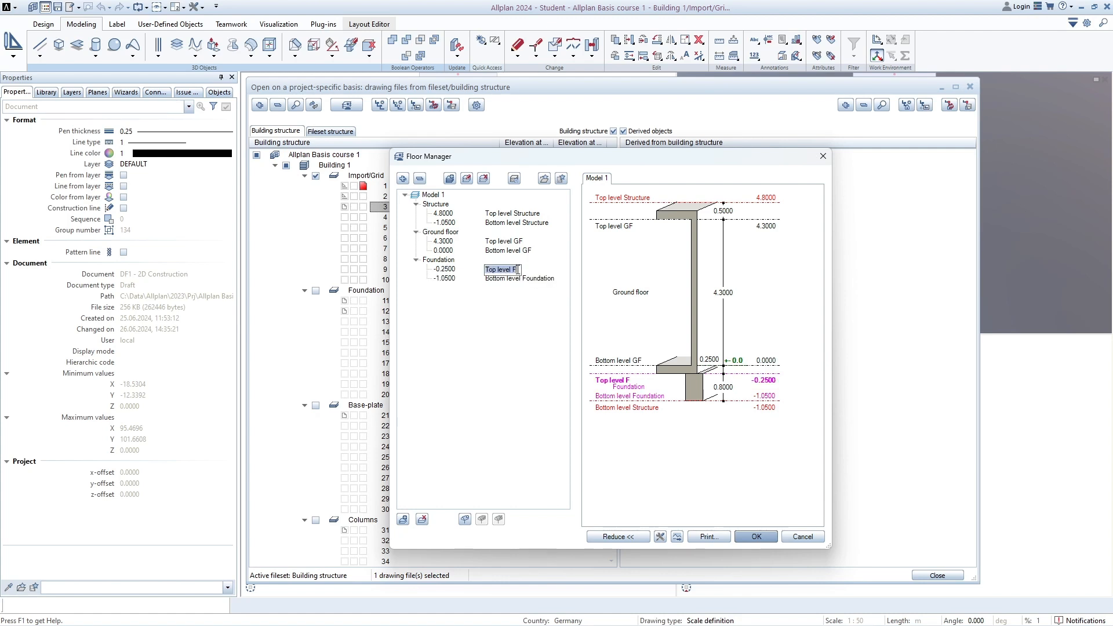
pyautogui.click(519, 271)
pyautogui.write('oundation')
pyautogui.press('Return')
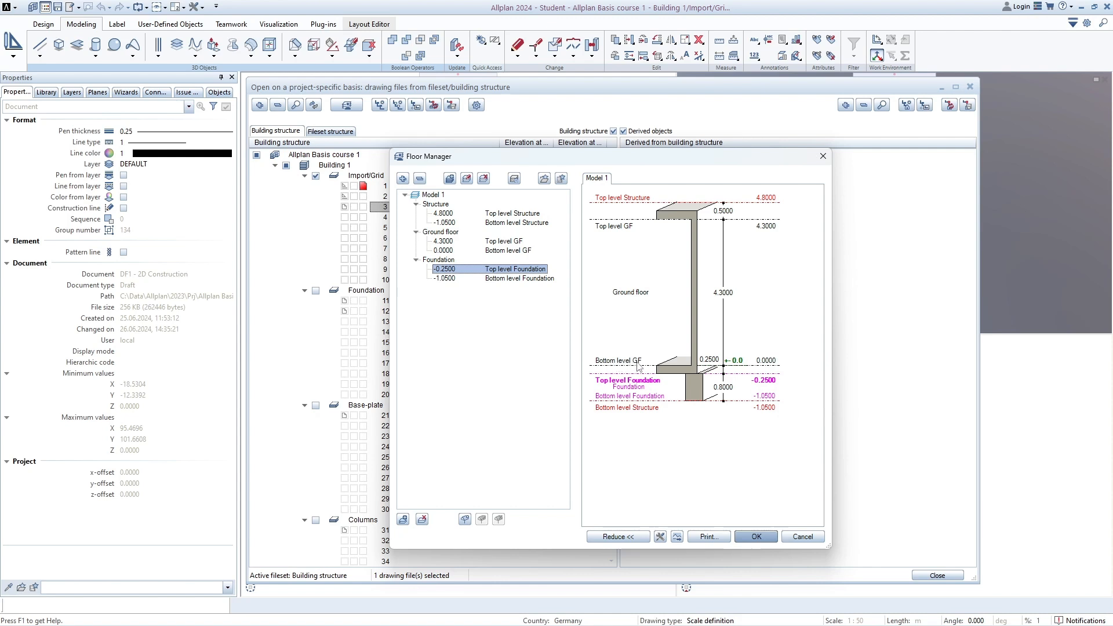
# Step: Rename the ground floor's lower plane to Bottom level Ground Floor
pyautogui.click(524, 251)
pyautogui.click(530, 252)
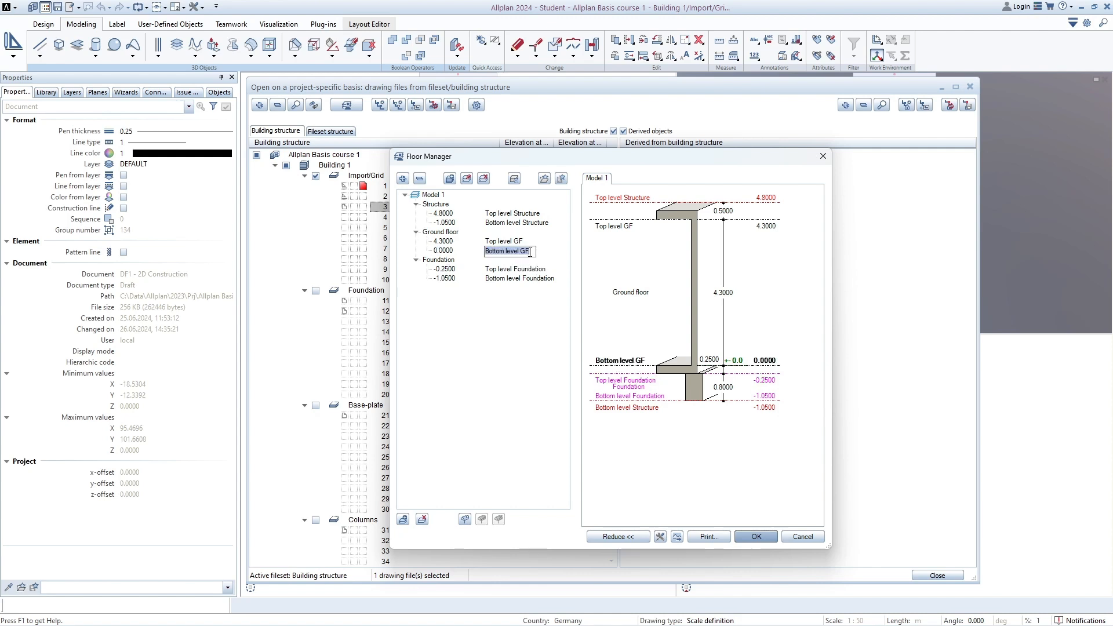
pyautogui.click(537, 252)
pyautogui.click(526, 251)
pyautogui.click(530, 251)
pyautogui.click(532, 251)
pyautogui.write('round Floor')
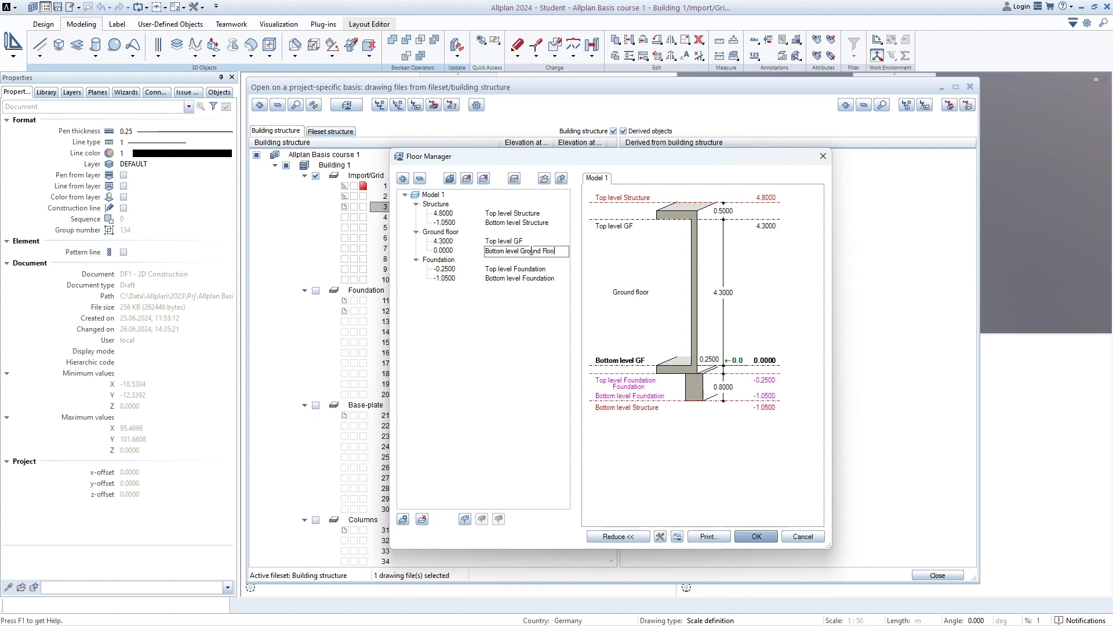
pyautogui.press('Return')
# Step: Rename the ground floor's upper plane to Top level Ground Floor
pyautogui.click(520, 241)
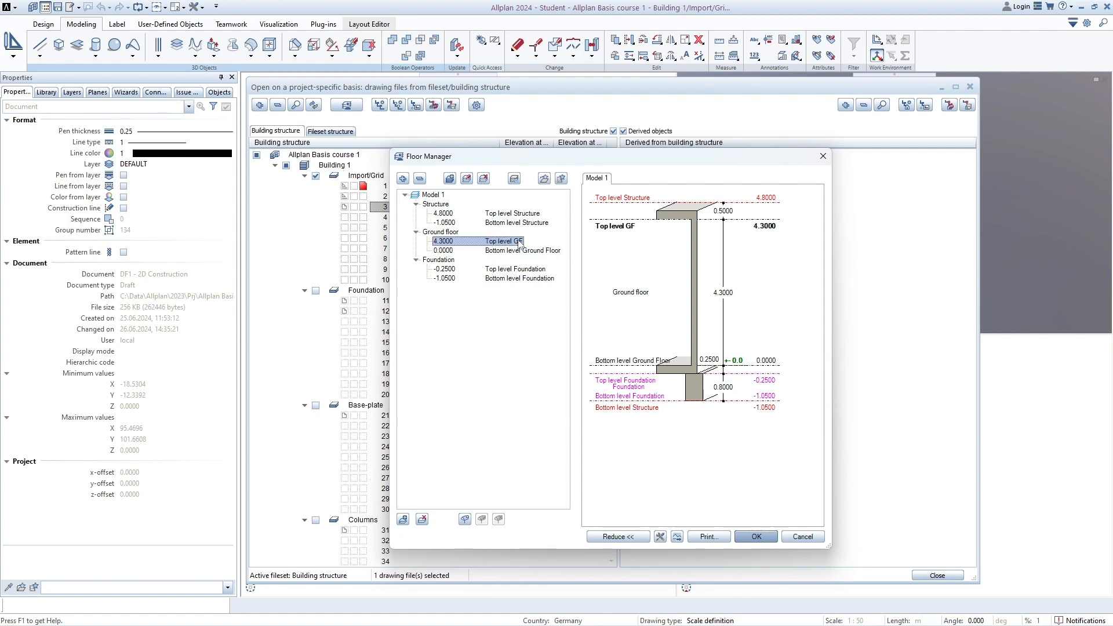
pyautogui.click(520, 242)
pyautogui.click(522, 241)
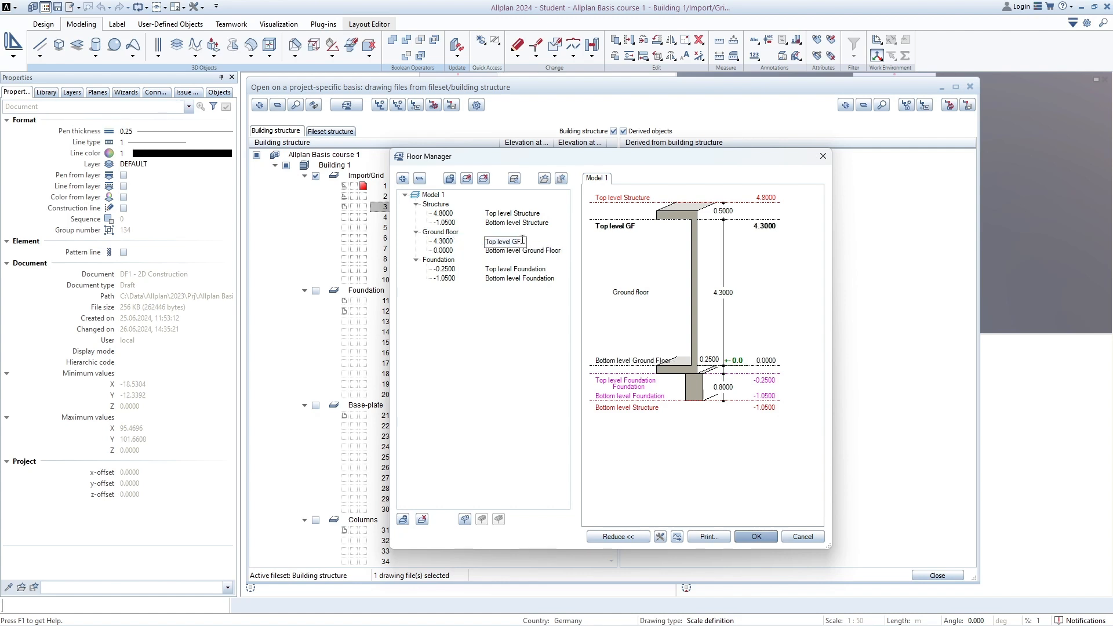
pyautogui.write('round Floor')
pyautogui.press('Return')
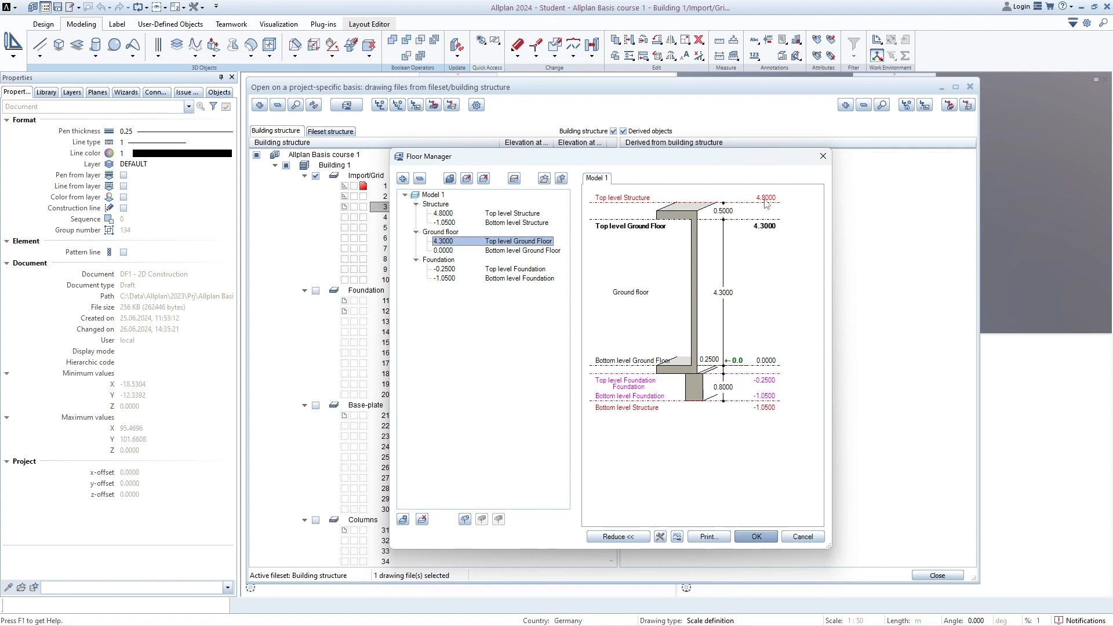
# Step: Accept the floor model and widen the elevation columns of the building structure so their headings are fully readable
pyautogui.moveTo(714, 156); pyautogui.dragTo(740, 125)
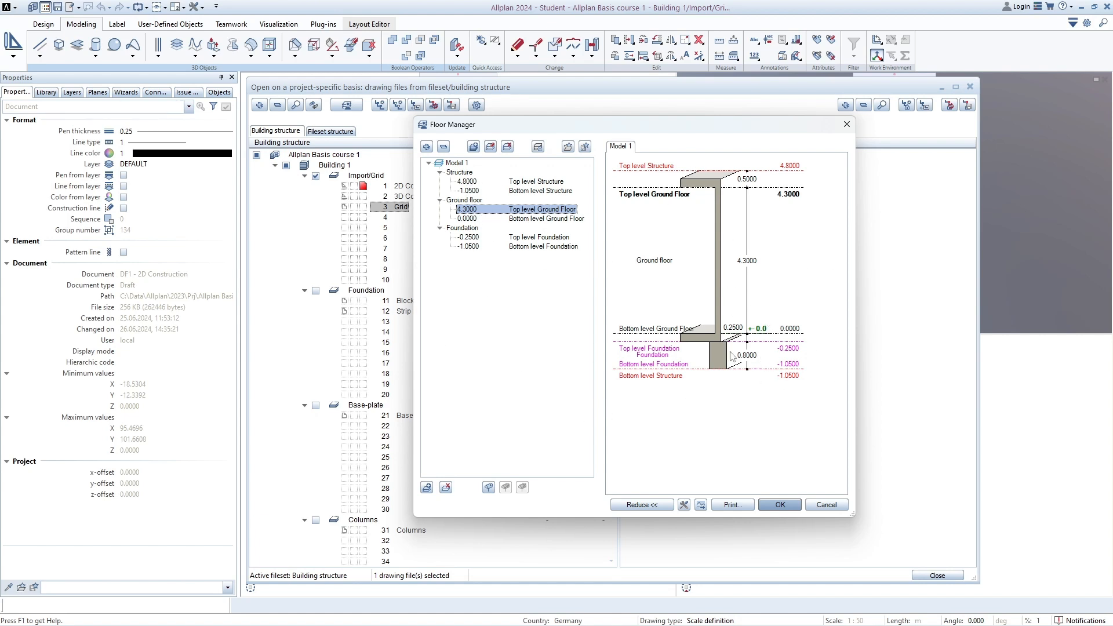
pyautogui.click(780, 505)
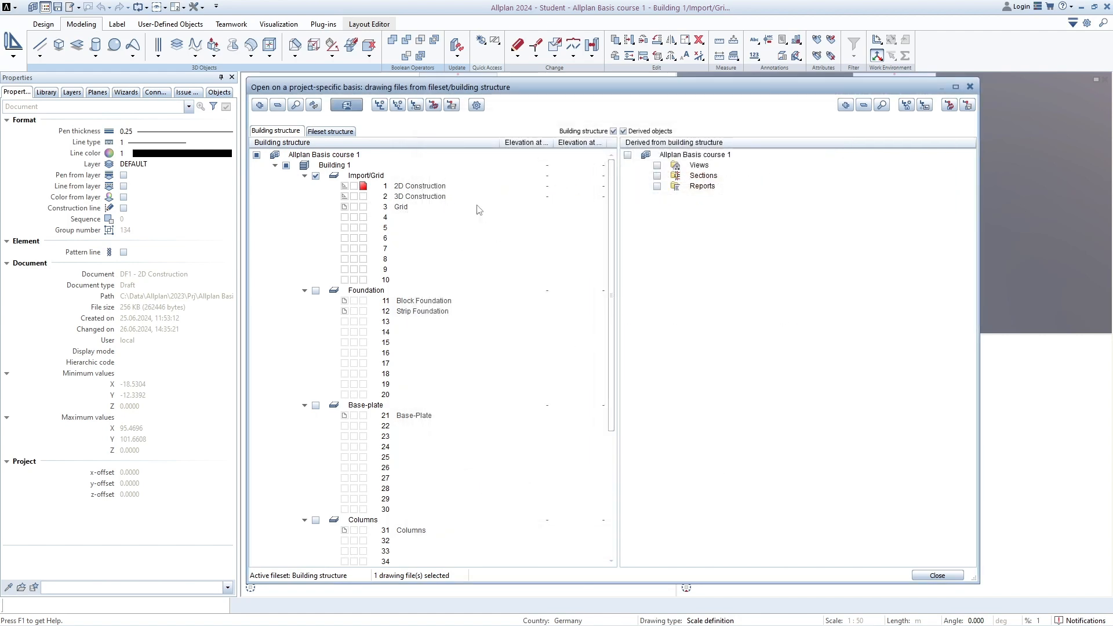
pyautogui.moveTo(499, 142); pyautogui.dragTo(546, 142)
pyautogui.scroll(-1, 612, 248)
pyautogui.scroll(-1, 614, 249)
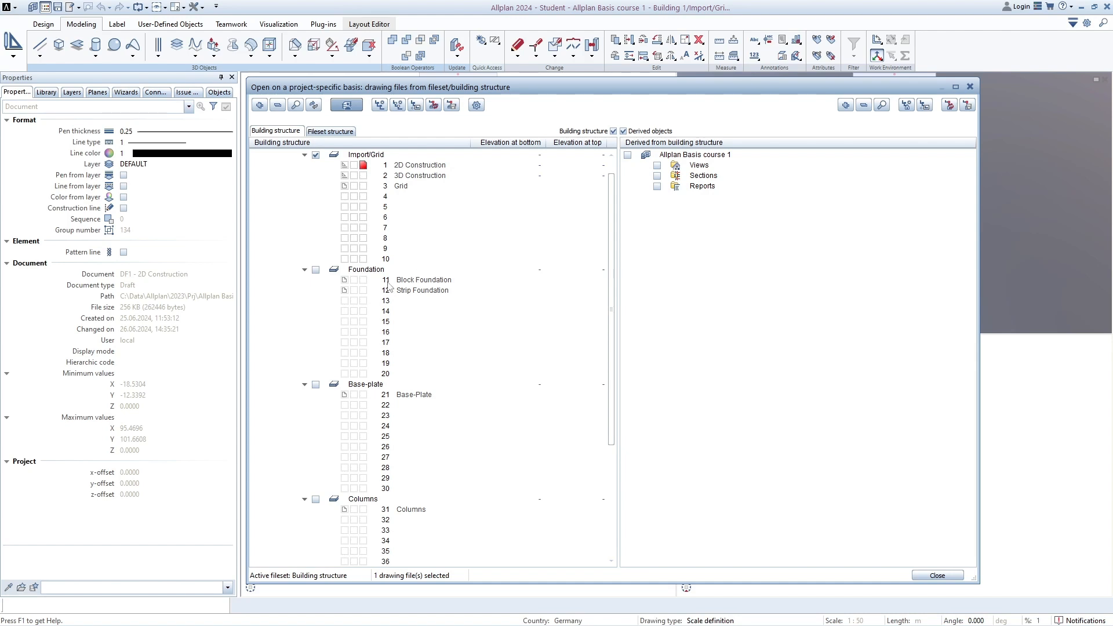
# Step: Assign both Foundation planes of Model 1 to the Foundation story, leaving the drawing file behavior options off
pyautogui.click(368, 272)
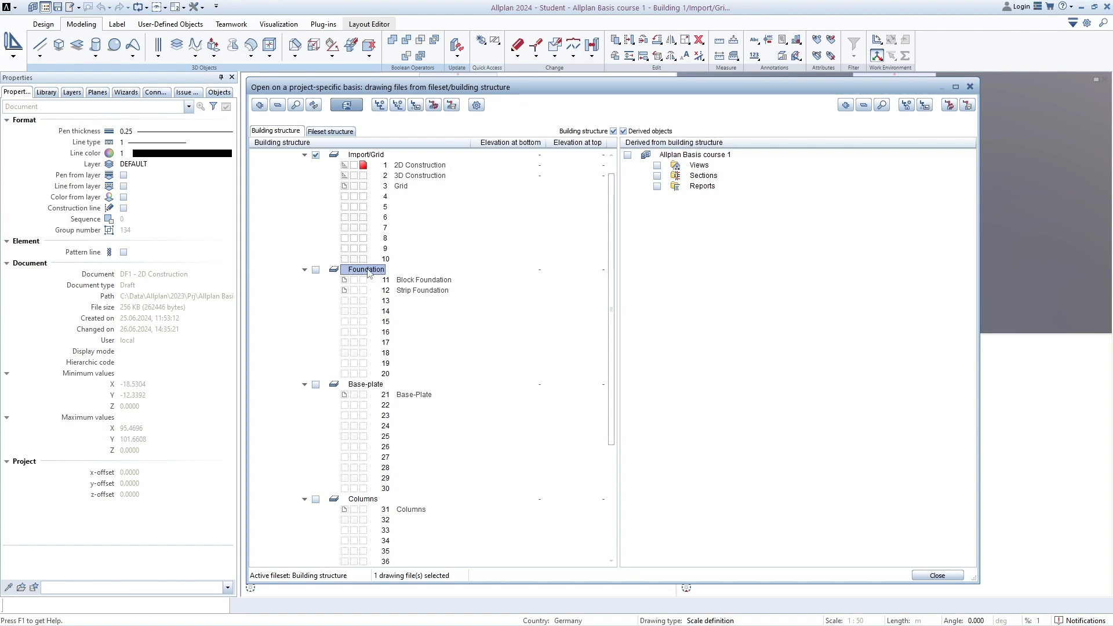
pyautogui.click(387, 280)
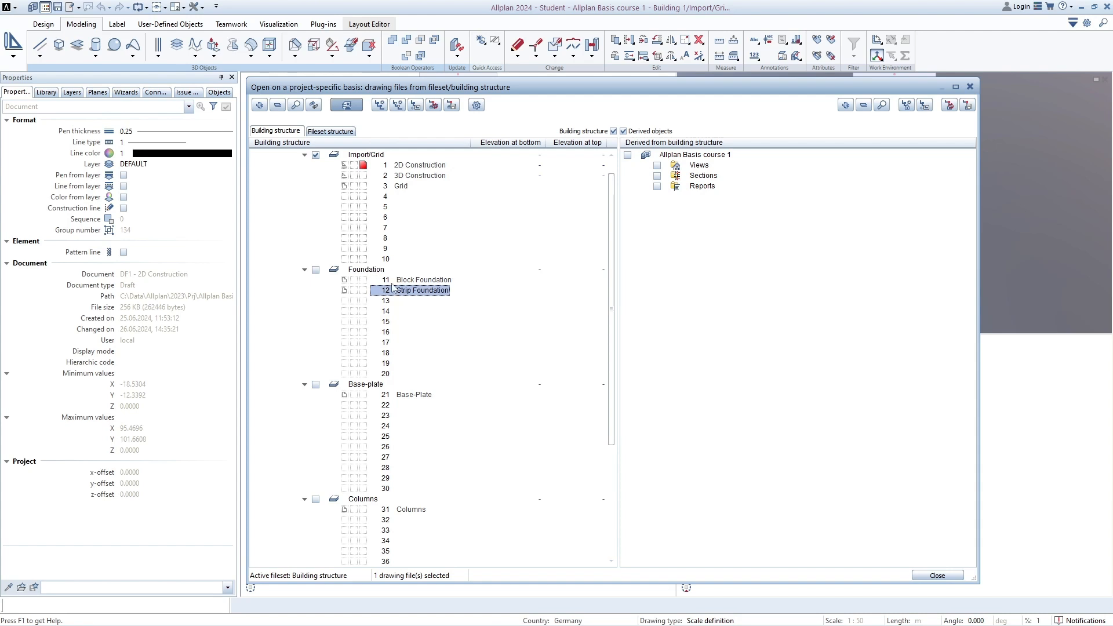
pyautogui.click(392, 293)
pyautogui.click(370, 270)
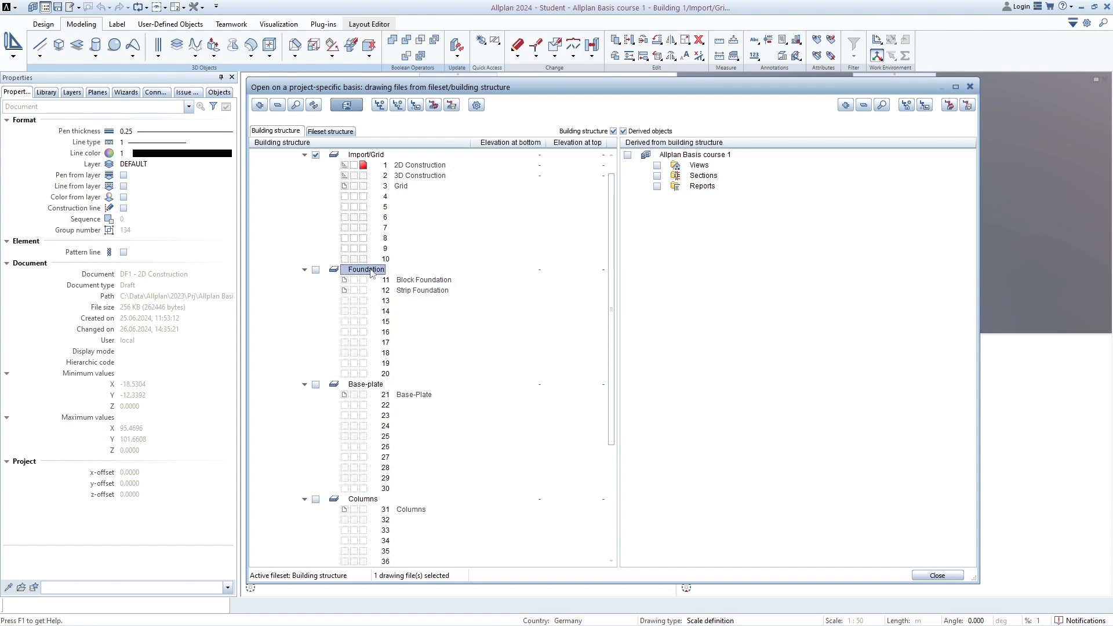
pyautogui.rightClick(371, 272)
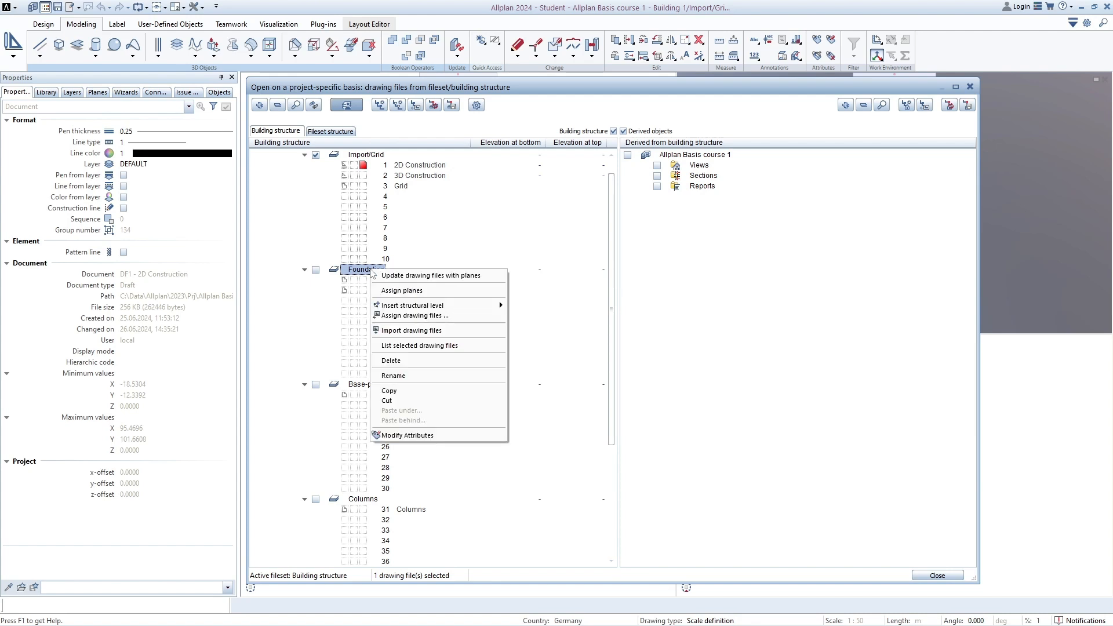
pyautogui.click(401, 291)
pyautogui.moveTo(697, 136); pyautogui.dragTo(631, 123)
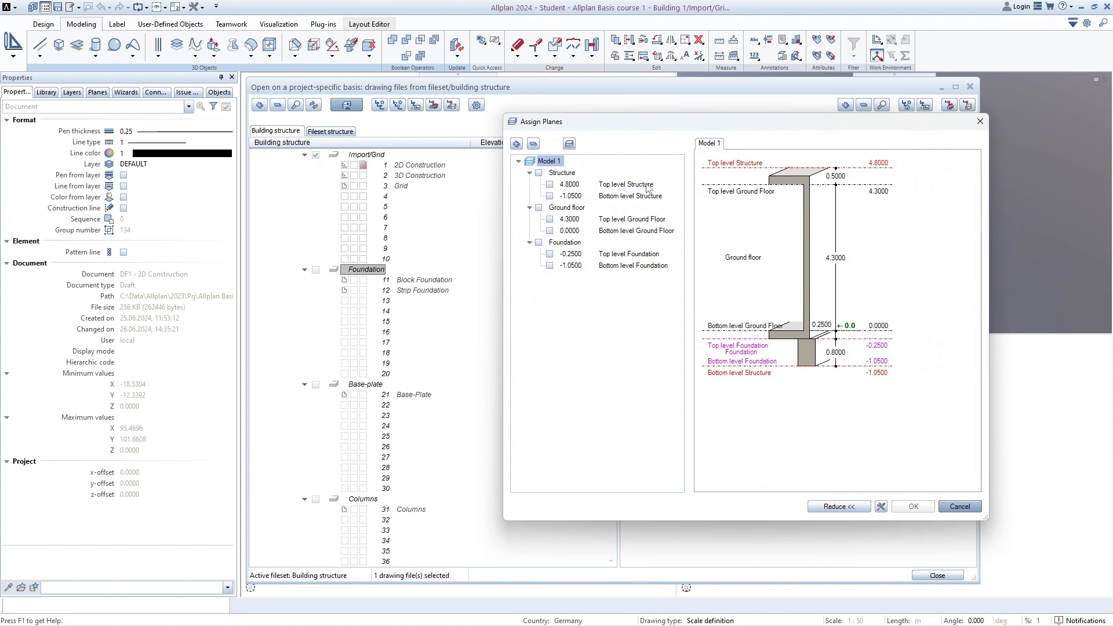
pyautogui.click(539, 243)
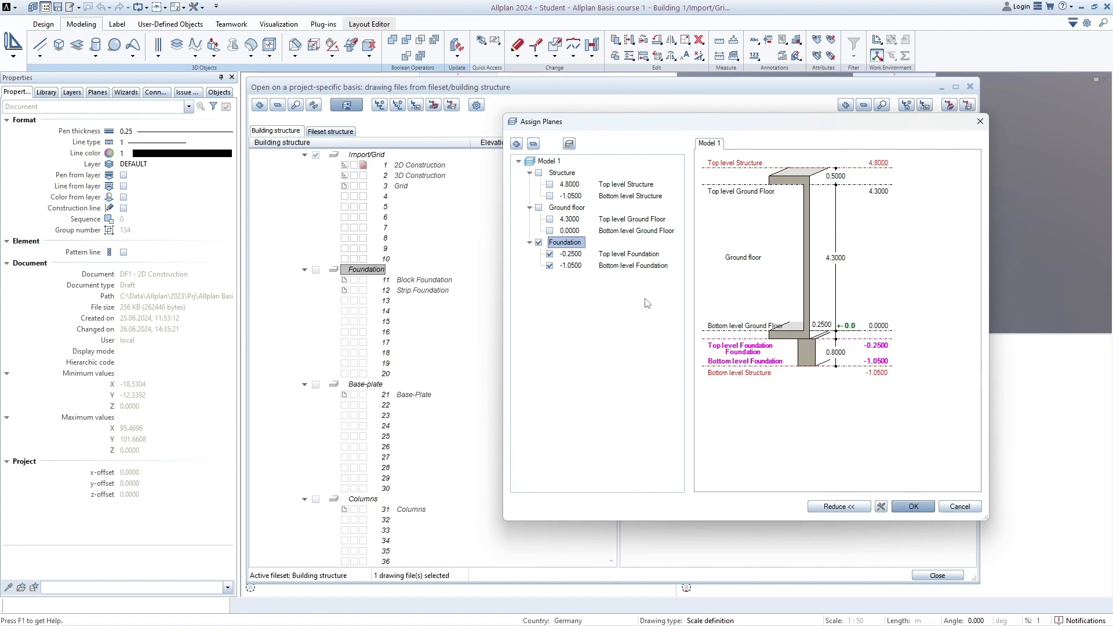
pyautogui.click(903, 507)
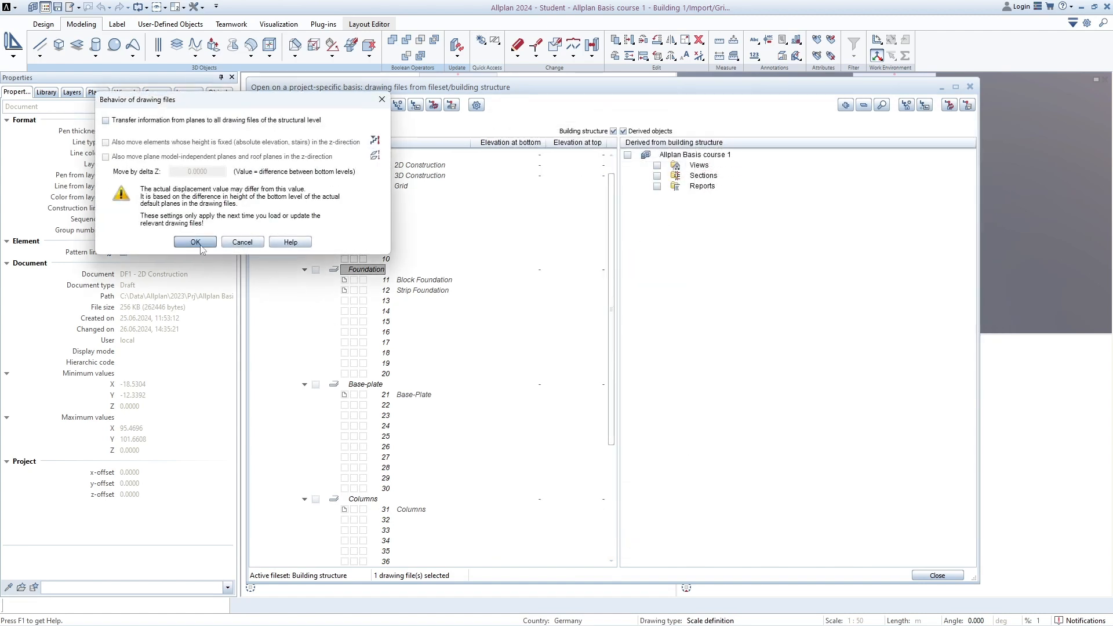
pyautogui.press('Return')
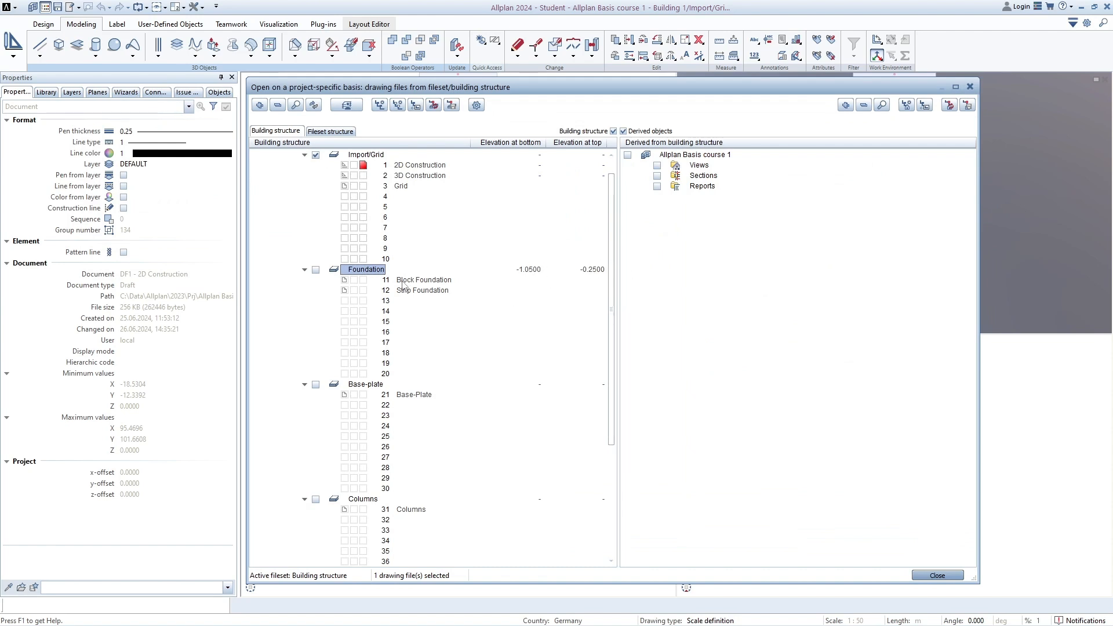
# Step: Assign the planes Bottom level Structure and Bottom level Ground Floor to the empty drawing file 14, accepting the preset drawing file behavior
pyautogui.click(387, 311)
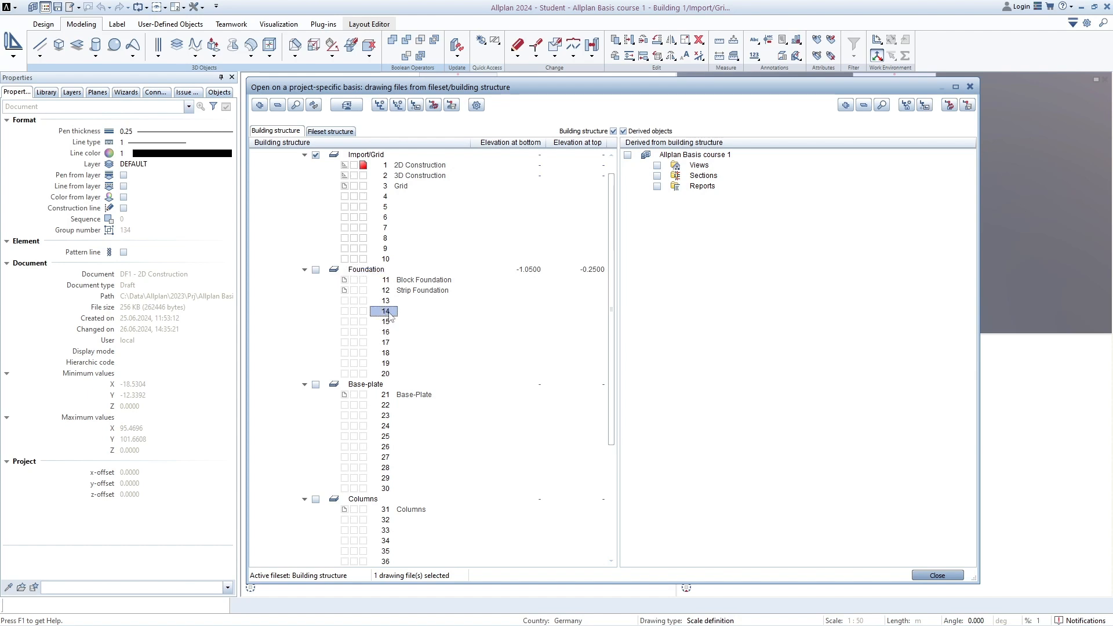
pyautogui.rightClick(390, 316)
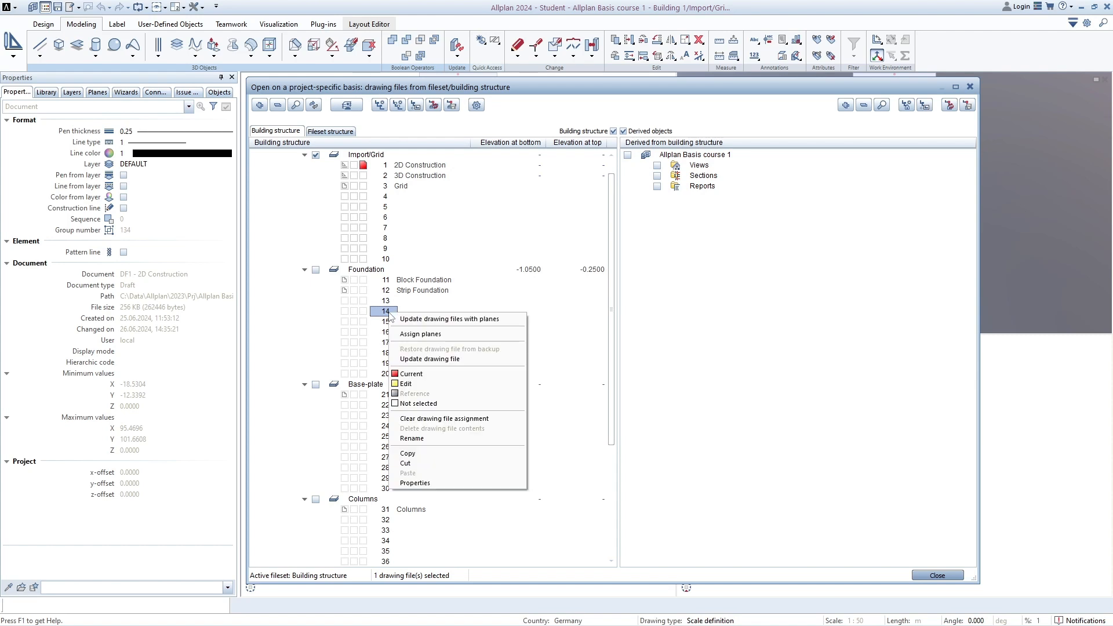
pyautogui.click(421, 335)
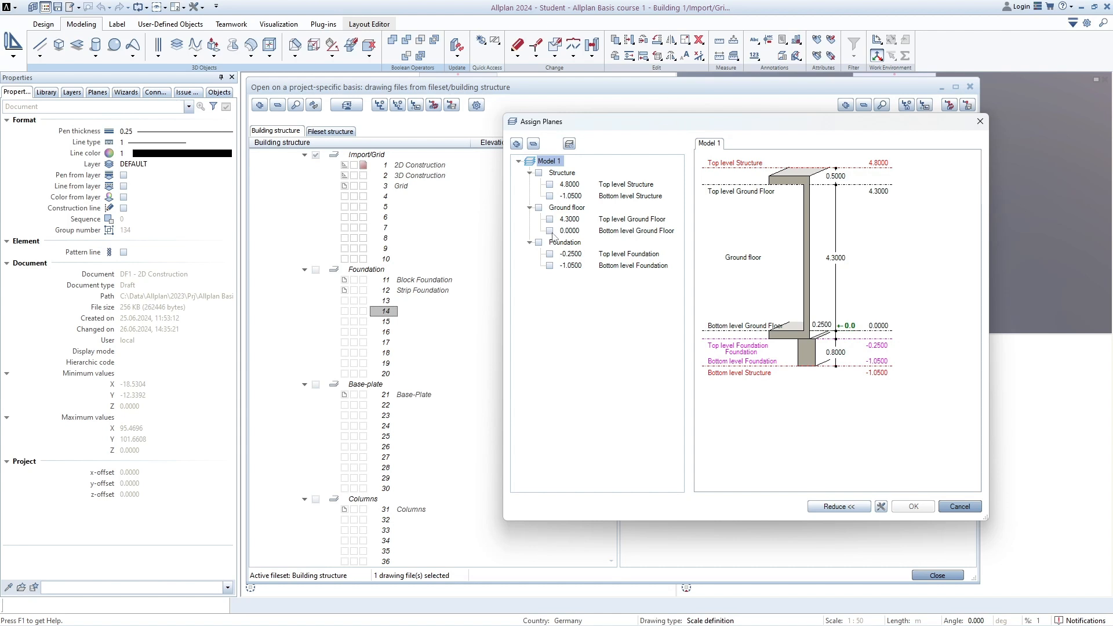
pyautogui.click(550, 197)
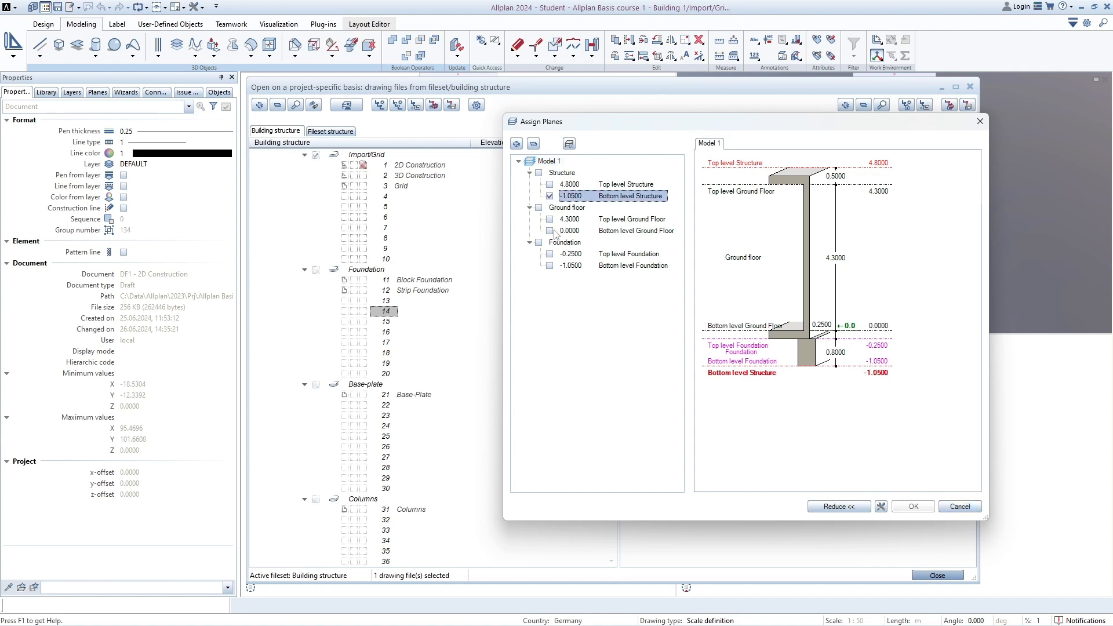
pyautogui.click(551, 232)
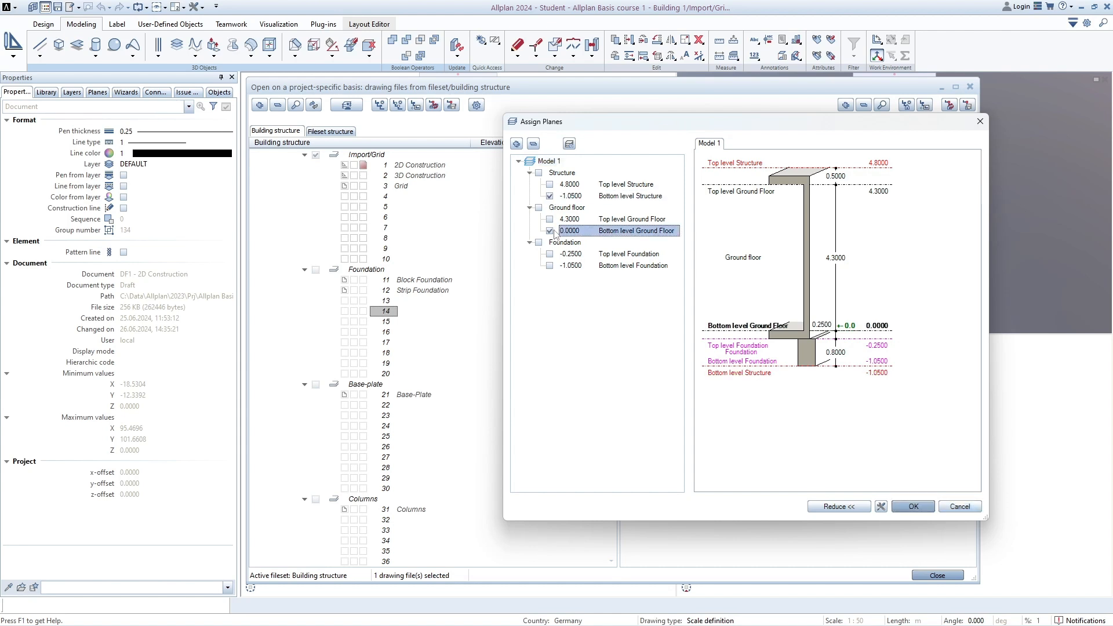
pyautogui.click(918, 508)
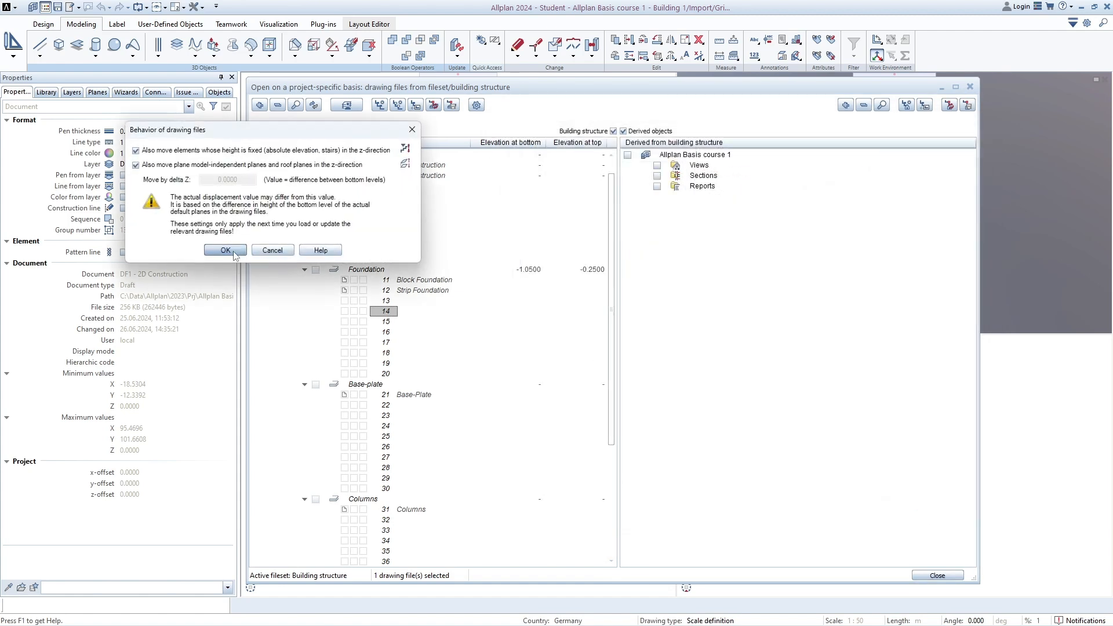
pyautogui.click(225, 250)
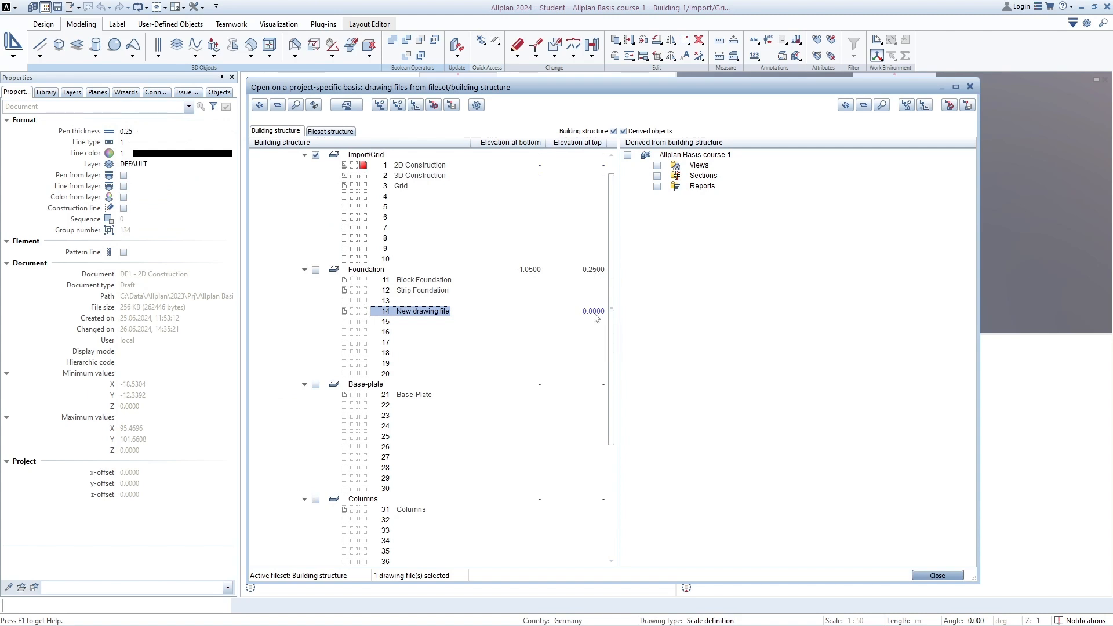
# Step: Change the upper plane of drawing file 14 to Top level Structure and accept the drawing file behavior
pyautogui.moveTo(588, 314)
pyautogui.moveTo(530, 272)
pyautogui.rightClick(396, 313)
pyautogui.click(424, 334)
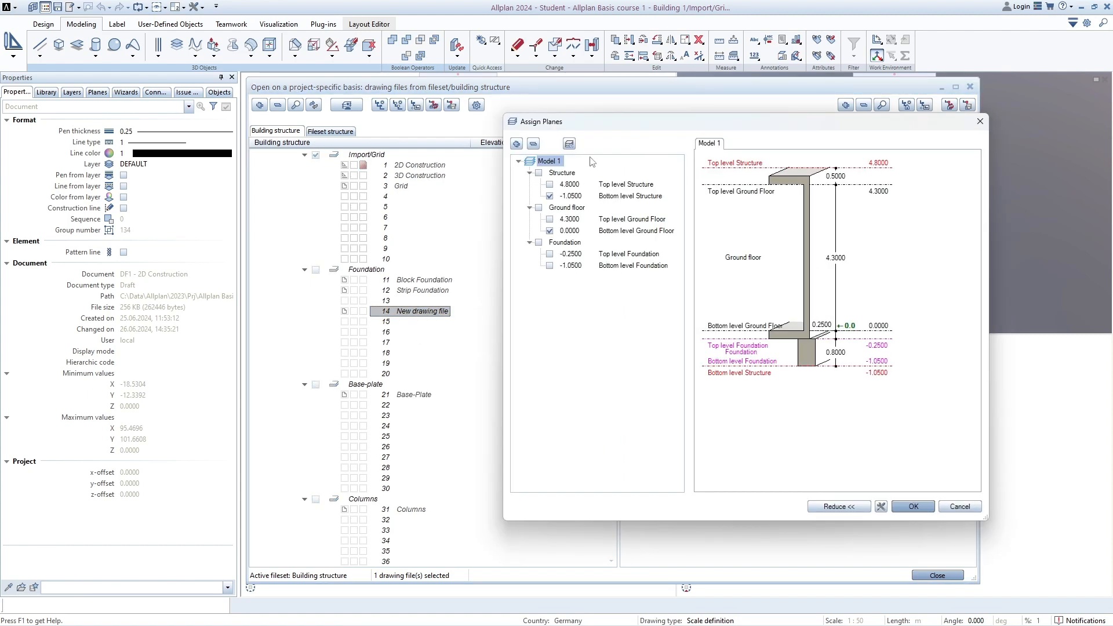
pyautogui.click(551, 185)
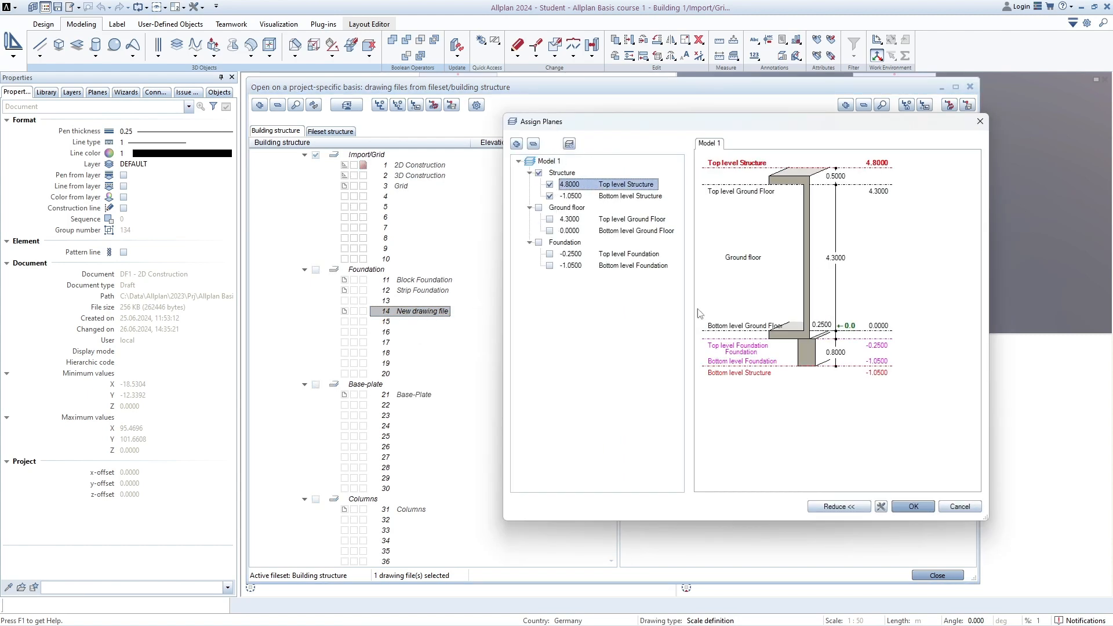
pyautogui.click(913, 506)
pyautogui.click(255, 280)
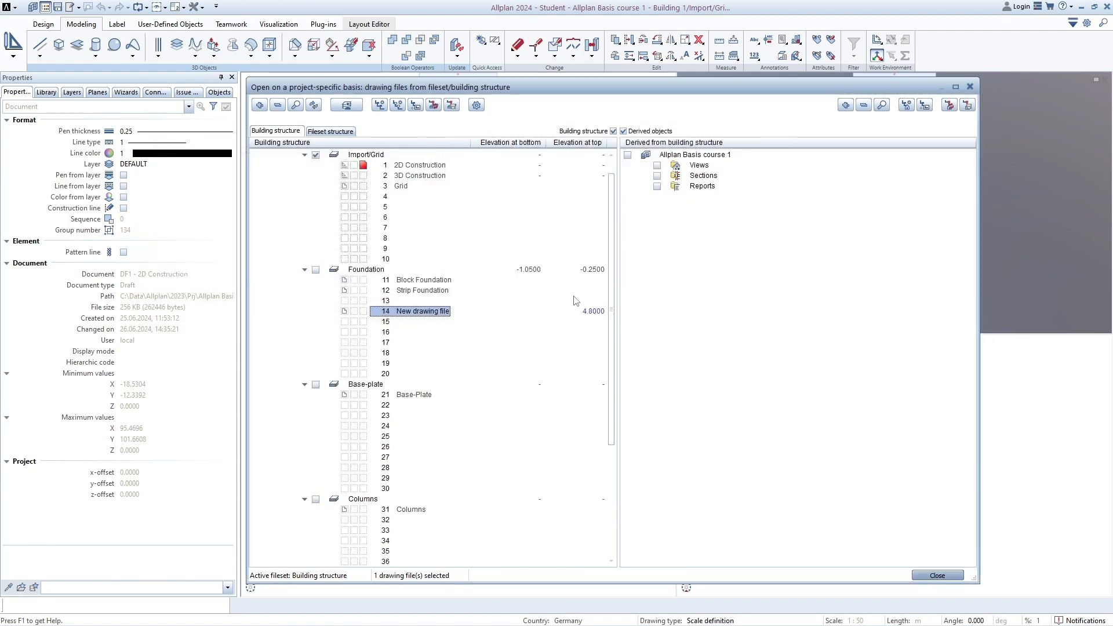
# Step: Change the lower plane of drawing file 14 to Bottom level Ground Floor and accept the drawing file behavior
pyautogui.rightClick(426, 312)
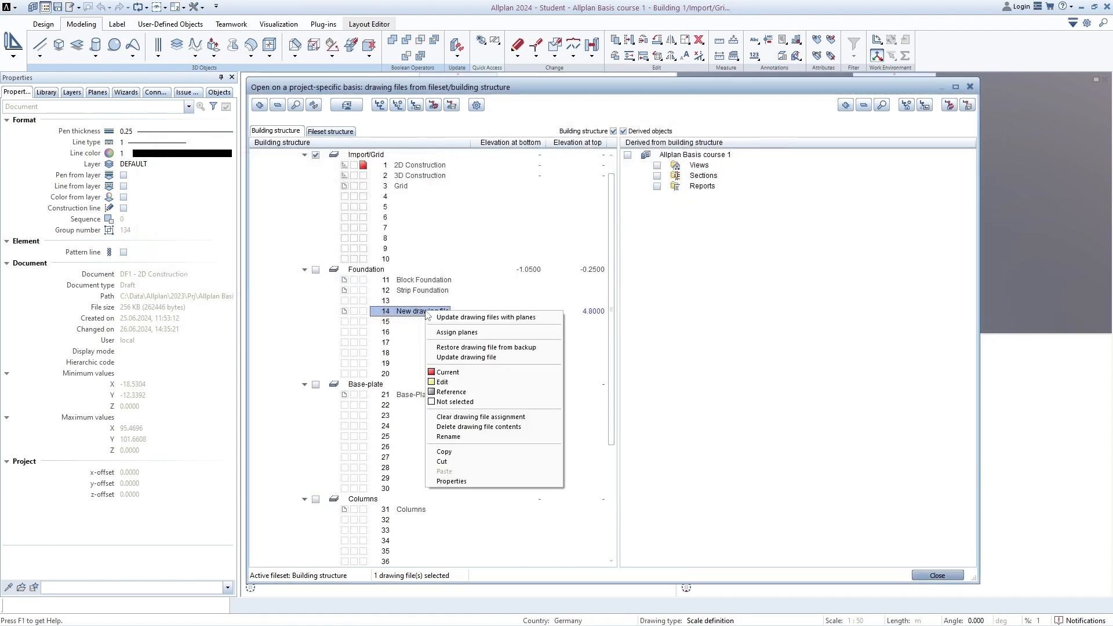
pyautogui.click(462, 336)
pyautogui.moveTo(654, 127); pyautogui.dragTo(725, 168)
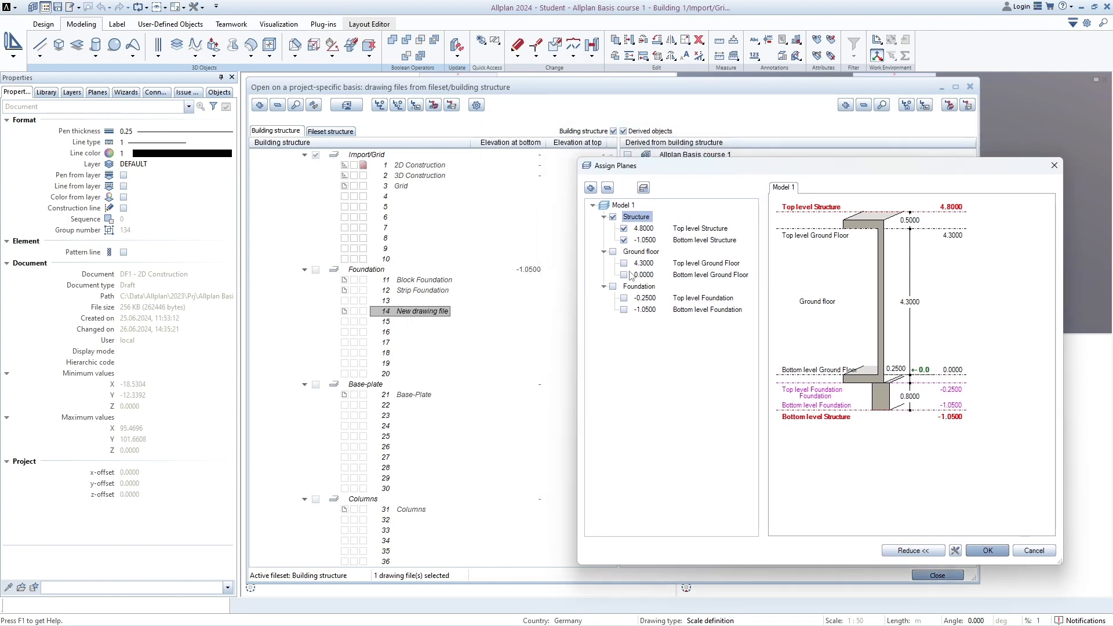
pyautogui.click(623, 276)
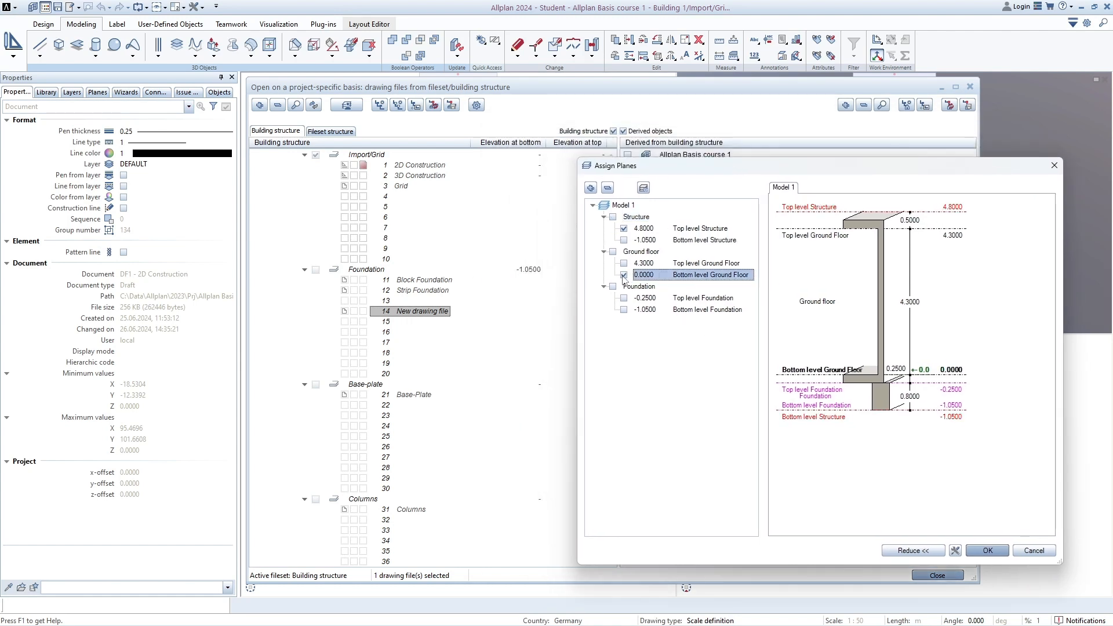
pyautogui.click(987, 550)
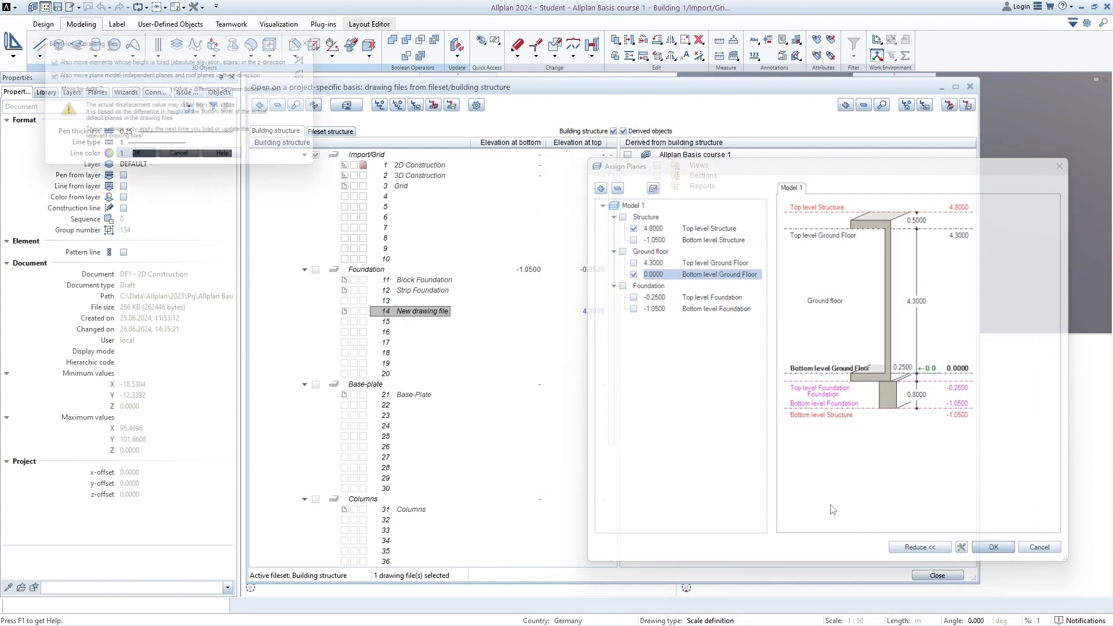
pyautogui.click(134, 159)
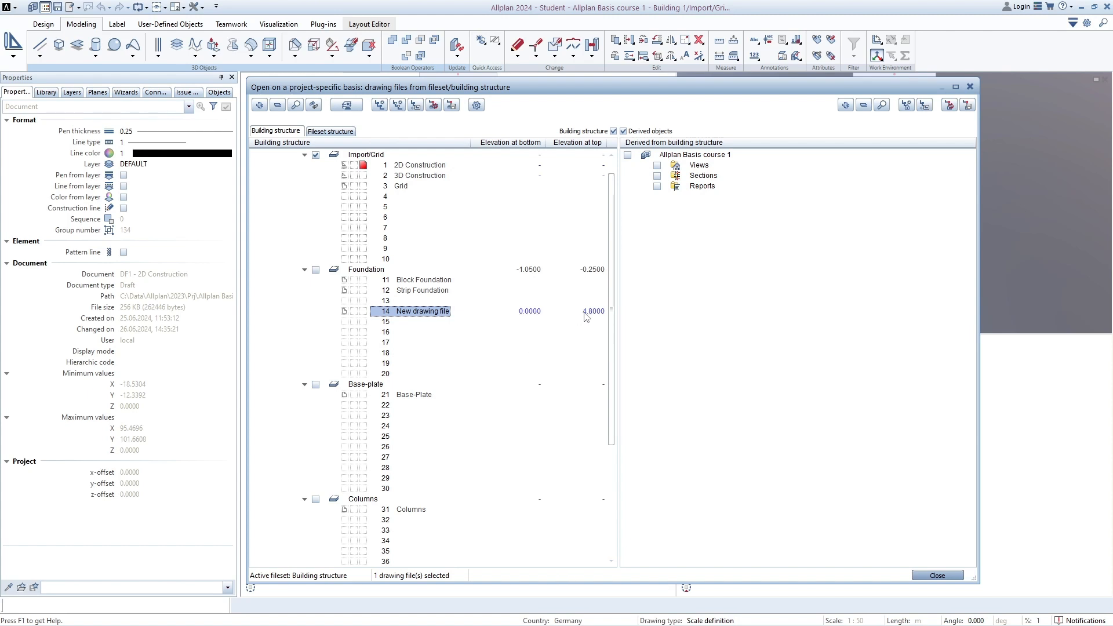
# Step: Delete the contents of drawing file 14 together with its drawing file name
pyautogui.rightClick(388, 314)
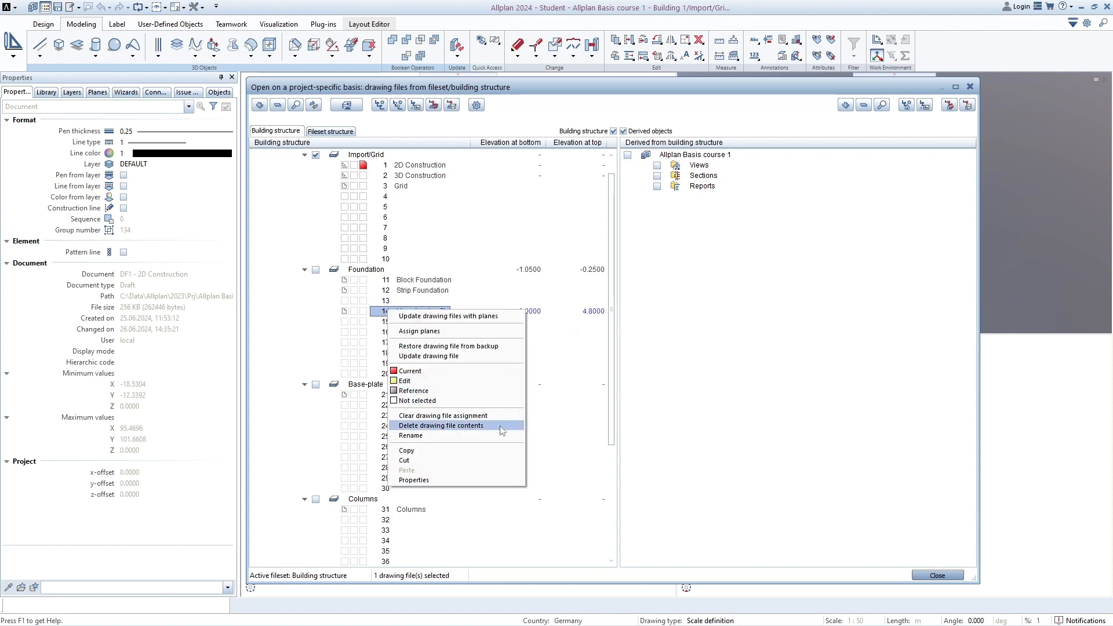
pyautogui.click(457, 425)
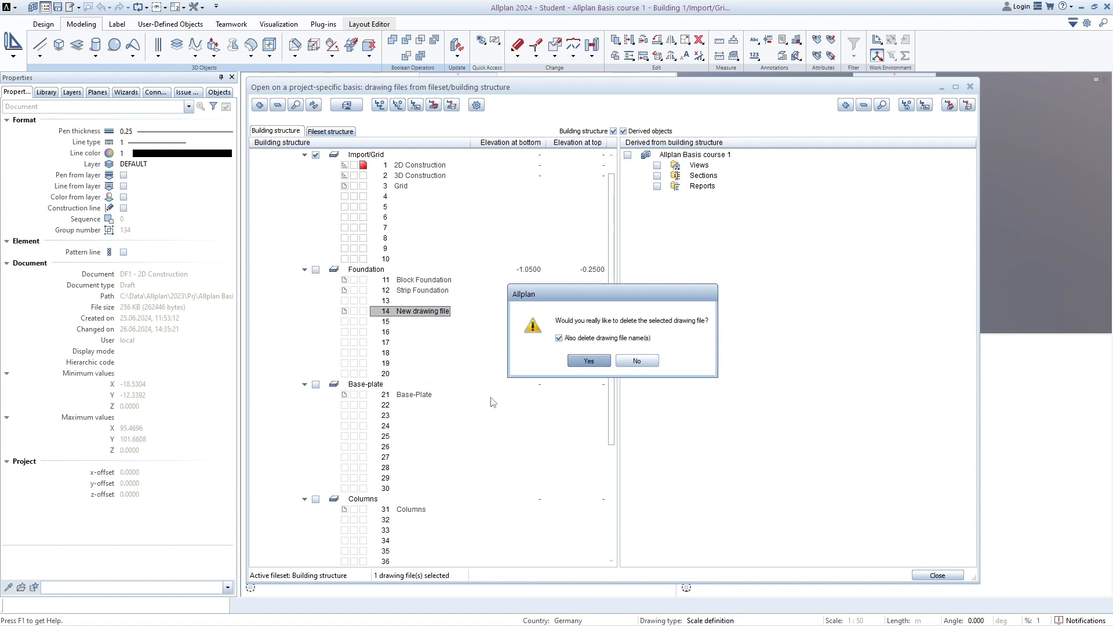
pyautogui.click(591, 364)
pyautogui.click(386, 322)
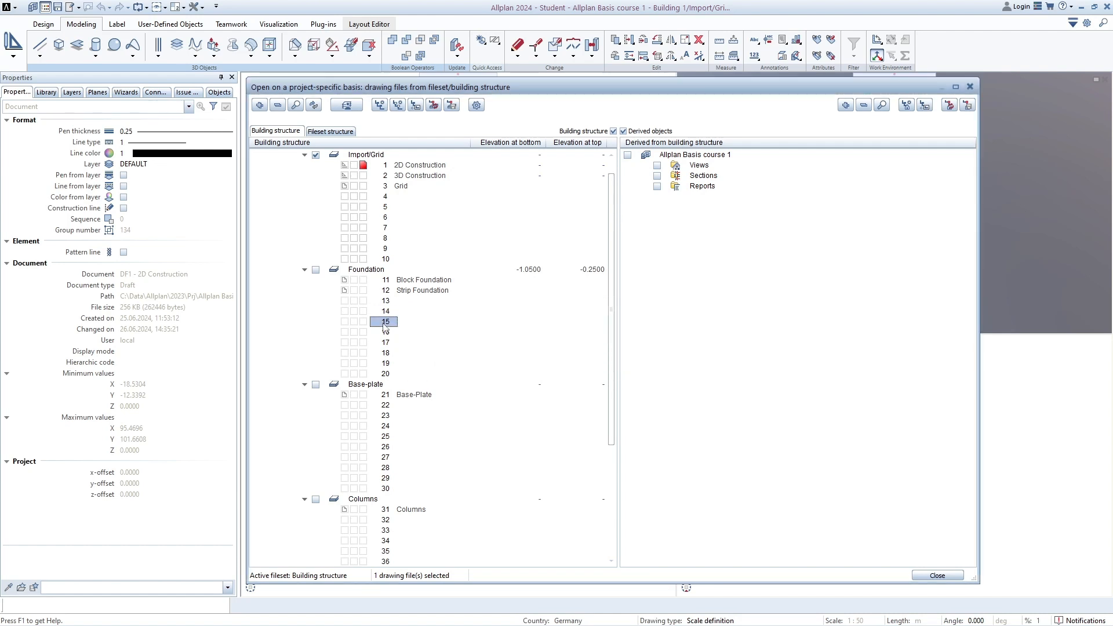
# Step: Assign the planes Bottom level Ground Floor and Top level Foundation to drawing file 21 Base-Plate, accepting the drawing file behavior
pyautogui.scroll(-2, 467, 337)
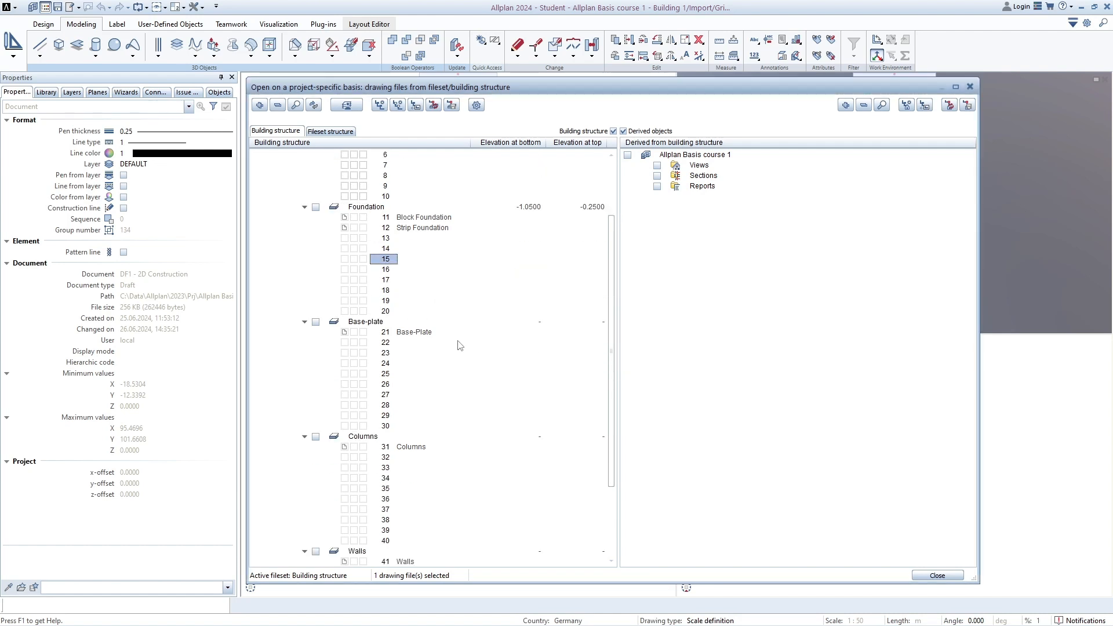
pyautogui.click(390, 334)
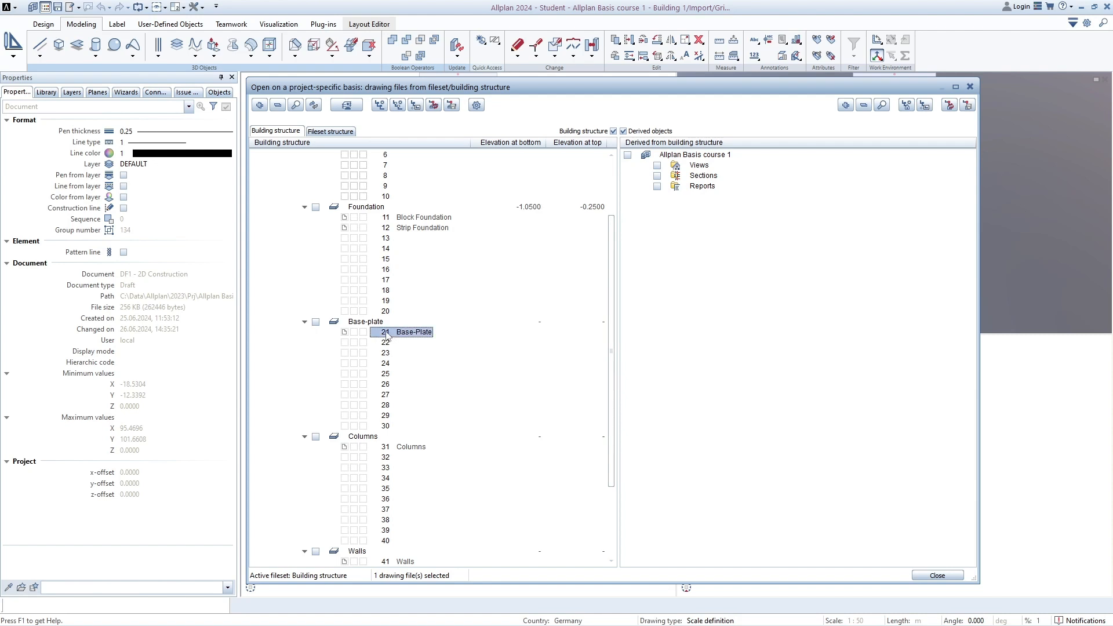
pyautogui.rightClick(387, 337)
pyautogui.click(418, 353)
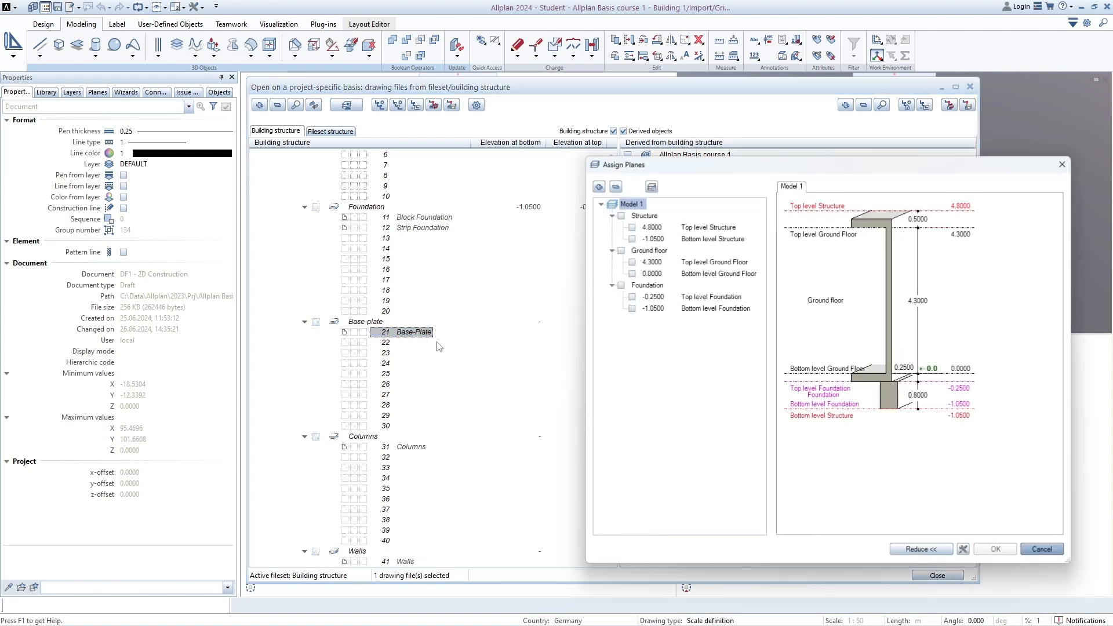
pyautogui.moveTo(696, 182); pyautogui.dragTo(595, 182)
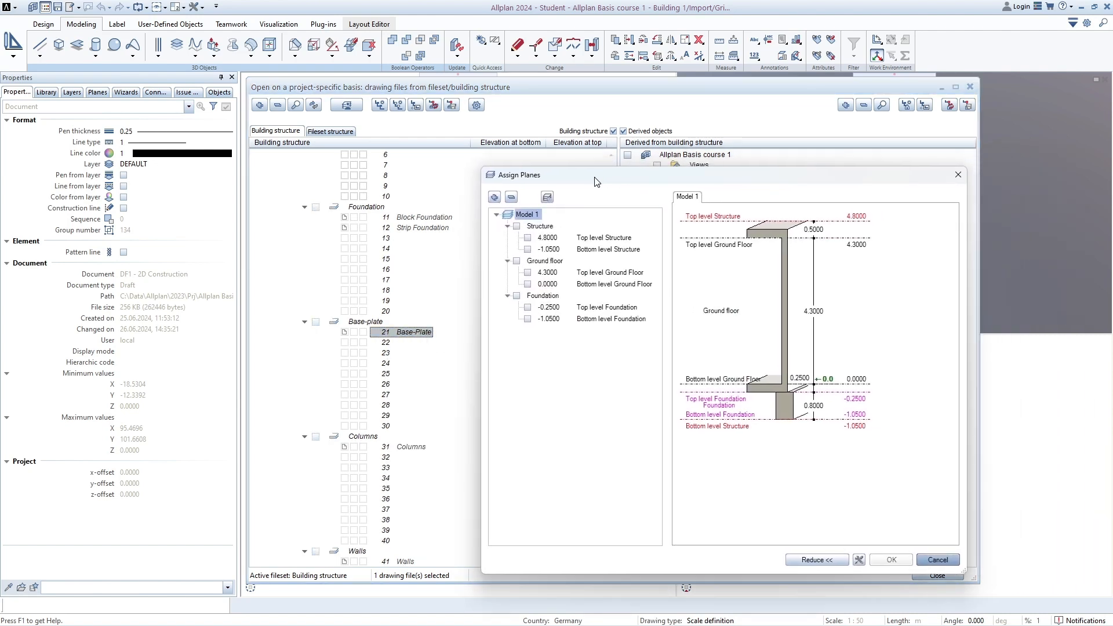
pyautogui.click(528, 284)
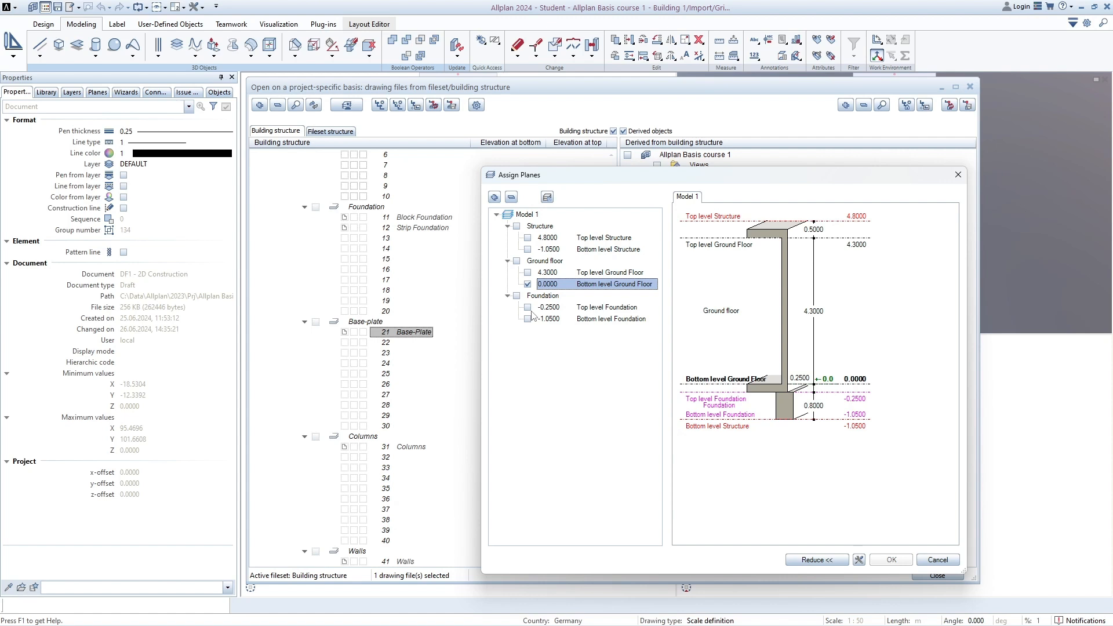
pyautogui.click(528, 308)
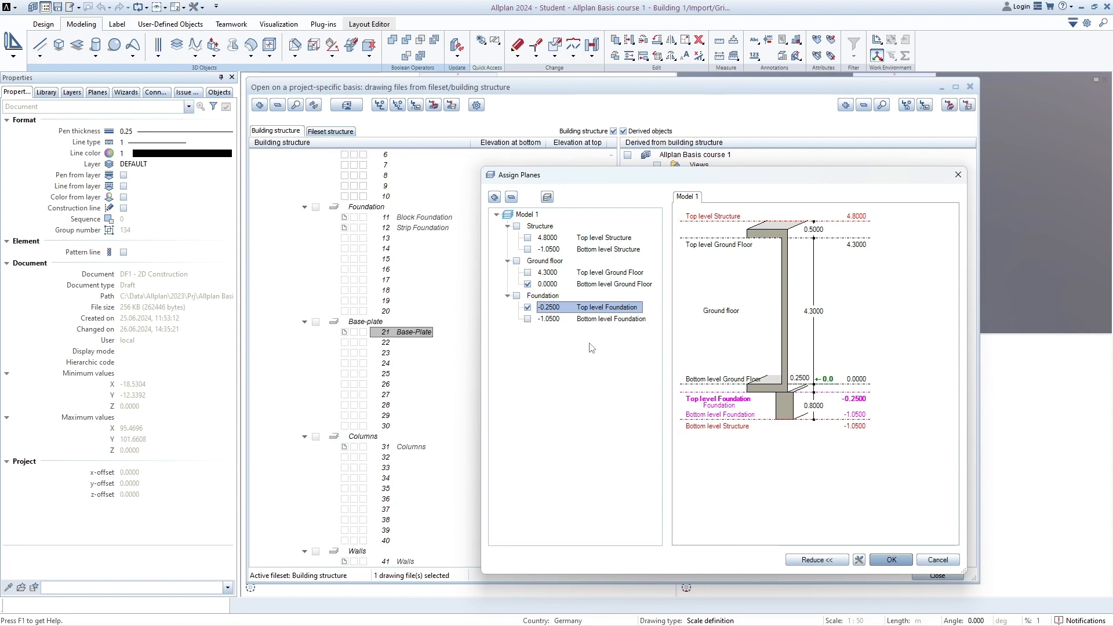
pyautogui.click(891, 560)
pyautogui.click(165, 191)
# Step: Assign the planes Top level Structure and Top level Foundation to the Columns story and accept the drawing file behavior
pyautogui.scroll(-3, 474, 400)
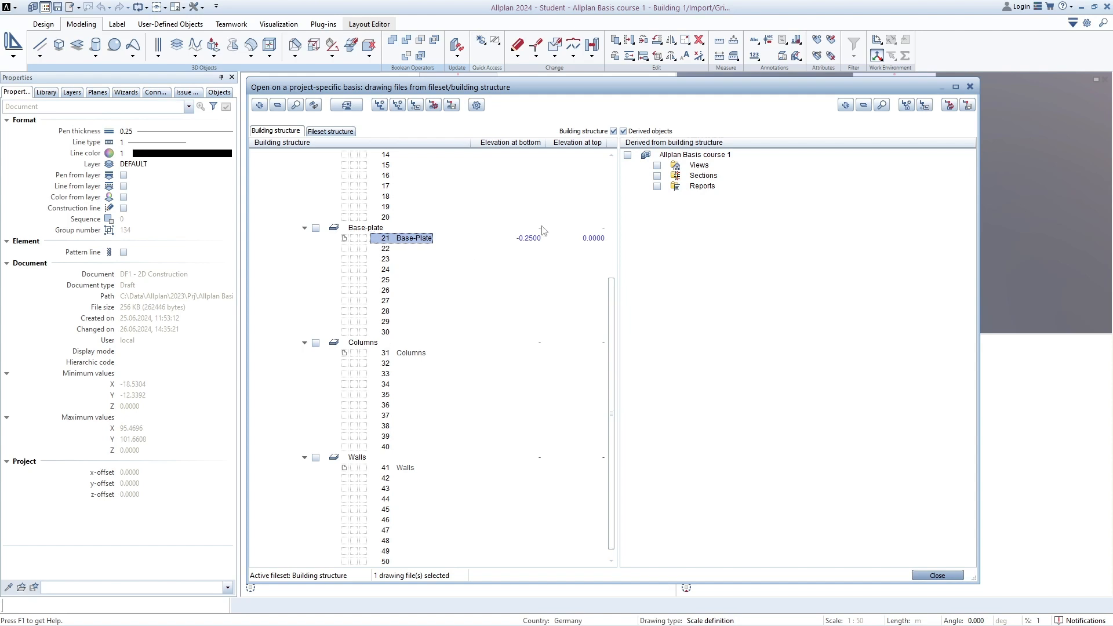
pyautogui.click(363, 342)
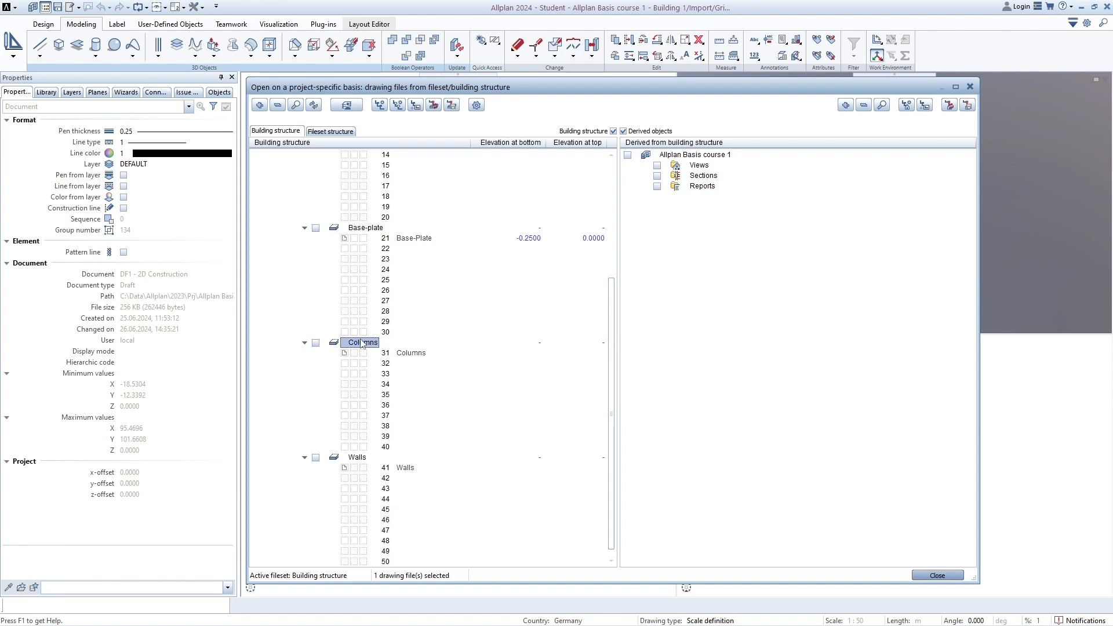
pyautogui.rightClick(361, 345)
pyautogui.click(393, 366)
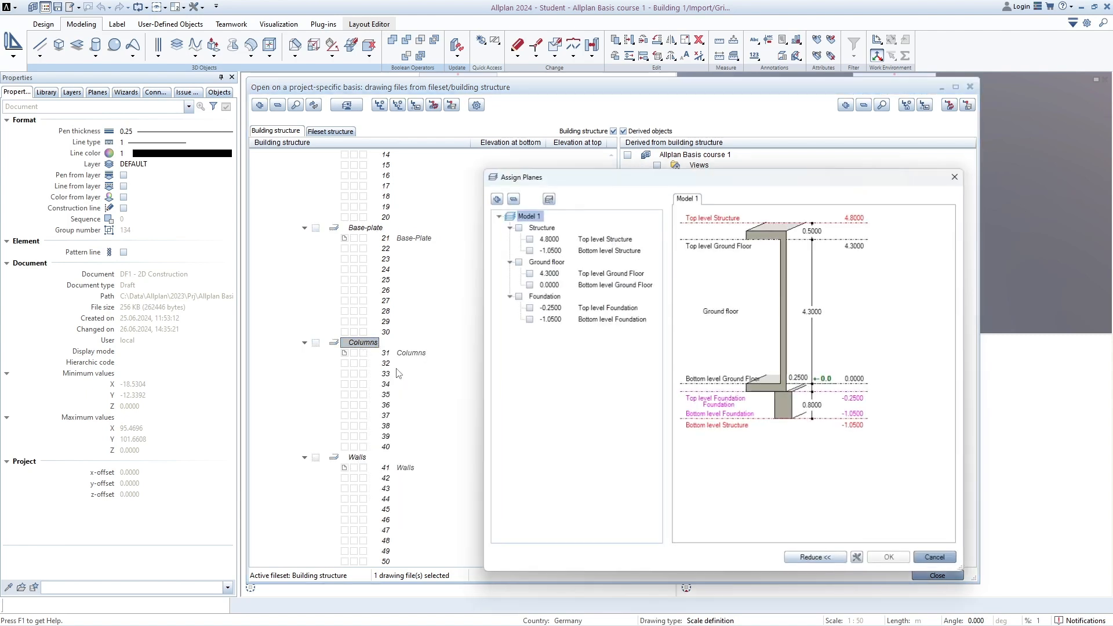
pyautogui.click(528, 237)
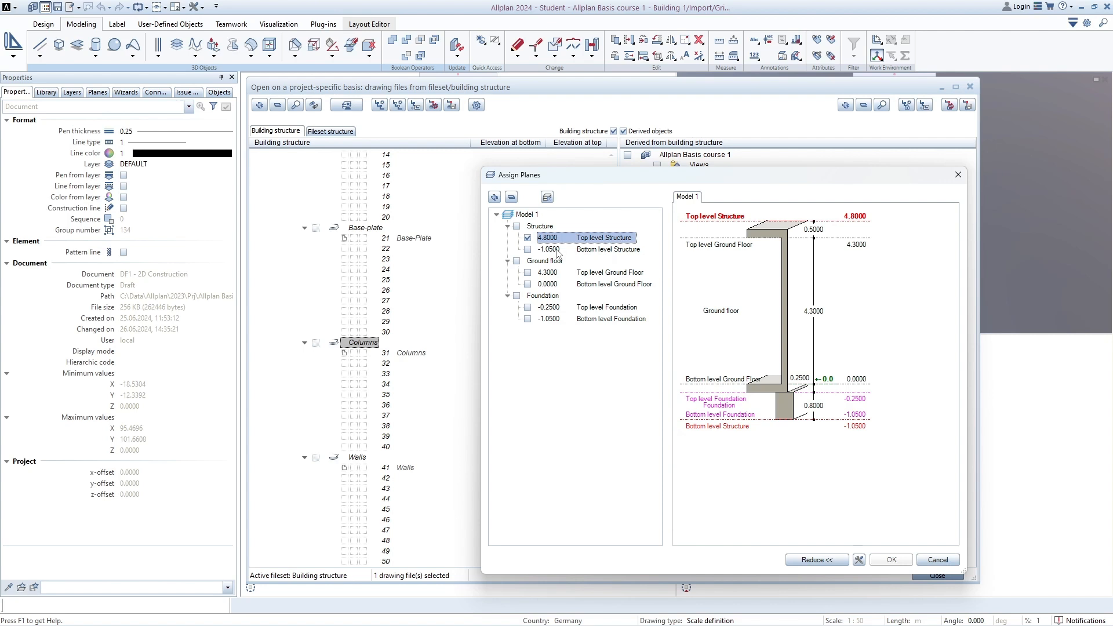
pyautogui.click(528, 307)
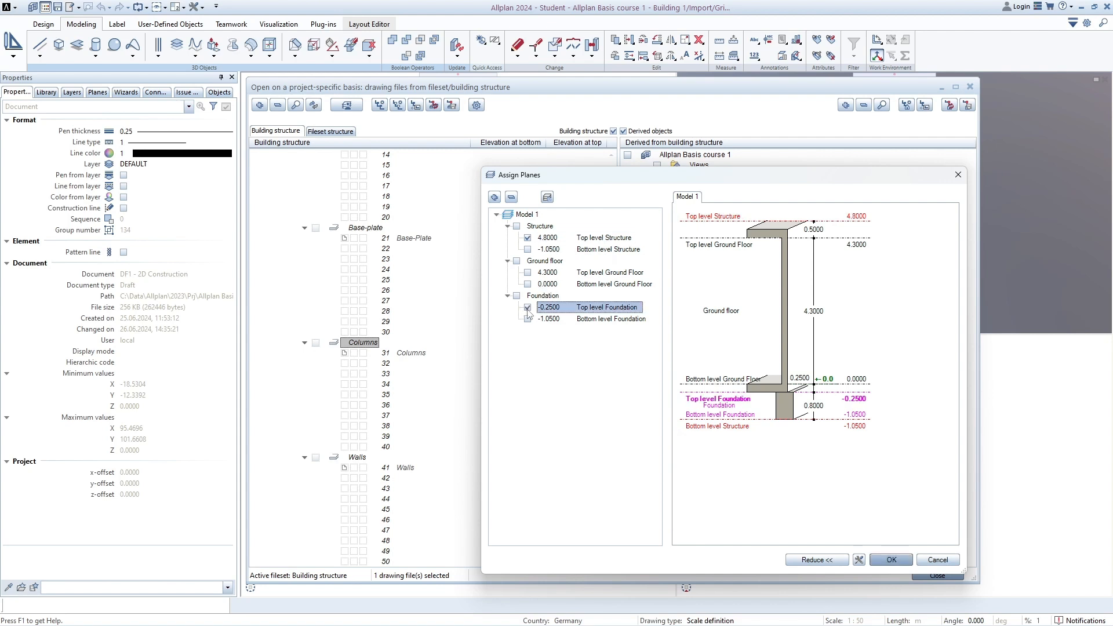
pyautogui.click(893, 561)
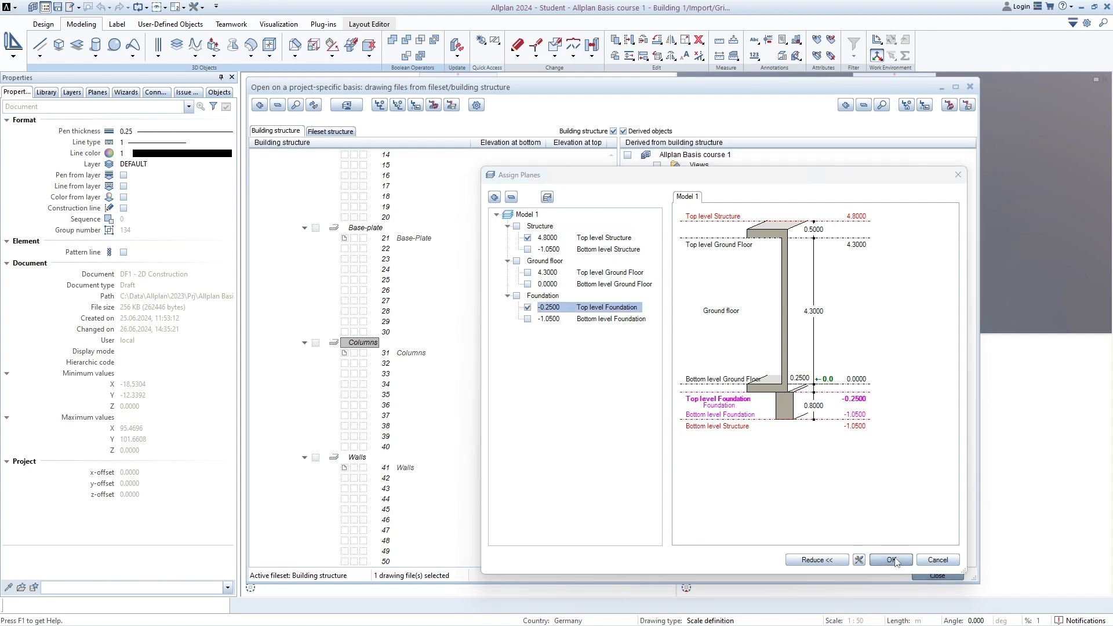
pyautogui.click(213, 251)
# Step: Assign both Ground floor planes to the Walls story, leaving the drawing file behavior options off
pyautogui.scroll(-1, 454, 402)
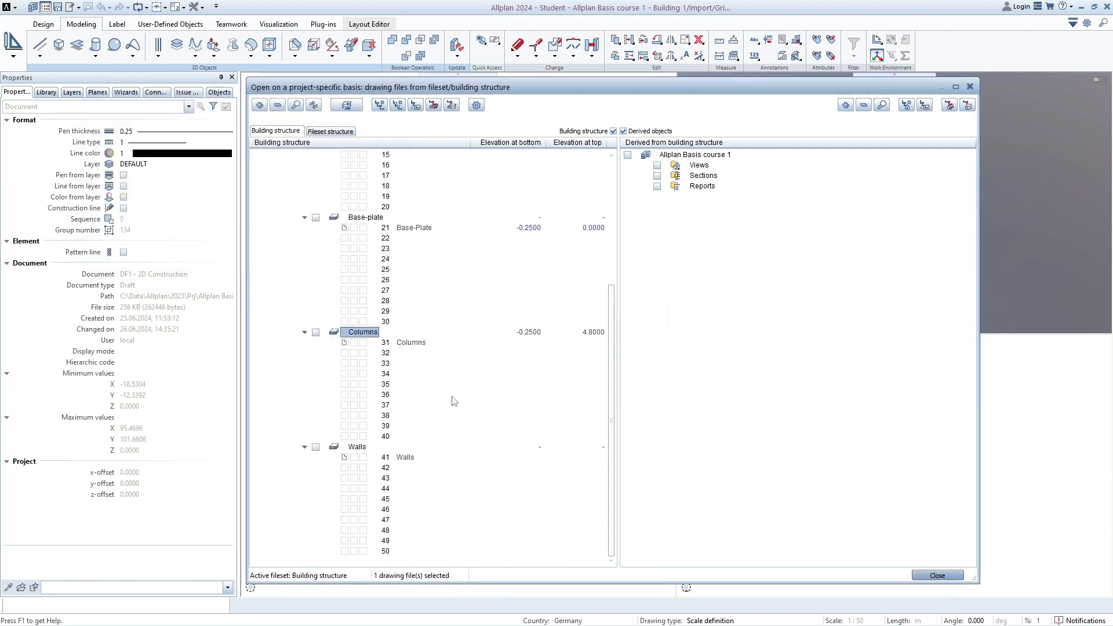
pyautogui.click(364, 449)
pyautogui.rightClick(362, 447)
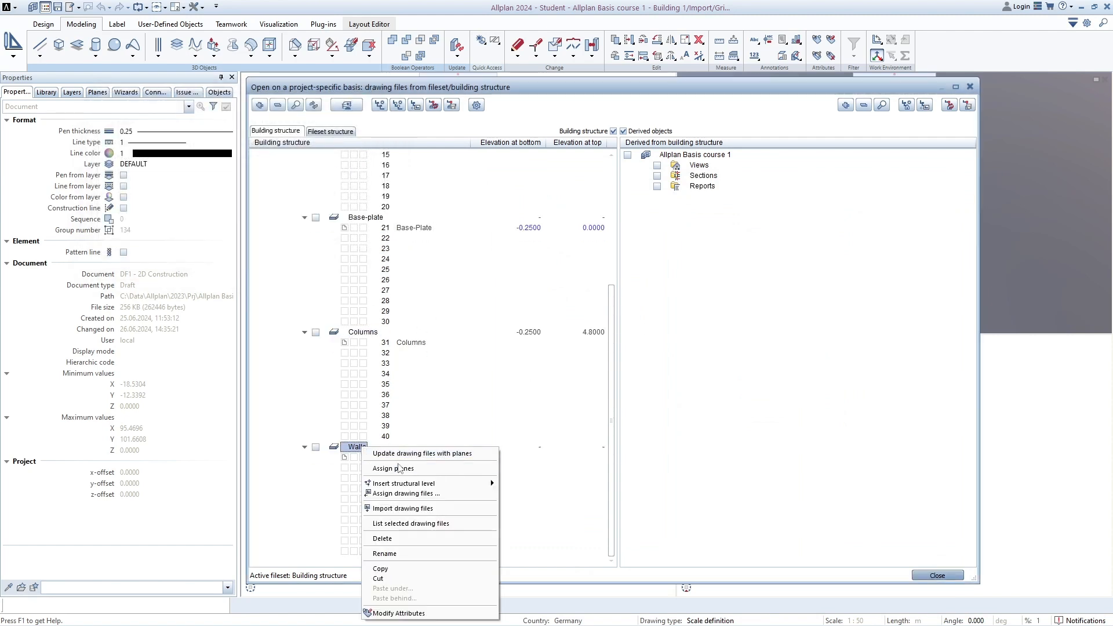
pyautogui.click(412, 474)
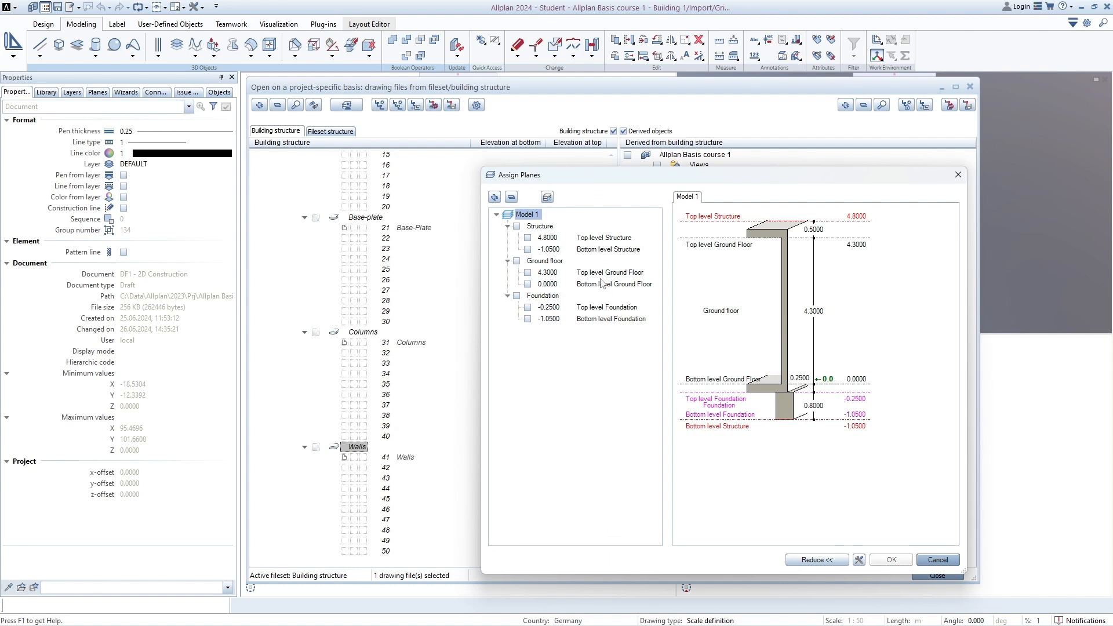
pyautogui.click(528, 285)
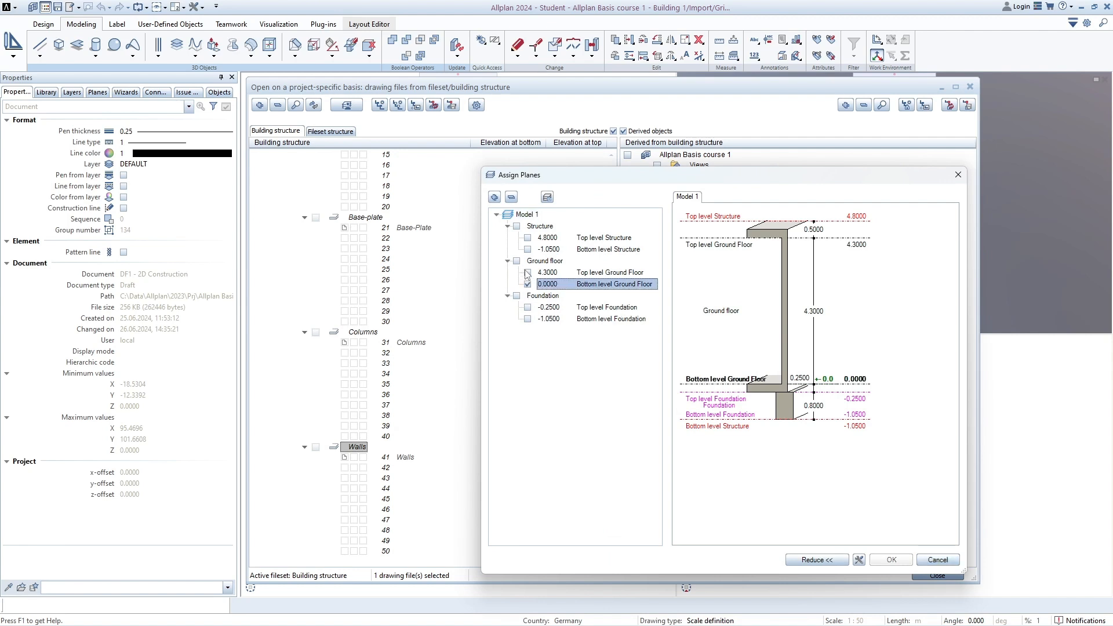
pyautogui.click(527, 272)
pyautogui.click(892, 560)
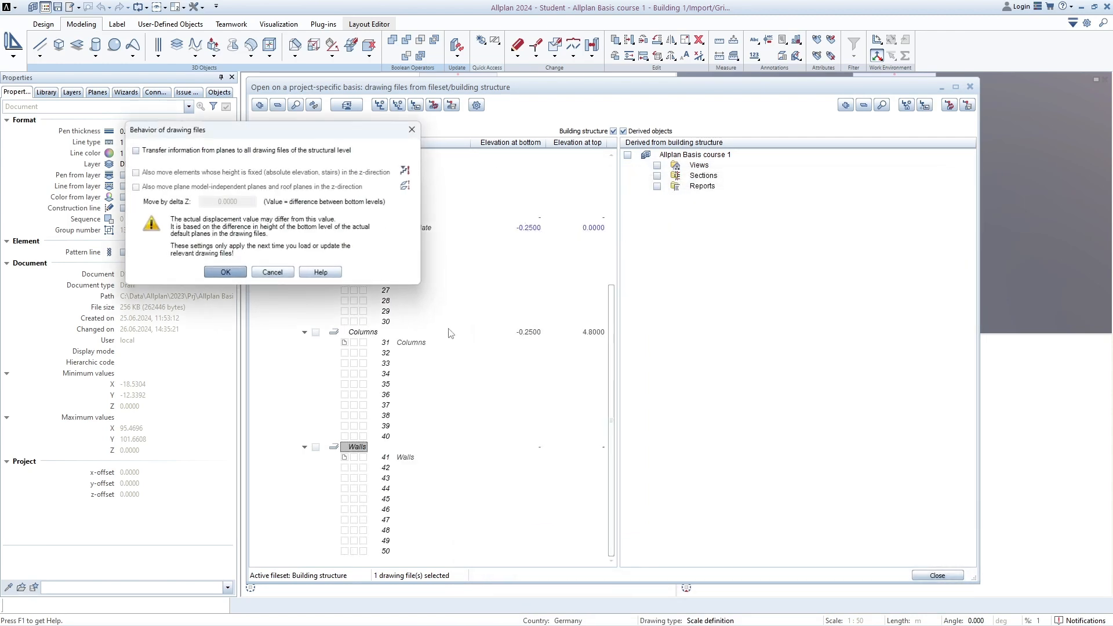
pyautogui.click(223, 273)
# Step: Assign the planes Bottom level Ground Floor and Top level Foundation to the Base-plate story and accept the drawing file behavior
pyautogui.scroll(3, 440, 394)
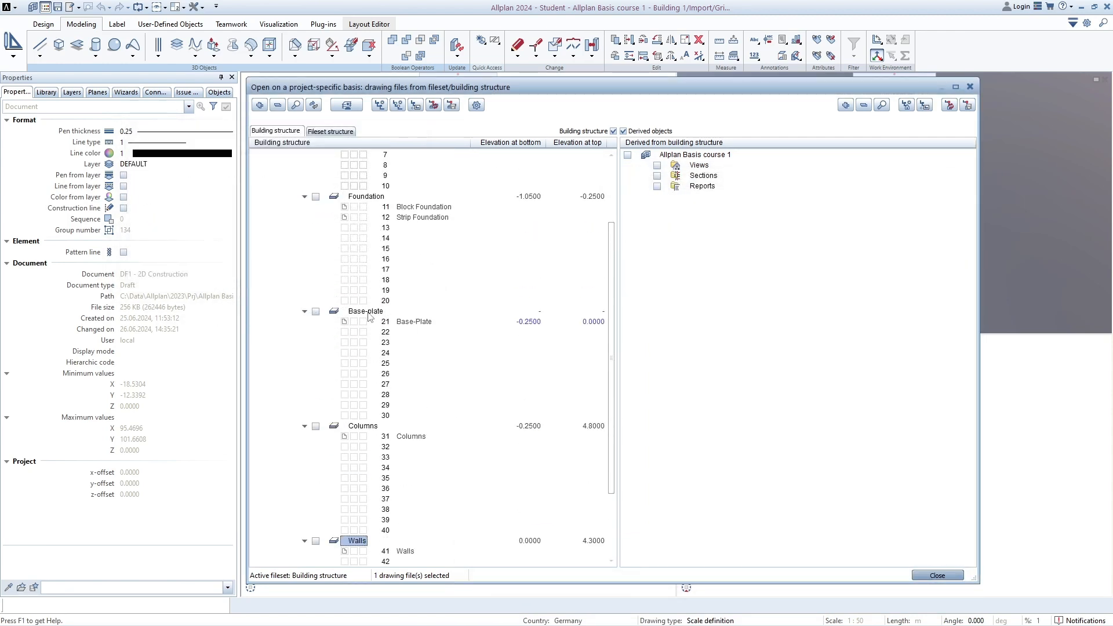
pyautogui.click(369, 313)
pyautogui.rightClick(369, 313)
pyautogui.click(400, 323)
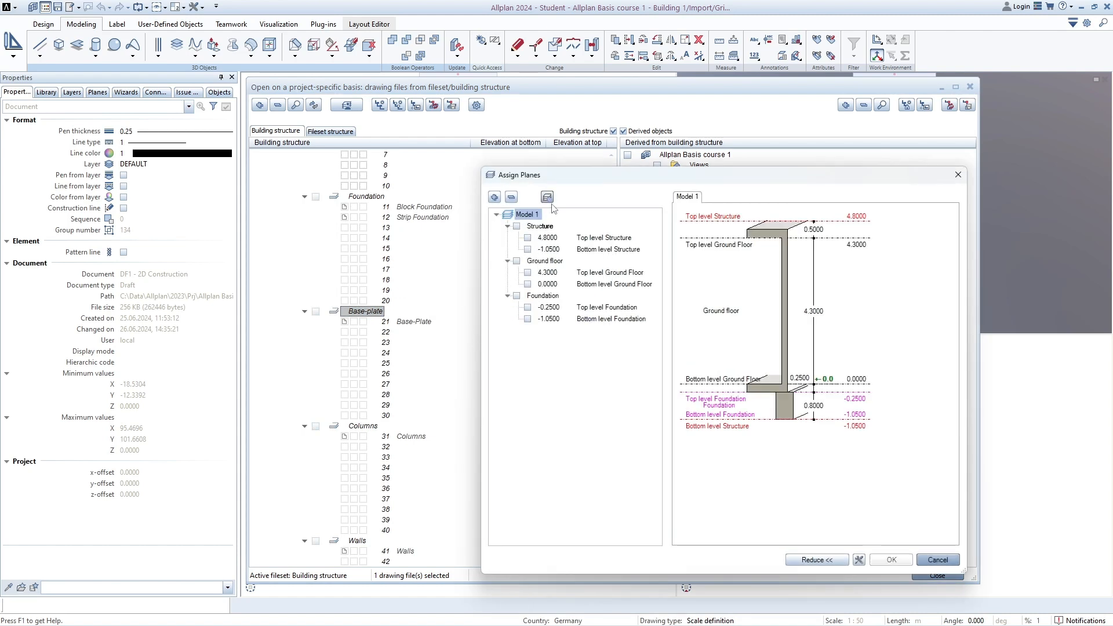
pyautogui.moveTo(559, 178); pyautogui.dragTo(541, 181)
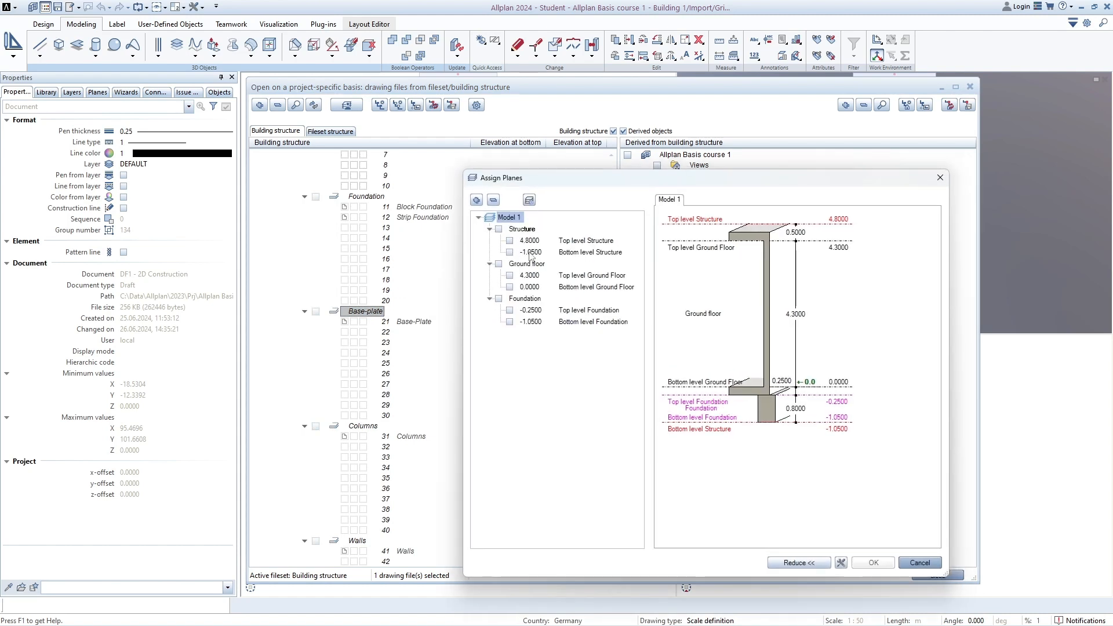
pyautogui.click(510, 287)
pyautogui.click(511, 310)
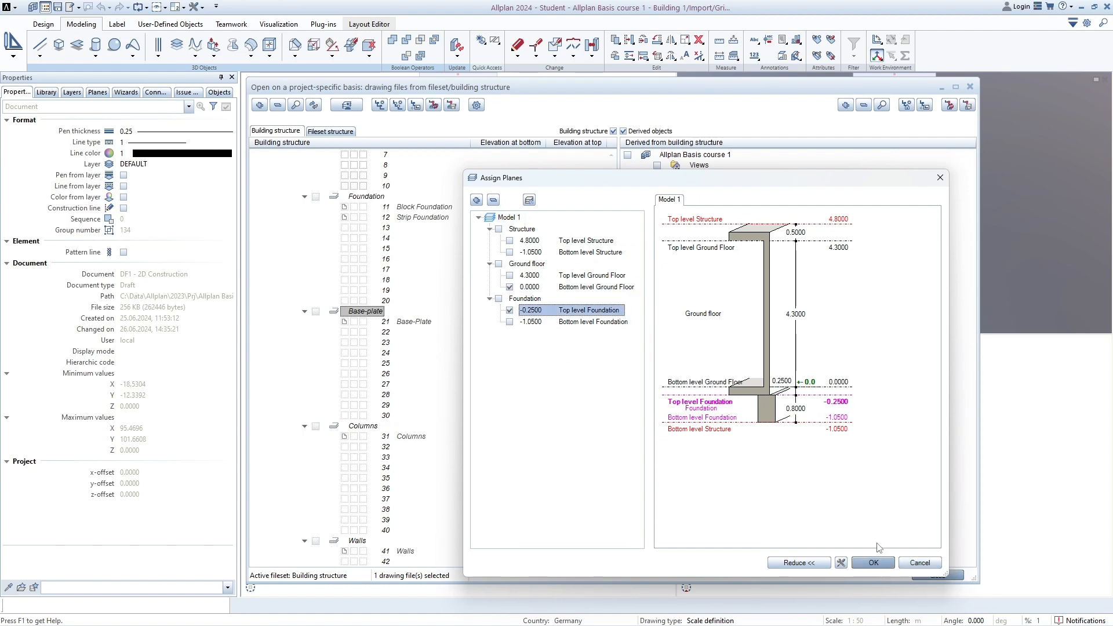
pyautogui.click(873, 563)
pyautogui.click(255, 302)
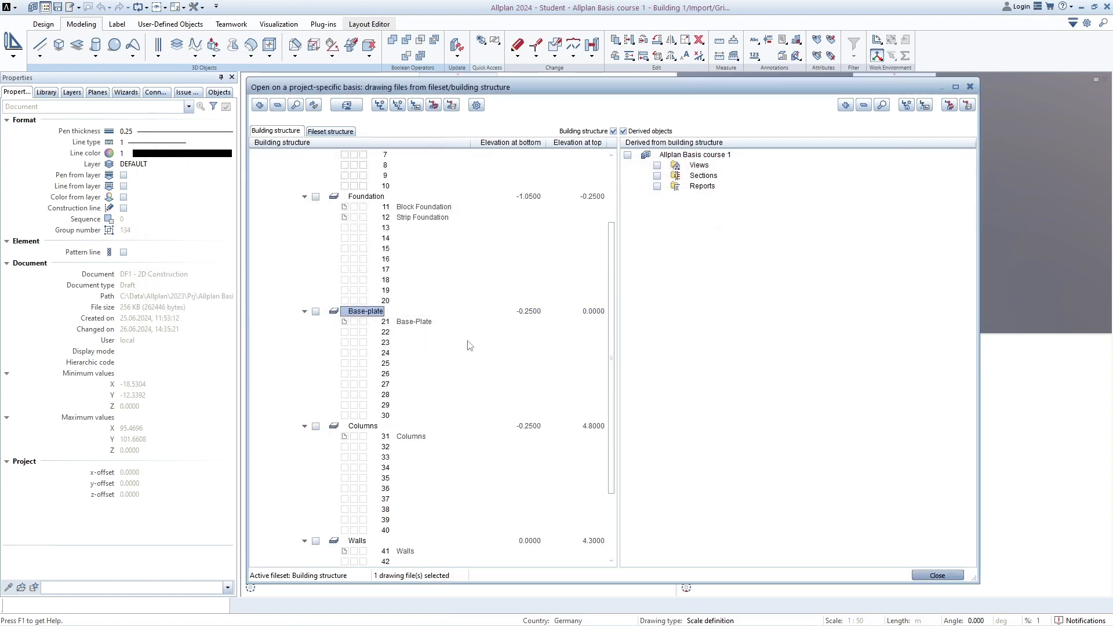
# Step: Reposition the building structure dialog and increase its height to show more of the drawing file tree
pyautogui.scroll(3, 563, 318)
pyautogui.moveTo(534, 96); pyautogui.dragTo(486, 45)
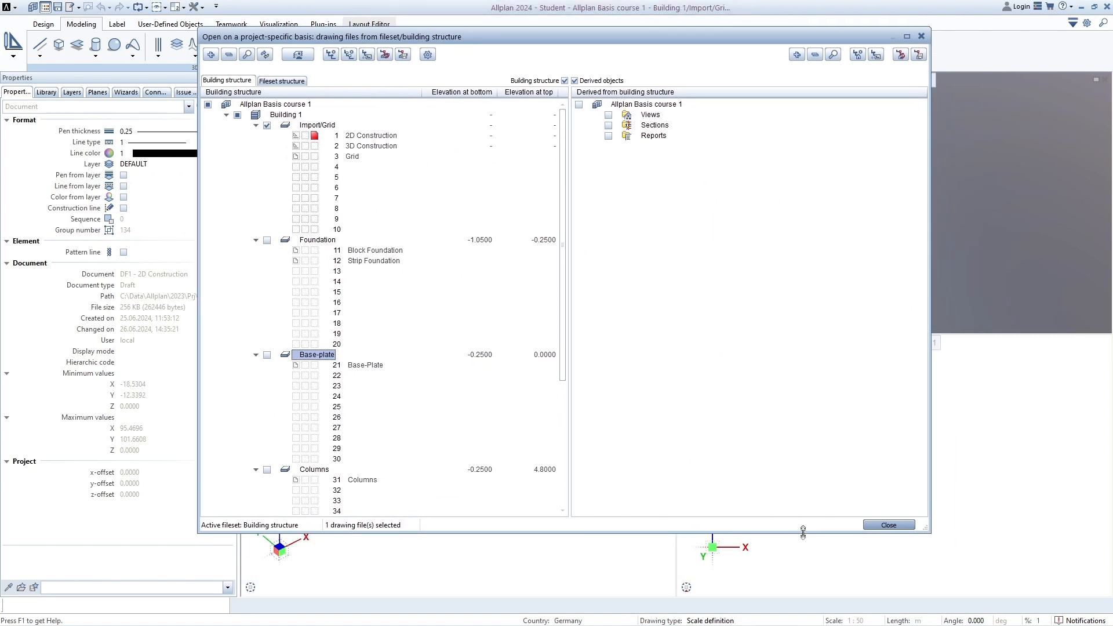
pyautogui.moveTo(801, 534); pyautogui.dragTo(801, 592)
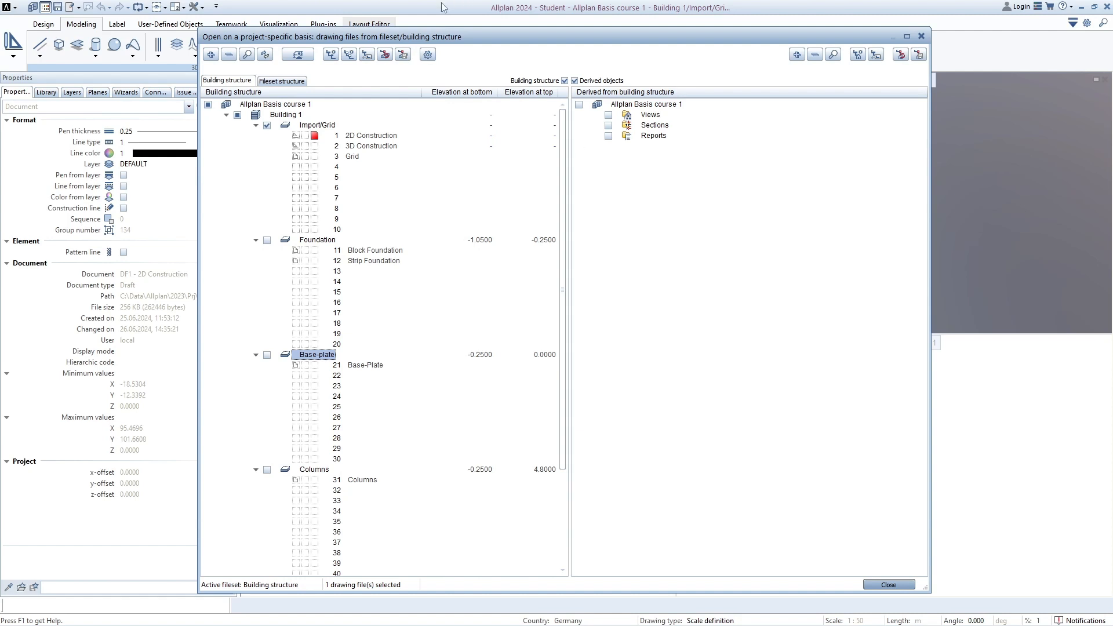
# Step: Make drawing file 3 Grid the current drawing file, leave the building structure, and bring up the Design tools
pyautogui.click(315, 156)
pyautogui.click(306, 136)
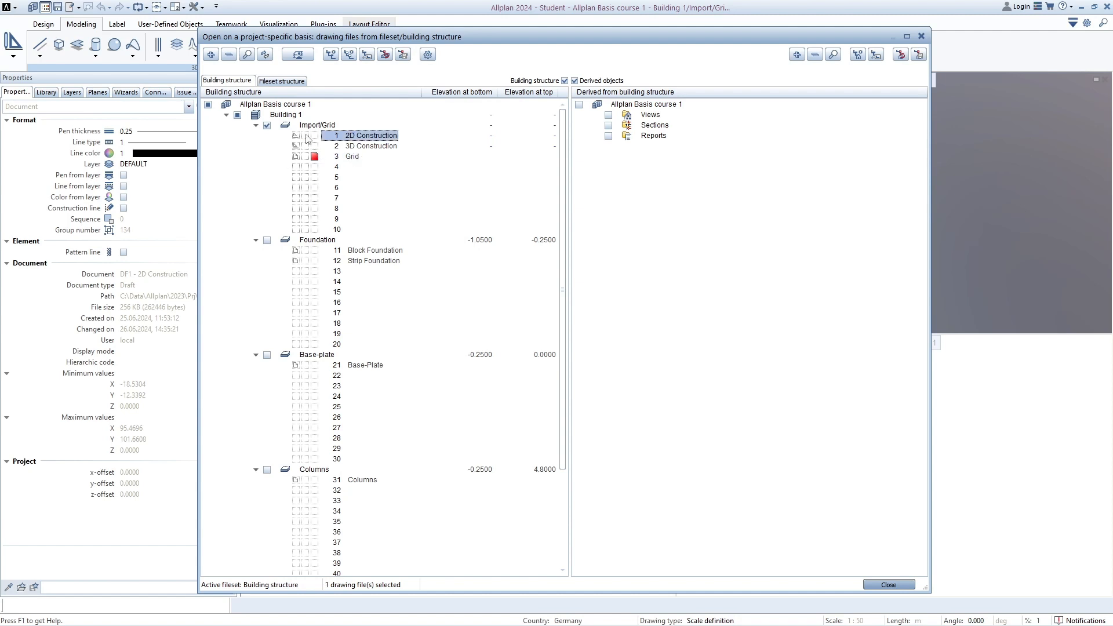
pyautogui.doubleClick(341, 158)
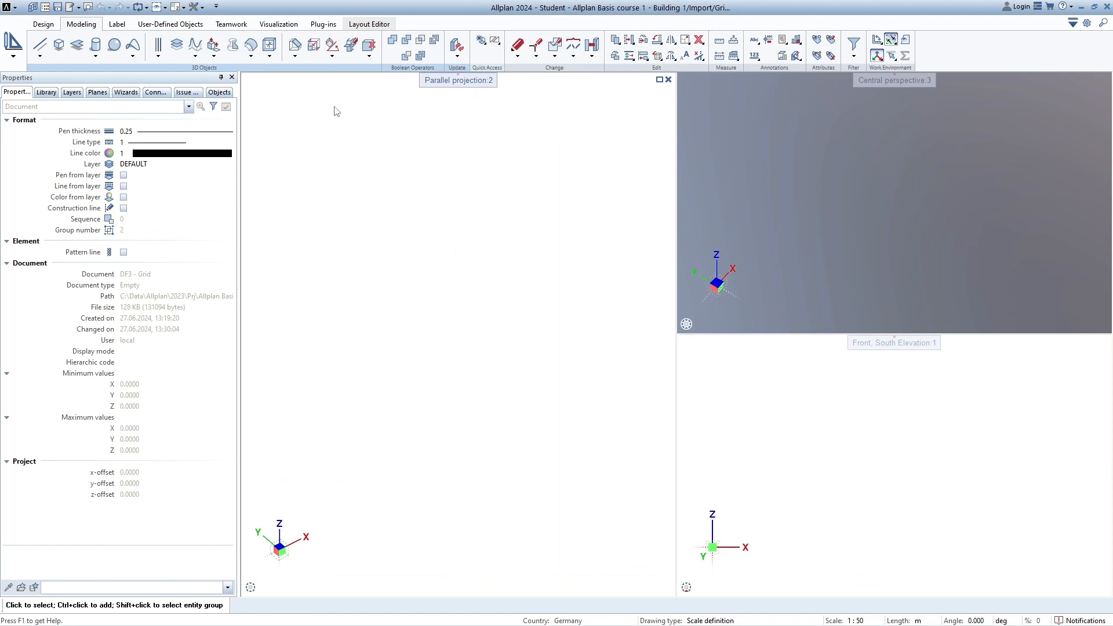
pyautogui.click(42, 25)
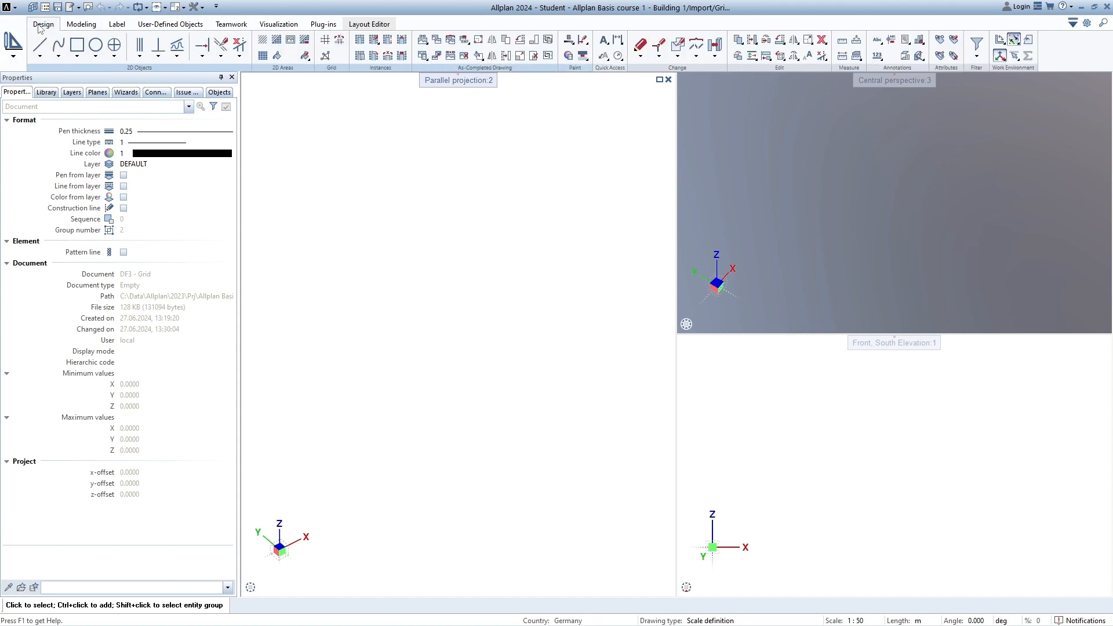
# Step: Switch to the Draft role and start the Axis Grid tool
pyautogui.click(13, 56)
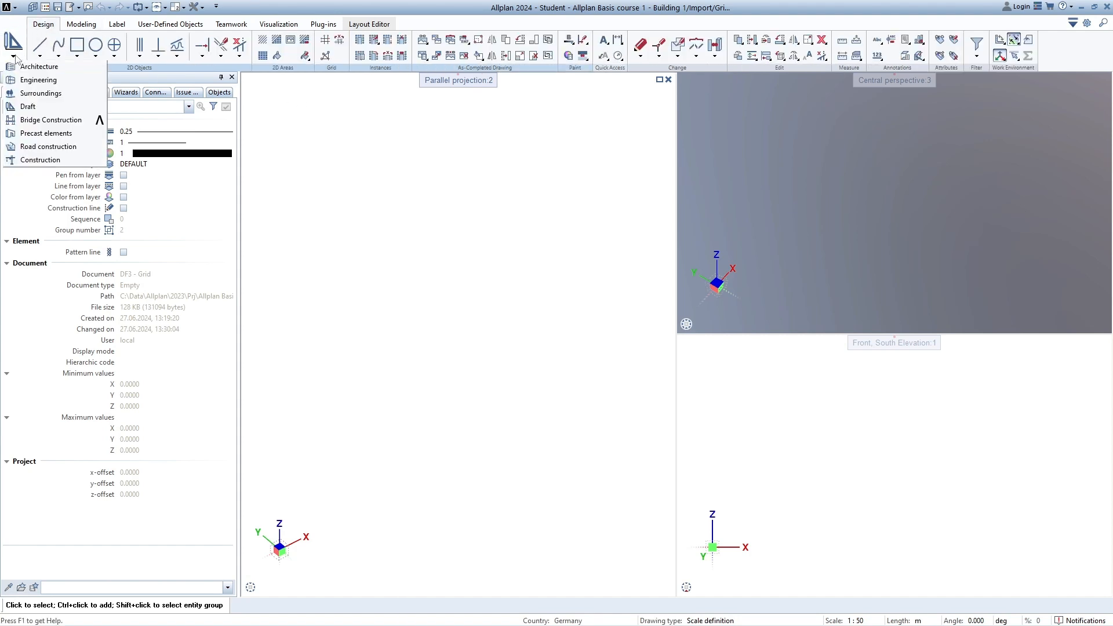
pyautogui.click(47, 107)
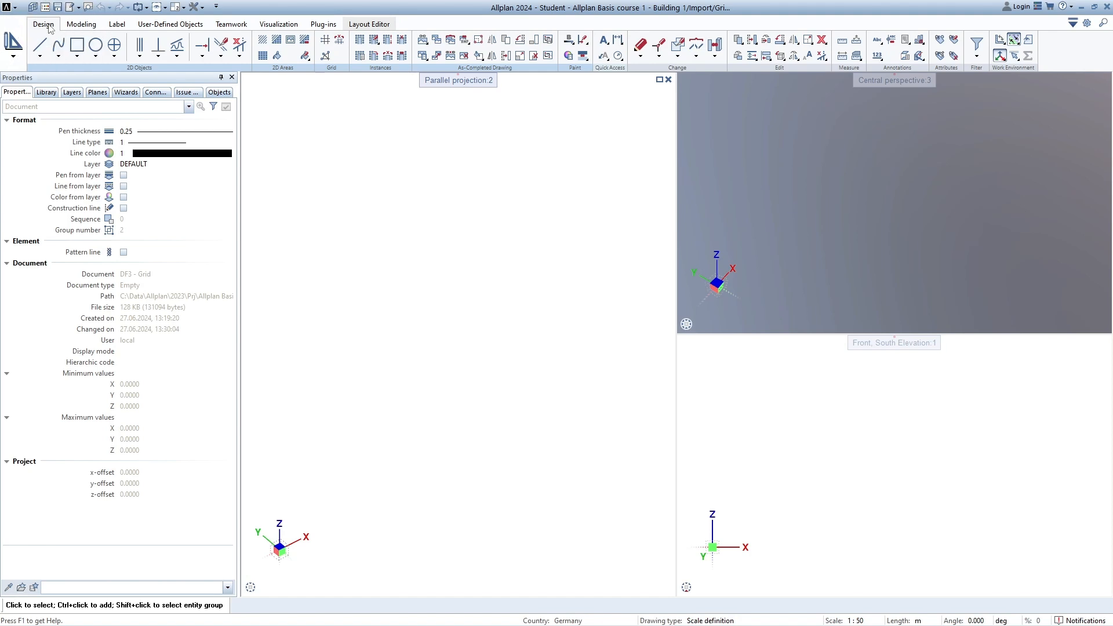
pyautogui.click(333, 67)
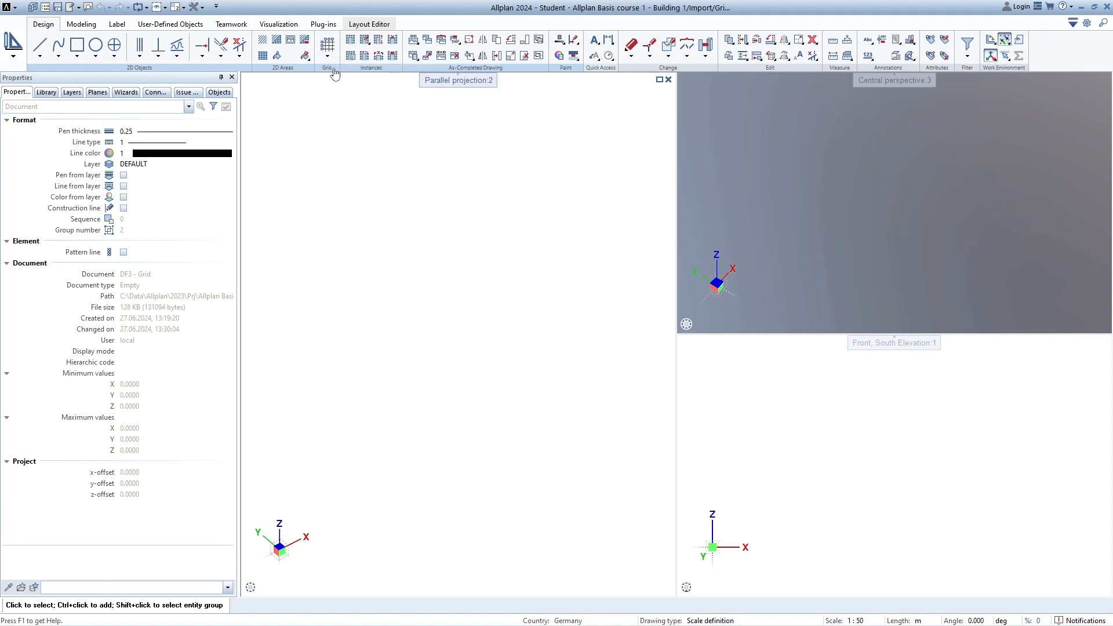
pyautogui.click(333, 68)
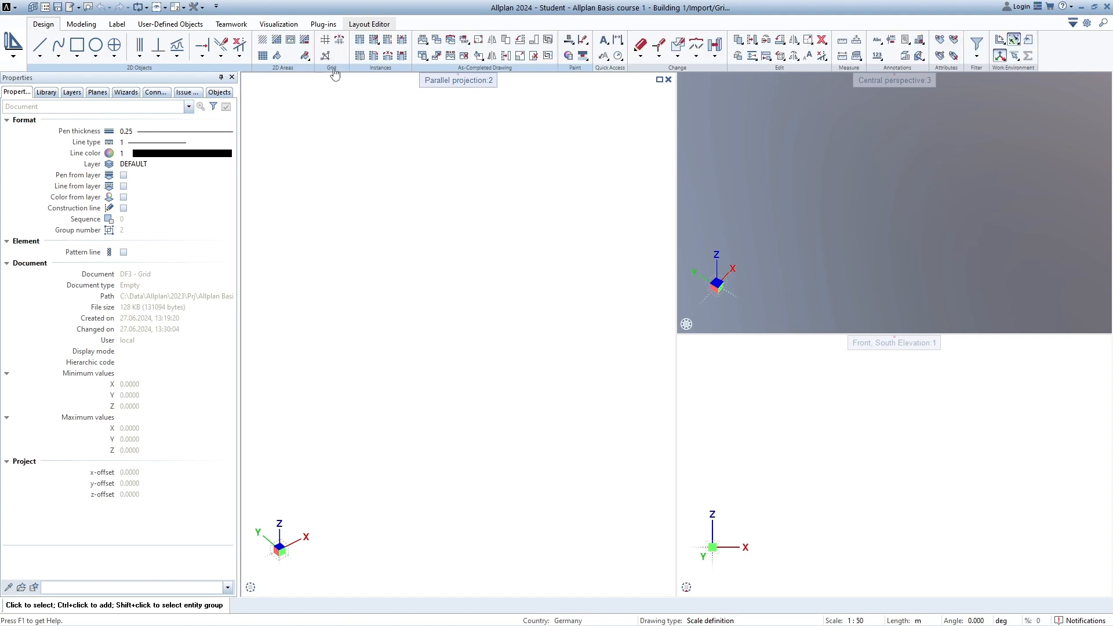
pyautogui.click(333, 68)
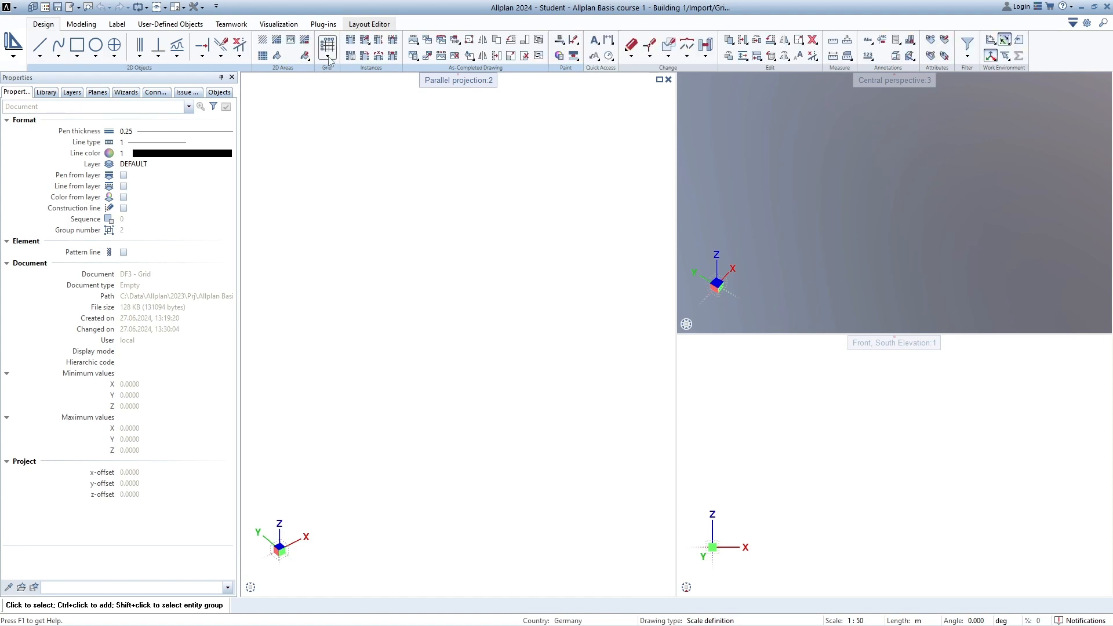
pyautogui.click(328, 57)
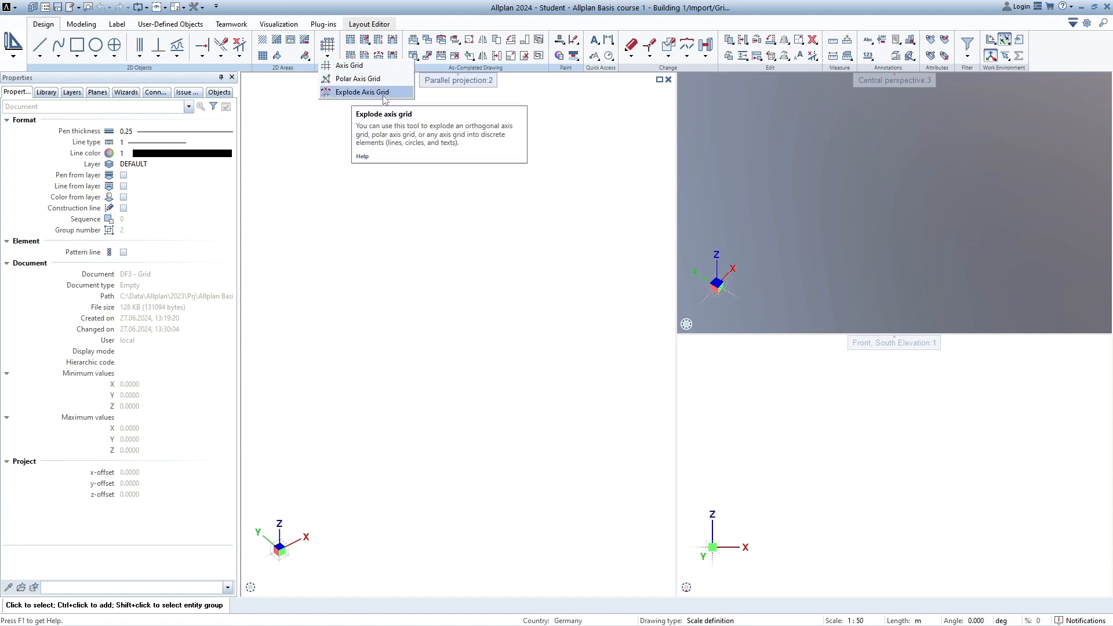
pyautogui.click(351, 65)
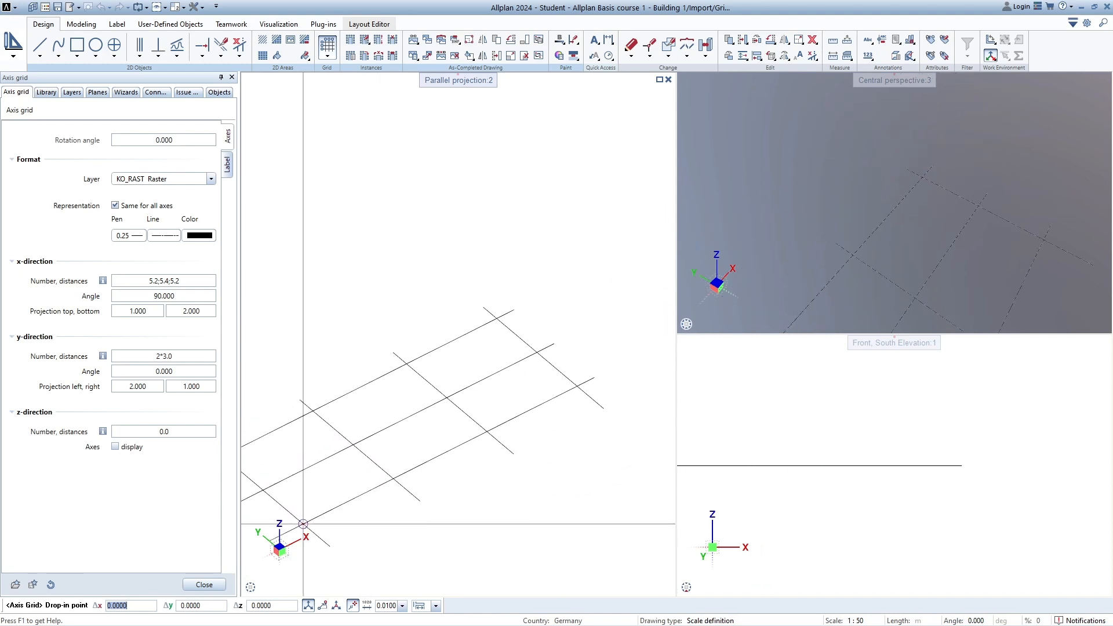
# Step: Change the parallel projection viewport to plan view so the whole axis grid preview fits
pyautogui.moveTo(251, 590)
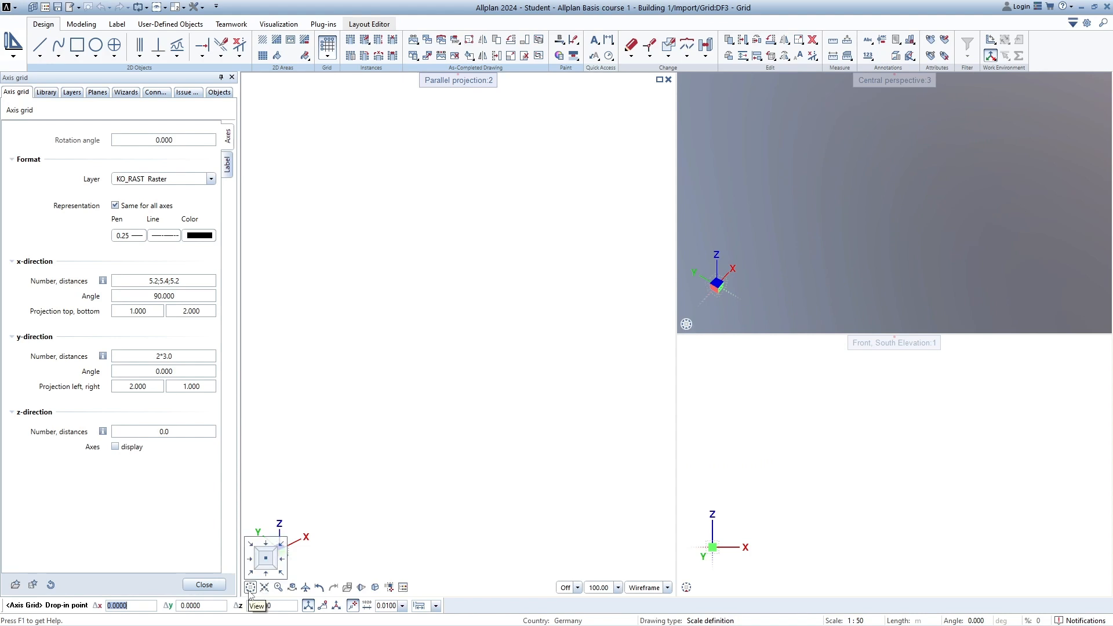
pyautogui.click(267, 561)
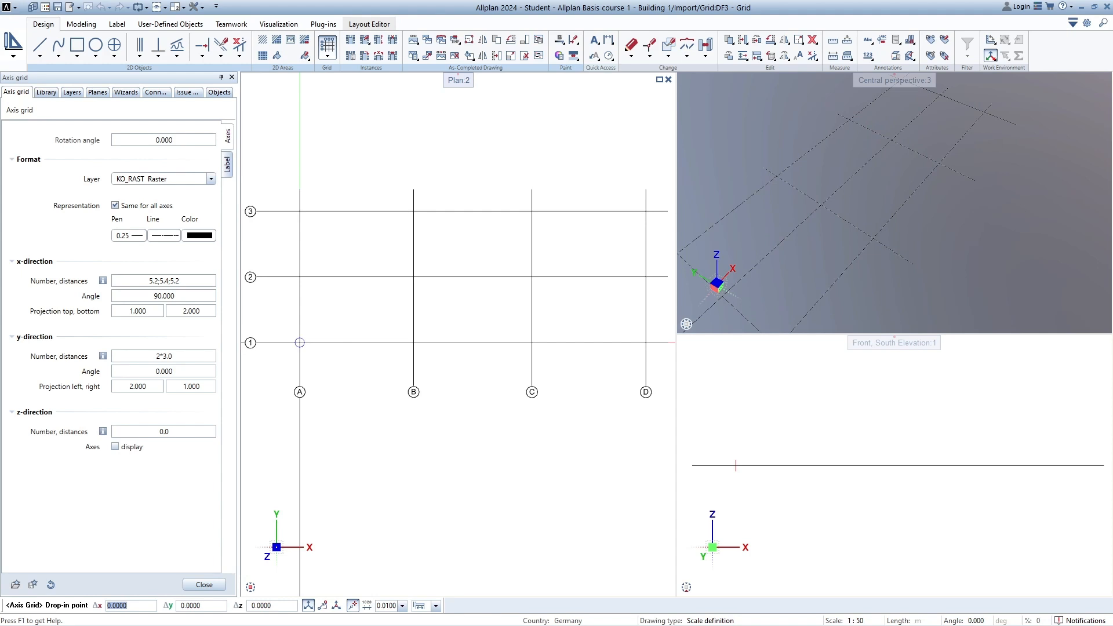
pyautogui.scroll(-2, 299, 343)
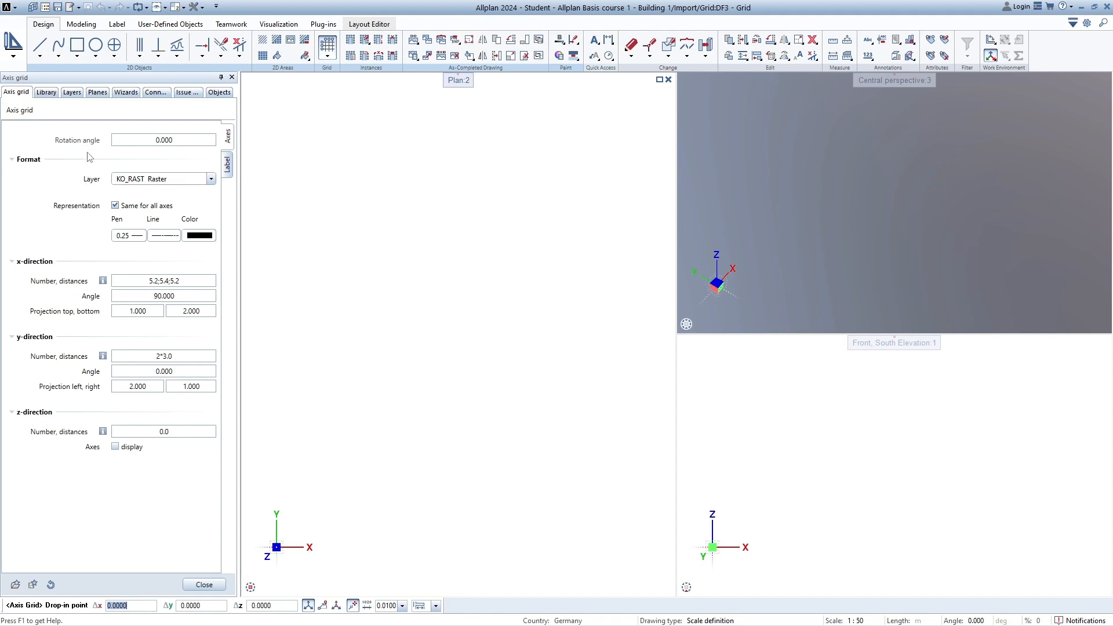
# Step: Try a rotation angle of 30 degrees for the axis grid and reset it to 0
pyautogui.click(181, 139)
pyautogui.click(181, 140)
pyautogui.write('30')
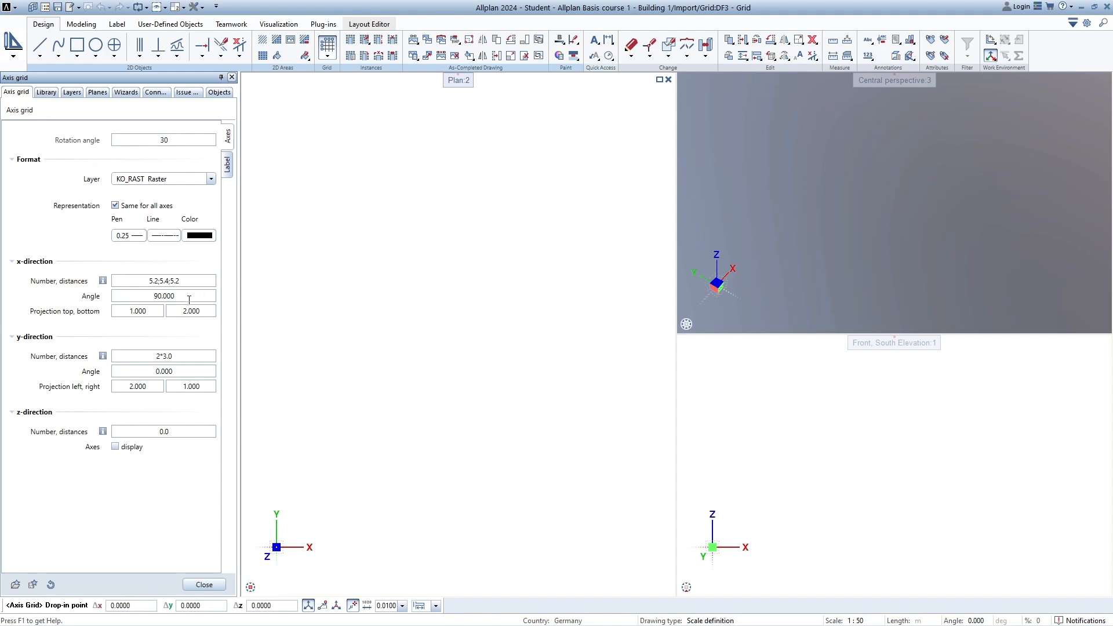
pyautogui.press('Return')
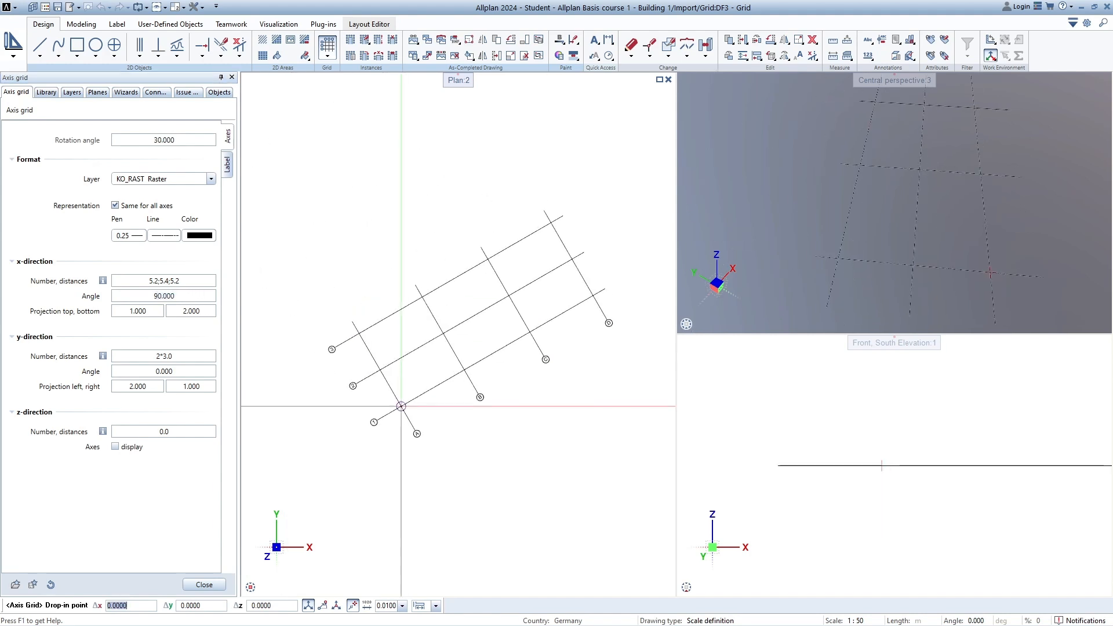
pyautogui.click(185, 142)
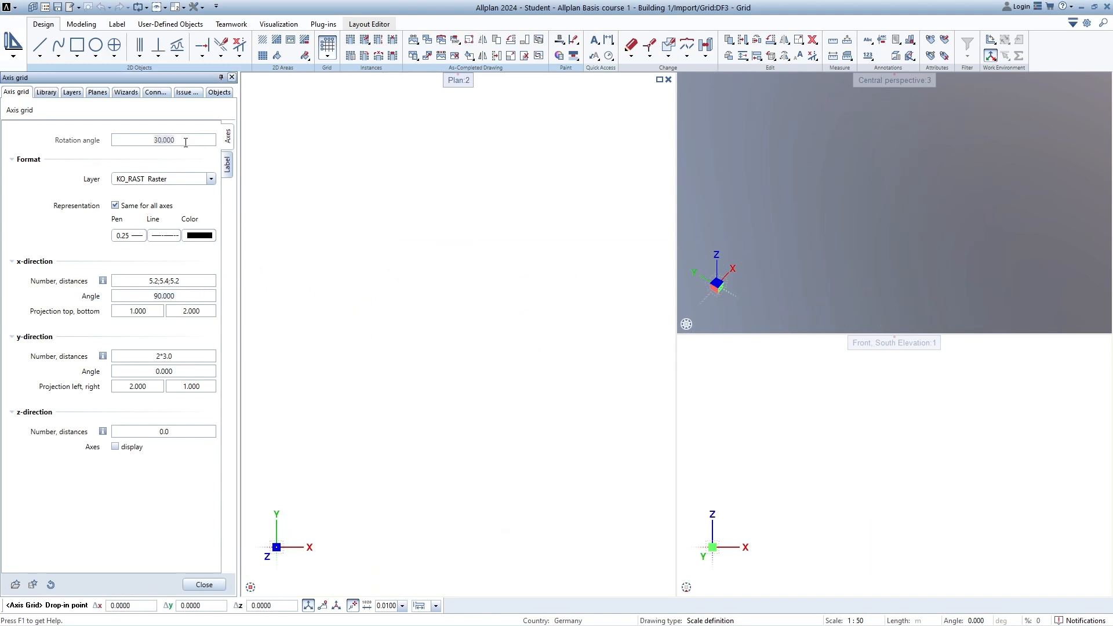
pyautogui.write('0')
pyautogui.press('Return')
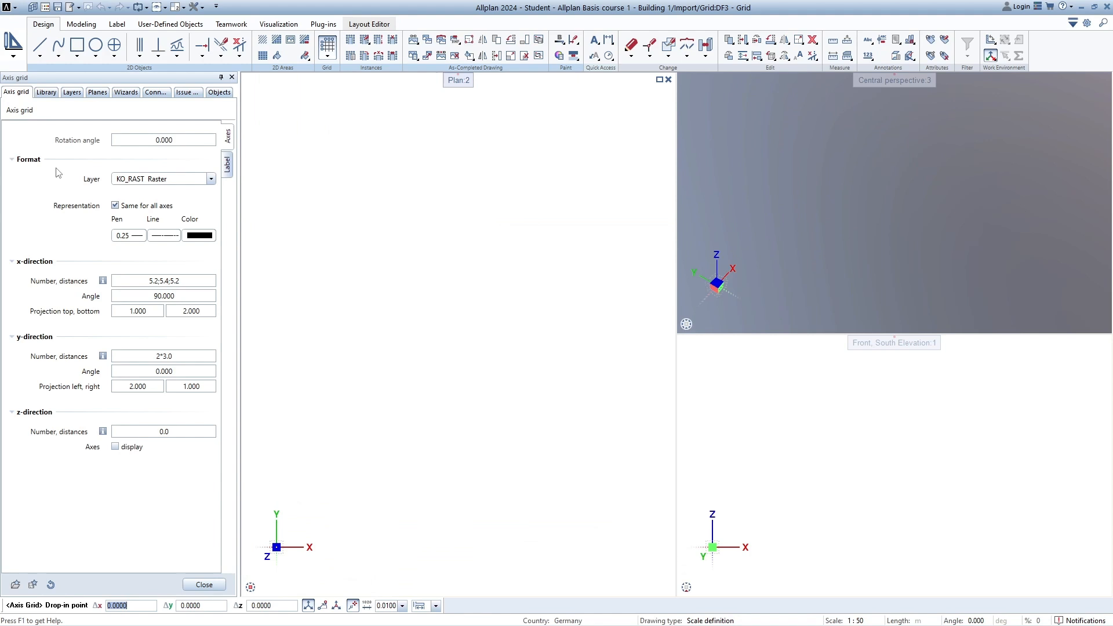
# Step: Select the KO_RAST Raster layer for the grid and toggle the same representation for all axes off and on again
pyautogui.click(173, 181)
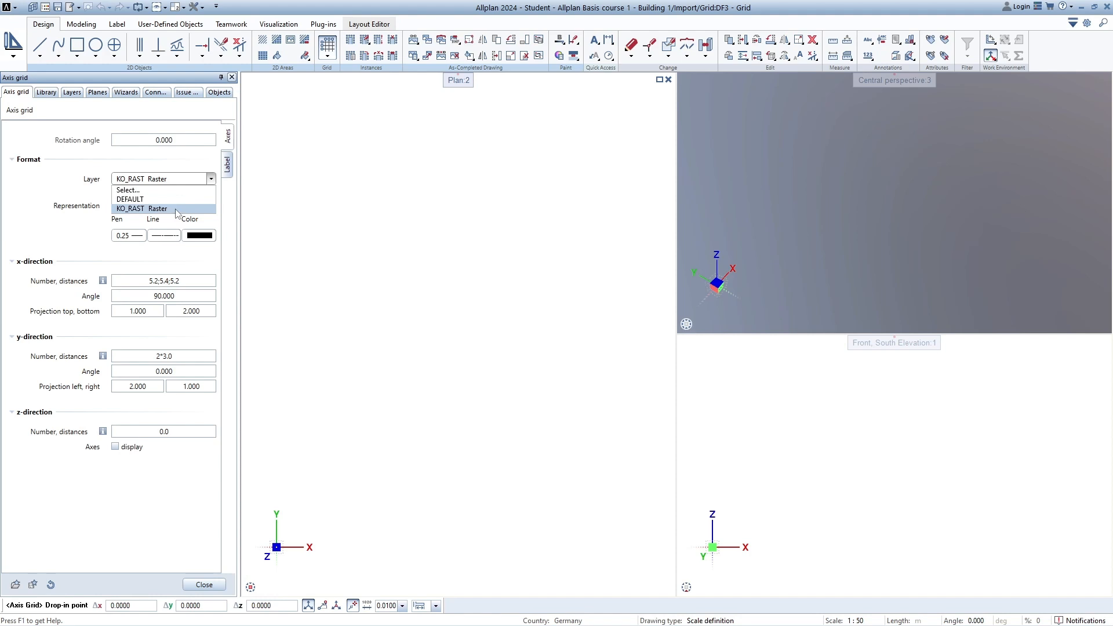
pyautogui.click(176, 210)
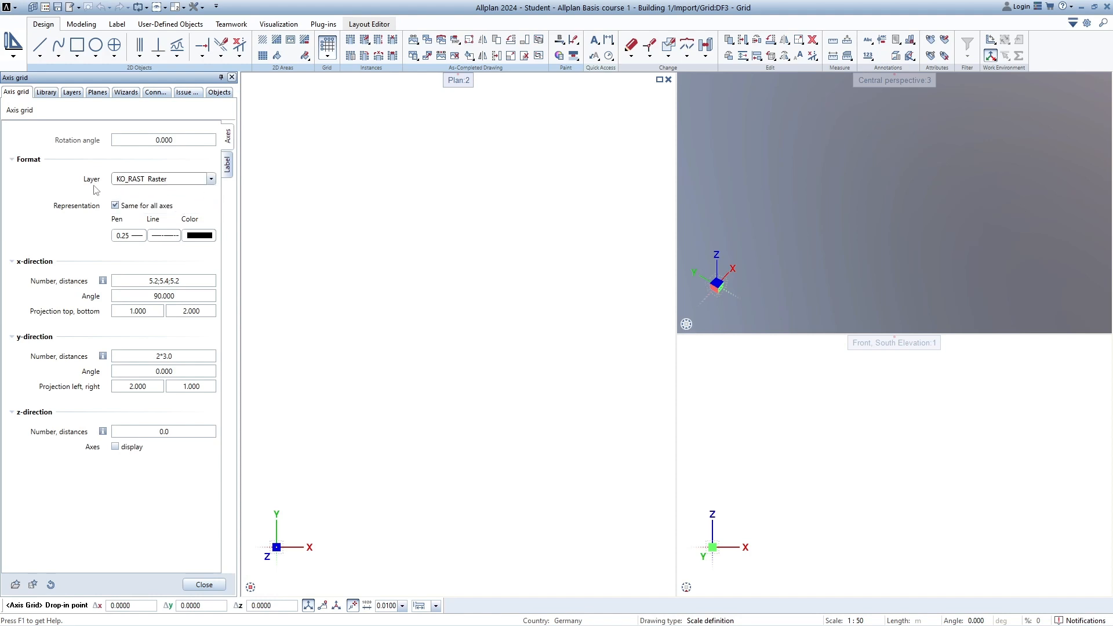
pyautogui.click(115, 206)
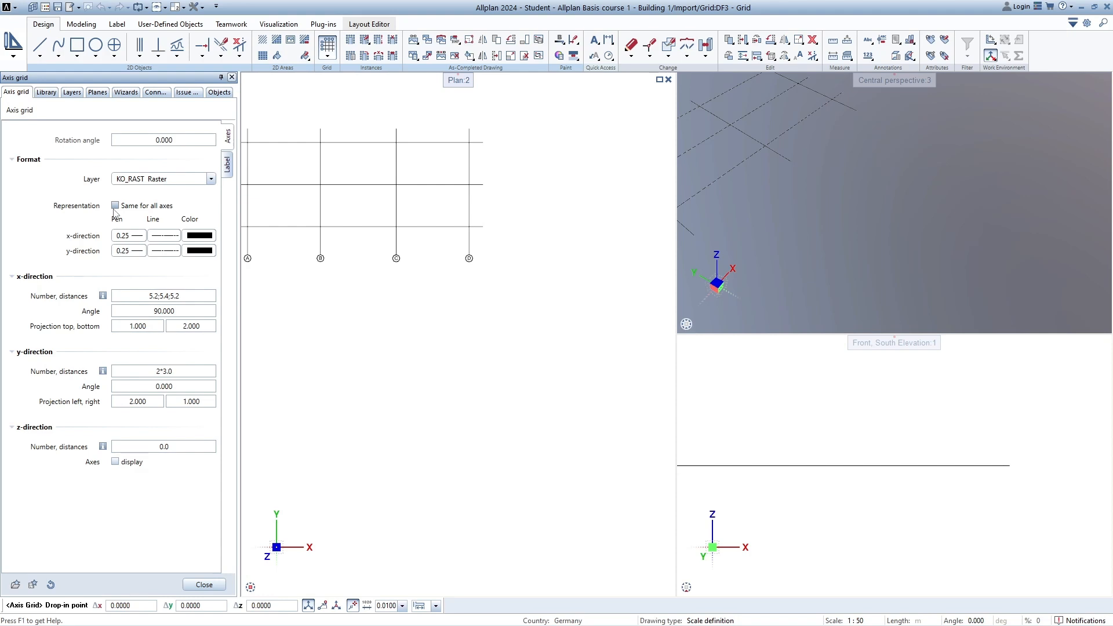
pyautogui.click(114, 207)
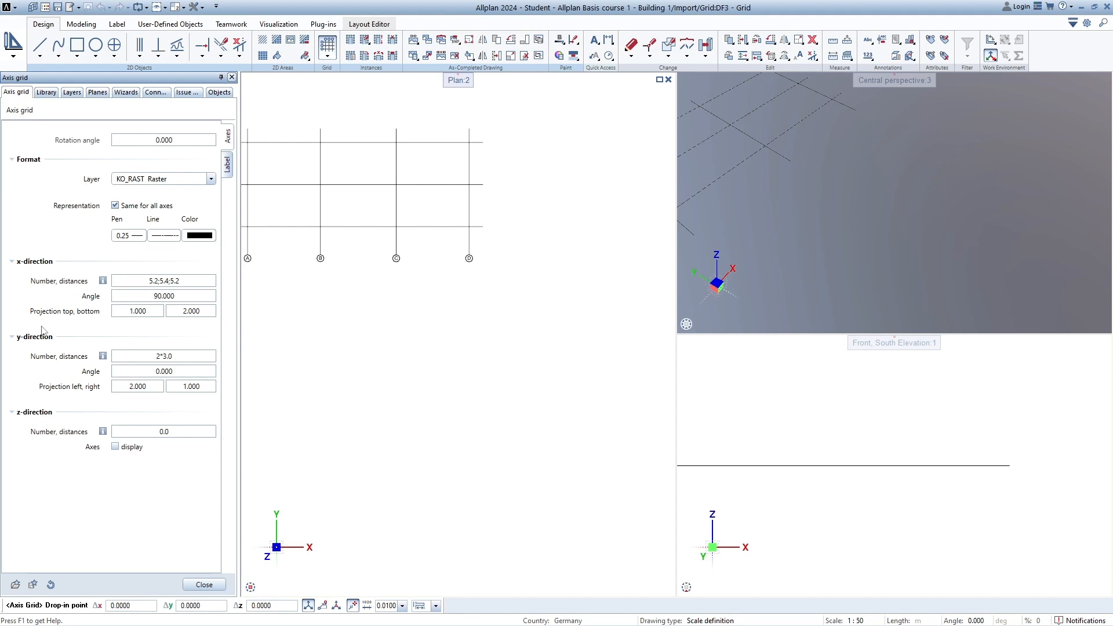
# Step: Reduce the grid's x-direction distances to a single spacing of 5.2 m
pyautogui.click(198, 279)
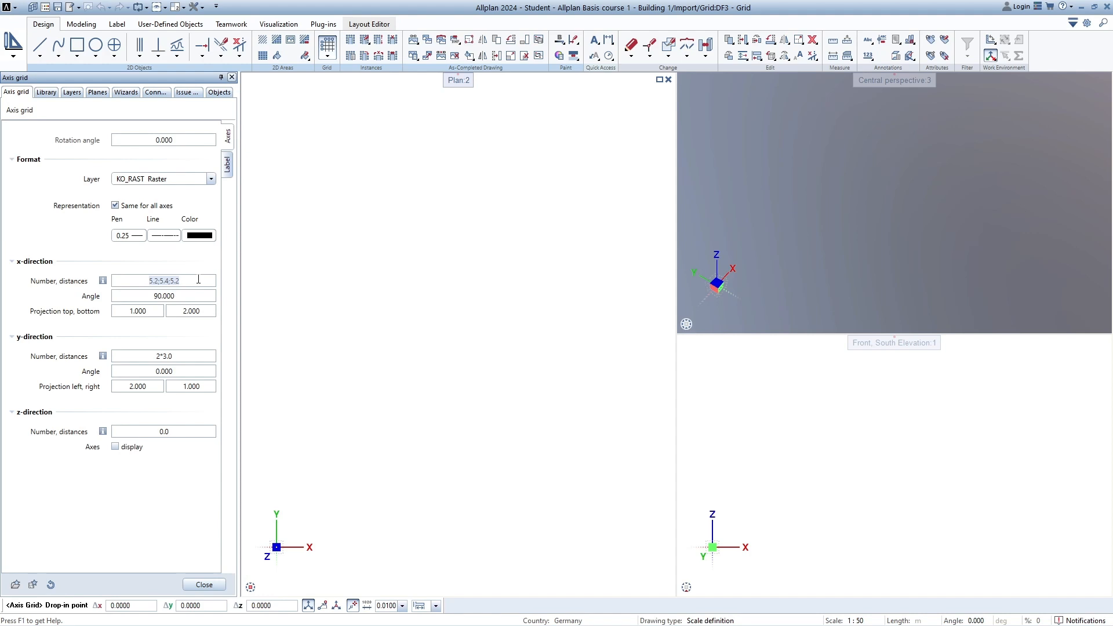
pyautogui.click(198, 279)
pyautogui.press('BackSpace')
pyautogui.press('BackSpace')
pyautogui.press('BackSpace')
pyautogui.click(178, 280)
pyautogui.press('BackSpace')
pyautogui.write('5,2')
pyautogui.press('Return')
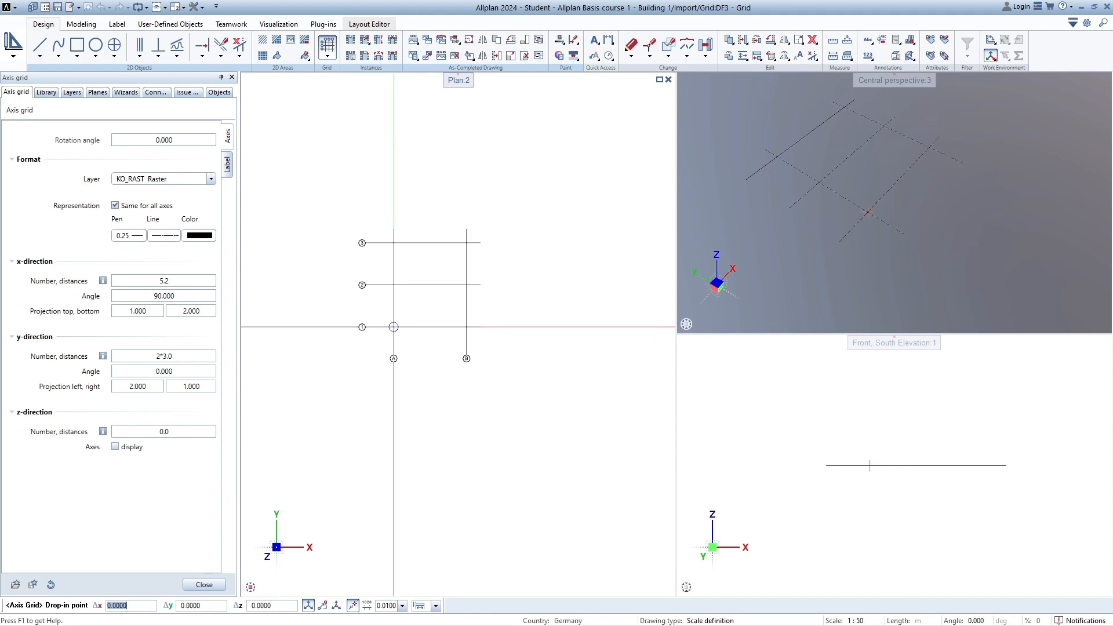
# Step: Extend the x-direction distances with 5.4 and another 5.2 m spacing so the entry reads 5.2;5.4;5.2
pyautogui.click(185, 279)
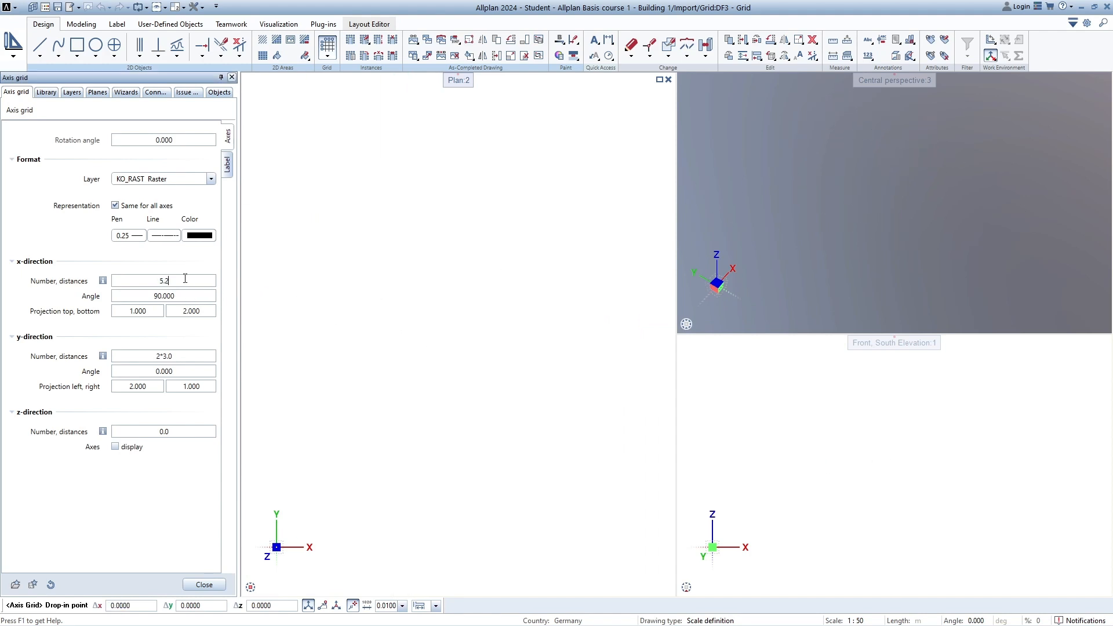
pyautogui.write(';')
pyautogui.write('5,4')
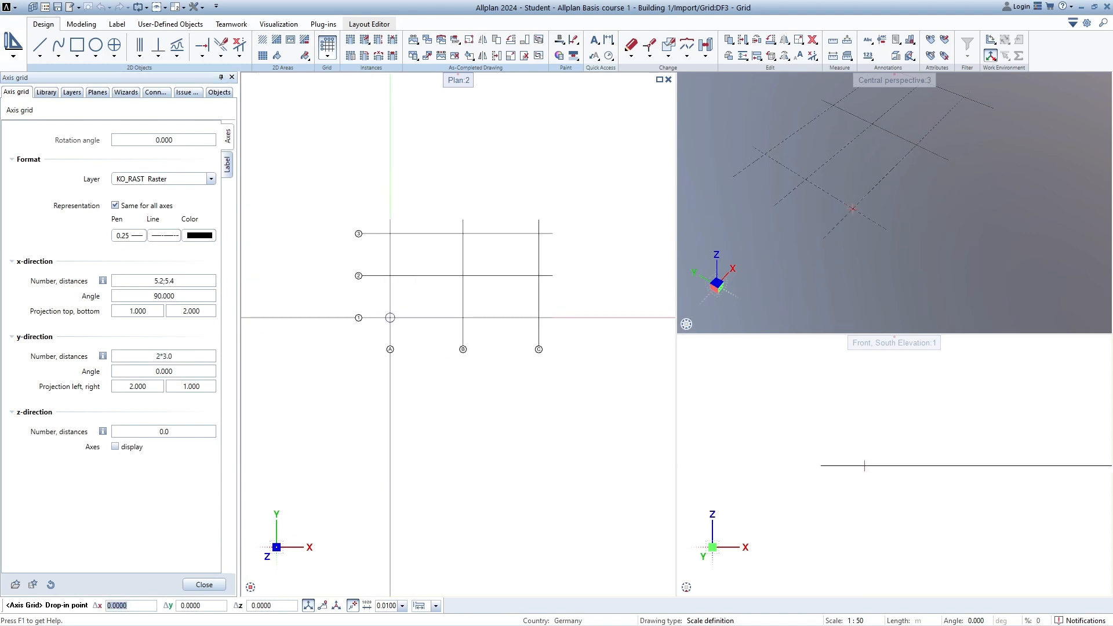
pyautogui.click(184, 280)
pyautogui.write(';')
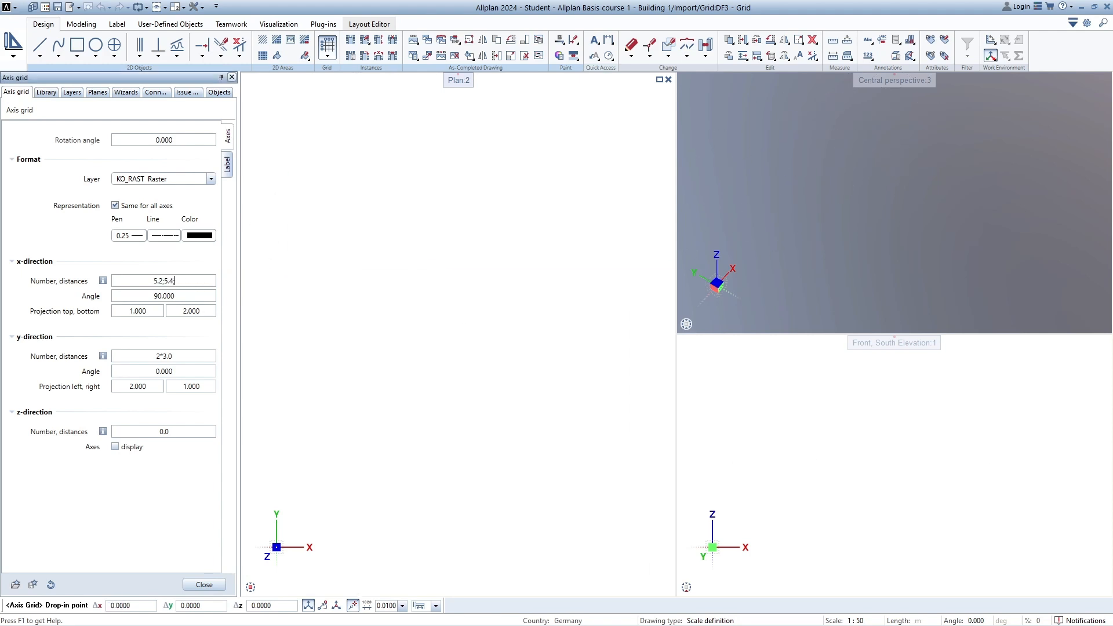
pyautogui.write('5.2')
pyautogui.press('Return')
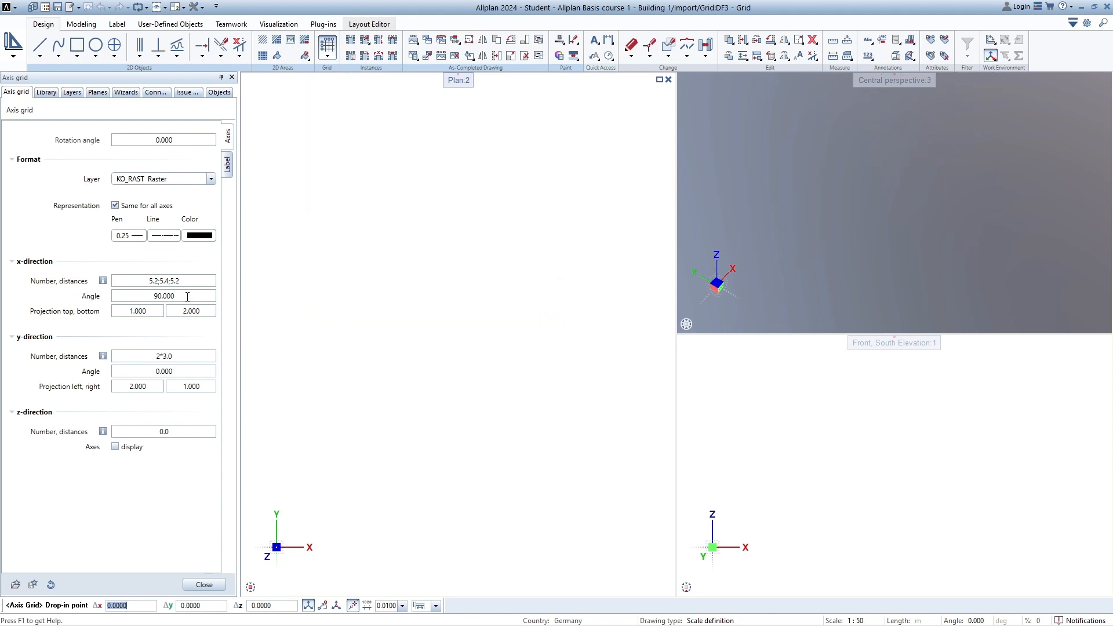
# Step: Try repeating the last x-direction spacing four times as 5.2;5.4;4*5.2 and restore 5.2;5.4;5.2
pyautogui.click(172, 283)
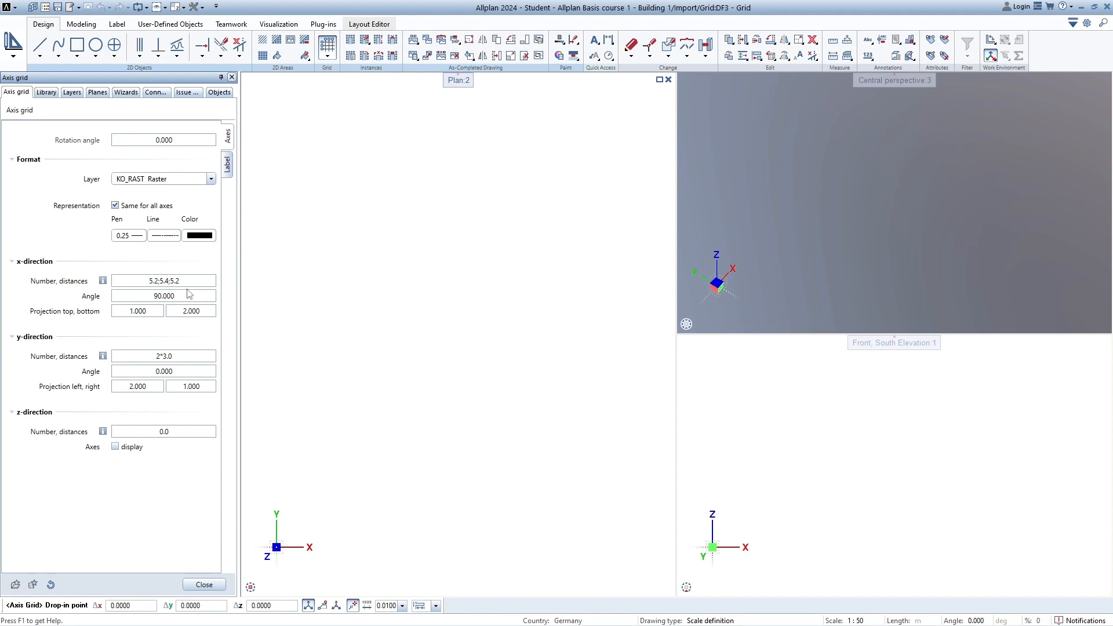
pyautogui.write(';4*')
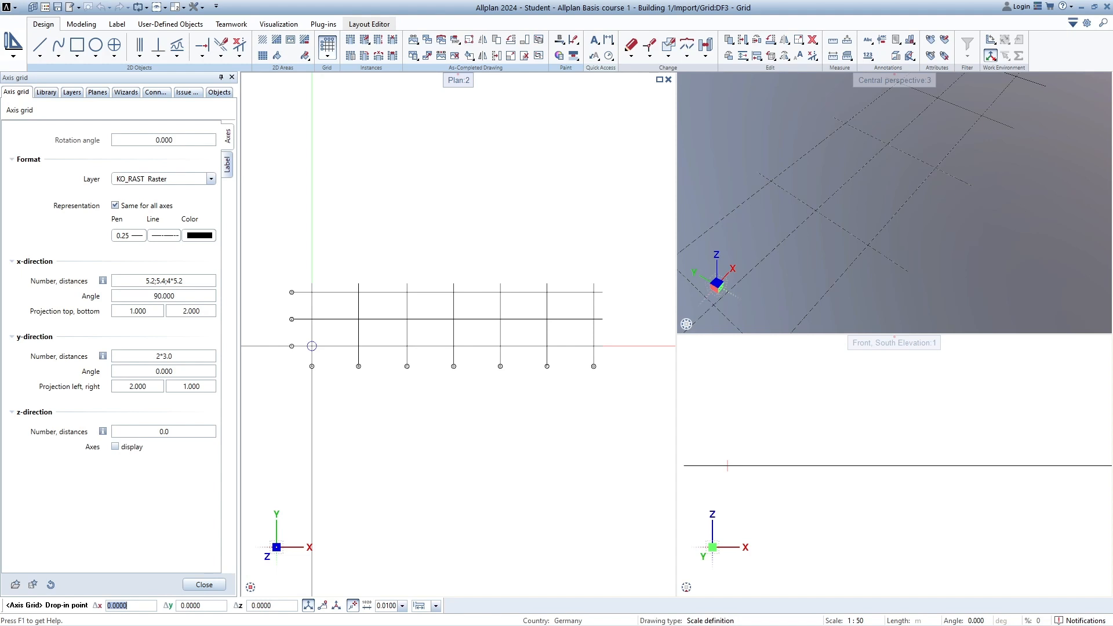
pyautogui.click(175, 283)
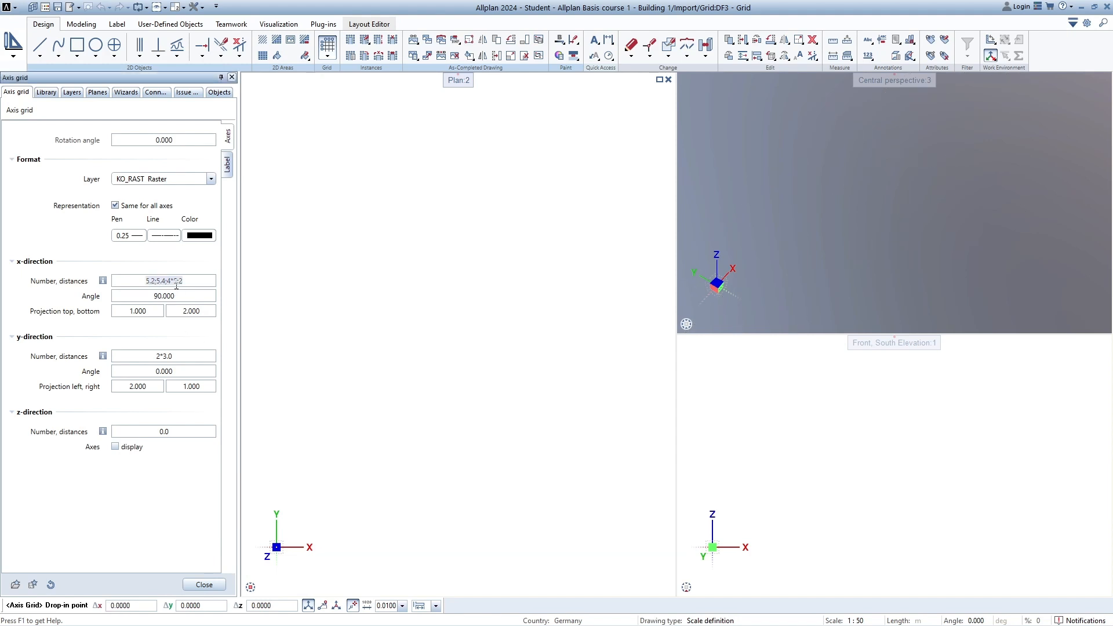
pyautogui.click(174, 282)
pyautogui.press('BackSpace')
pyautogui.press('BackSpace')
pyautogui.press('BackSpace')
pyautogui.write(';')
# Step: Try an x-direction axis angle of 30 degrees, clear the mistaken drop-in x-offset, and reset the angle to 90
pyautogui.write('30')
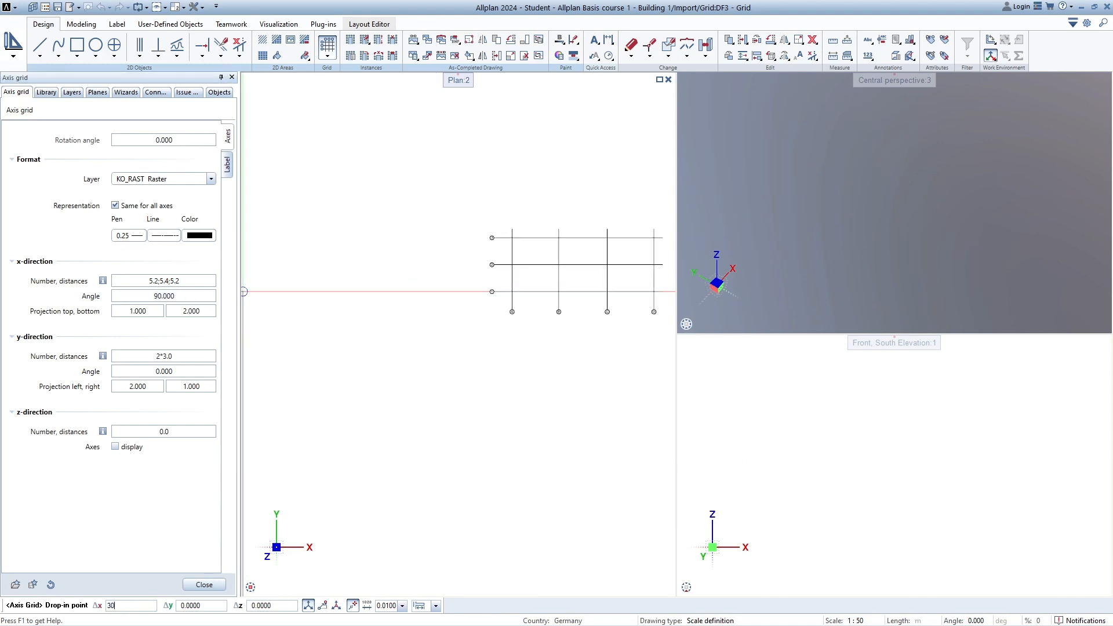
pyautogui.write('30')
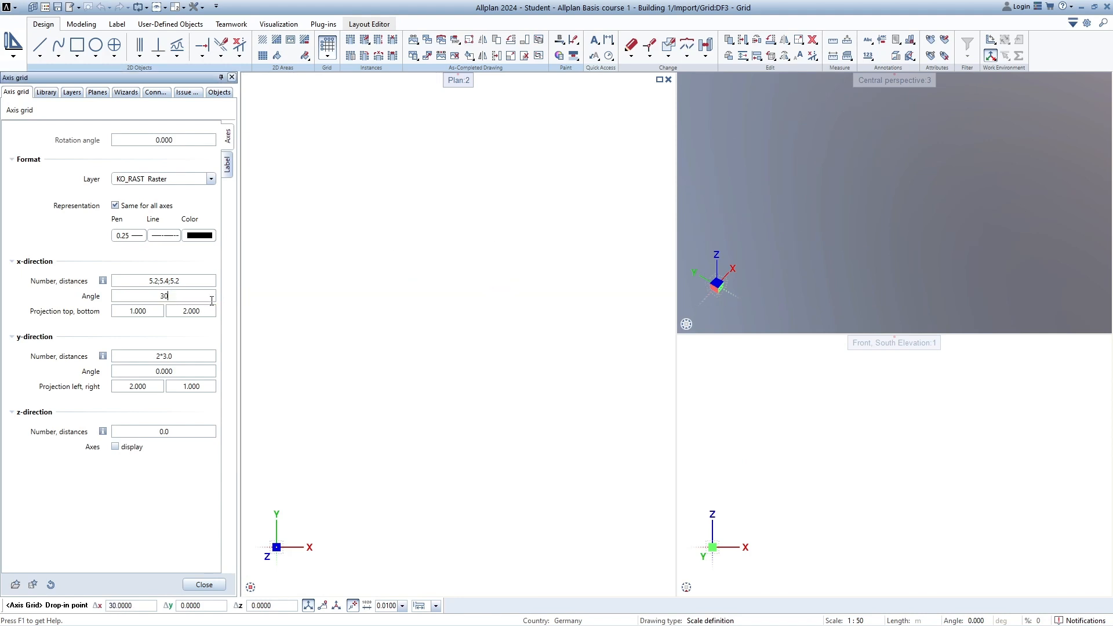
pyautogui.click(131, 606)
pyautogui.press('BackSpace')
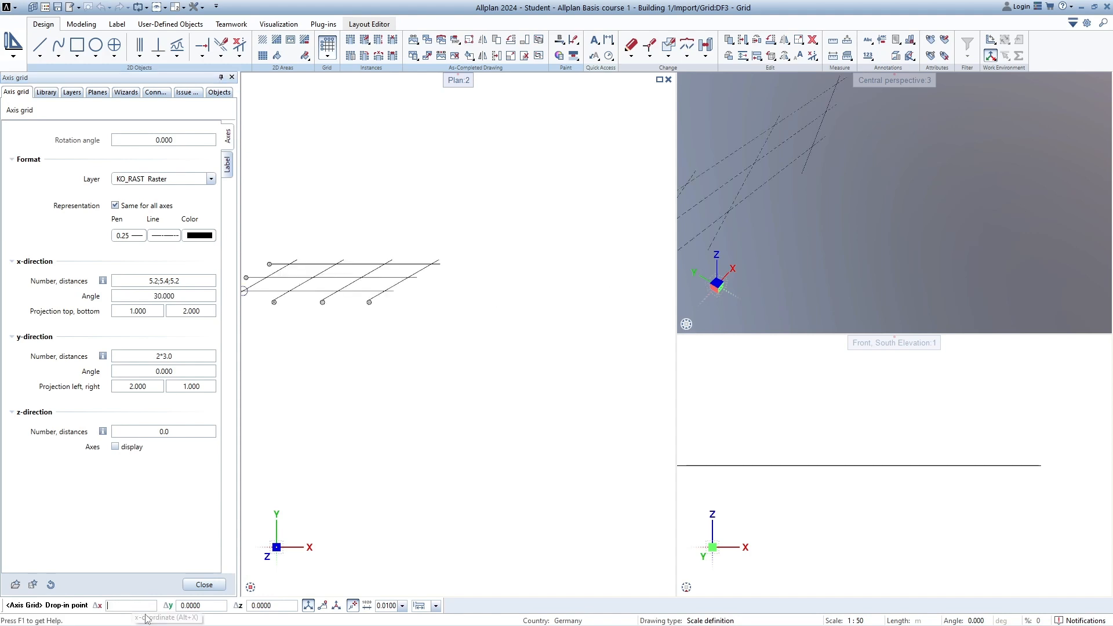
pyautogui.scroll(2, 385, 289)
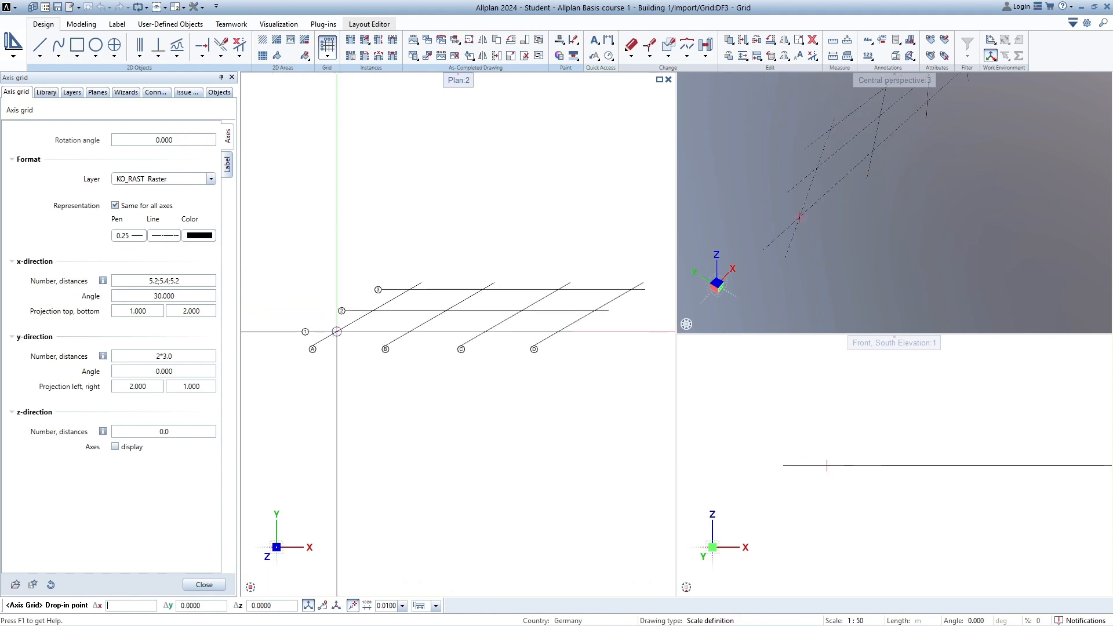
pyautogui.click(190, 294)
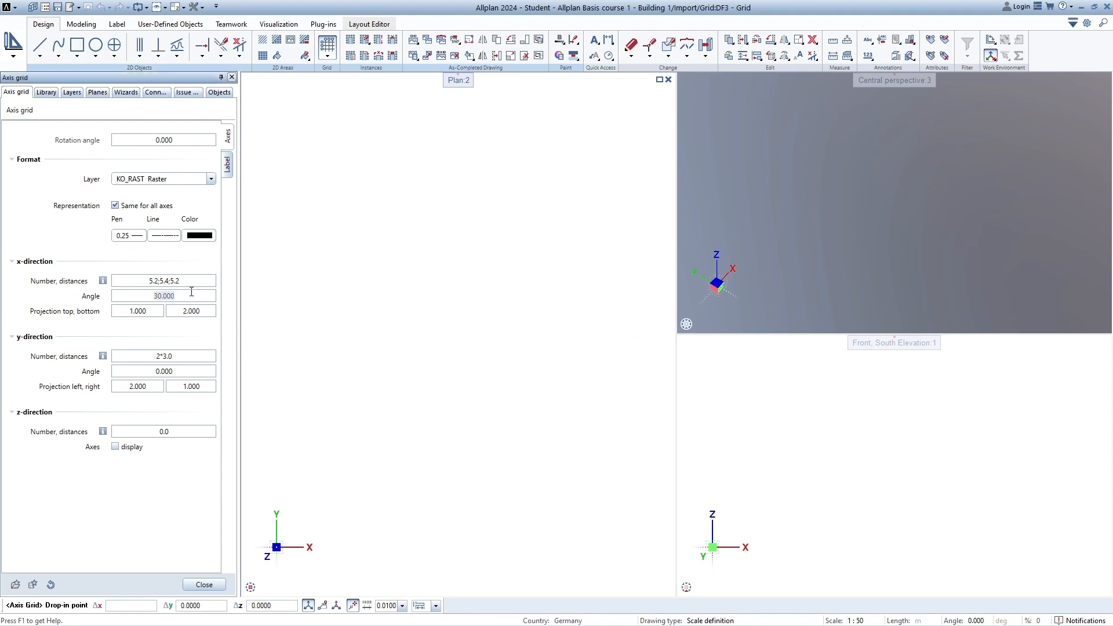
pyautogui.write('0')
pyautogui.press('BackSpace')
pyautogui.write('90')
pyautogui.press('Return')
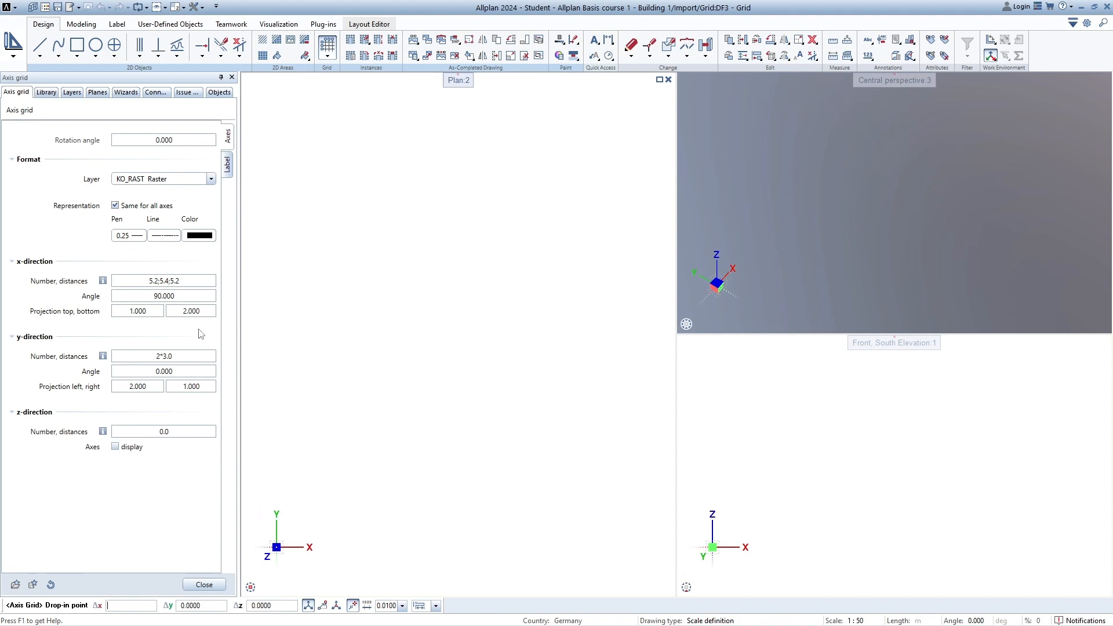
# Step: Review the top and bottom projection values of the x-direction axes
pyautogui.click(150, 316)
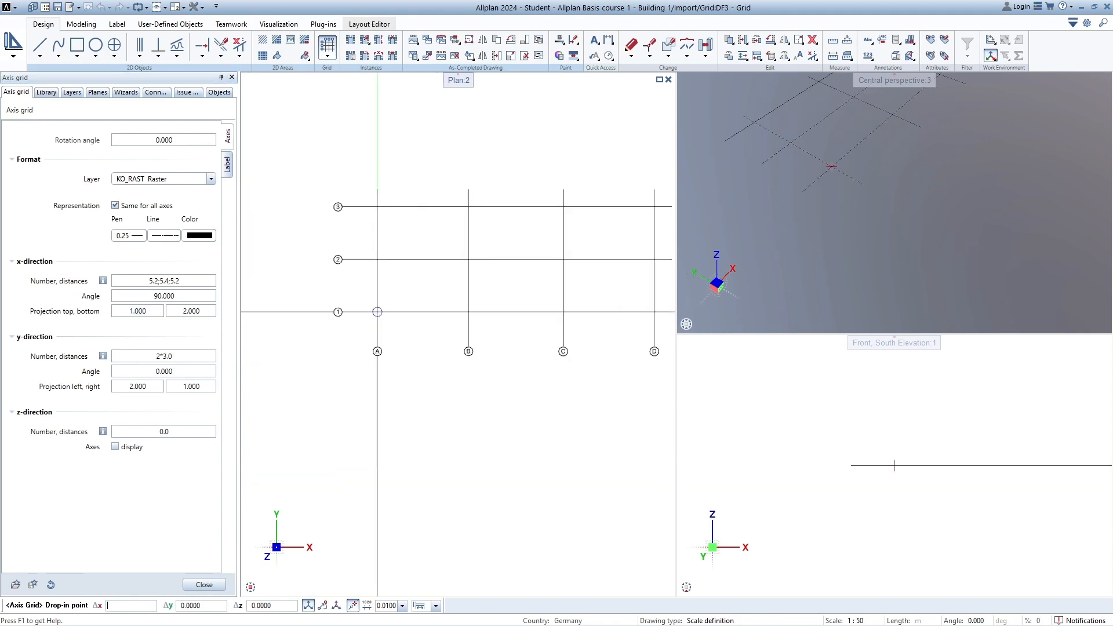
pyautogui.click(201, 312)
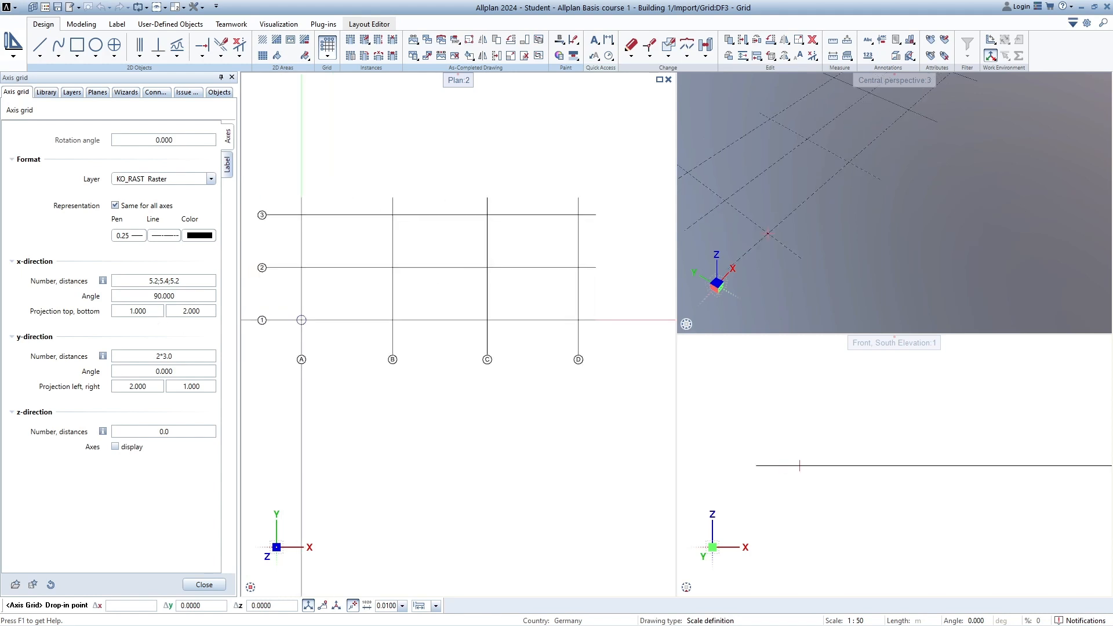
# Step: Place the axis grid in the plan view with the z-direction axes display off, and end the Axis Grid command
pyautogui.scroll(1, 331, 319)
pyautogui.scroll(-2, 330, 318)
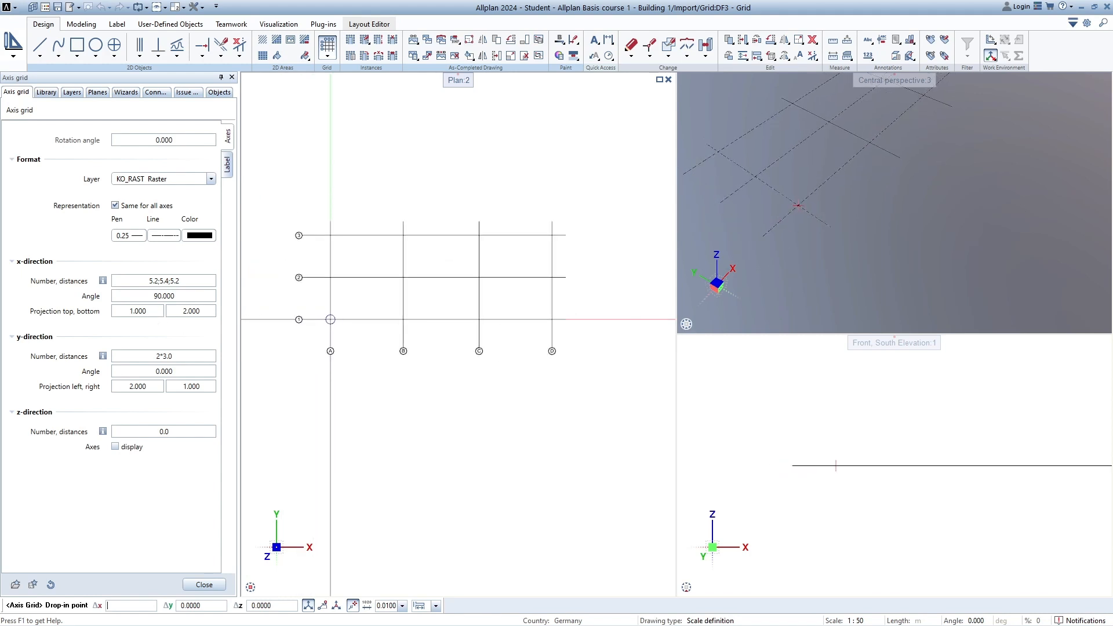
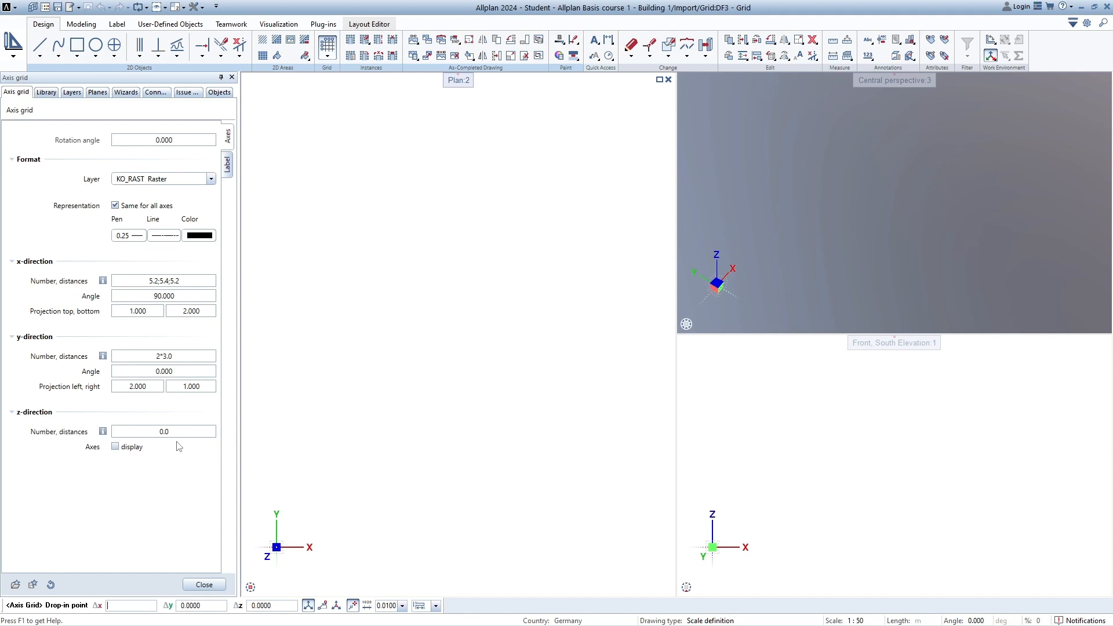
pyautogui.click(116, 447)
pyautogui.click(117, 452)
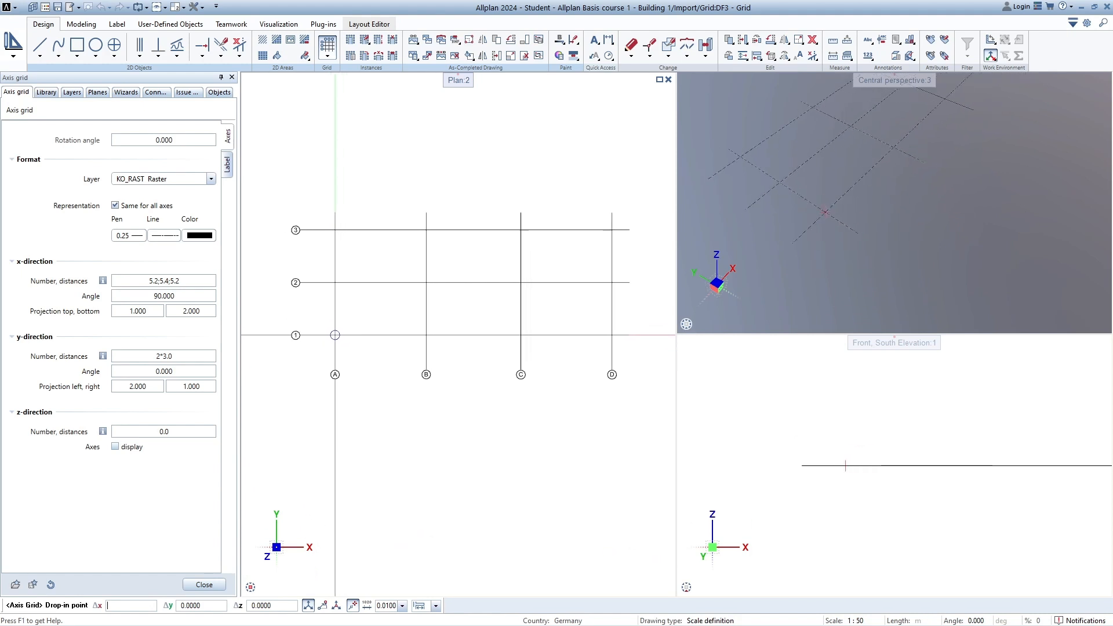
pyautogui.click(331, 347)
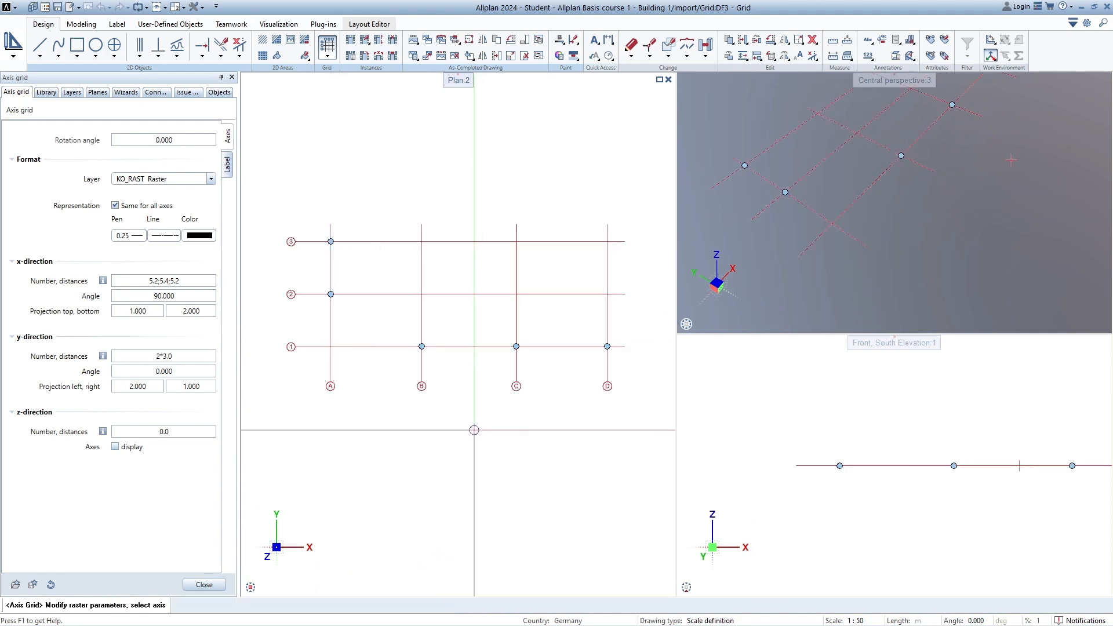
pyautogui.press('Escape')
pyautogui.scroll(-3, 479, 403)
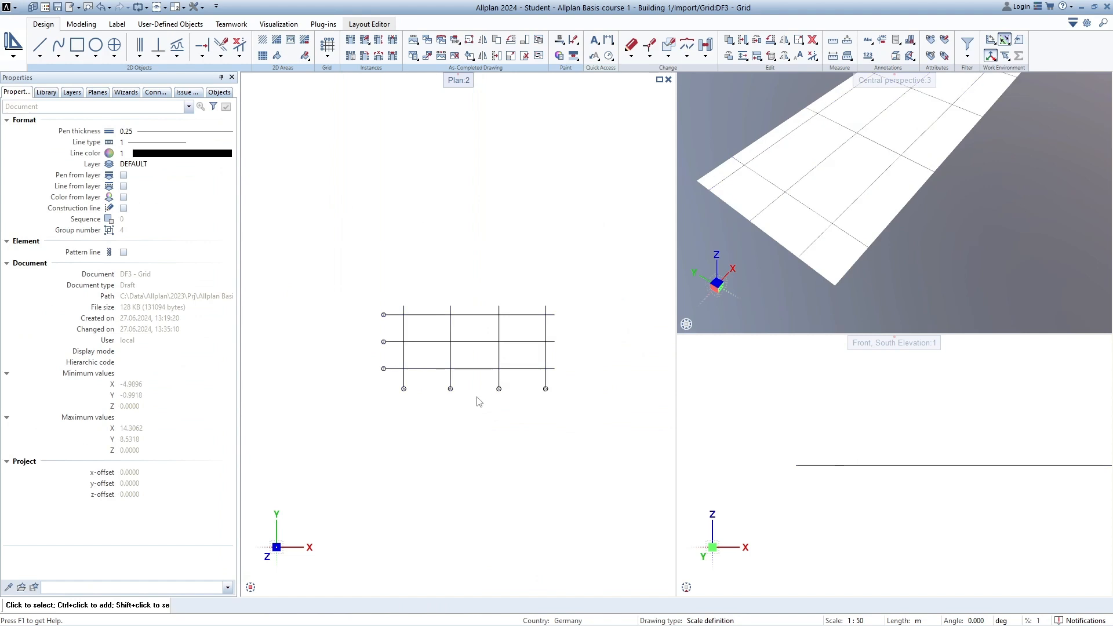
# Step: Measure the coordinates of a point on the axis grid surface in the central perspective view
pyautogui.moveTo(857, 179); pyautogui.dragTo(889, 174)
pyautogui.moveTo(949, 211); pyautogui.dragTo(915, 249)
pyautogui.click(847, 45)
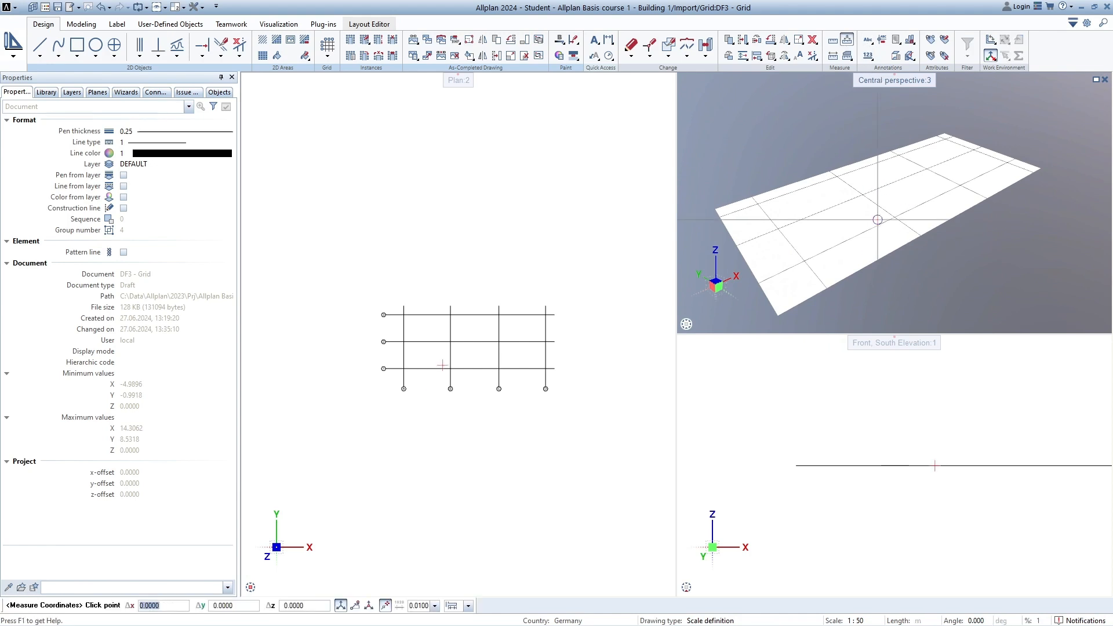
pyautogui.scroll(2, 878, 220)
pyautogui.click(883, 203)
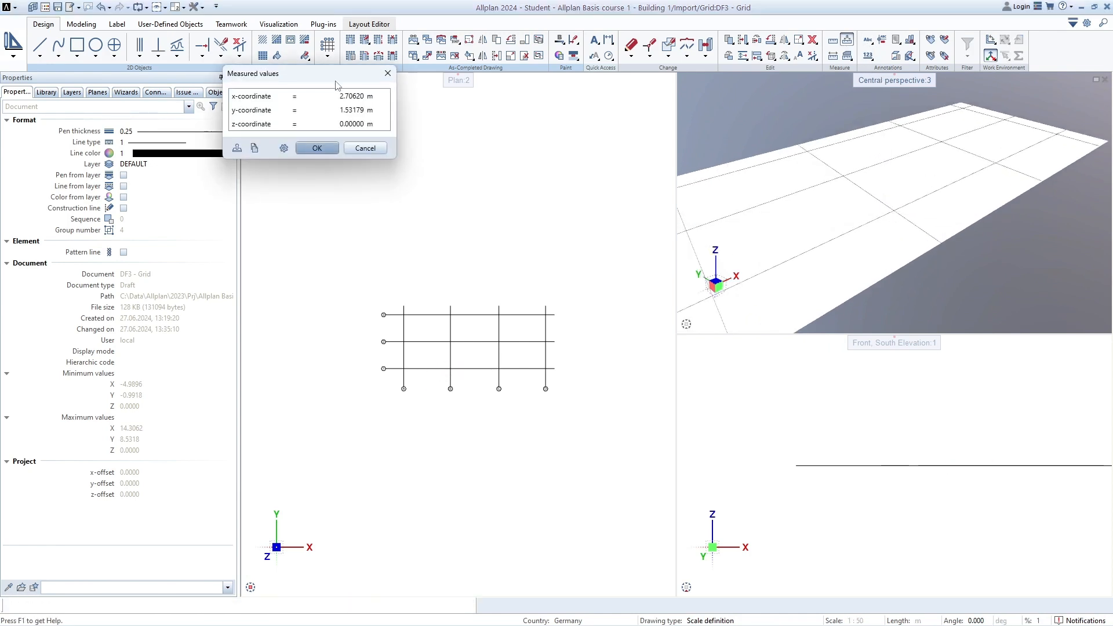
pyautogui.moveTo(336, 86); pyautogui.dragTo(864, 135)
pyautogui.press('Return')
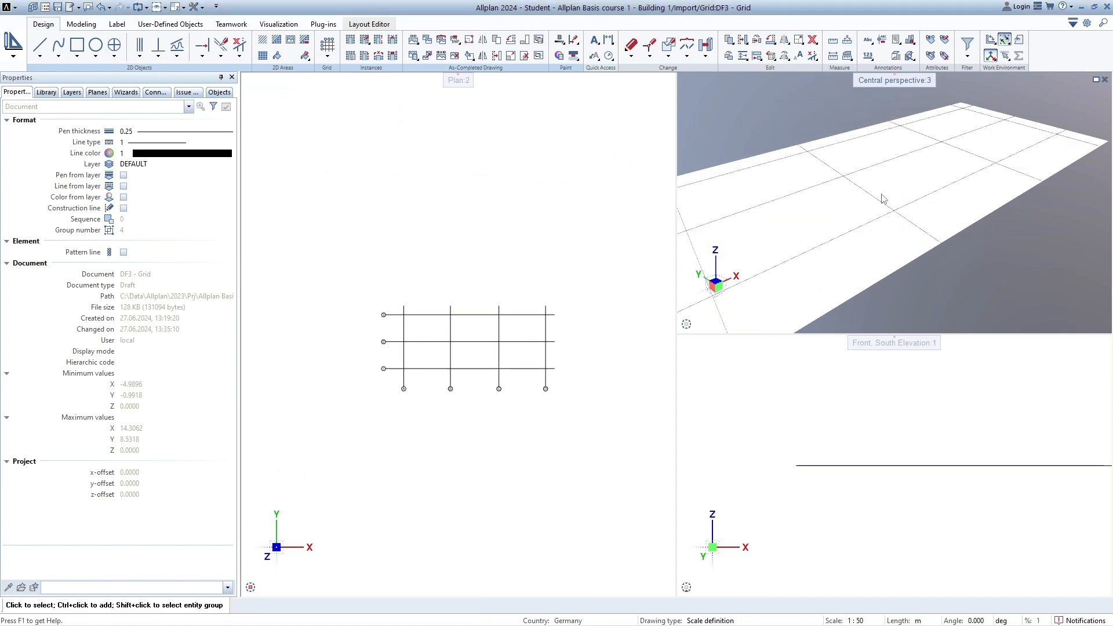
# Step: Set drawing file 3 Grid to reference status in the building structure
pyautogui.scroll(-2, 577, 348)
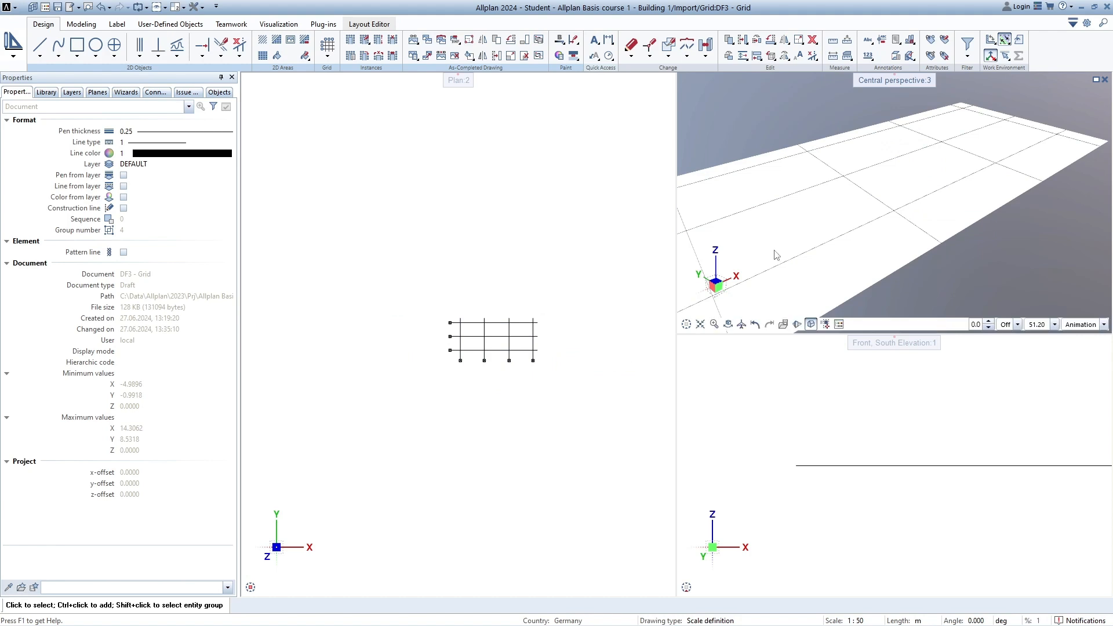
pyautogui.scroll(-2, 841, 235)
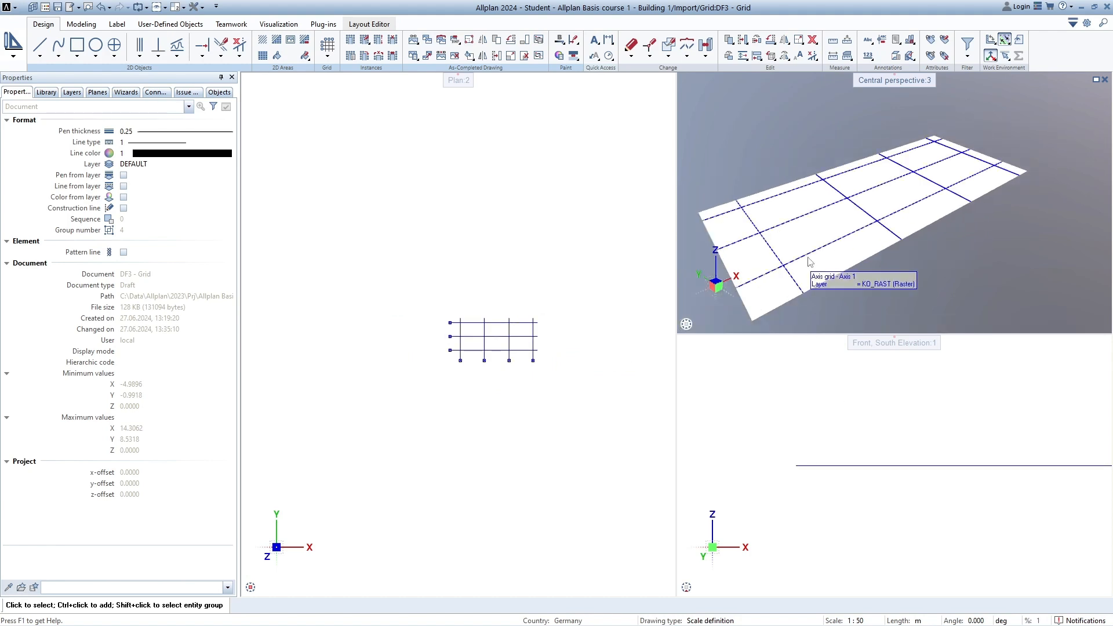
pyautogui.middleClick(600, 300)
pyautogui.middleClick(600, 300)
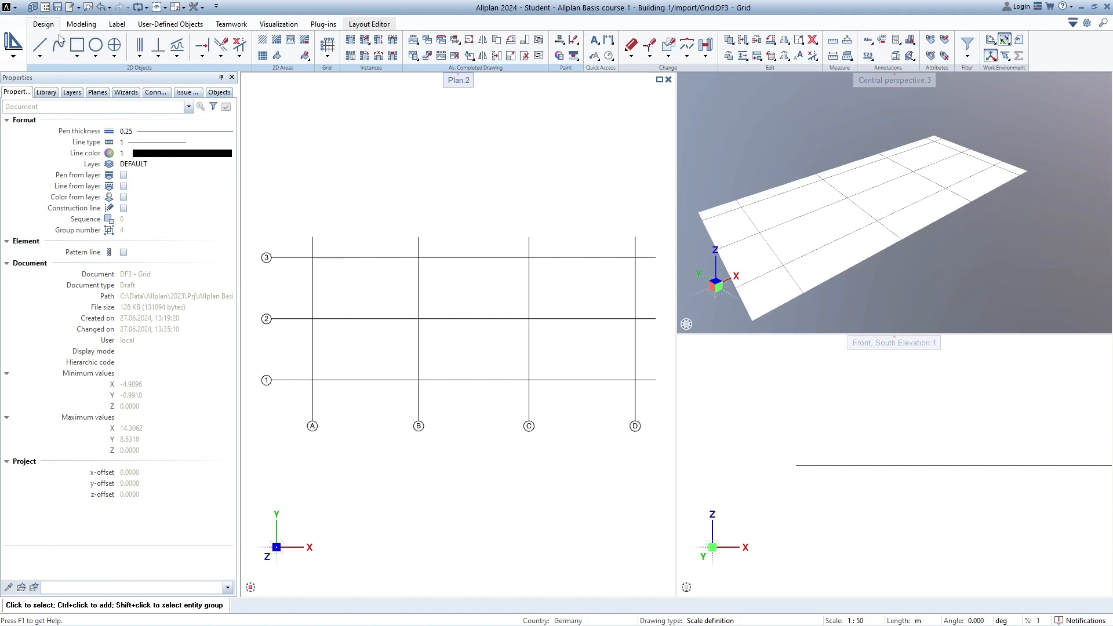
pyautogui.click(45, 7)
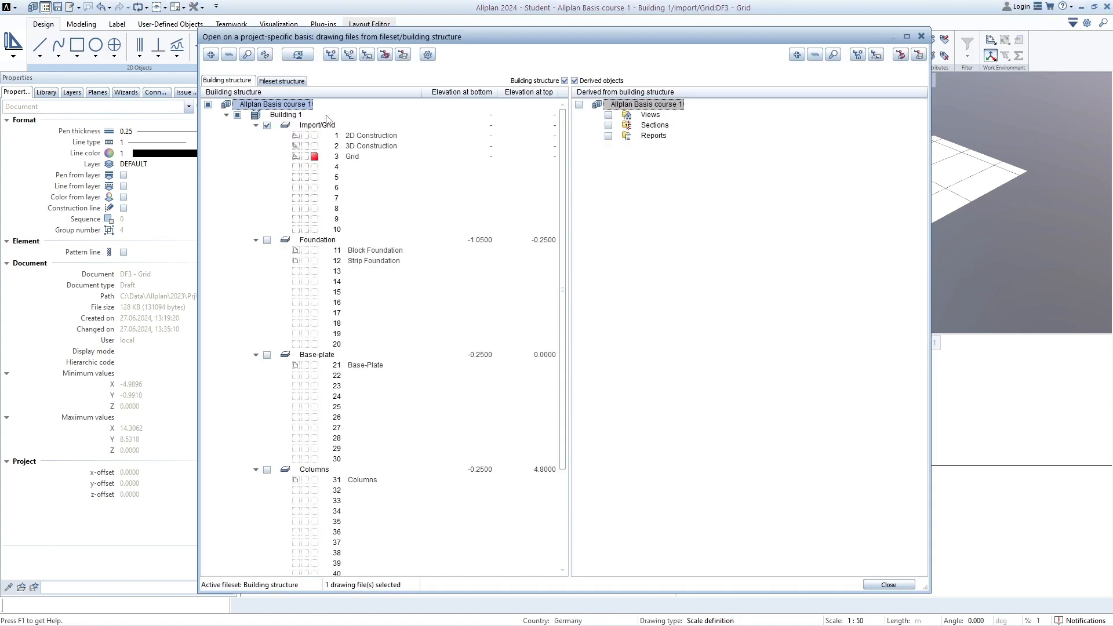
pyautogui.click(297, 157)
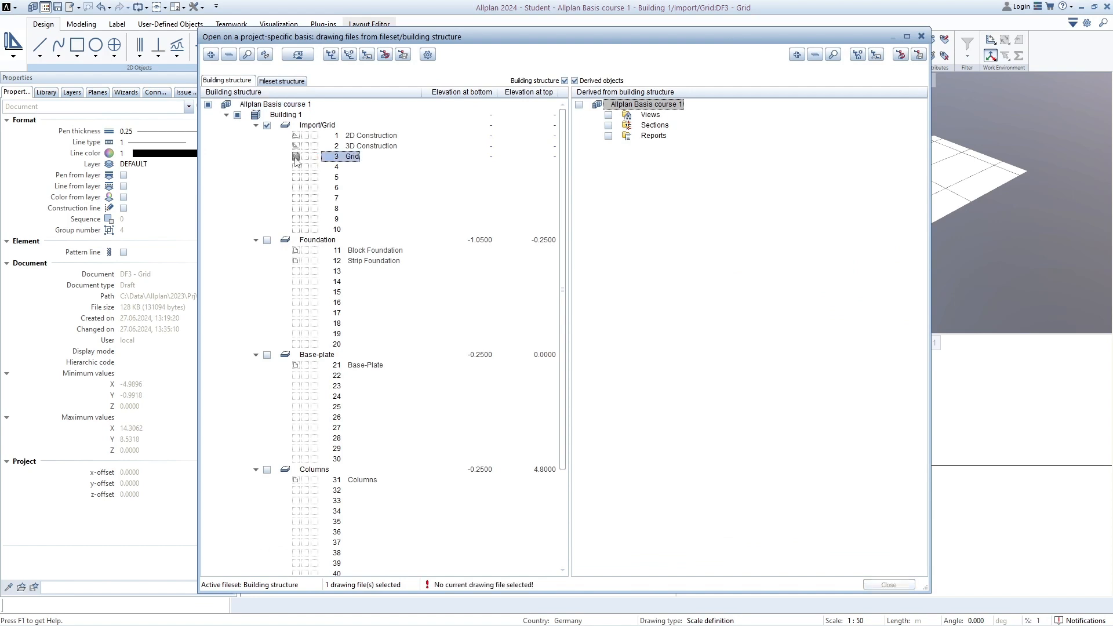
pyautogui.rightClick(334, 163)
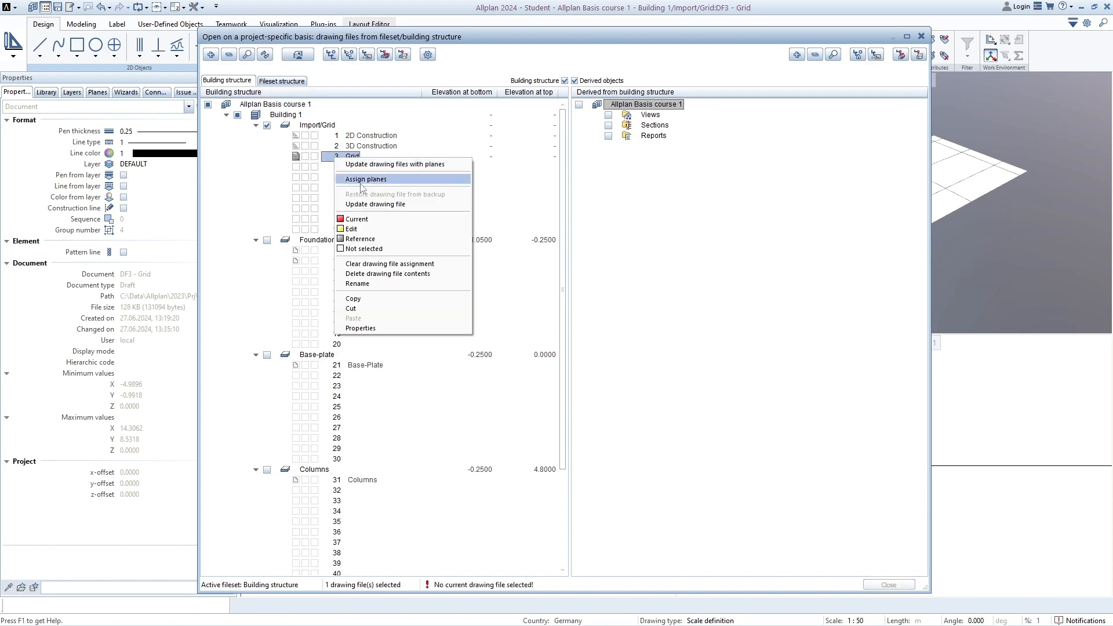
pyautogui.click(371, 243)
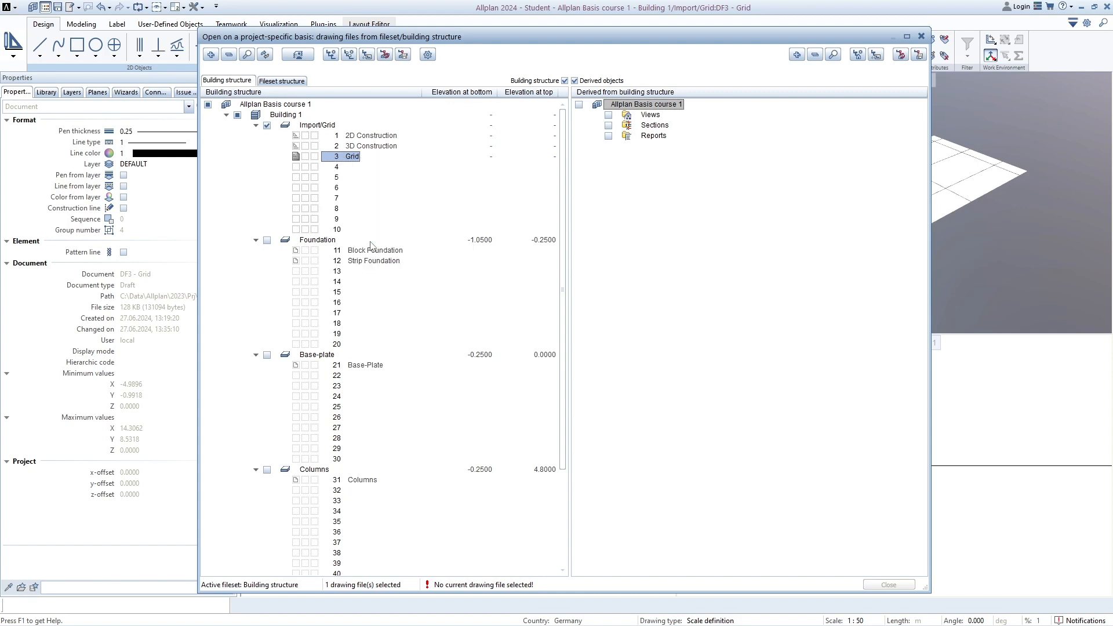
# Step: Make drawing file 11 Block Foundation under Foundation the current file, keep the Foundation level enabled, and return to the drawing
pyautogui.click(314, 251)
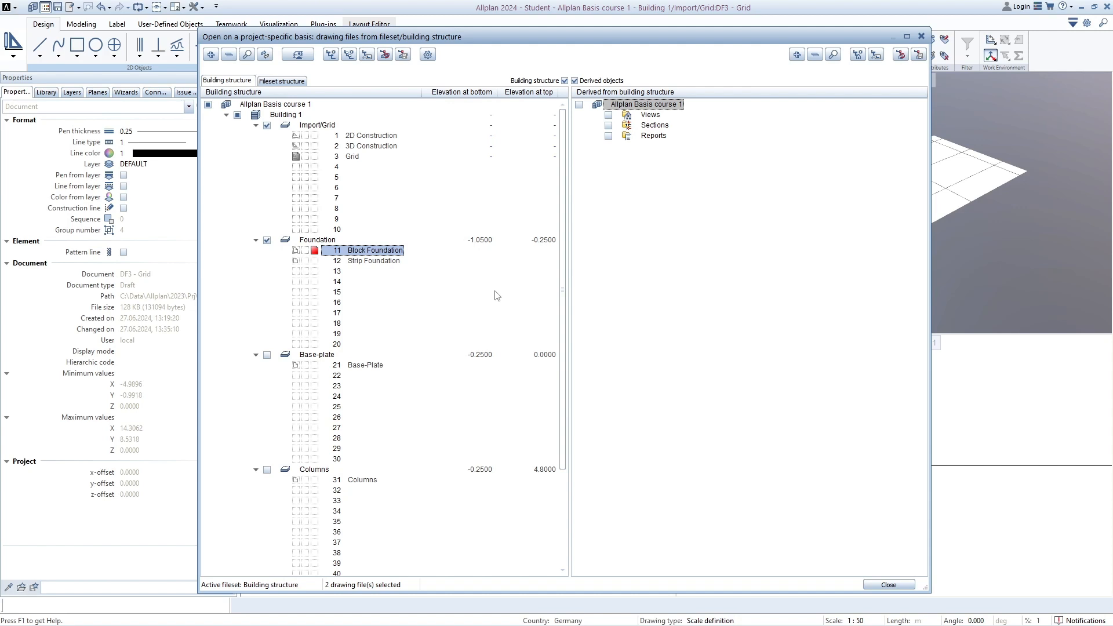
pyautogui.click(334, 158)
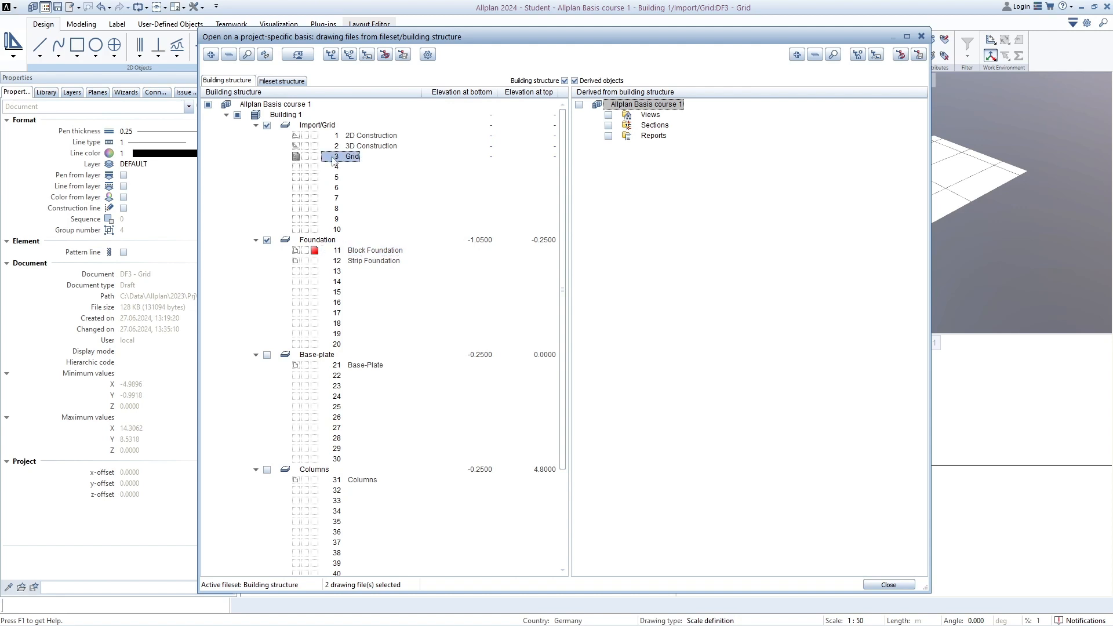
pyautogui.click(341, 251)
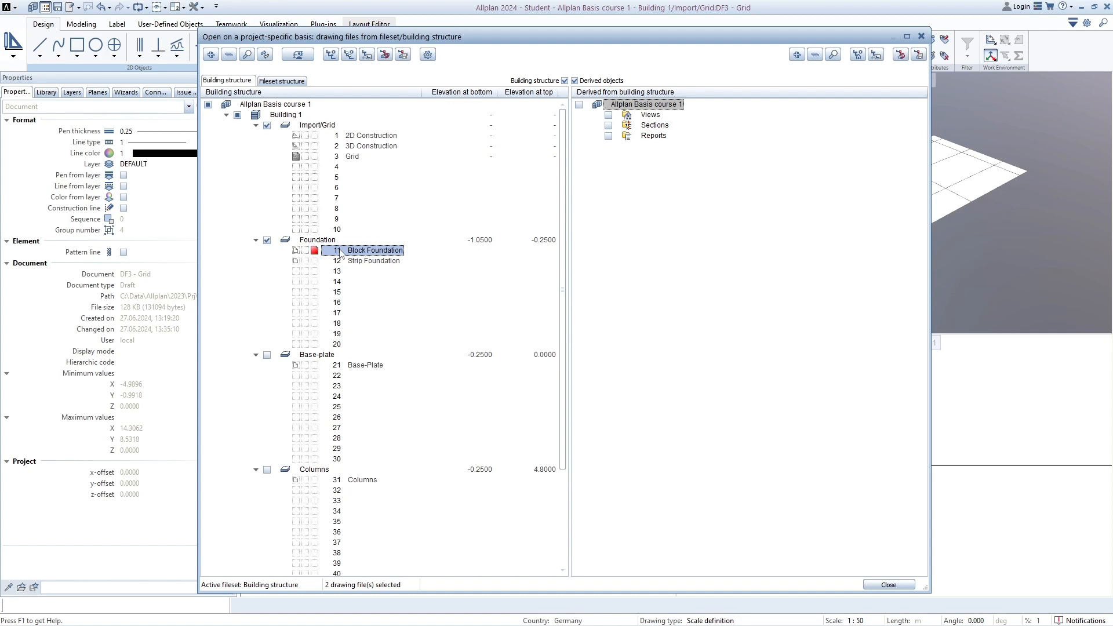
pyautogui.click(267, 241)
pyautogui.click(268, 241)
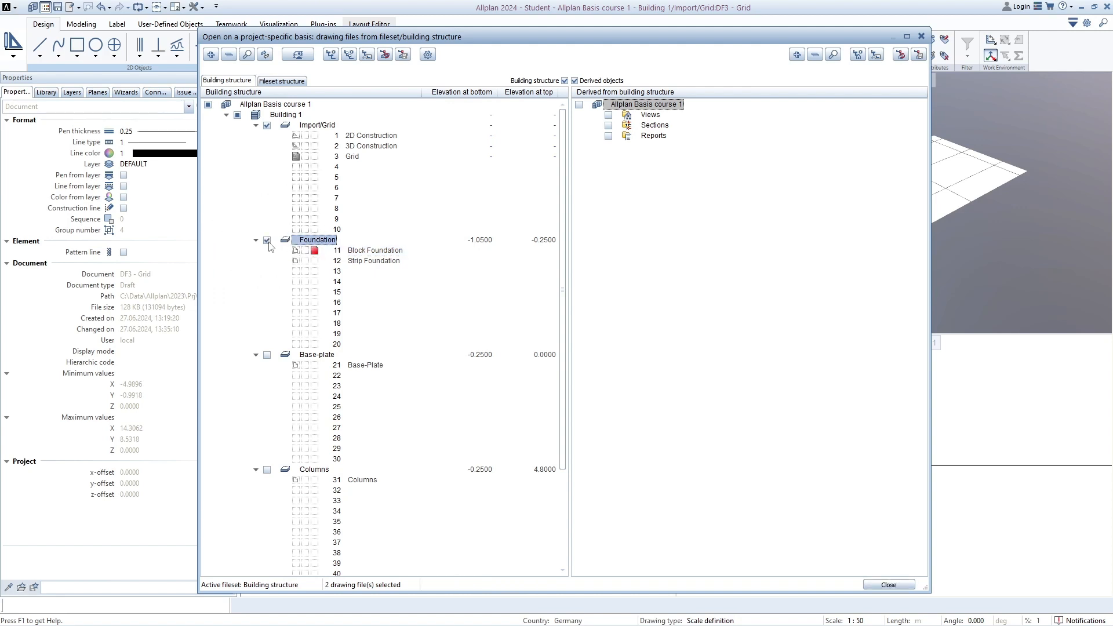
pyautogui.click(268, 242)
pyautogui.click(267, 241)
pyautogui.click(889, 585)
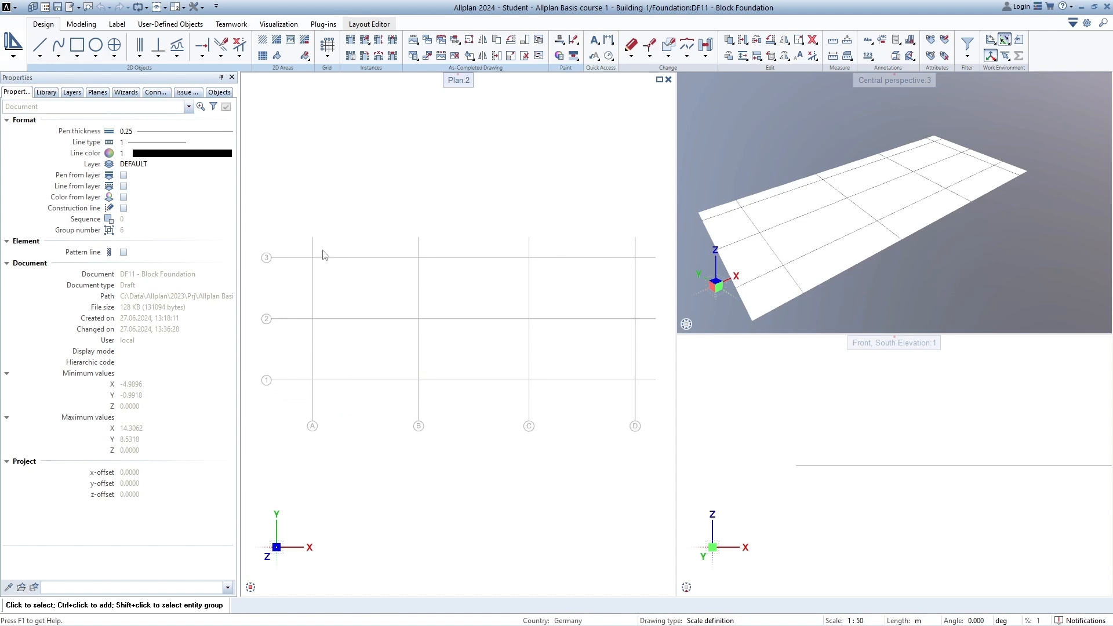
# Step: Switch from the 2D drafting tools to the architectural tool set with components, openings and roofs
pyautogui.scroll(3, 324, 255)
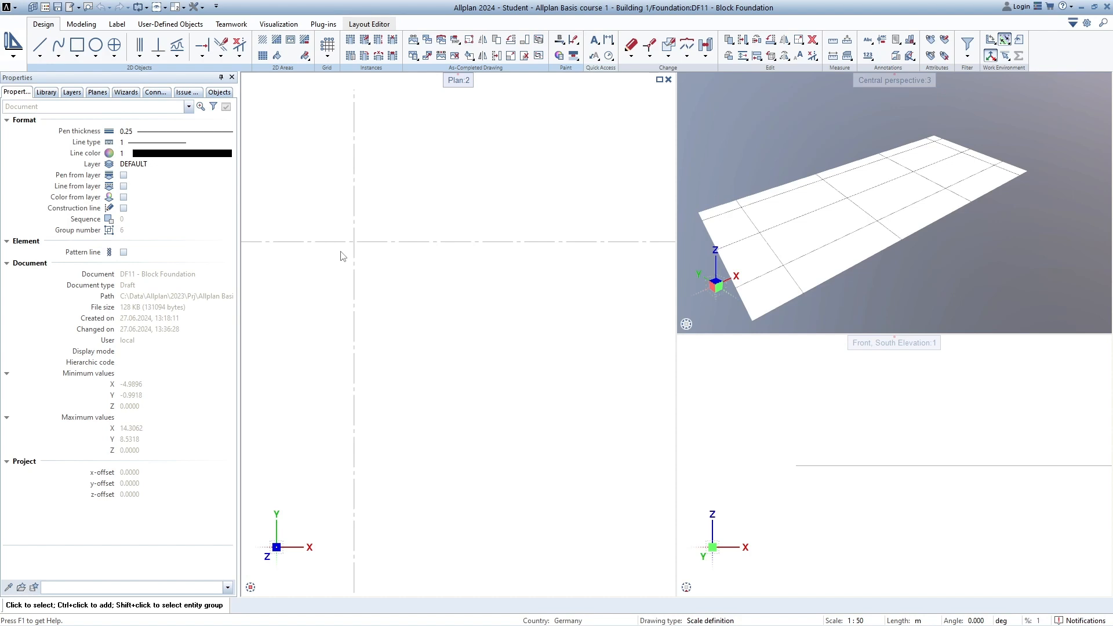
pyautogui.scroll(-5, 342, 256)
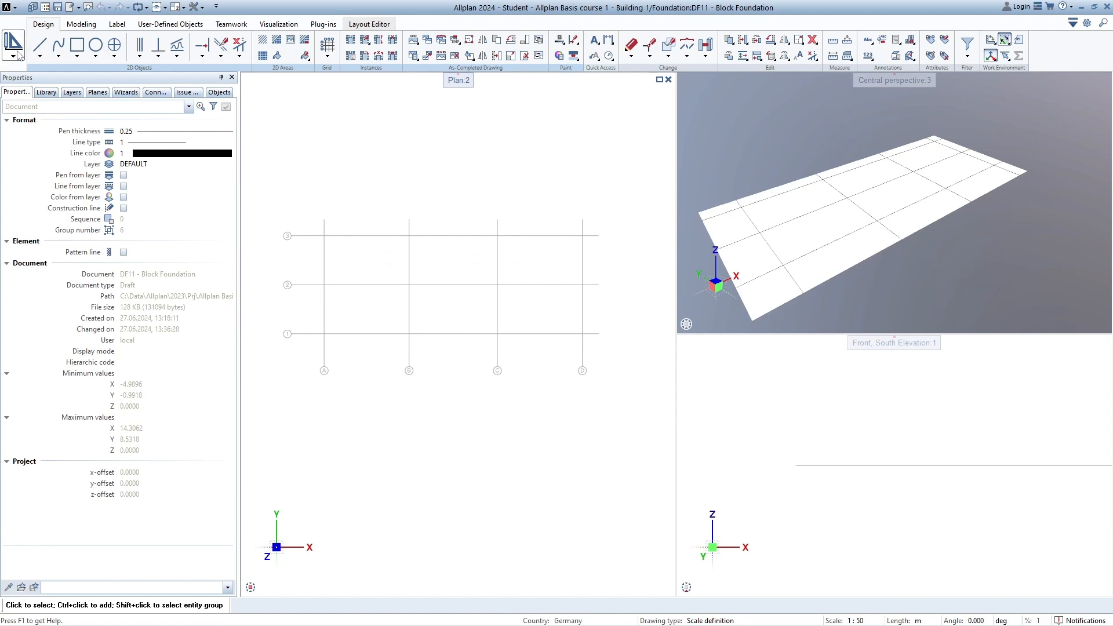
pyautogui.press('ctrl')
pyautogui.press('ctrl')
pyautogui.press('ctrl')
pyautogui.press('ctrl')
pyautogui.press('ctrl')
pyautogui.press('ctrl')
pyautogui.click(16, 55)
pyautogui.click(24, 67)
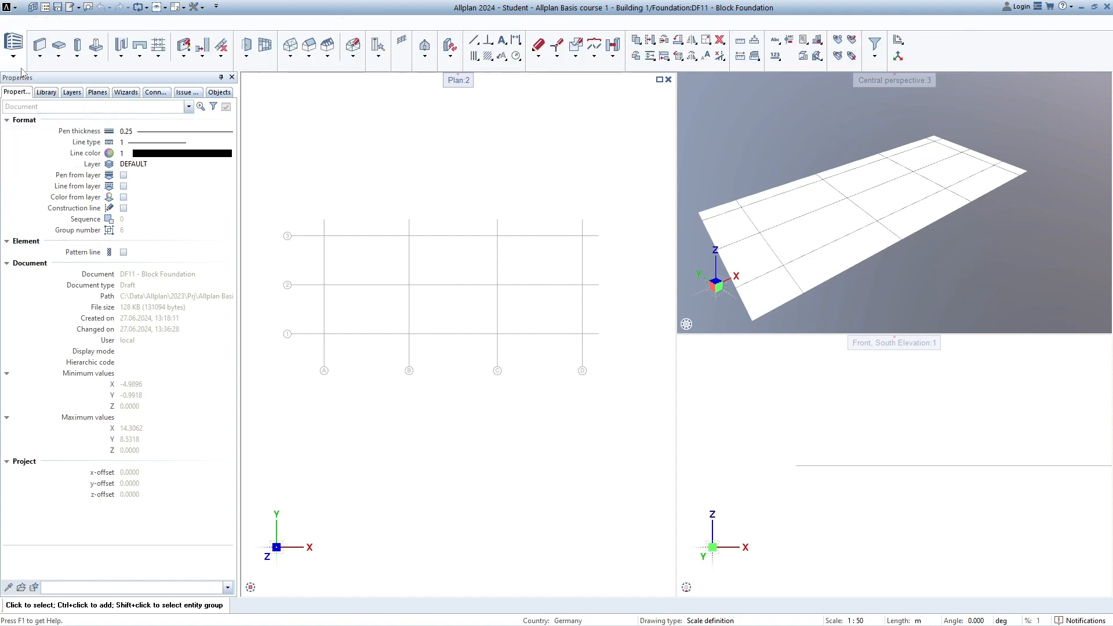
# Step: Start the Block Foundation tool and open its properties
pyautogui.press('ctrl')
pyautogui.press('ctrl')
pyautogui.press('ctrl')
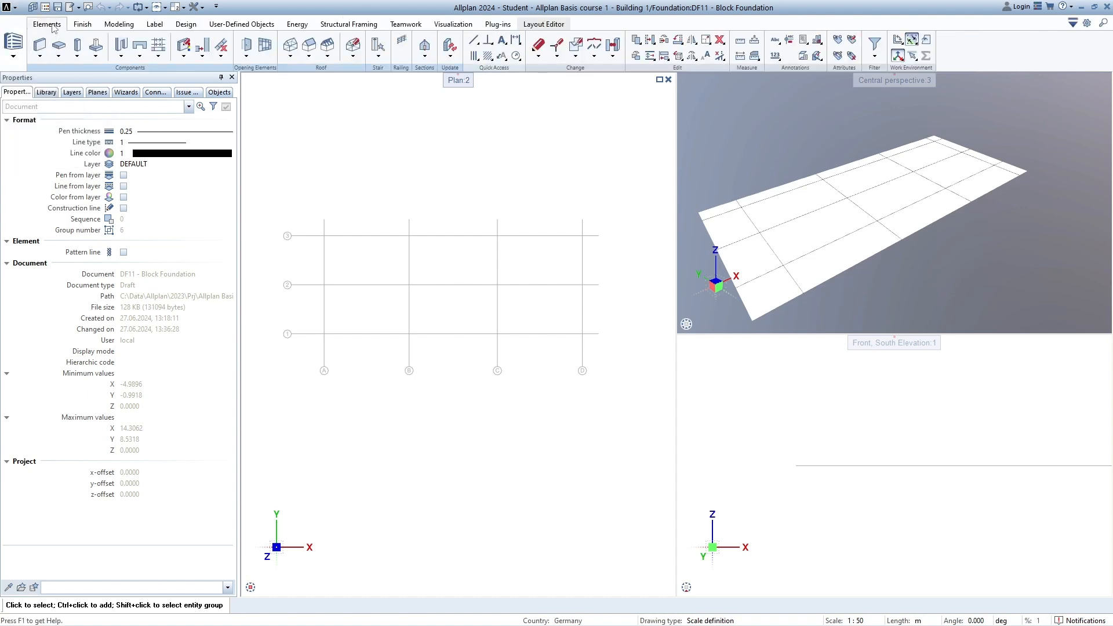
pyautogui.press('ctrl')
pyautogui.press('ctrl')
pyautogui.press('ctrl')
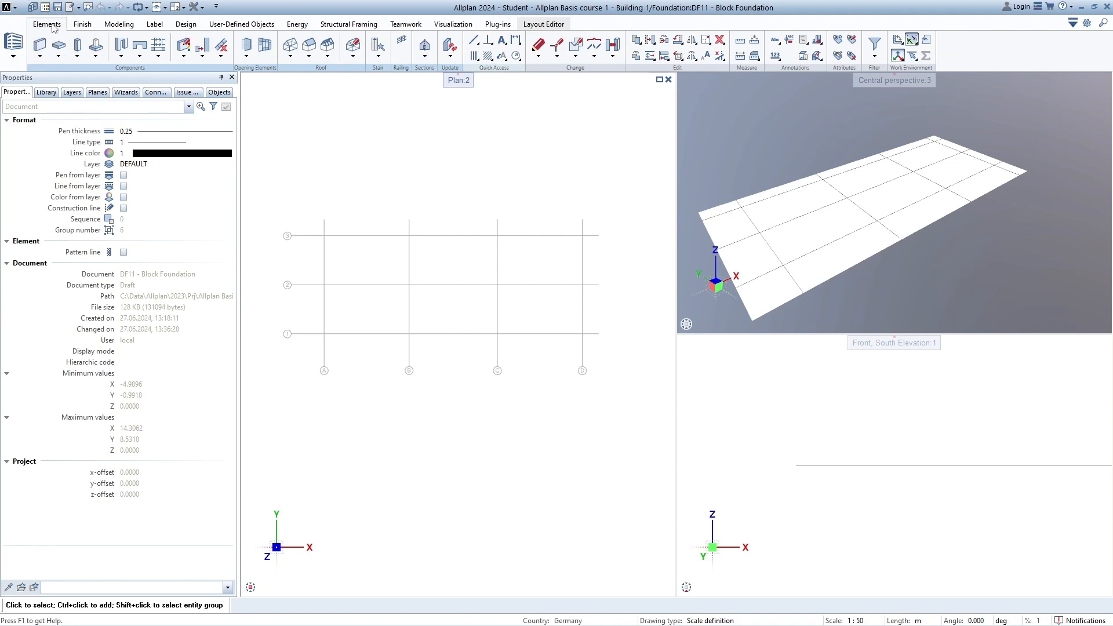
pyautogui.click(96, 57)
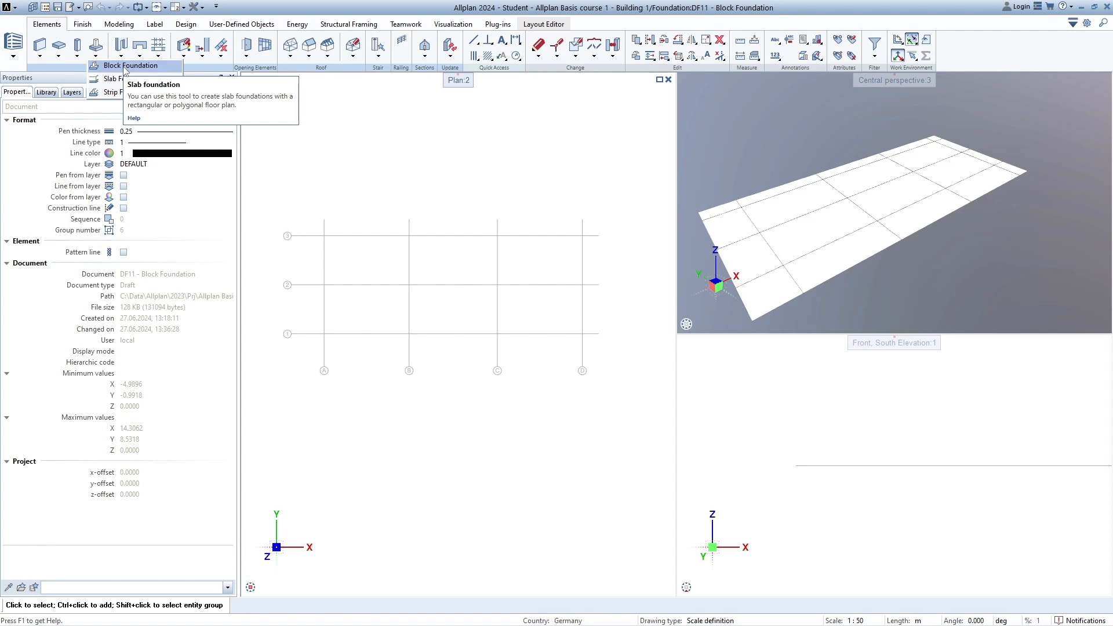
pyautogui.click(126, 66)
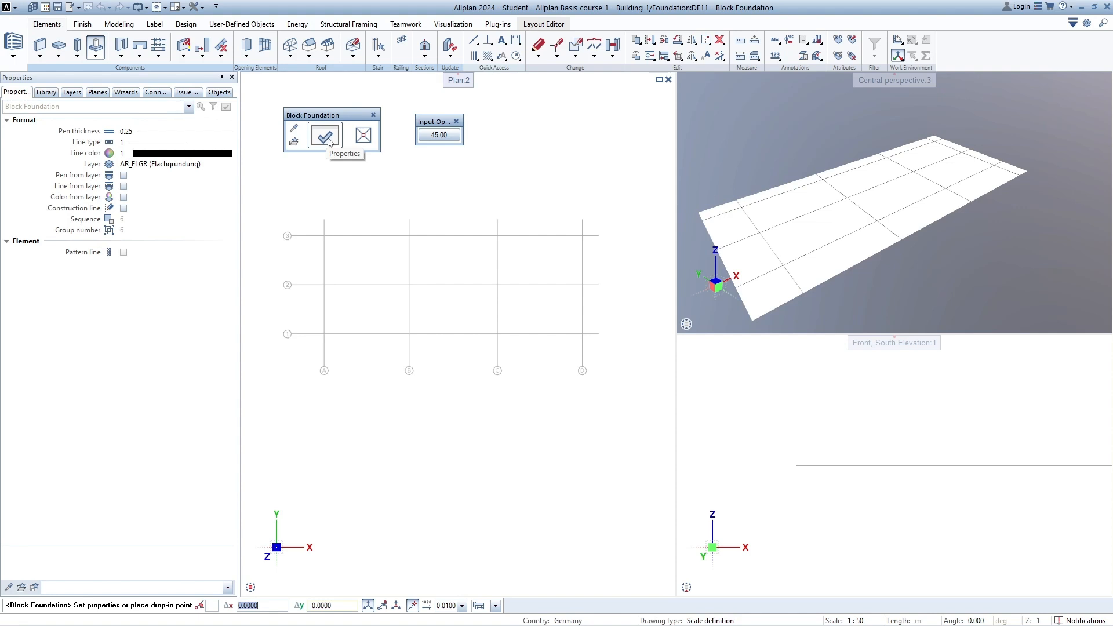
pyautogui.click(328, 142)
pyautogui.moveTo(519, 85); pyautogui.dragTo(597, 107)
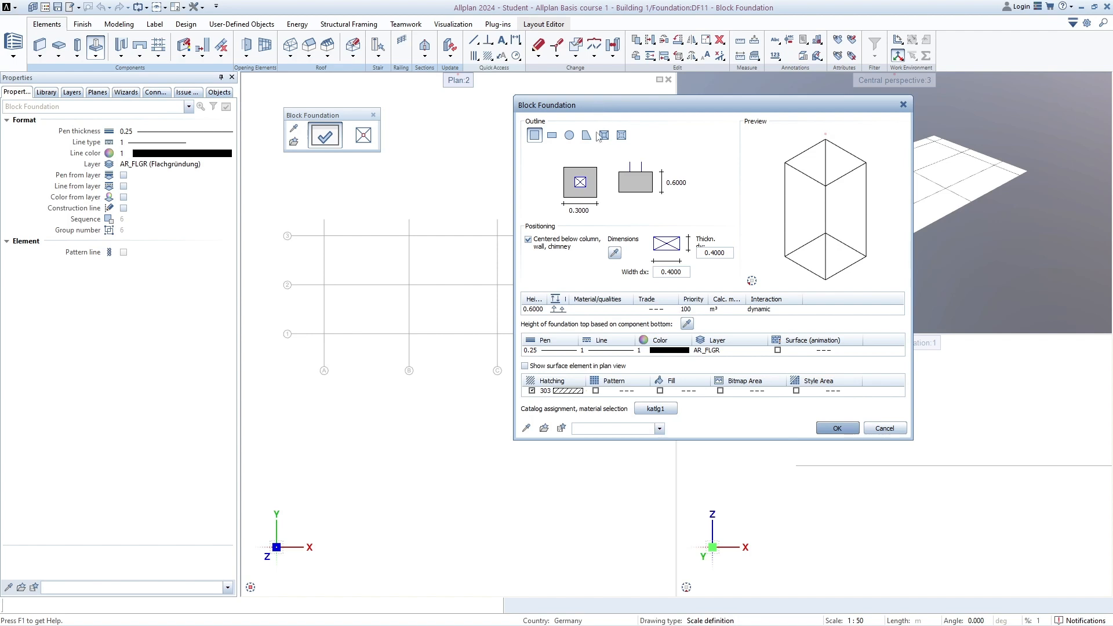
# Step: Use the square outline for the block foundation and set its side length to 1.2 m
pyautogui.click(552, 138)
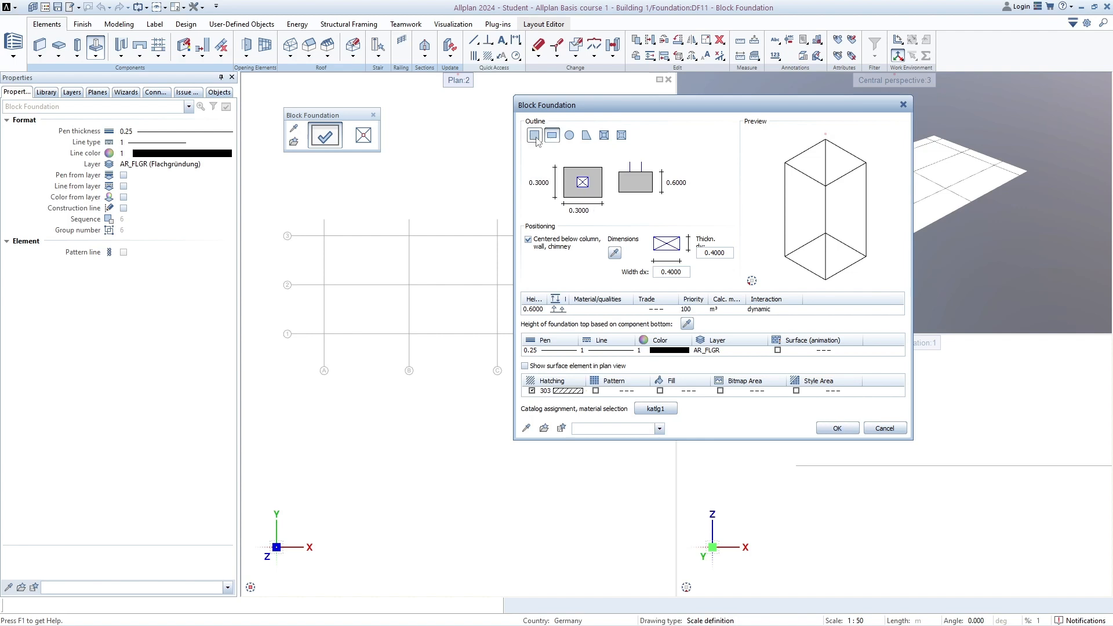
pyautogui.click(536, 138)
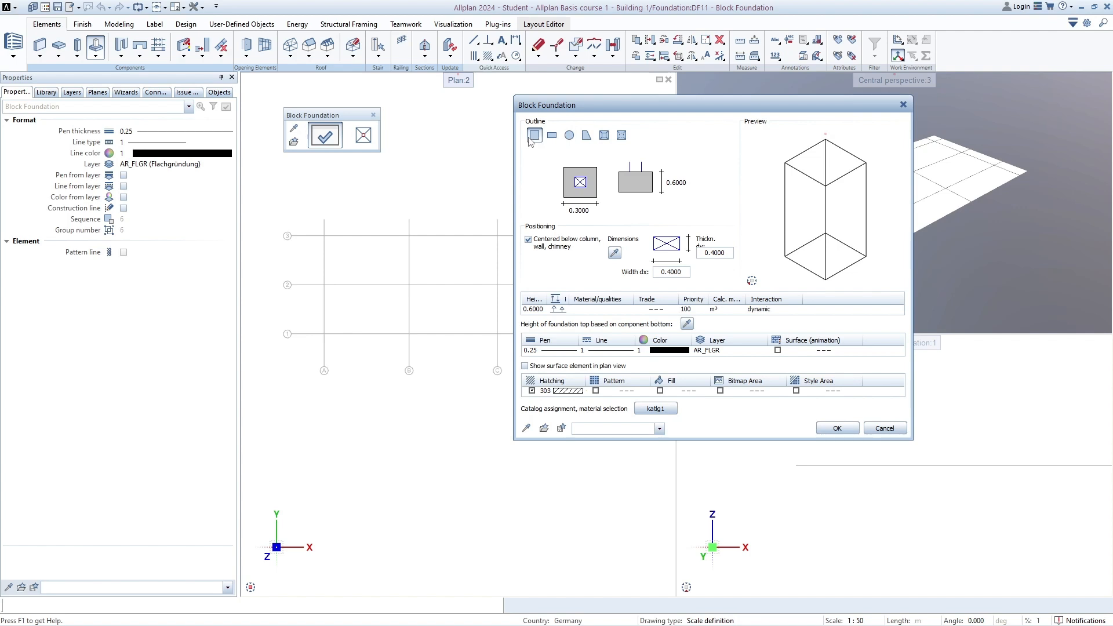
pyautogui.click(583, 211)
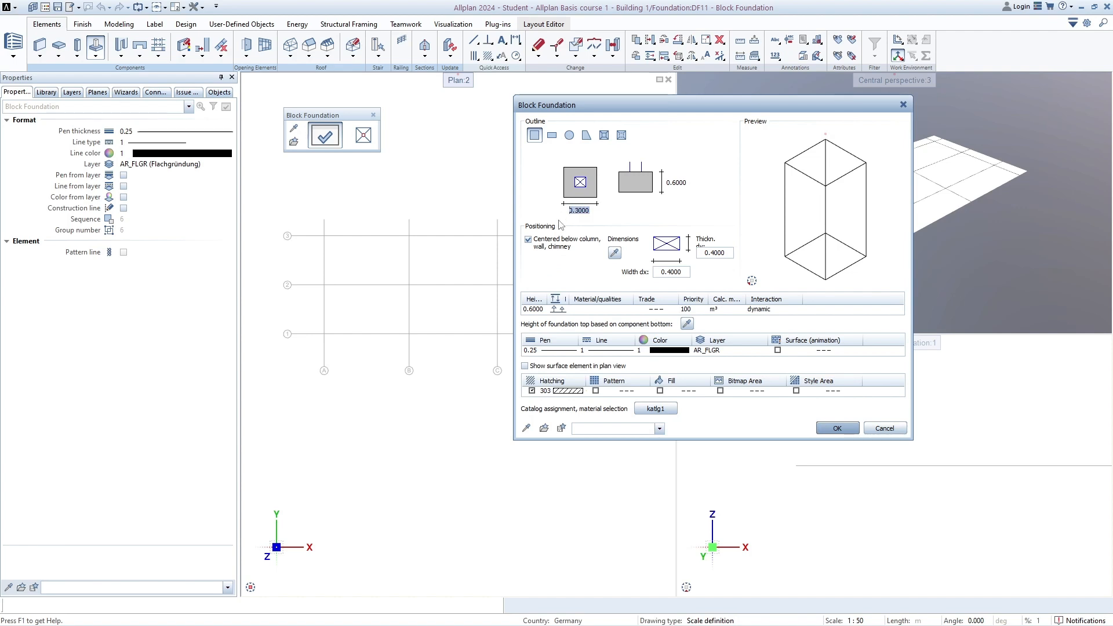
pyautogui.write('1,2')
pyautogui.press('Return')
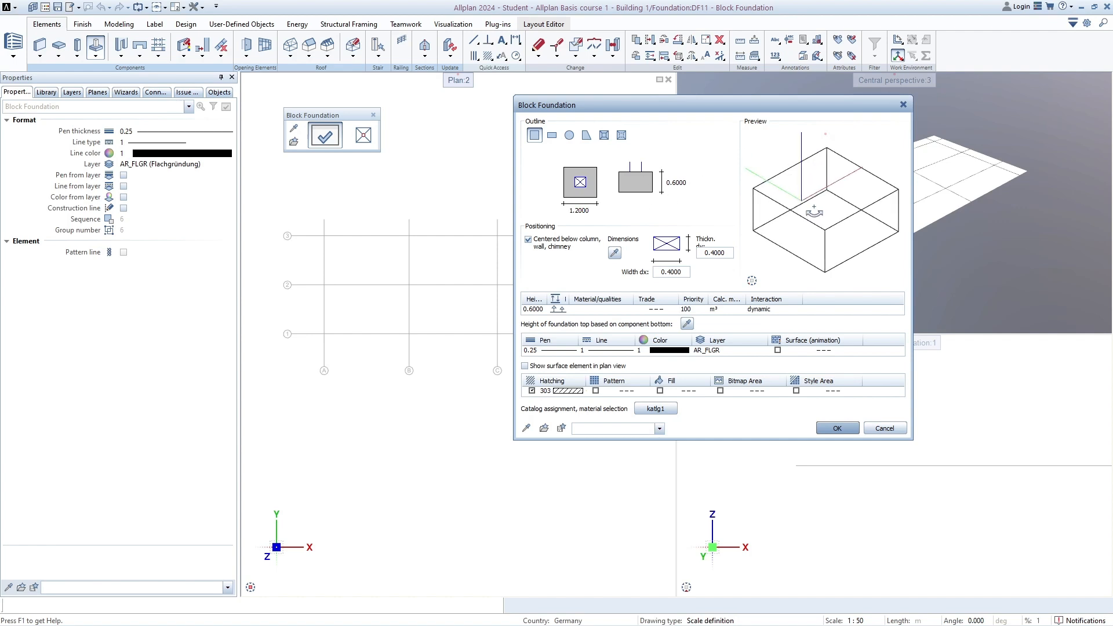
# Step: Change the block foundation preview from wireframe to Animation display
pyautogui.moveTo(815, 211); pyautogui.dragTo(819, 216)
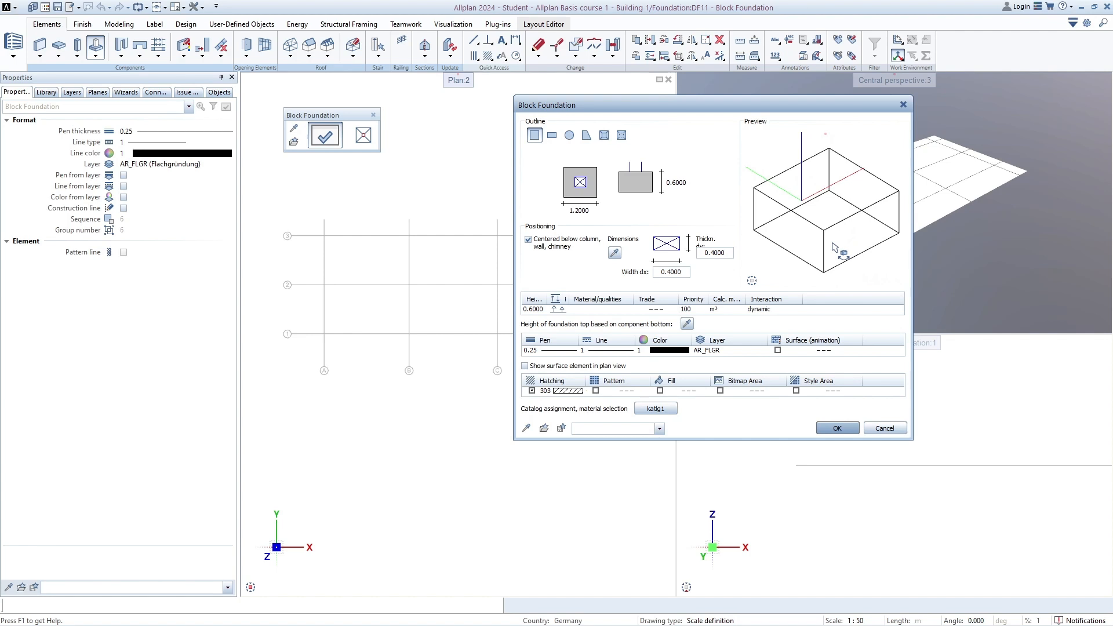
pyautogui.moveTo(846, 290)
pyautogui.click(900, 281)
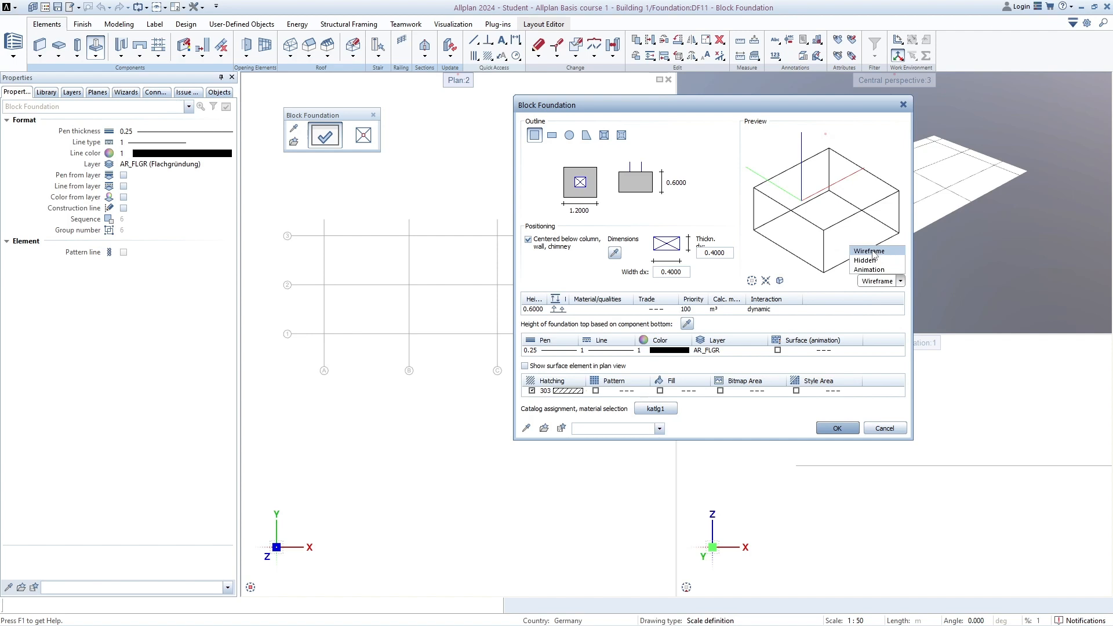
pyautogui.click(869, 270)
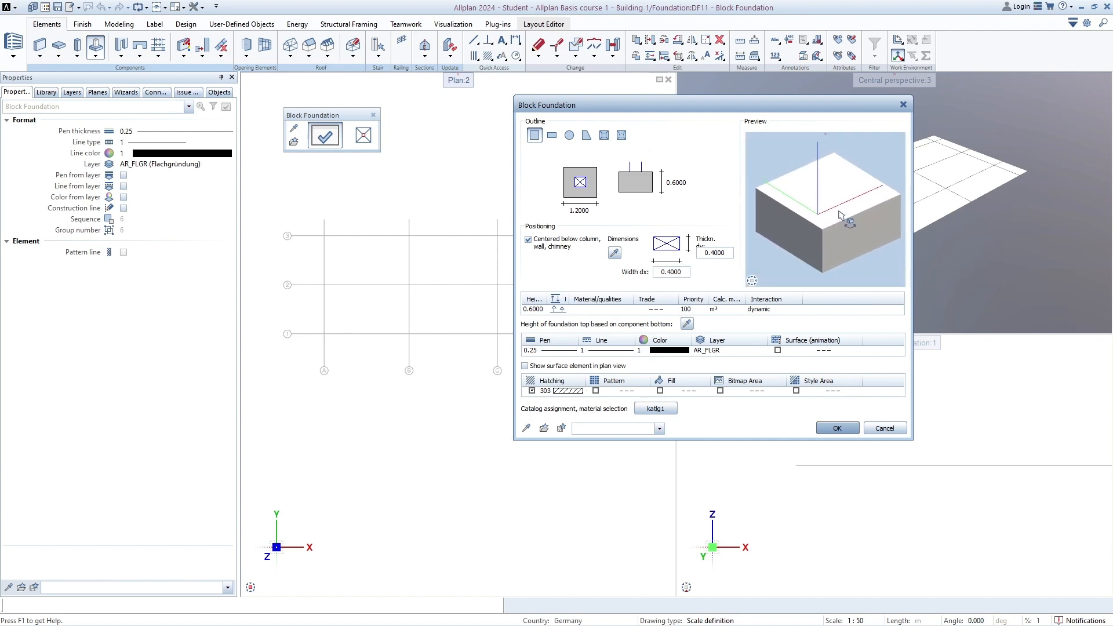
# Step: Keep the preview in Animation display and turn off centering the block foundation below a column, wall or chimney
pyautogui.moveTo(825, 200)
pyautogui.mouseDown(button='right')
pyautogui.moveTo(825, 243)
pyautogui.moveTo(823, 213)
pyautogui.mouseUp(button='right')
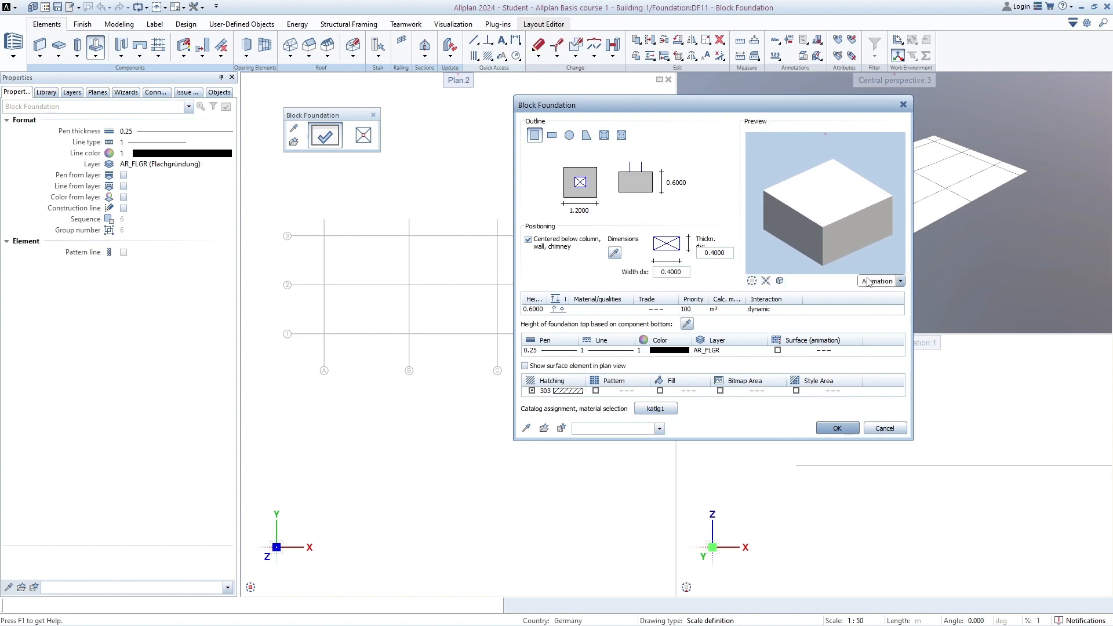
pyautogui.click(878, 283)
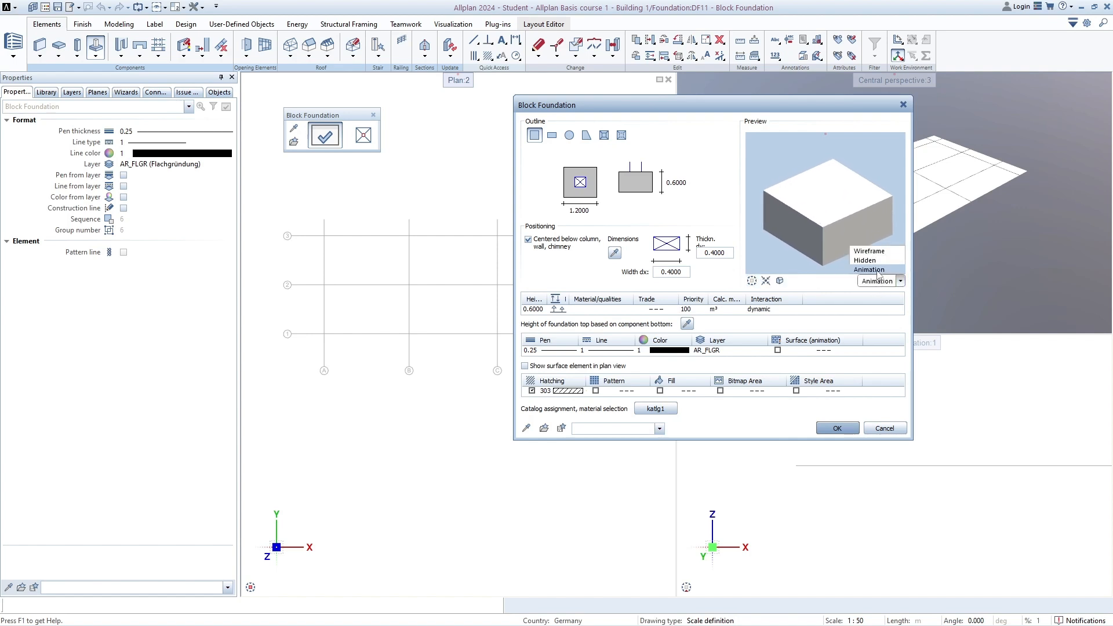
pyautogui.click(870, 270)
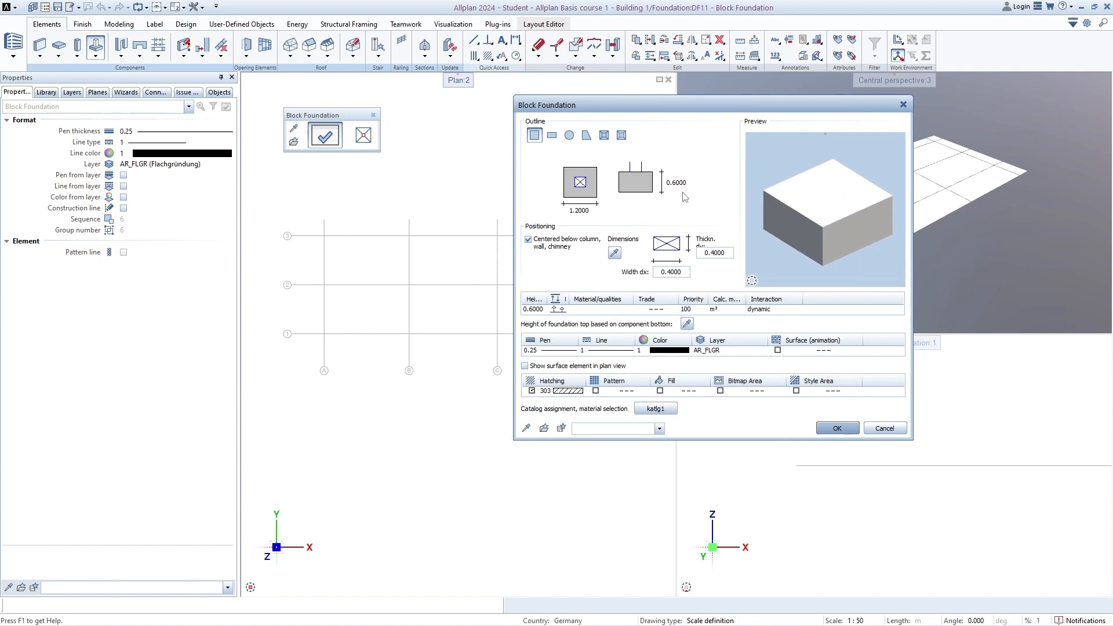
pyautogui.click(676, 184)
pyautogui.click(528, 239)
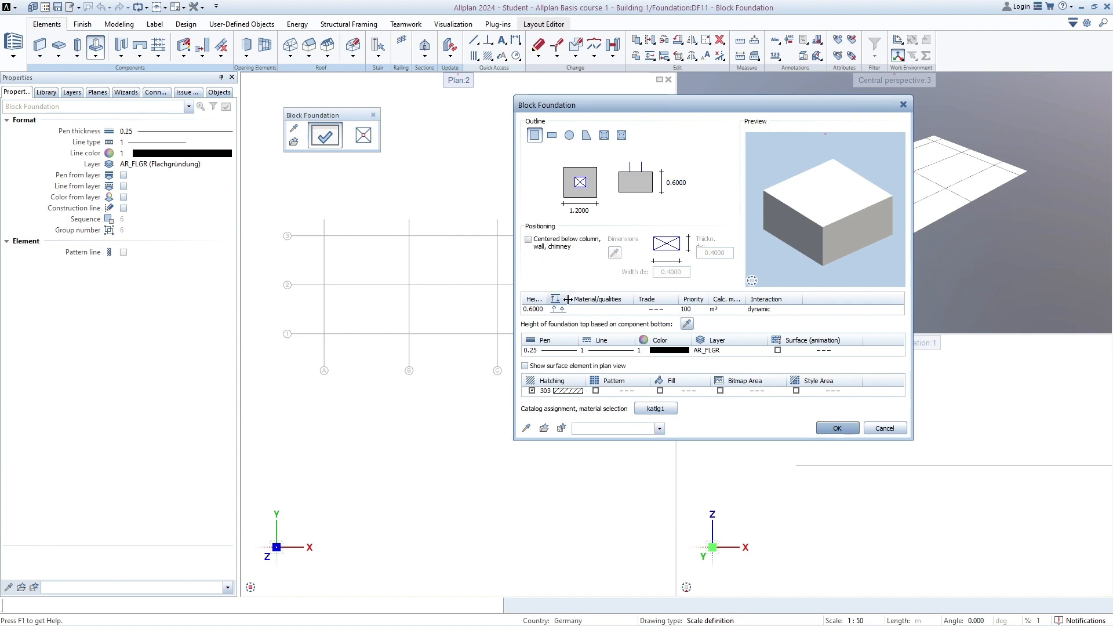
# Step: Widen the Height and Relative height columns of the block foundation's parameter table
pyautogui.moveTo(569, 300); pyautogui.dragTo(629, 307)
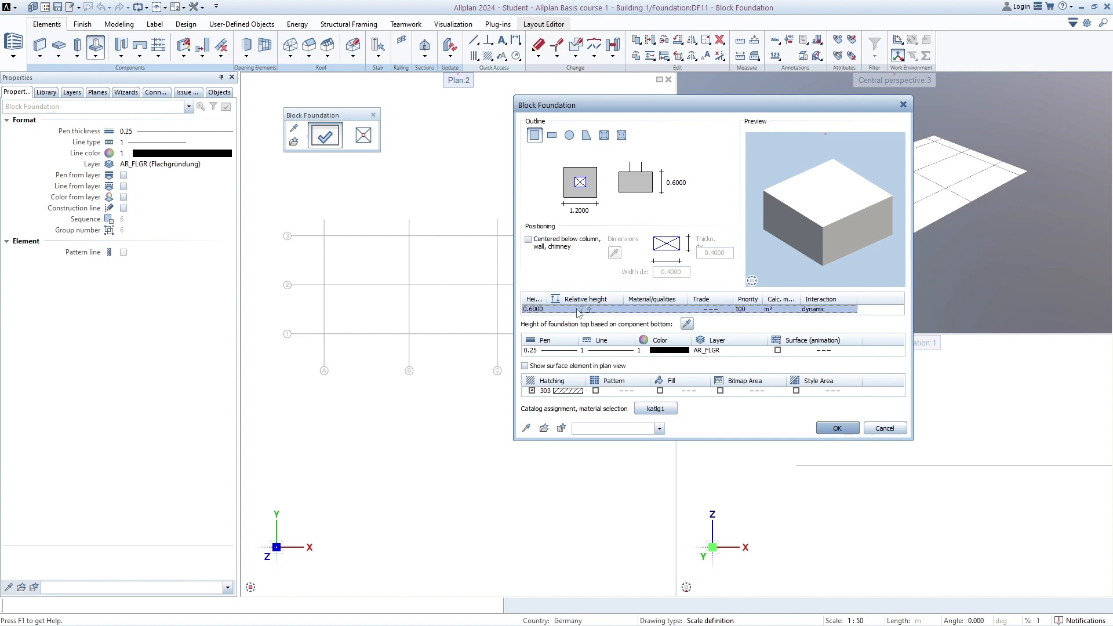
pyautogui.moveTo(547, 301)
pyautogui.mouseDown()
pyautogui.moveTo(569, 301)
pyautogui.moveTo(554, 301)
pyautogui.mouseUp()
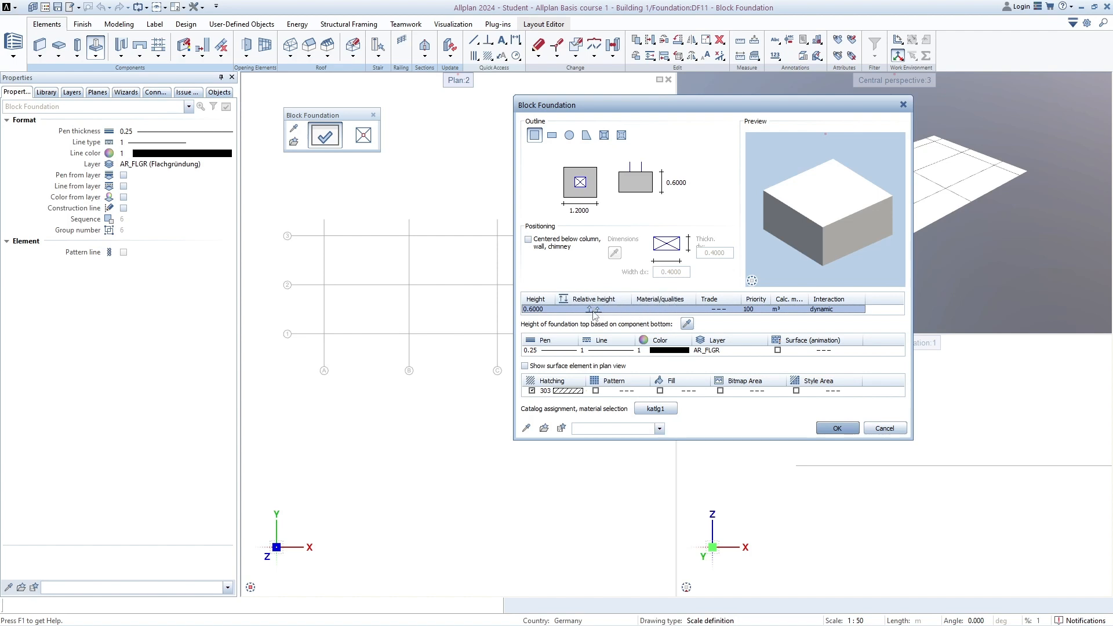
pyautogui.press('ctrl')
pyautogui.press('ctrl')
pyautogui.press('ctrl')
pyautogui.press('ctrl')
# Step: Set the foundation's top level relative to the upper plane with an offset of 0
pyautogui.click(594, 312)
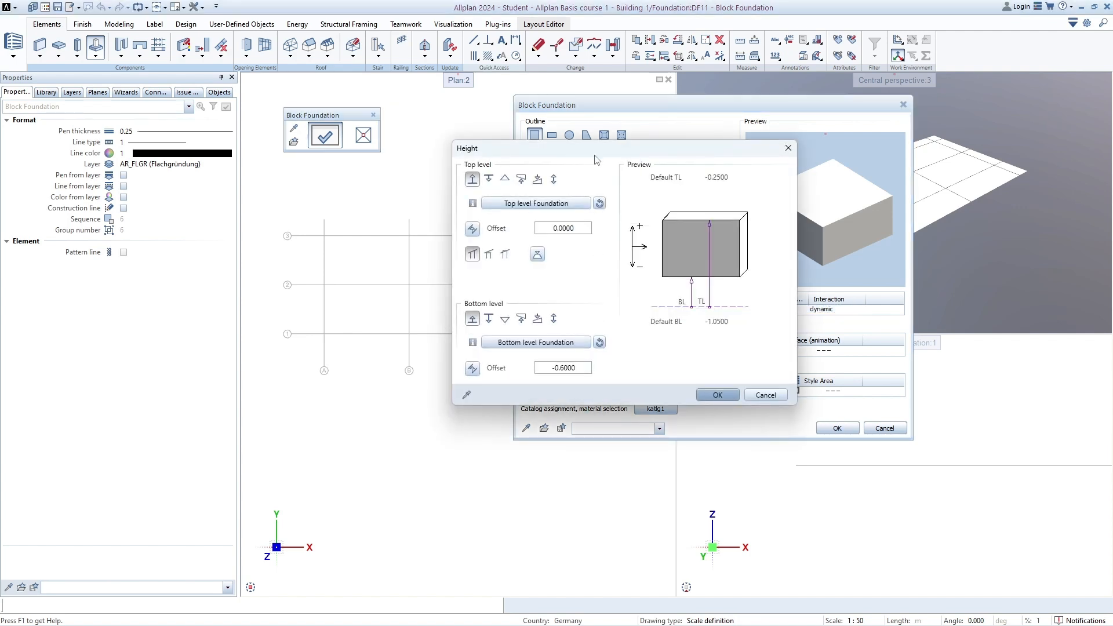
pyautogui.moveTo(594, 154); pyautogui.dragTo(321, 192)
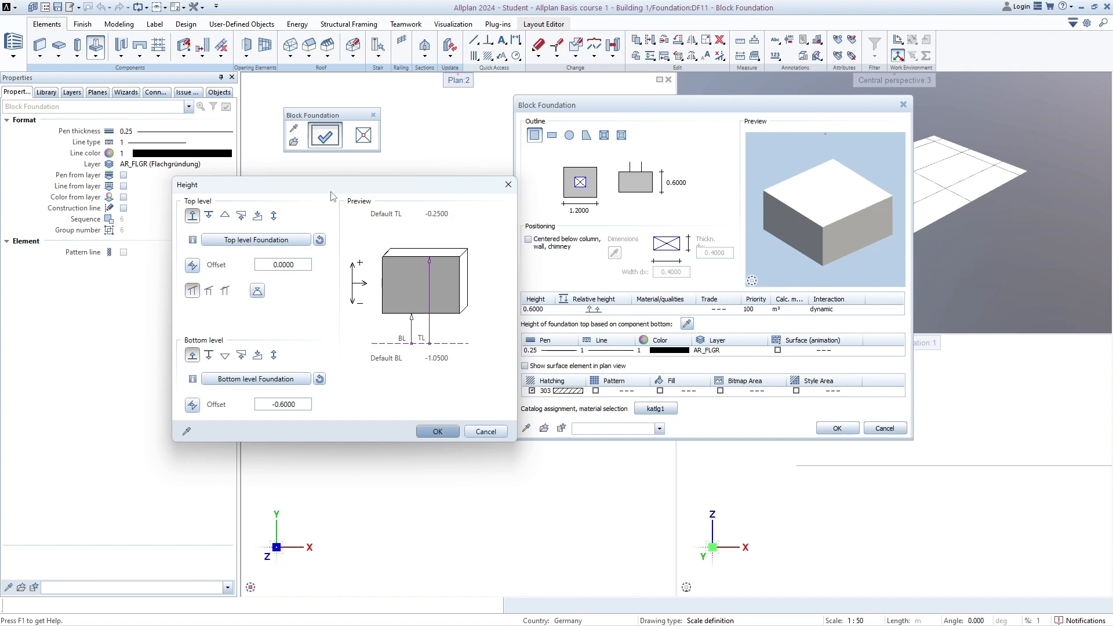
pyautogui.moveTo(277, 188); pyautogui.dragTo(266, 179)
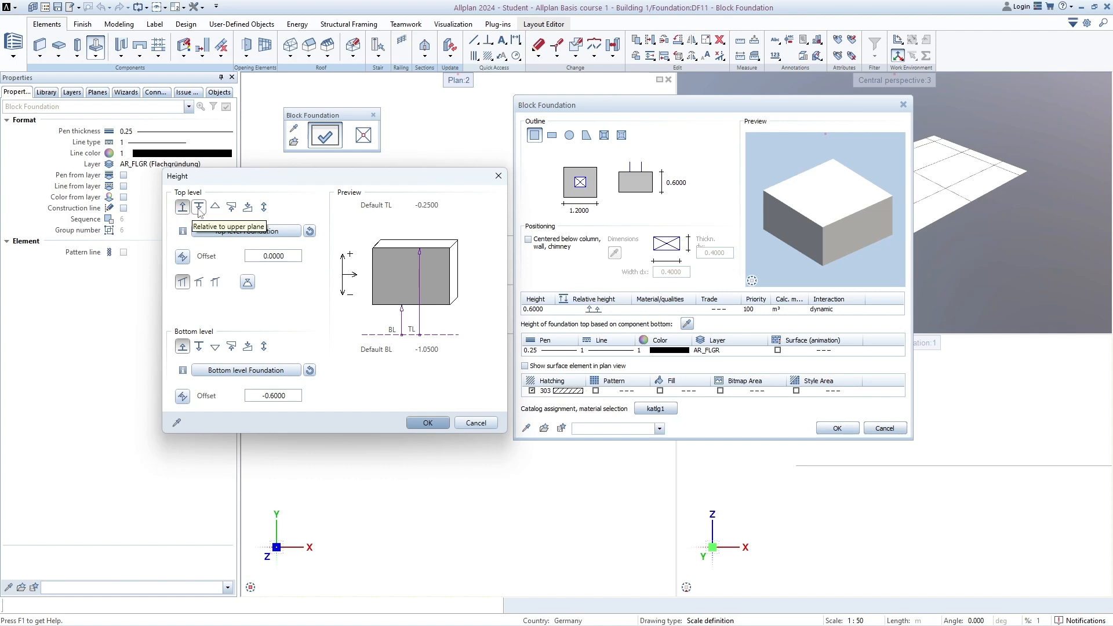
pyautogui.click(199, 208)
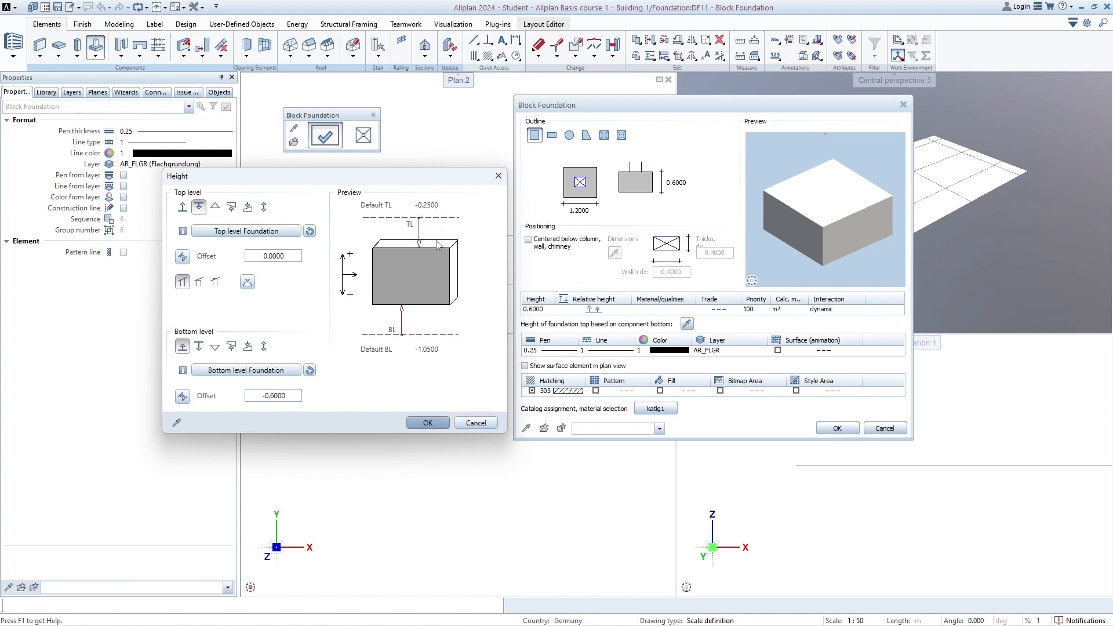
pyautogui.doubleClick(273, 255)
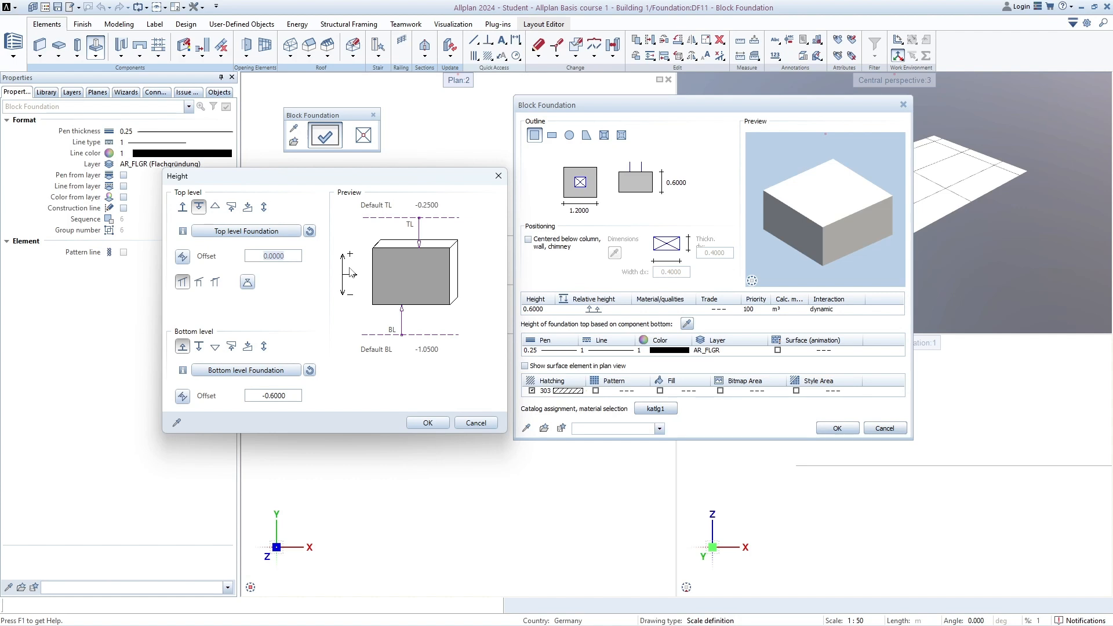
pyautogui.press('BackSpace')
pyautogui.write('-1')
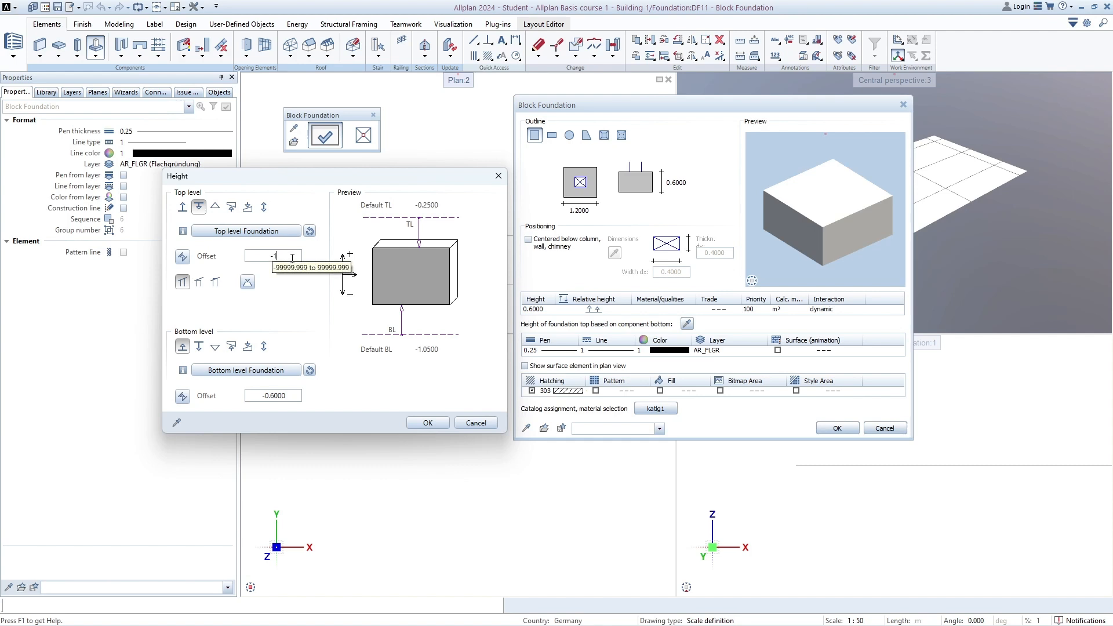
pyautogui.moveTo(278, 256); pyautogui.dragTo(245, 255)
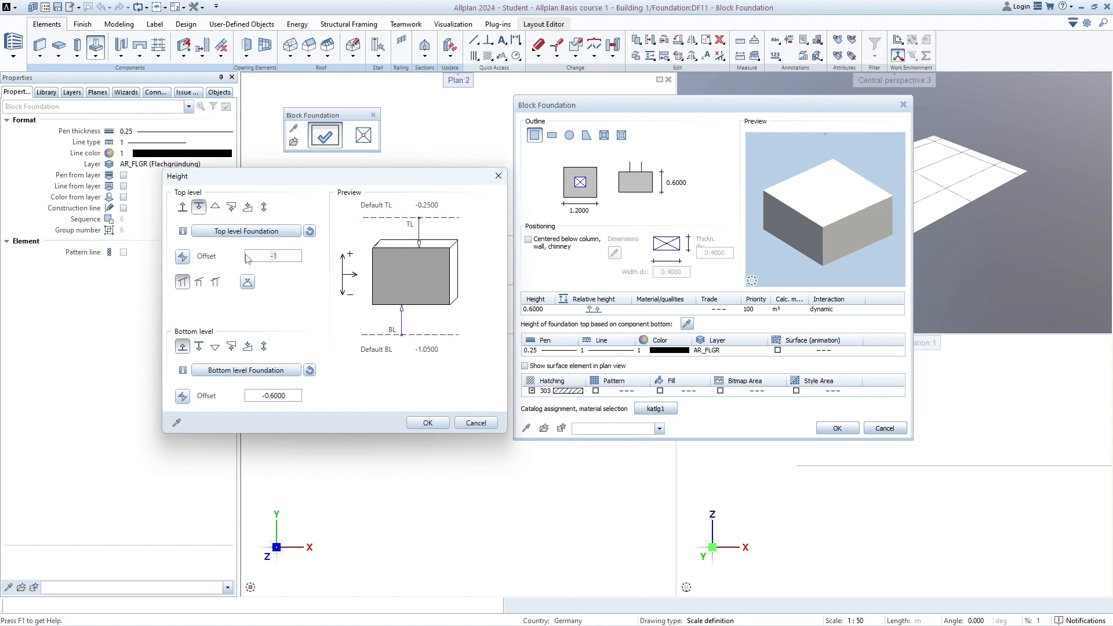
pyautogui.write('0')
# Step: Set the foundation's bottom level offset to 0 and apply the height settings
pyautogui.click(291, 395)
pyautogui.write('0')
pyautogui.press('Tab')
pyautogui.click(428, 424)
pyautogui.moveTo(827, 201); pyautogui.dragTo(804, 210)
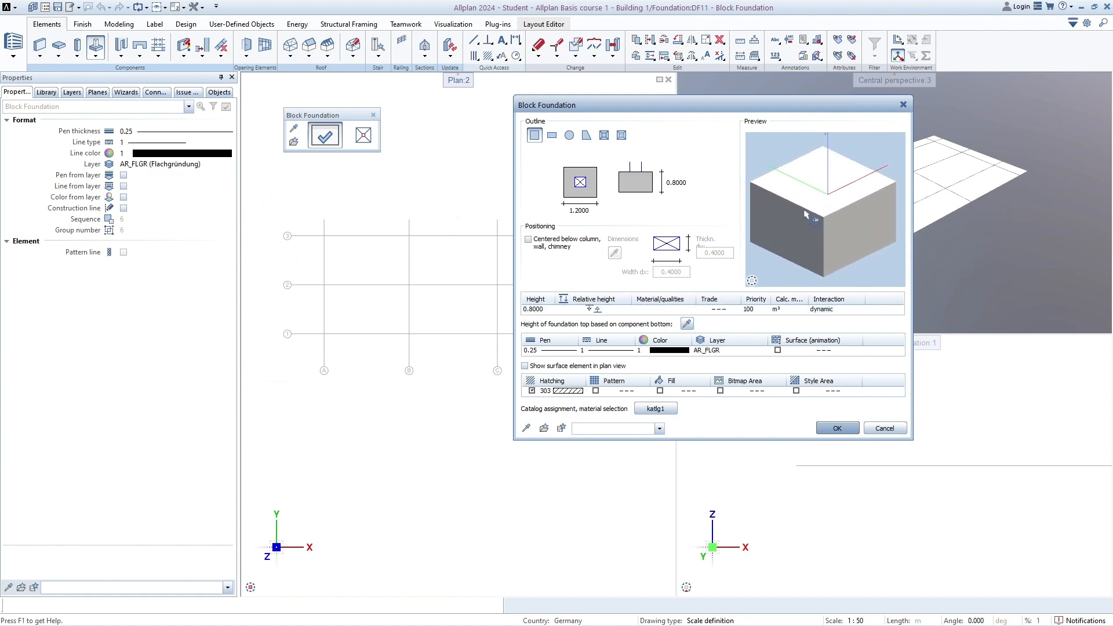
# Step: Assign the Exposed_Concrete surface and the 301 Beton bewehrt style area to the block foundation and apply its properties
pyautogui.click(675, 184)
pyautogui.click(778, 350)
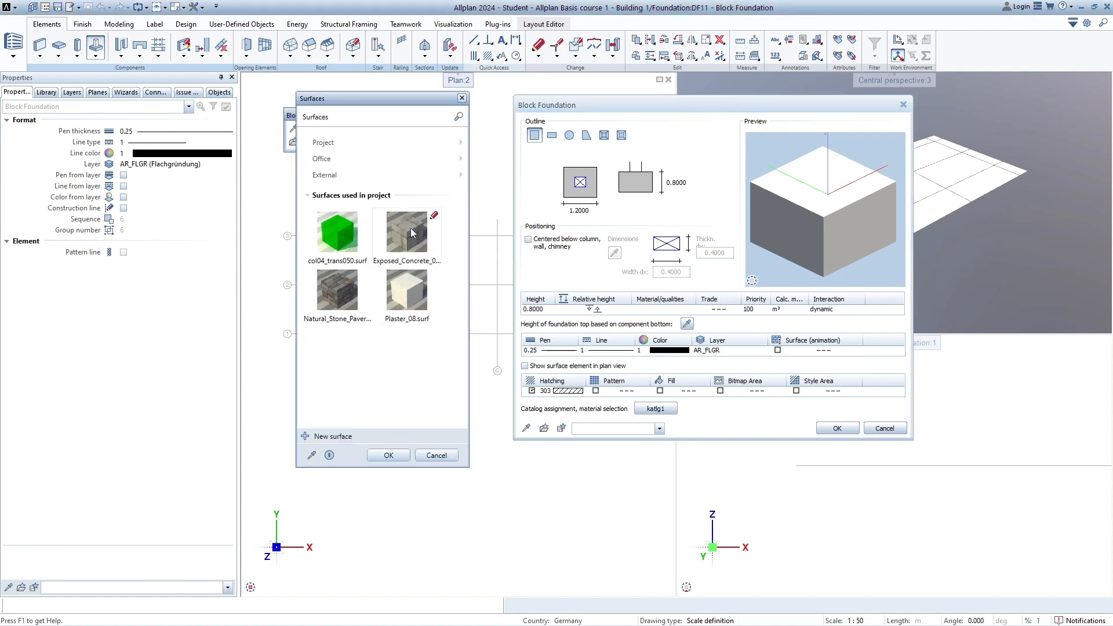
pyautogui.doubleClick(409, 232)
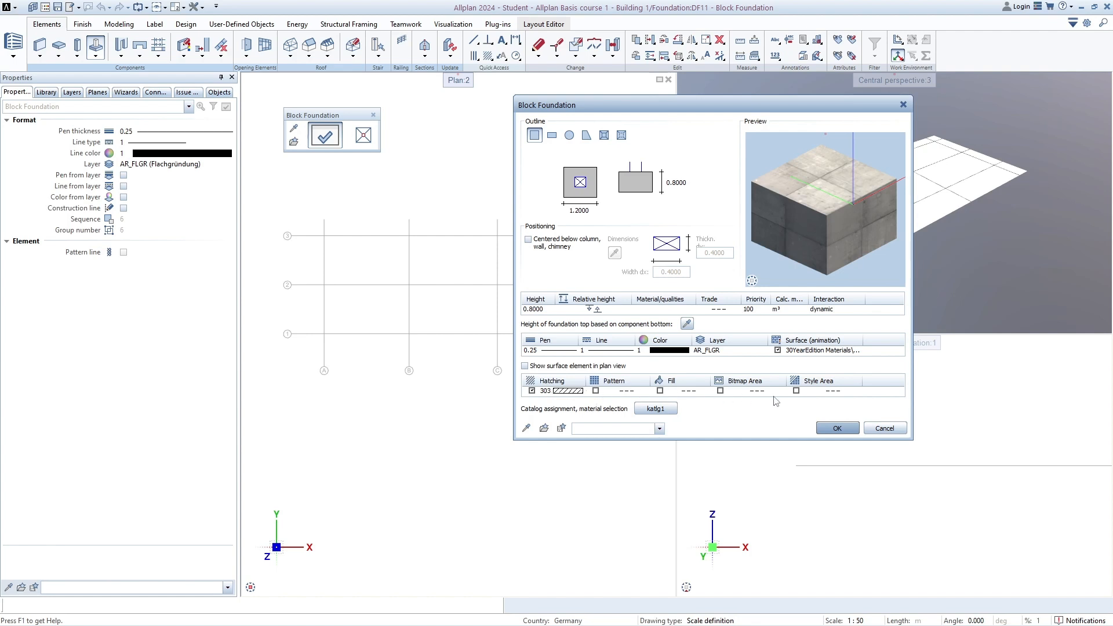
pyautogui.click(796, 391)
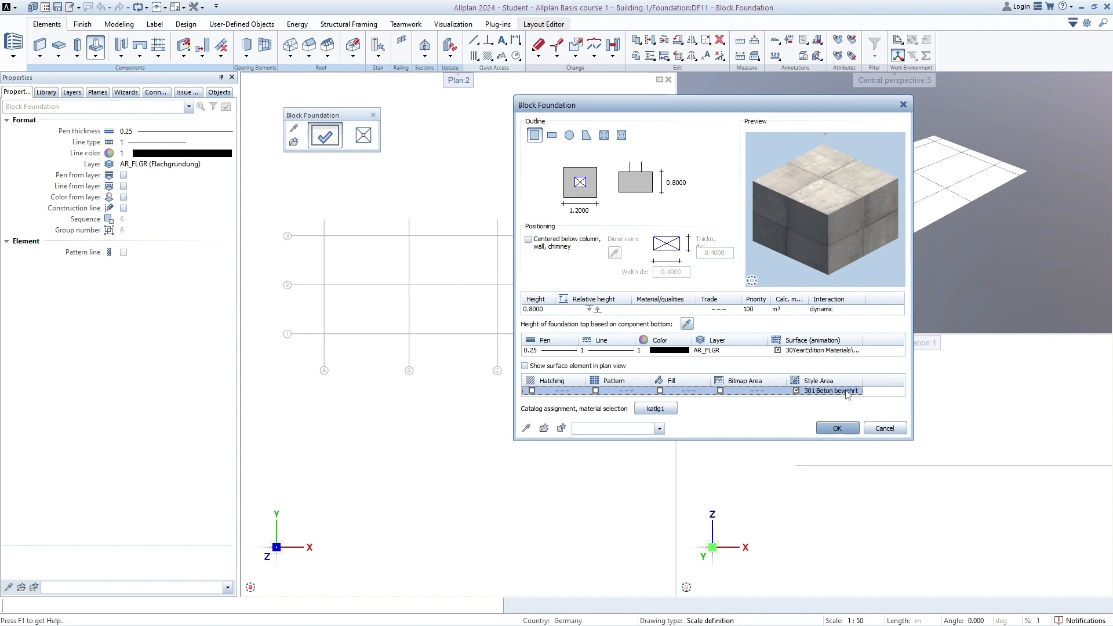
pyautogui.click(838, 427)
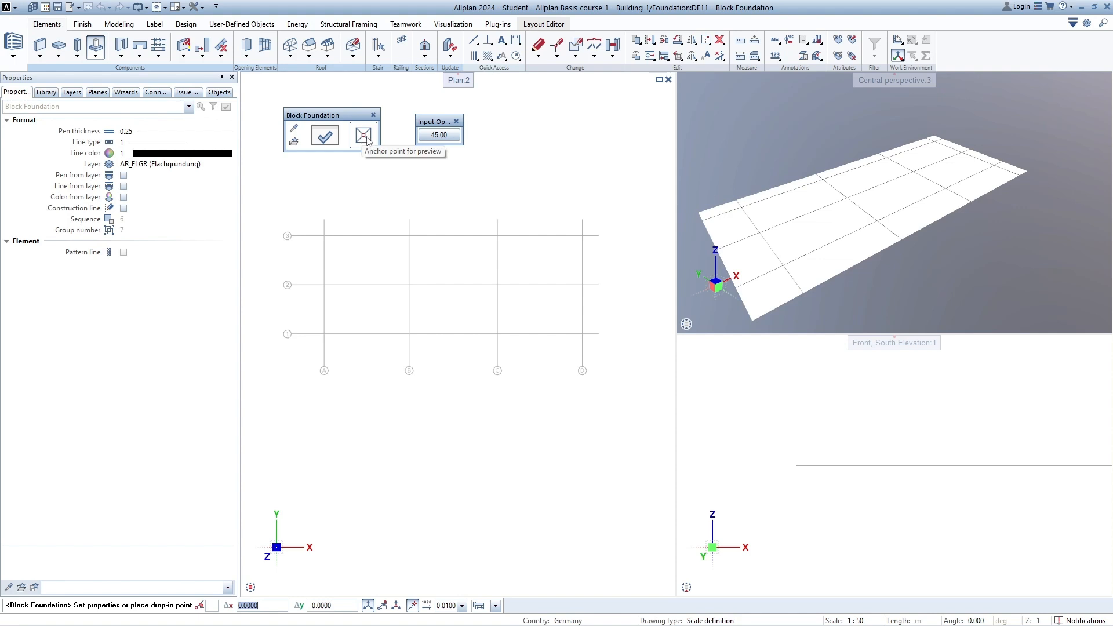
# Step: Set the block foundation's anchor point to its center
pyautogui.click(366, 142)
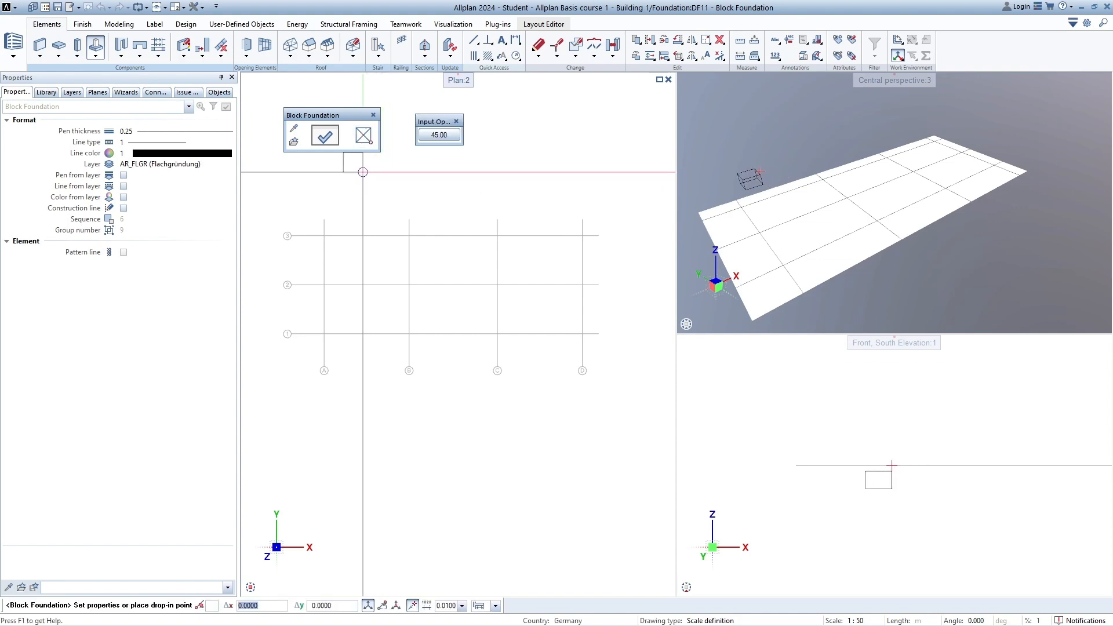
pyautogui.click(366, 141)
pyautogui.click(362, 138)
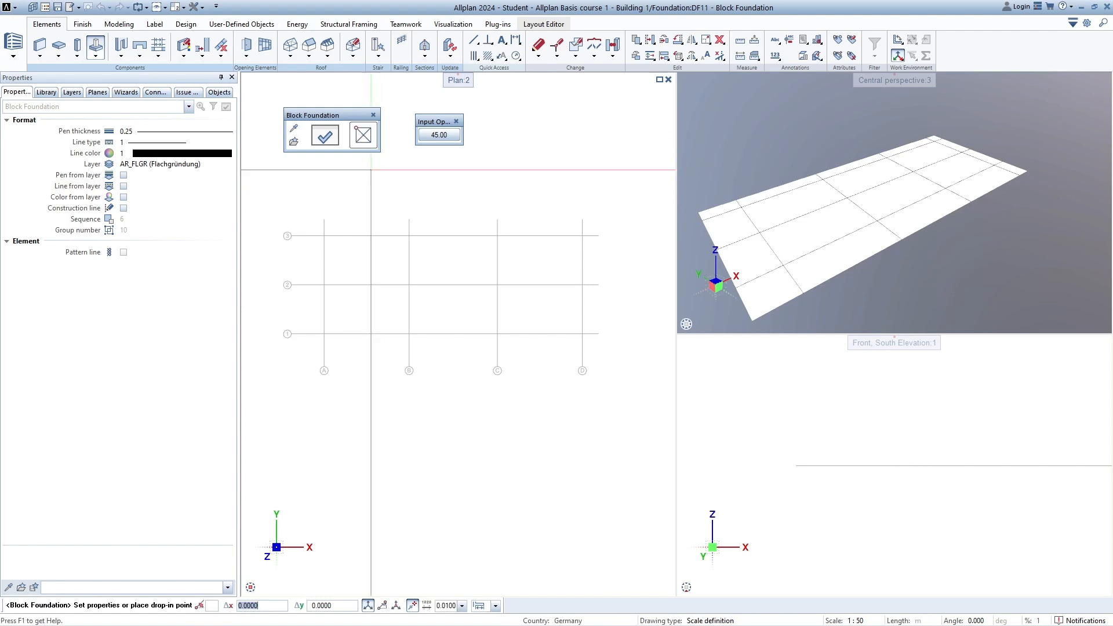
pyautogui.click(362, 136)
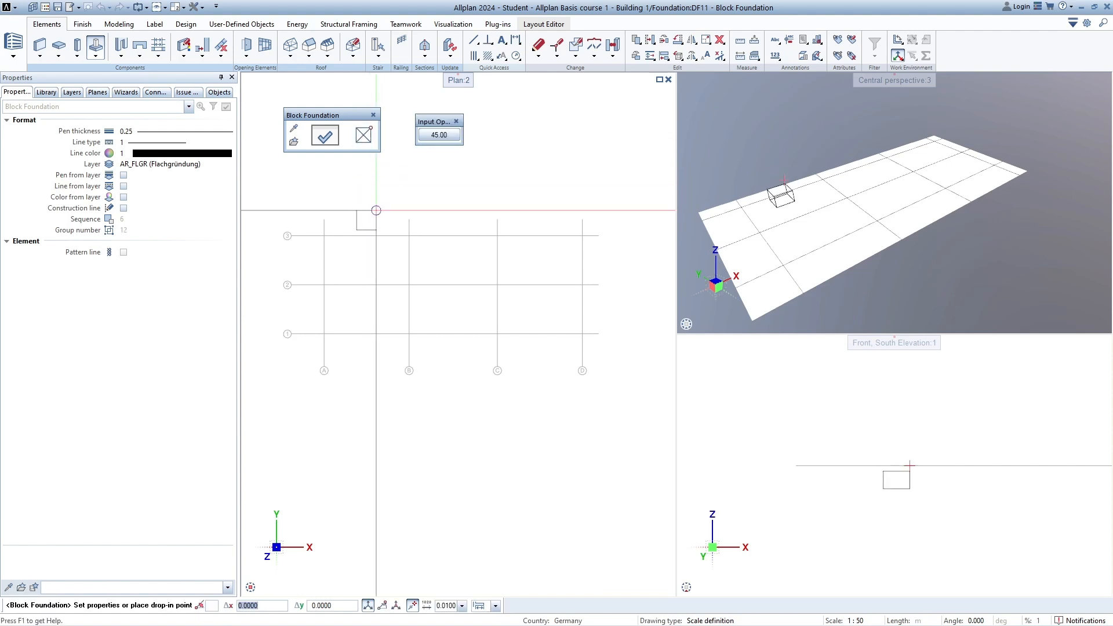
pyautogui.click(363, 137)
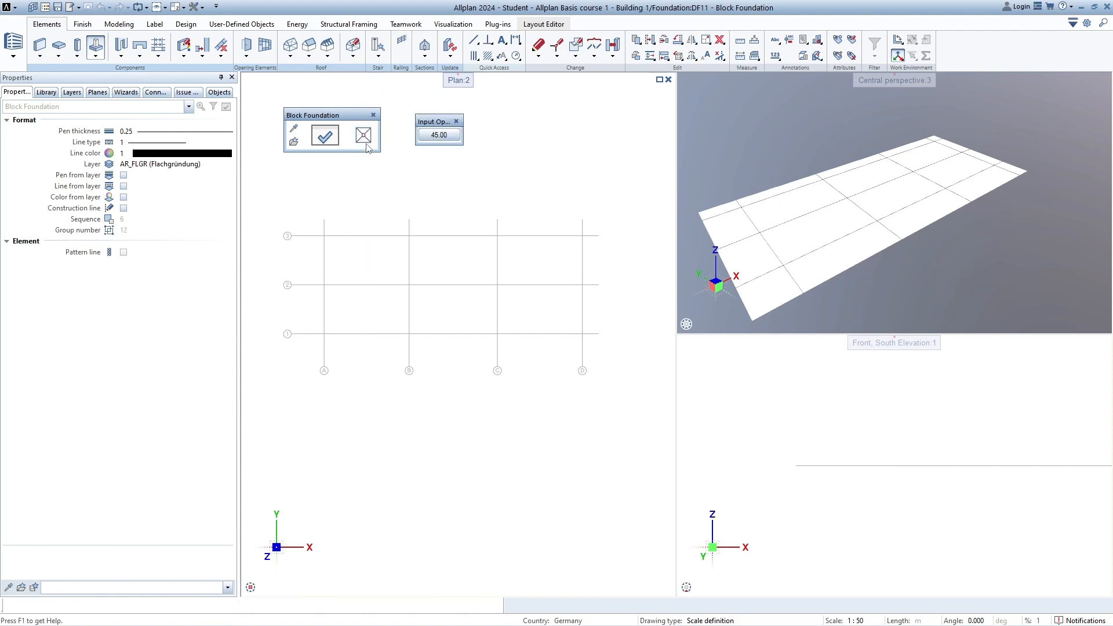
# Step: Place block foundations at grid intersection A3 and along axis 1 at A, B, C and D
pyautogui.click(373, 242)
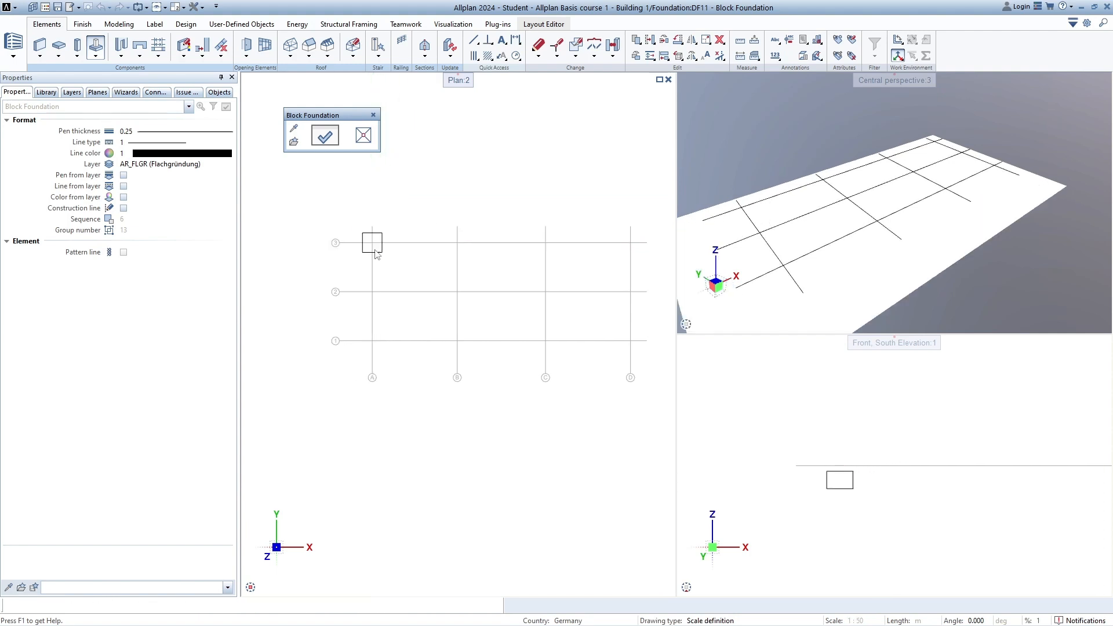
pyautogui.click(372, 341)
pyautogui.moveTo(472, 345); pyautogui.dragTo(341, 340, button='middle')
pyautogui.click(316, 328)
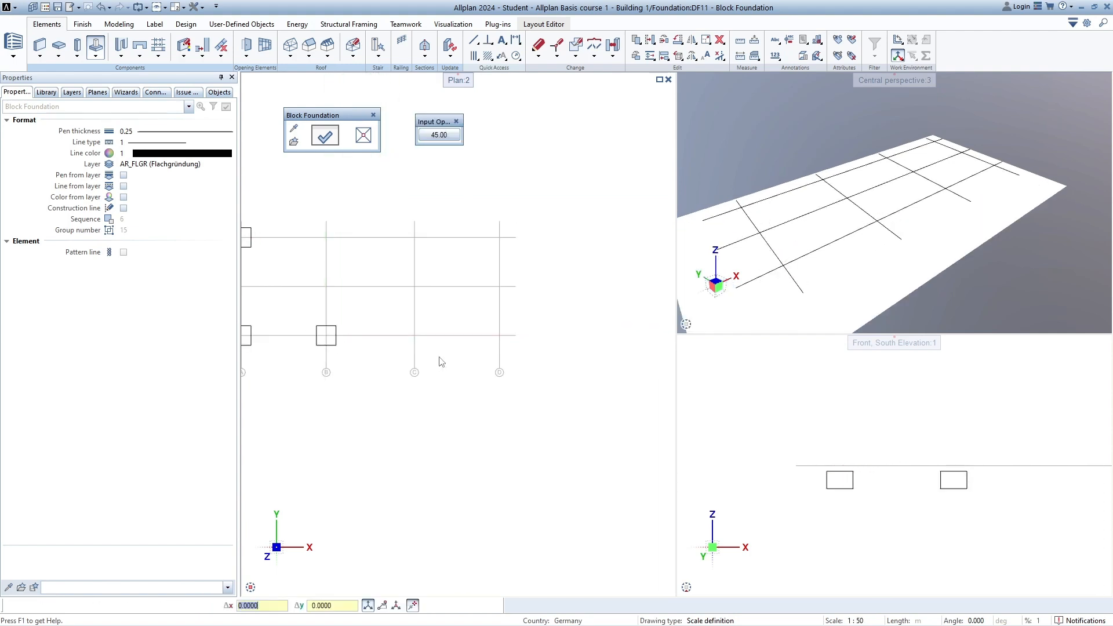
pyautogui.click(405, 327)
pyautogui.click(483, 323)
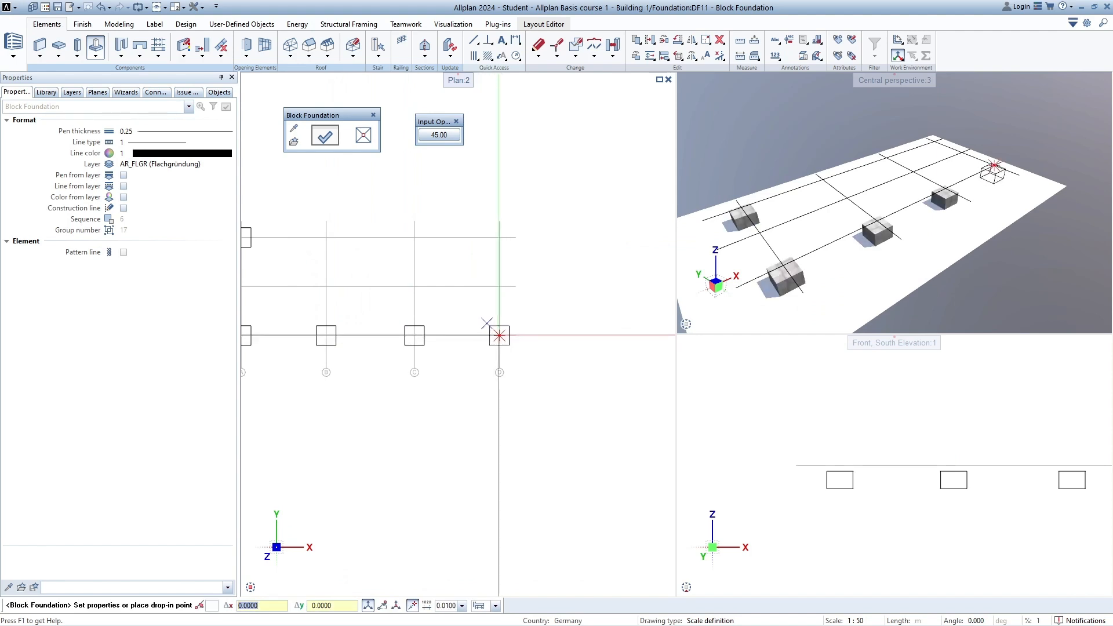
# Step: Place block foundations at grid intersections D3, D2, C3, B3 and A2, and end the placement
pyautogui.click(488, 223)
pyautogui.click(488, 272)
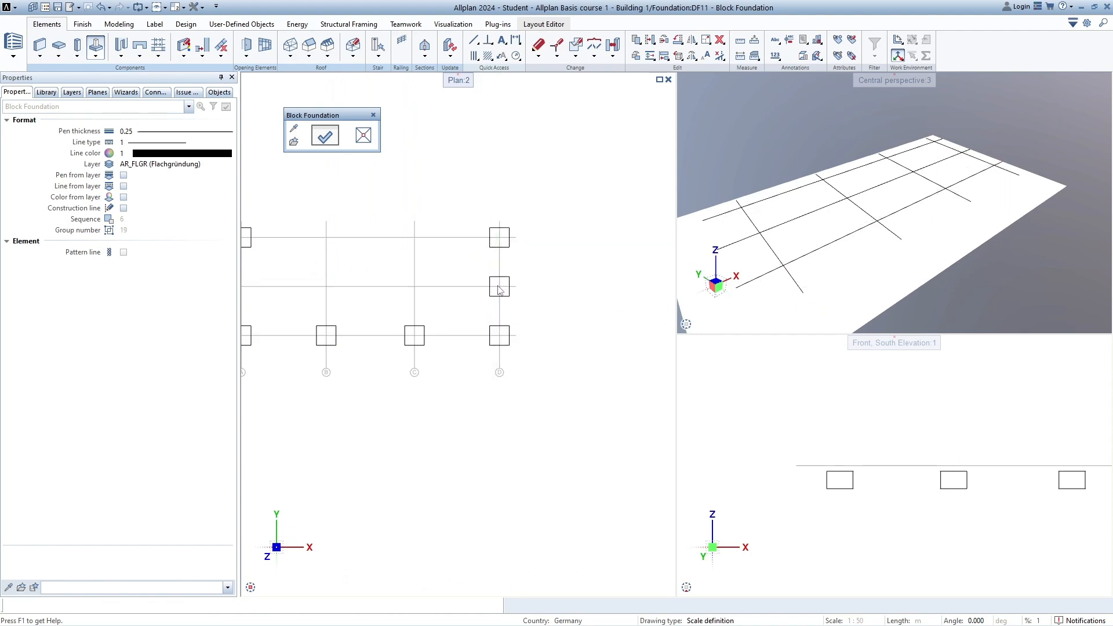
pyautogui.click(403, 222)
pyautogui.click(334, 236)
pyautogui.moveTo(325, 244); pyautogui.dragTo(421, 250, button='middle')
pyautogui.click(335, 294)
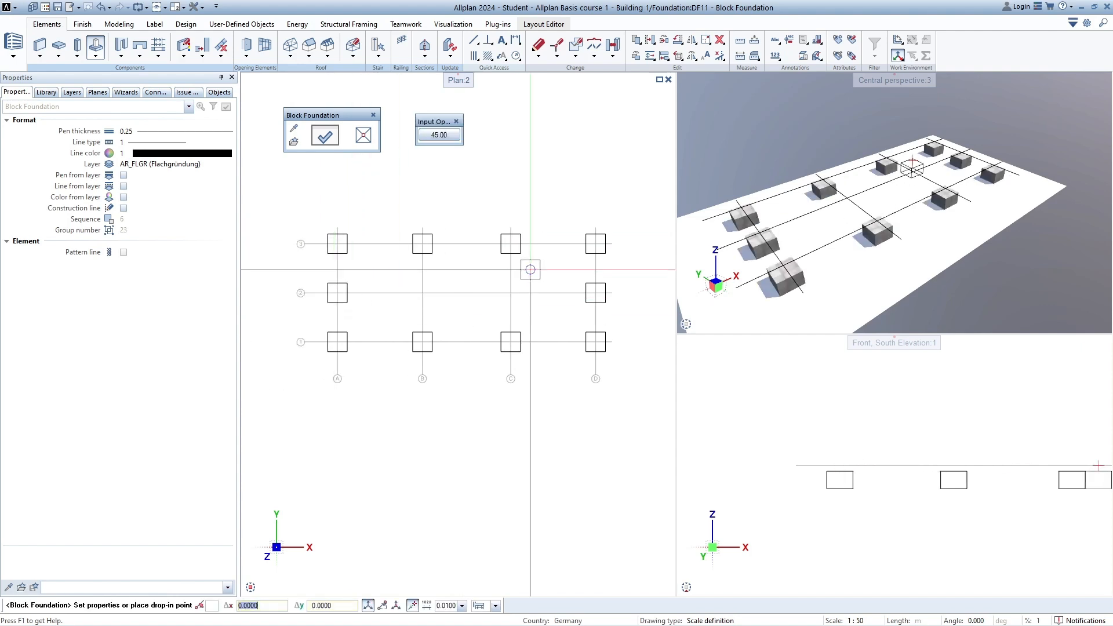
pyautogui.moveTo(531, 278); pyautogui.dragTo(456, 246, button='middle')
pyautogui.press('Escape')
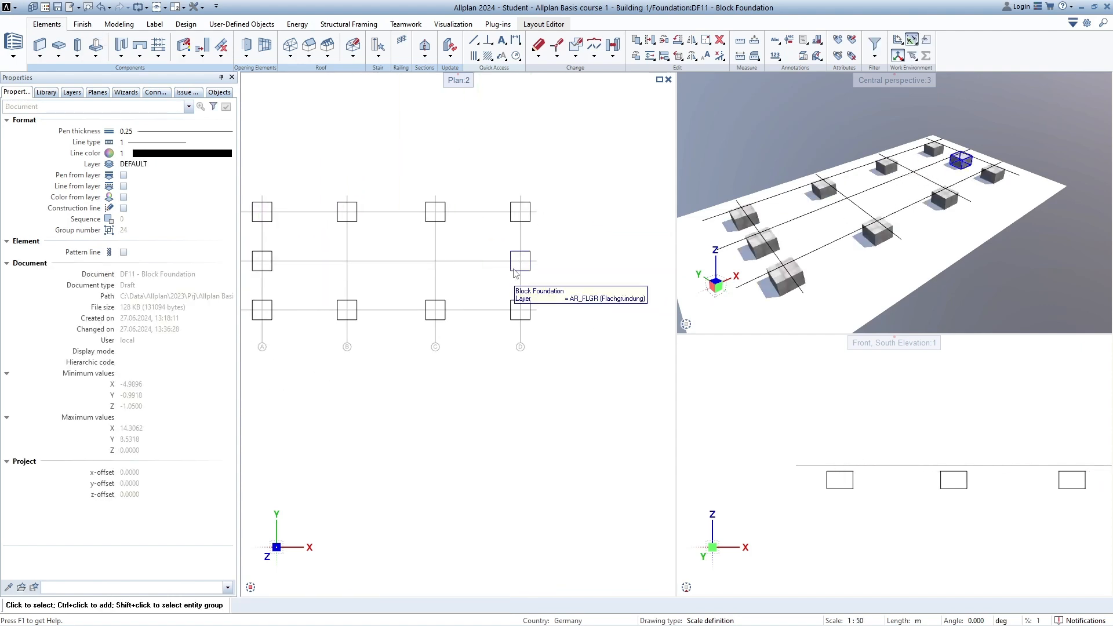
# Step: Examine the placed block foundations in the perspective, south elevation and plan views
pyautogui.moveTo(963, 181); pyautogui.dragTo(785, 314)
pyautogui.press('Escape')
pyautogui.moveTo(941, 262); pyautogui.dragTo(860, 244)
pyautogui.scroll(3, 914, 193)
pyautogui.scroll(-5, 913, 193)
pyautogui.scroll(4, 932, 198)
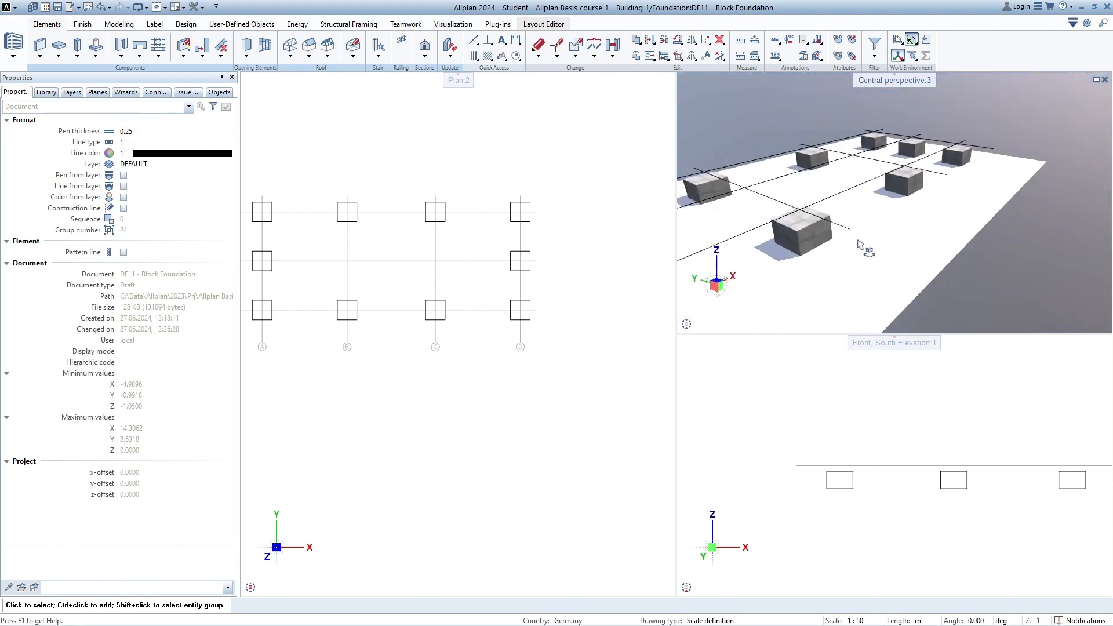
pyautogui.moveTo(860, 244); pyautogui.dragTo(920, 191, button='middle')
pyautogui.scroll(-3, 980, 487)
pyautogui.middleClick(971, 414)
pyautogui.middleClick(971, 414)
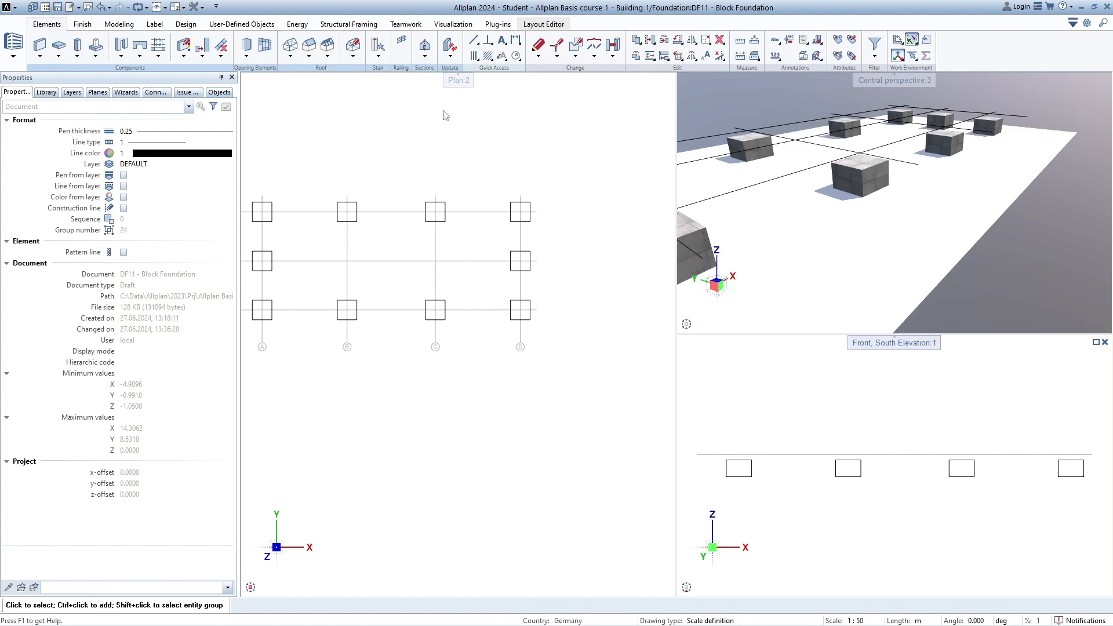
pyautogui.middleClick(486, 316)
pyautogui.middleClick(486, 316)
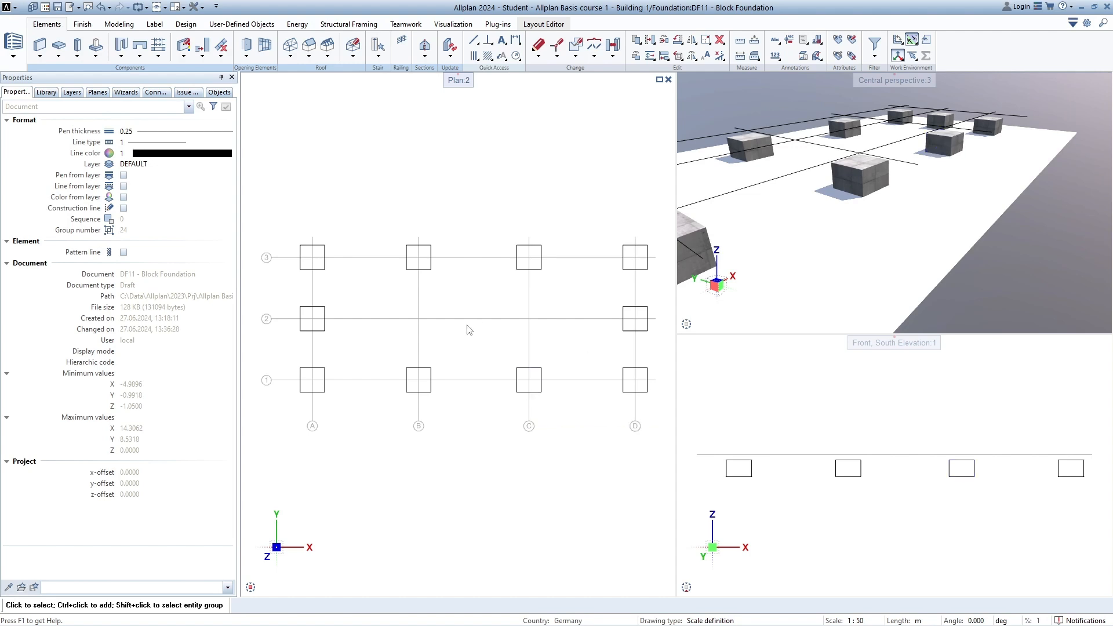
# Step: Save the document, switch drawing file 11 Block Foundation to reference mode, and make drawing file 12 Strip Foundation current
pyautogui.click(56, 8)
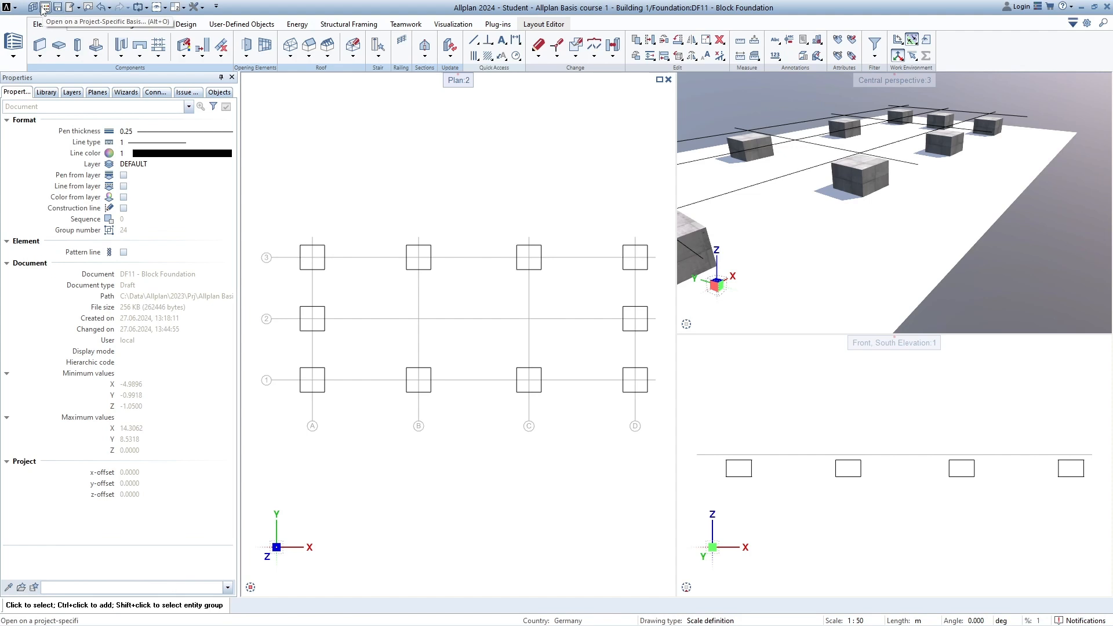
pyautogui.click(45, 8)
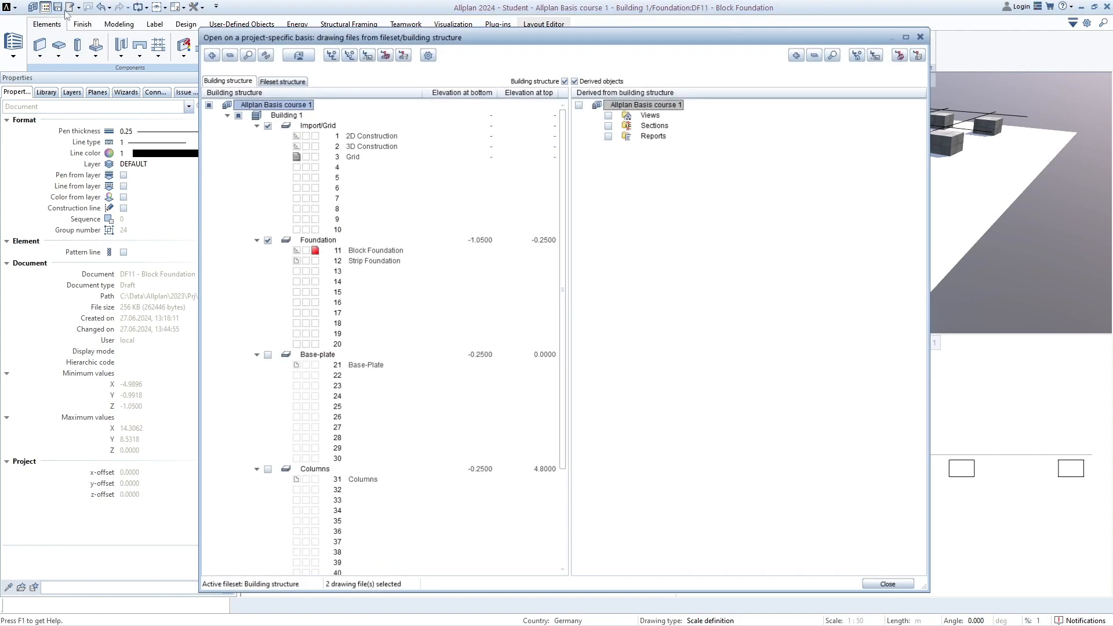
pyautogui.click(296, 249)
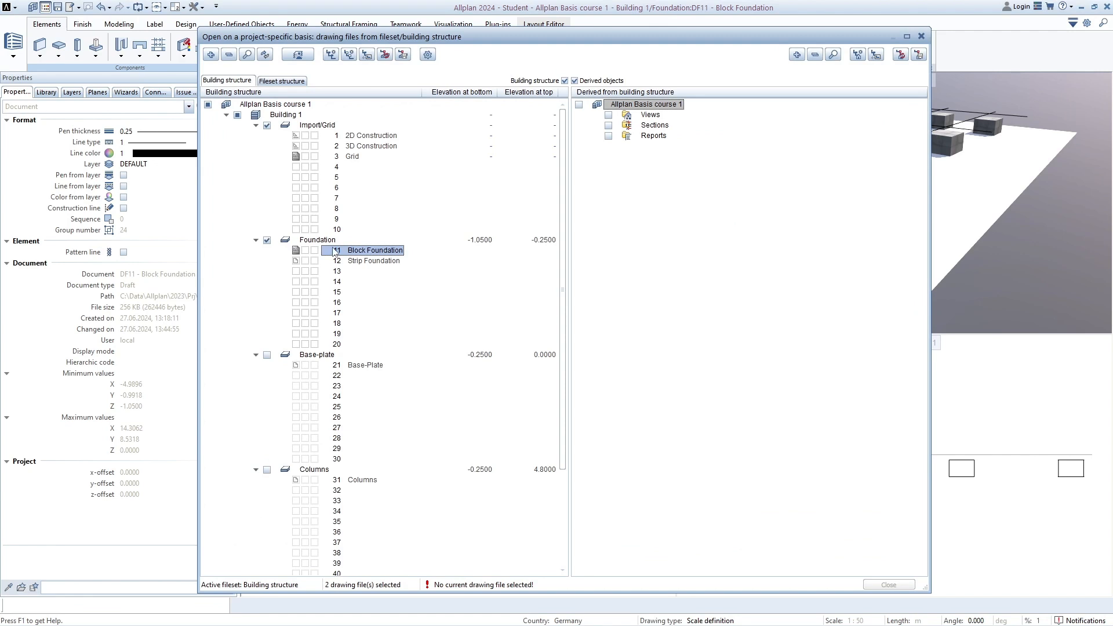
pyautogui.click(315, 261)
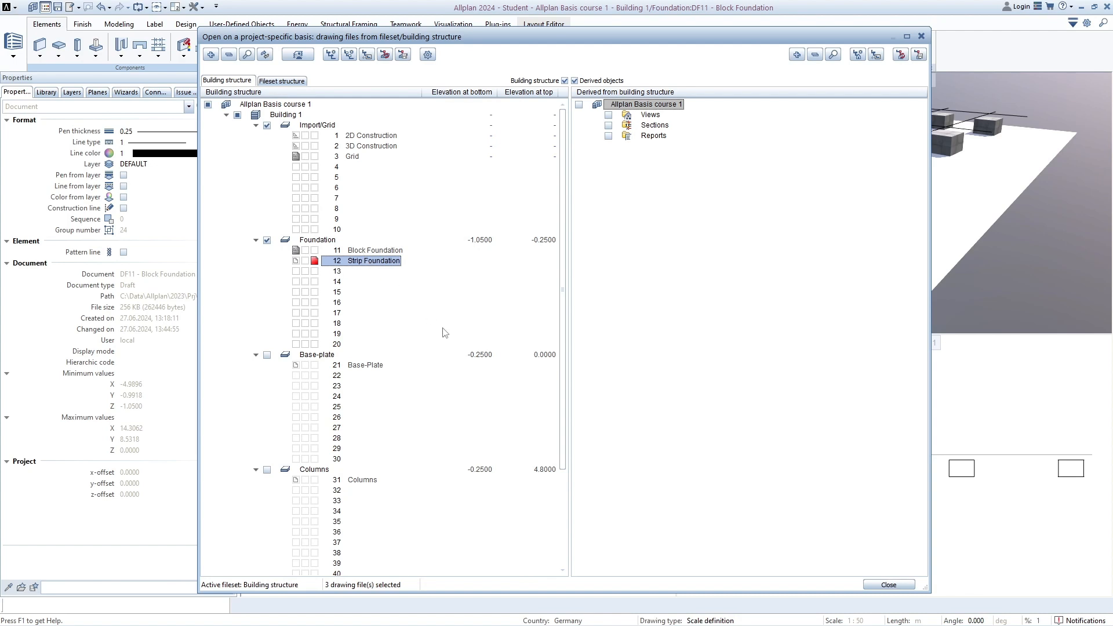
pyautogui.click(889, 585)
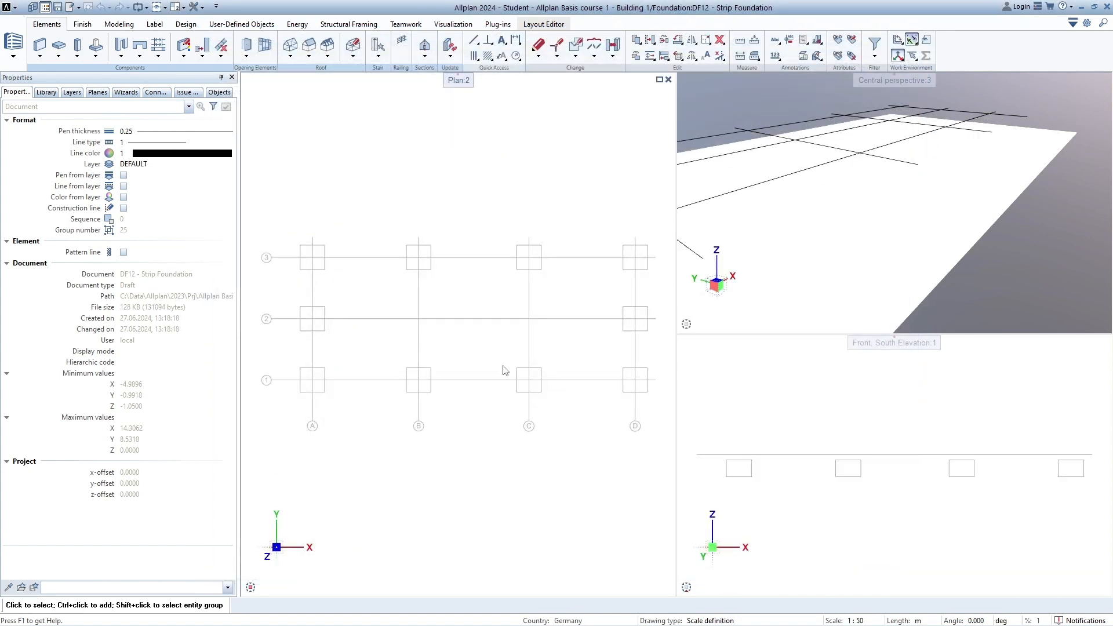
# Step: Start a strip foundation with a rectangular cross-section and set its width to 1 m
pyautogui.moveTo(535, 311); pyautogui.dragTo(538, 308, button='middle')
pyautogui.scroll(-1, 538, 307)
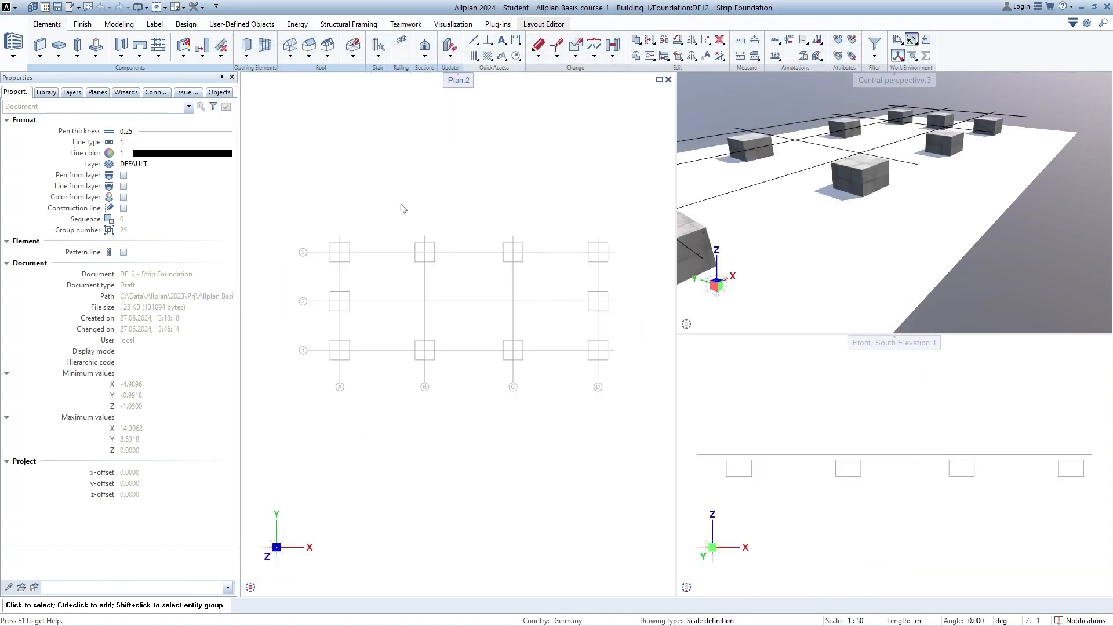
pyautogui.click(96, 56)
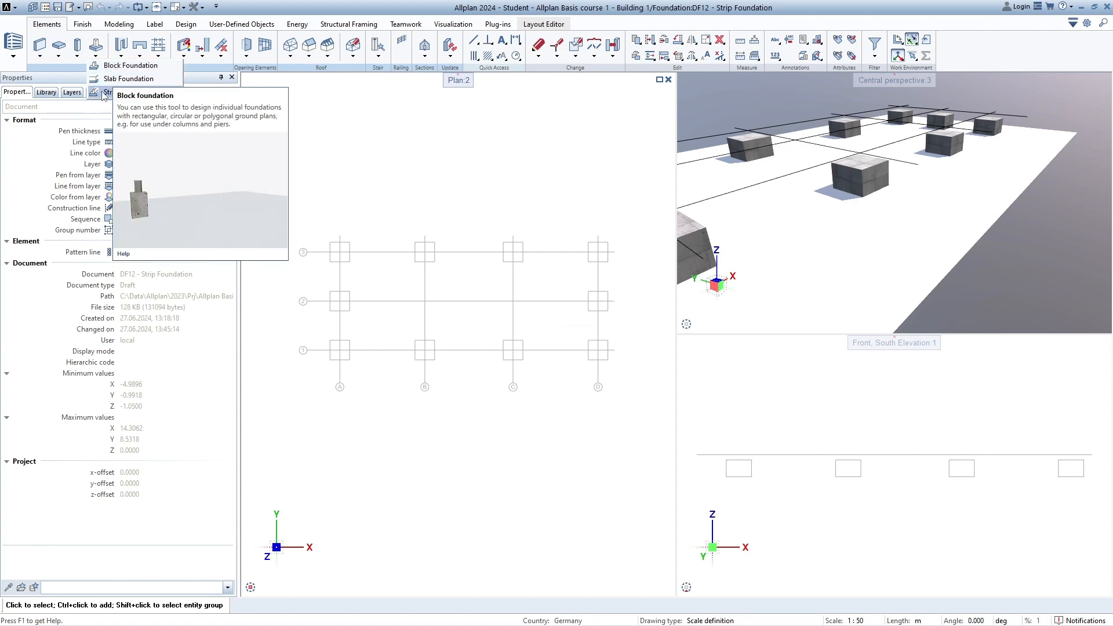
pyautogui.click(122, 94)
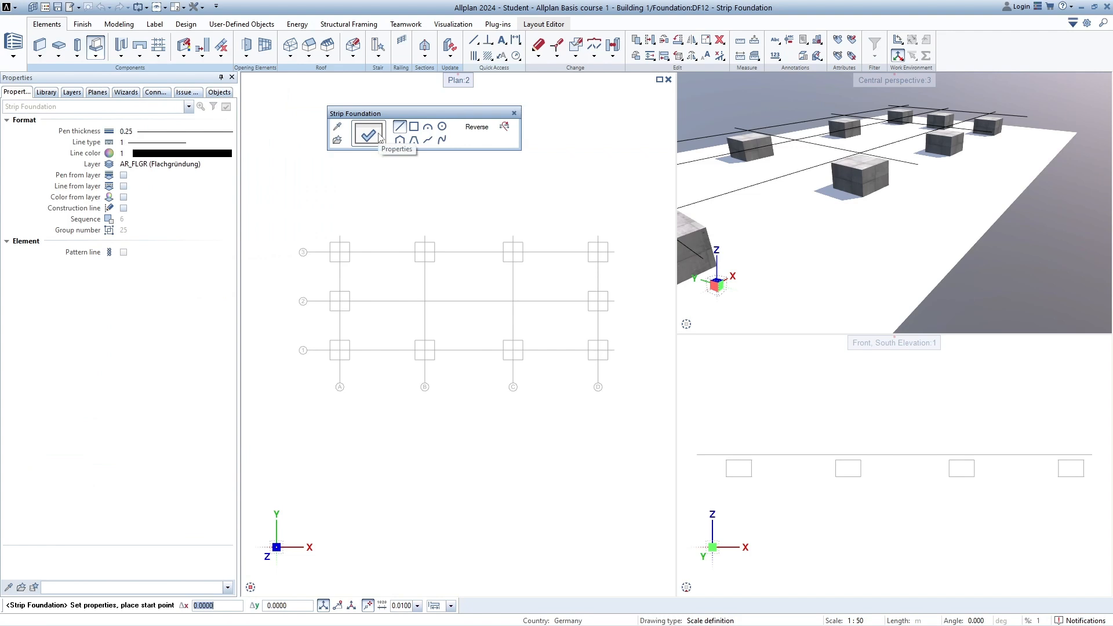
pyautogui.click(369, 136)
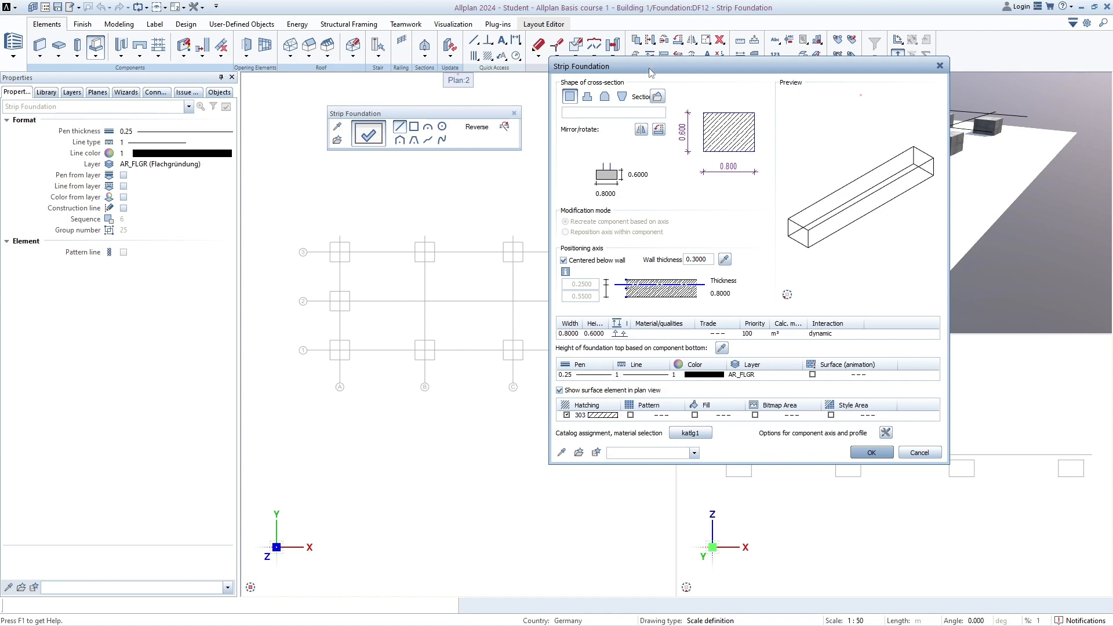
pyautogui.moveTo(650, 72); pyautogui.dragTo(655, 101)
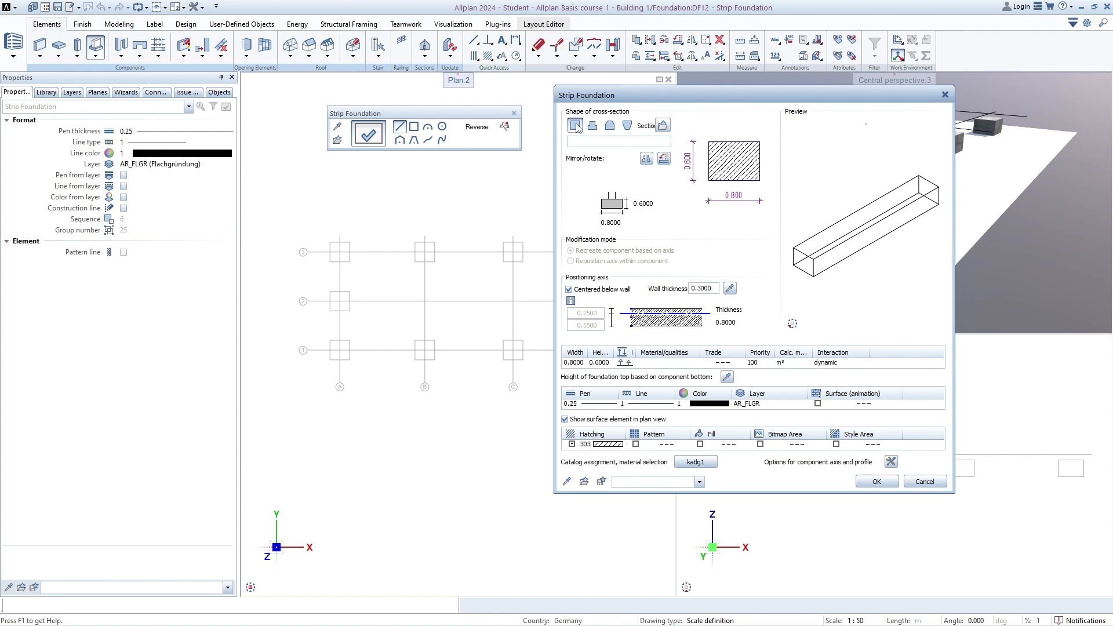
pyautogui.click(611, 222)
pyautogui.moveTo(619, 224); pyautogui.dragTo(599, 220)
pyautogui.write('1')
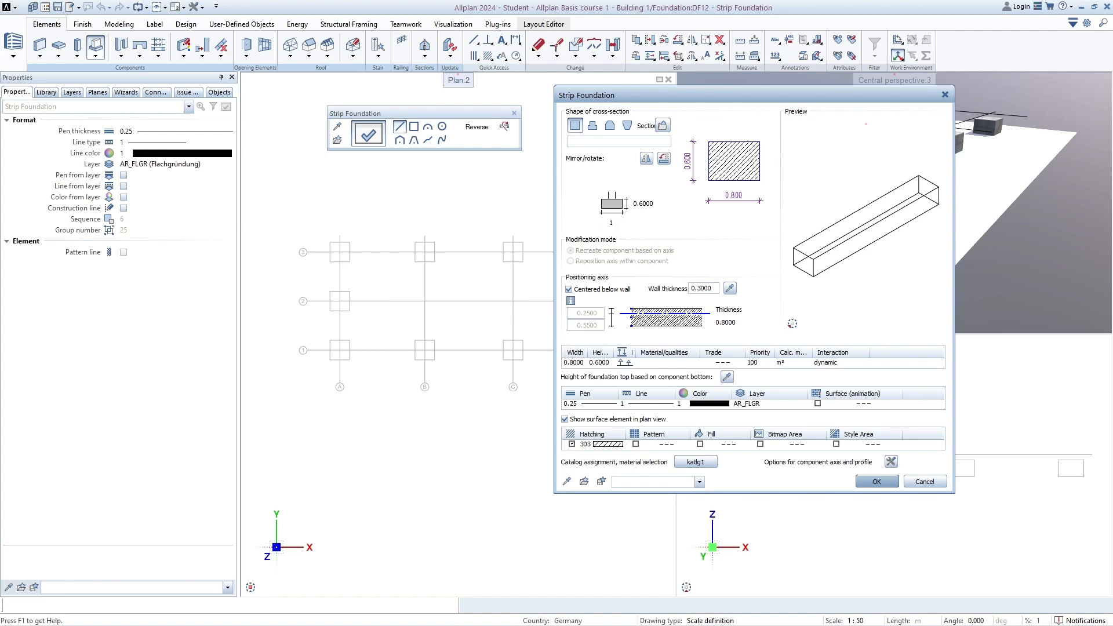
pyautogui.press('Return')
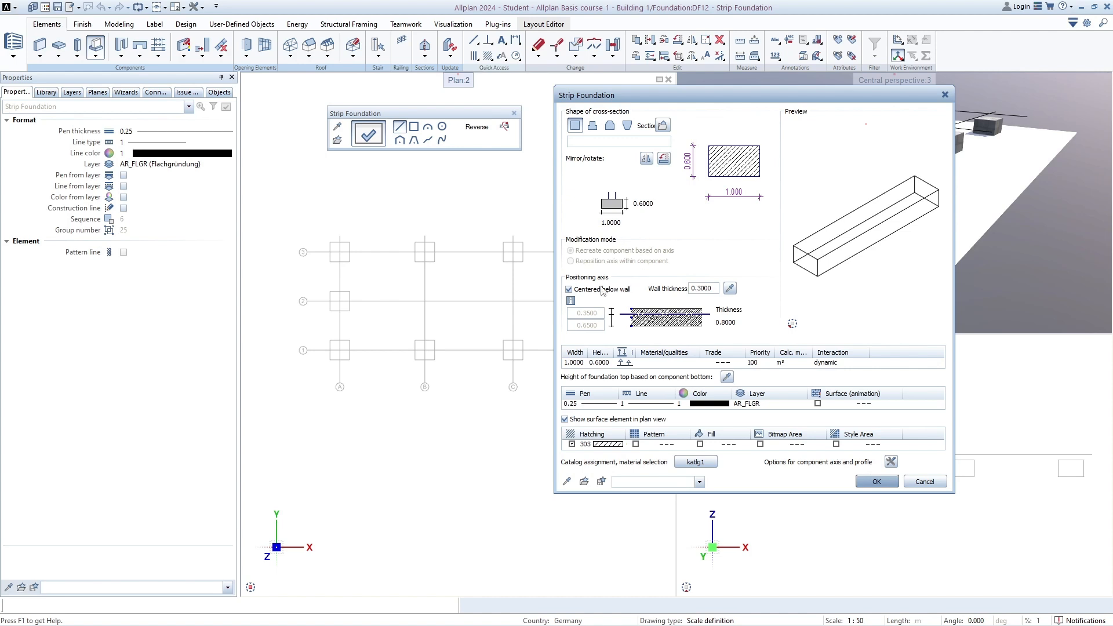
# Step: Turn off centering below the wall and place the strip foundation's positioning axis in the middle, with 0.5 m offsets on both sides
pyautogui.click(569, 290)
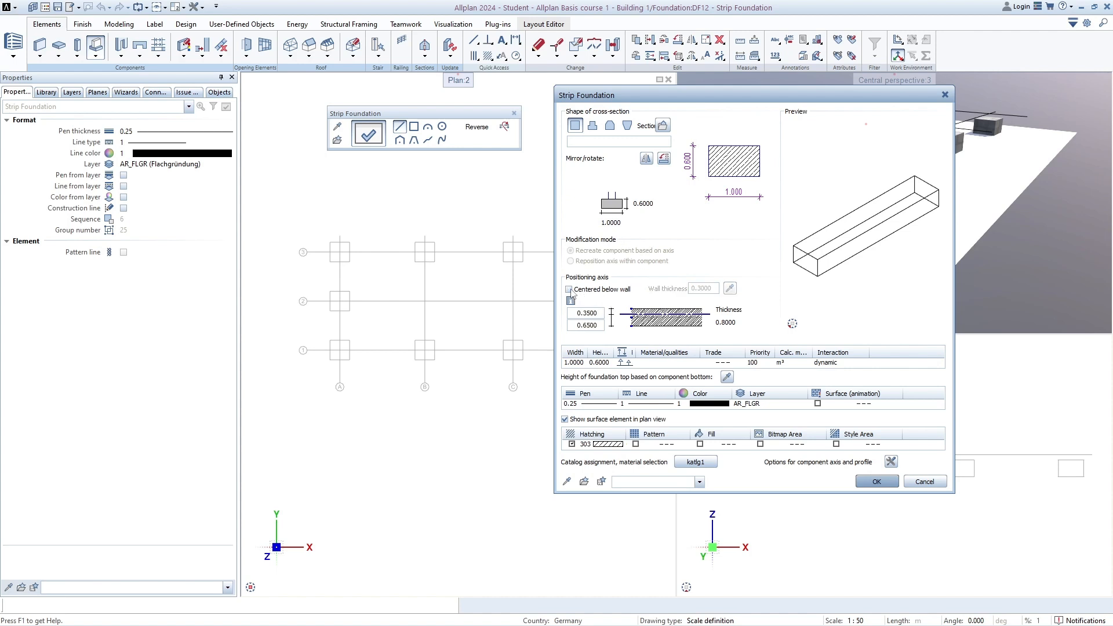
pyautogui.press('ctrl')
pyautogui.press('ctrl')
pyautogui.click(658, 320)
pyautogui.click(650, 319)
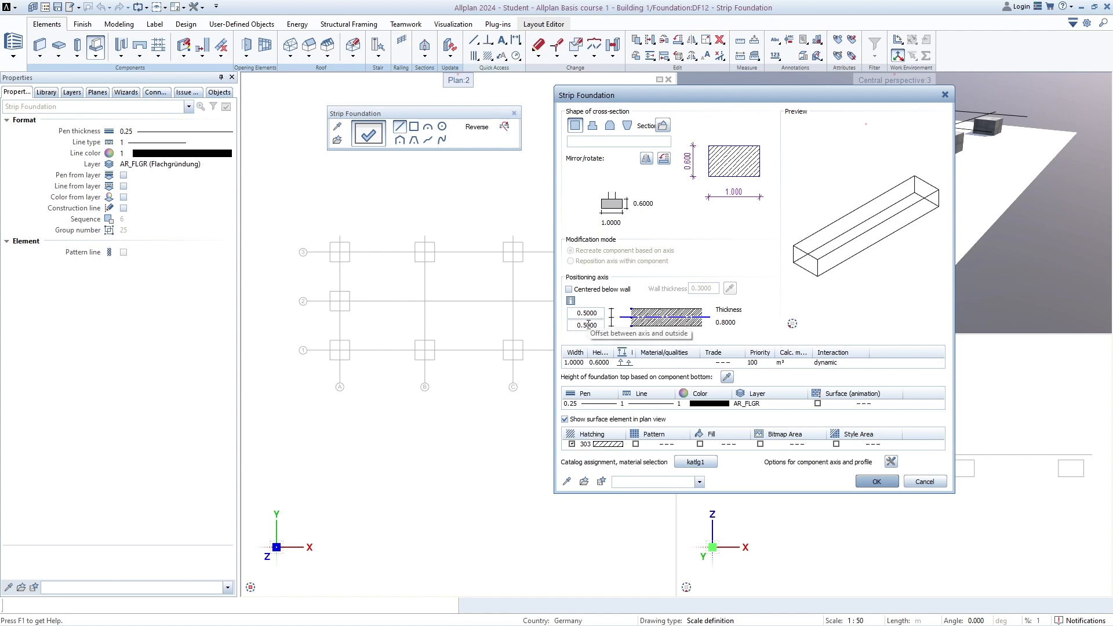
# Step: Open the strip foundation's height settings and tie its top level to the upper default plane
pyautogui.moveTo(635, 350); pyautogui.dragTo(674, 351)
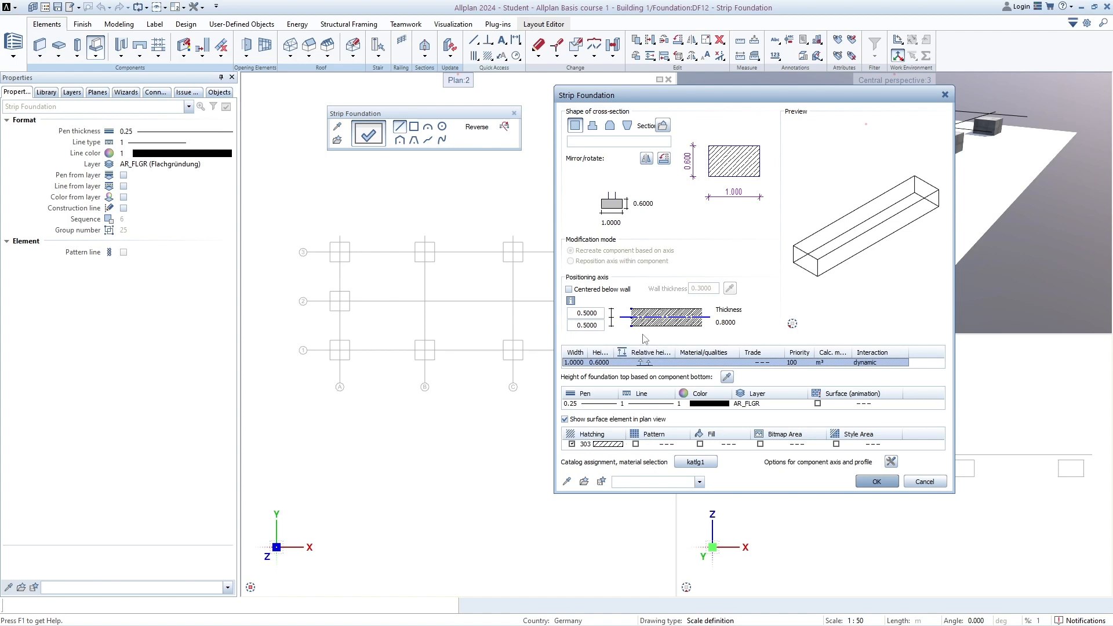
pyautogui.click(645, 363)
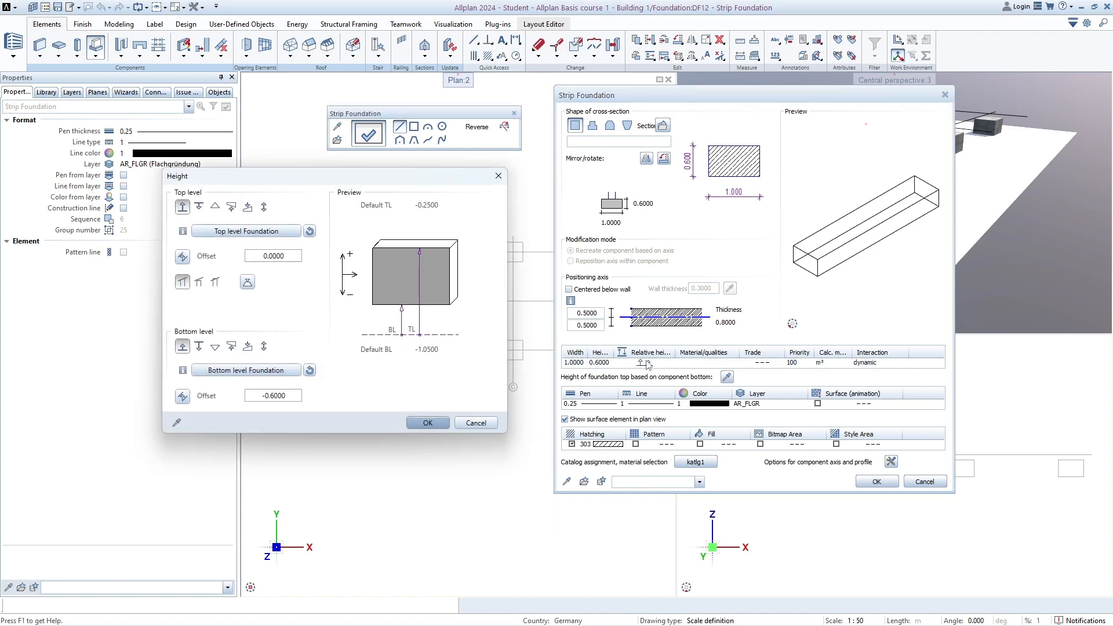
pyautogui.moveTo(429, 180); pyautogui.dragTo(458, 216)
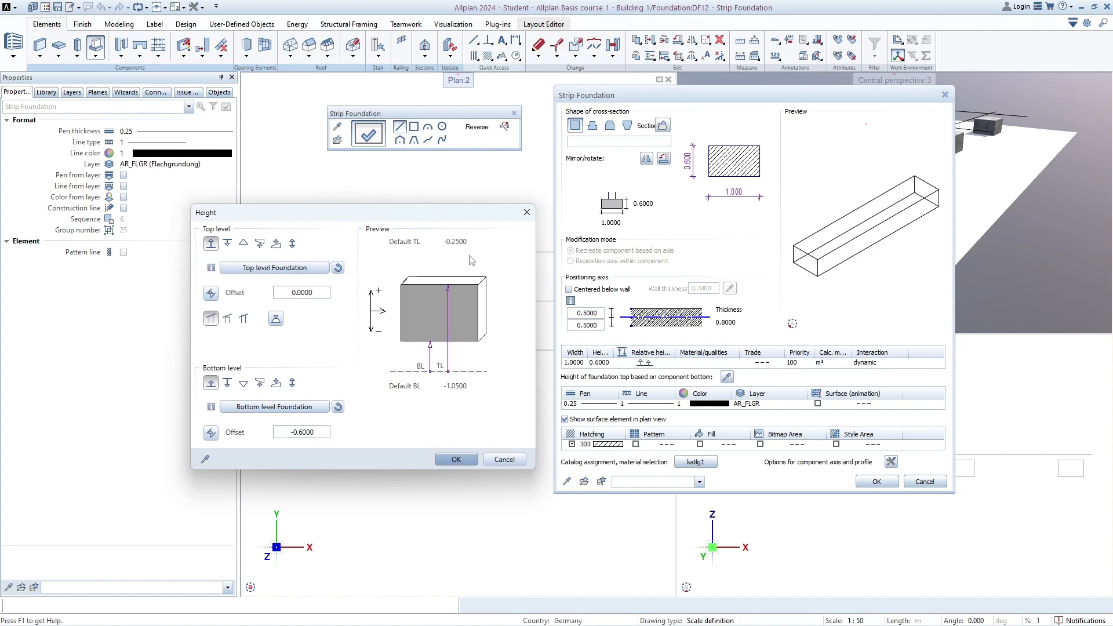
pyautogui.press('ctrl')
pyautogui.press('ctrl')
pyautogui.press('ctrl')
pyautogui.click(227, 244)
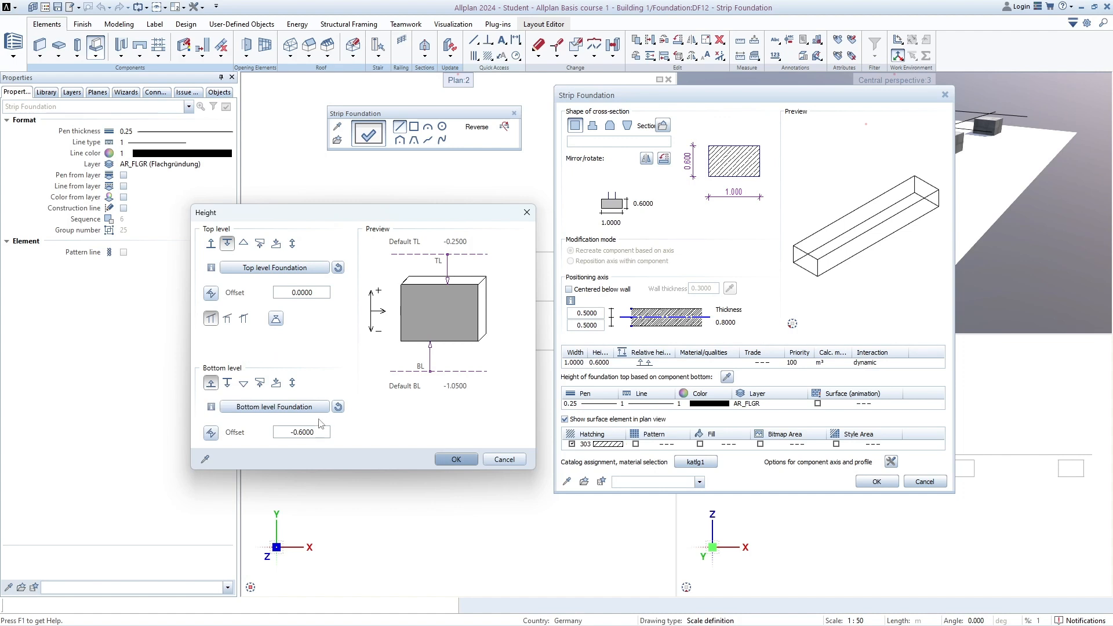
# Step: Keep the top level offset at 0, set the bottom level offset to 0.3 m, and apply the height settings
pyautogui.click(315, 293)
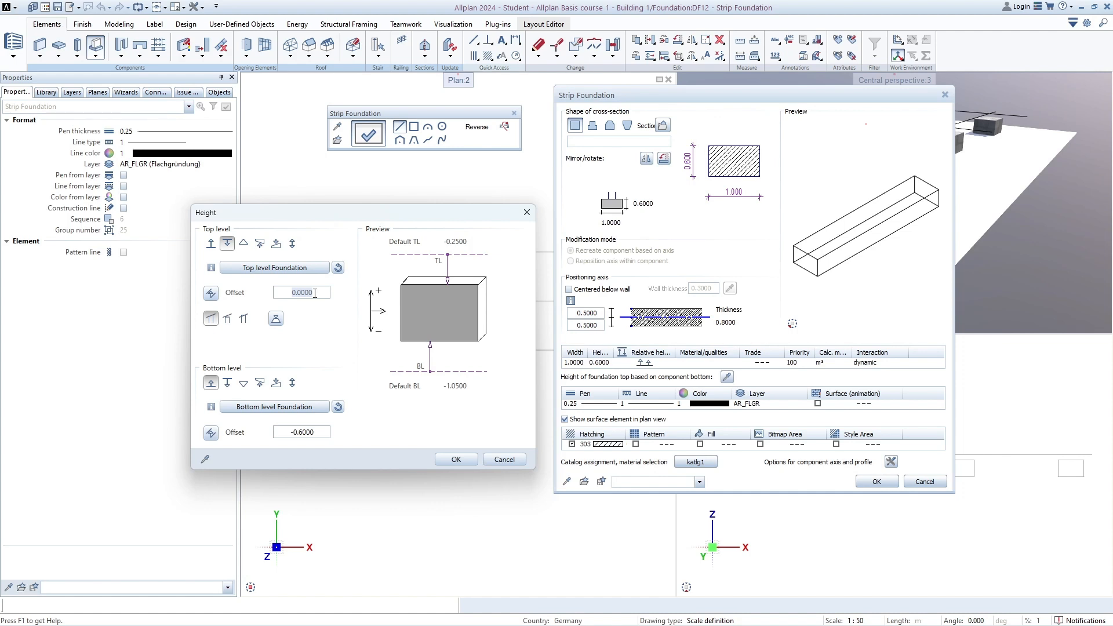
pyautogui.click(323, 431)
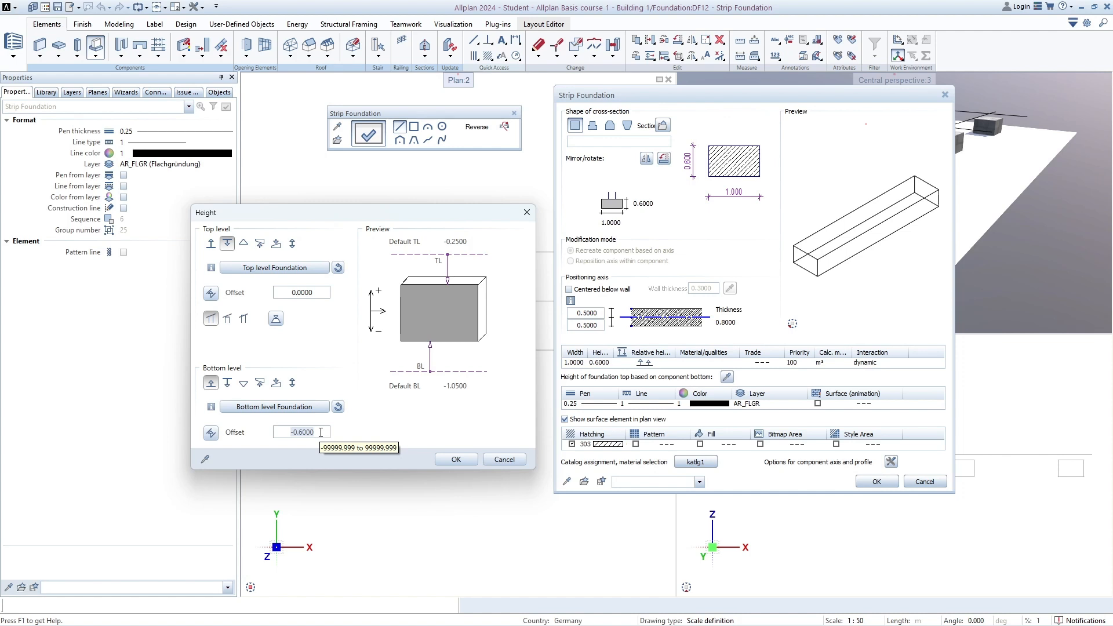
pyautogui.write('-0')
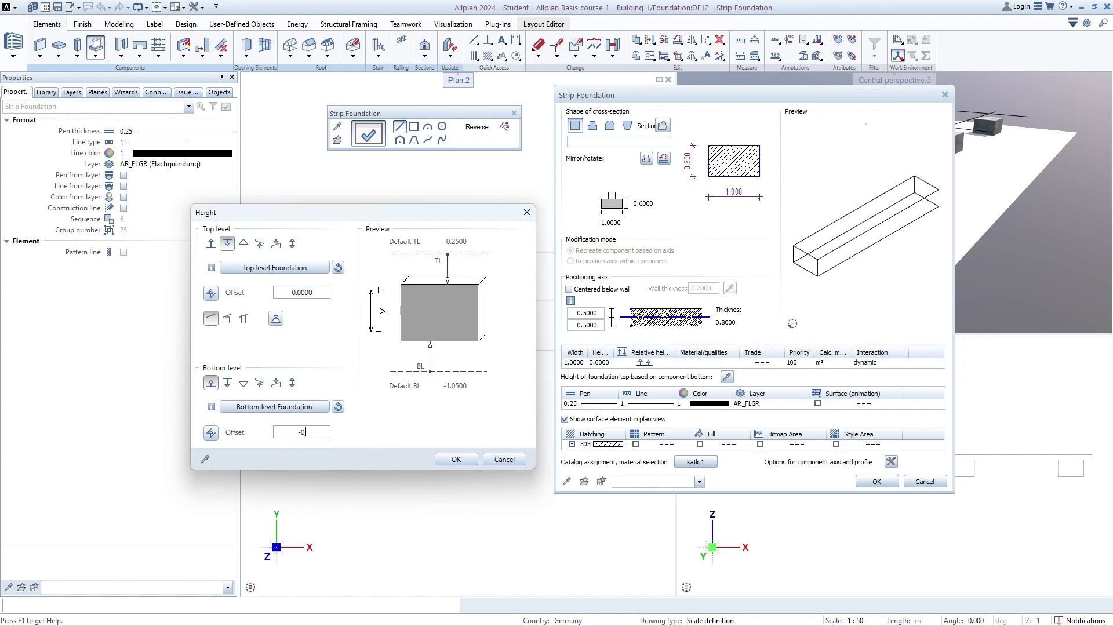
pyautogui.press('BackSpace')
pyautogui.press('BackSpace')
pyautogui.press('BackSpace')
pyautogui.write('0.3')
pyautogui.press('Tab')
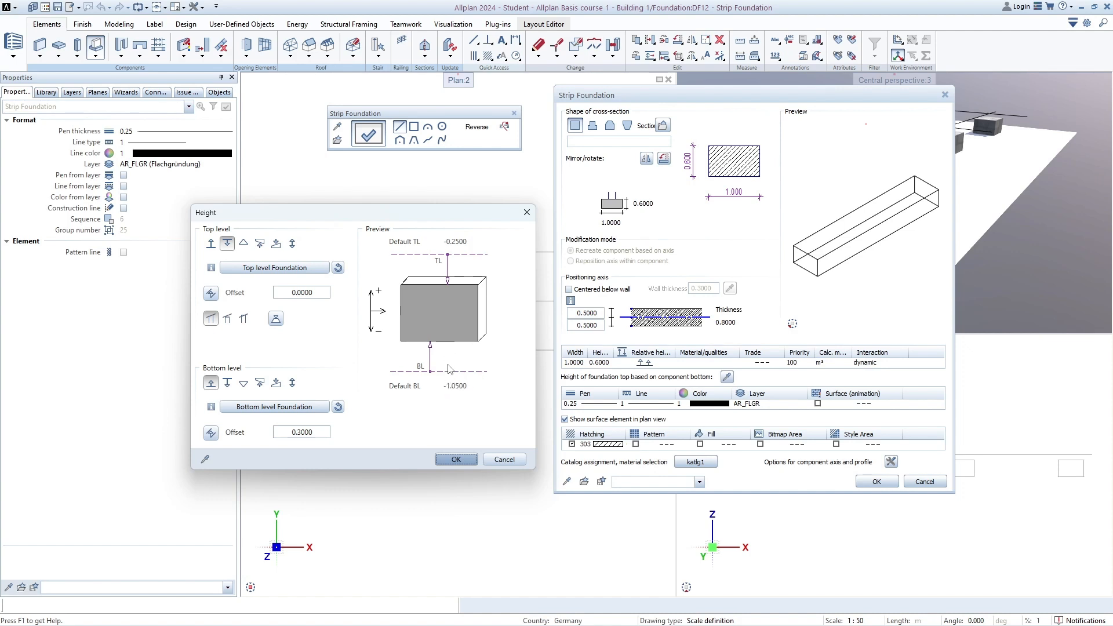
pyautogui.click(456, 459)
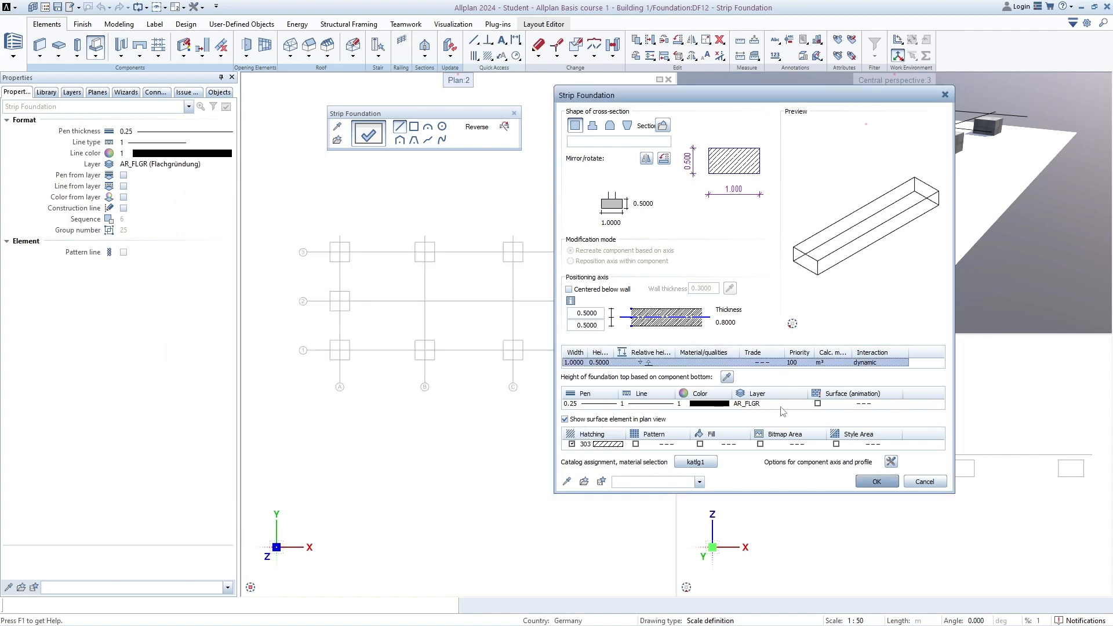
# Step: Assign a 30YearEdition Materials surface, hide the surface element in plan view, set the style area to 301 Beton bewehrt, and apply the properties
pyautogui.click(819, 405)
pyautogui.doubleClick(432, 218)
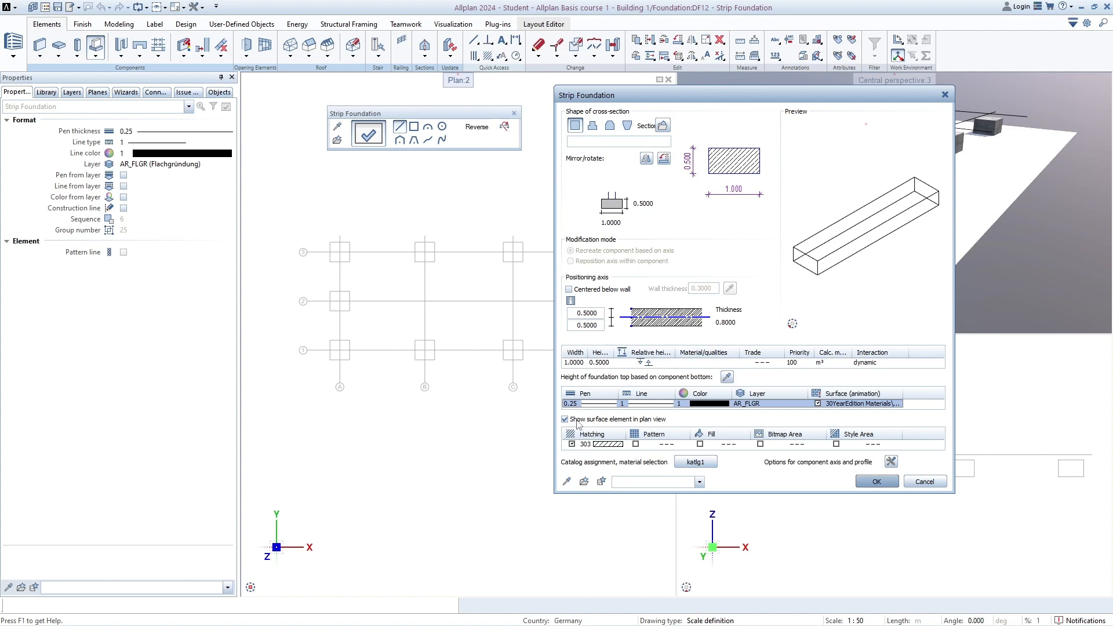
pyautogui.click(565, 420)
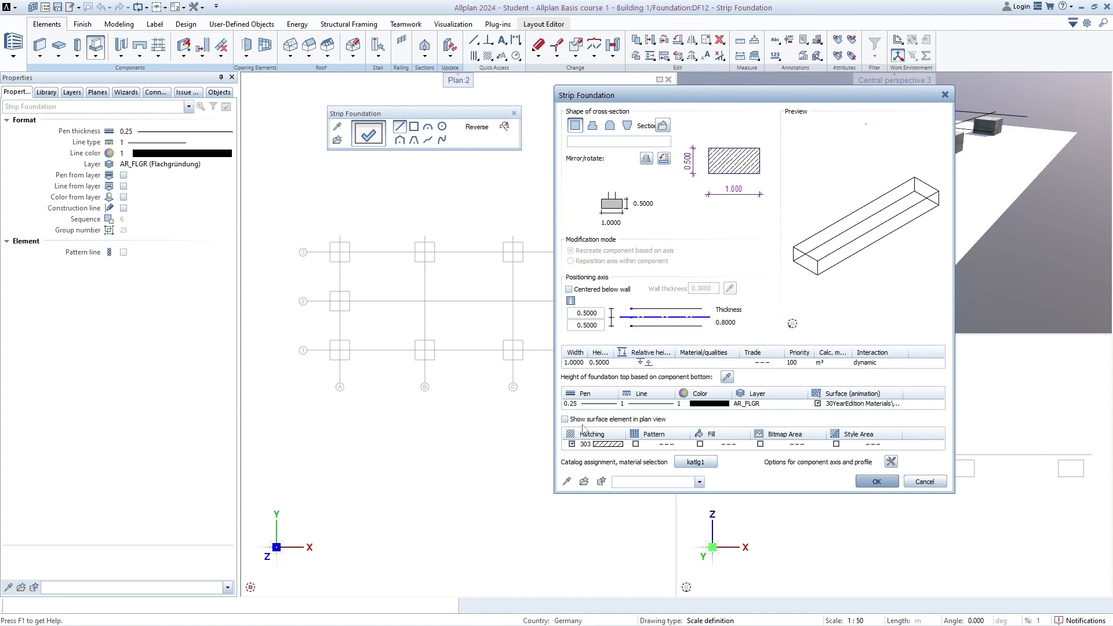
pyautogui.click(835, 444)
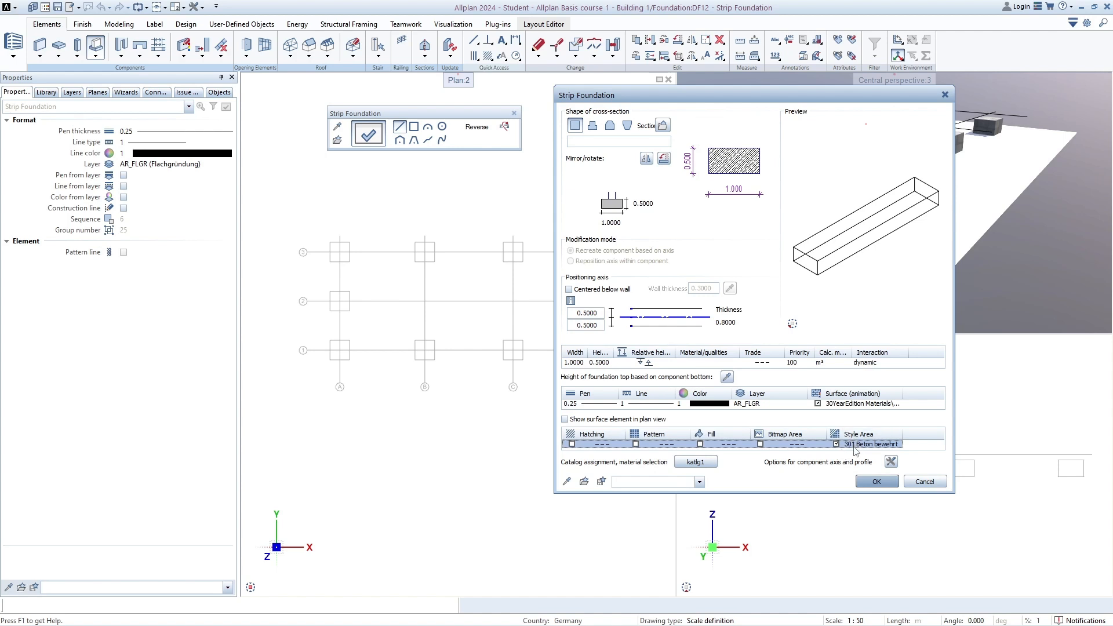
pyautogui.click(876, 481)
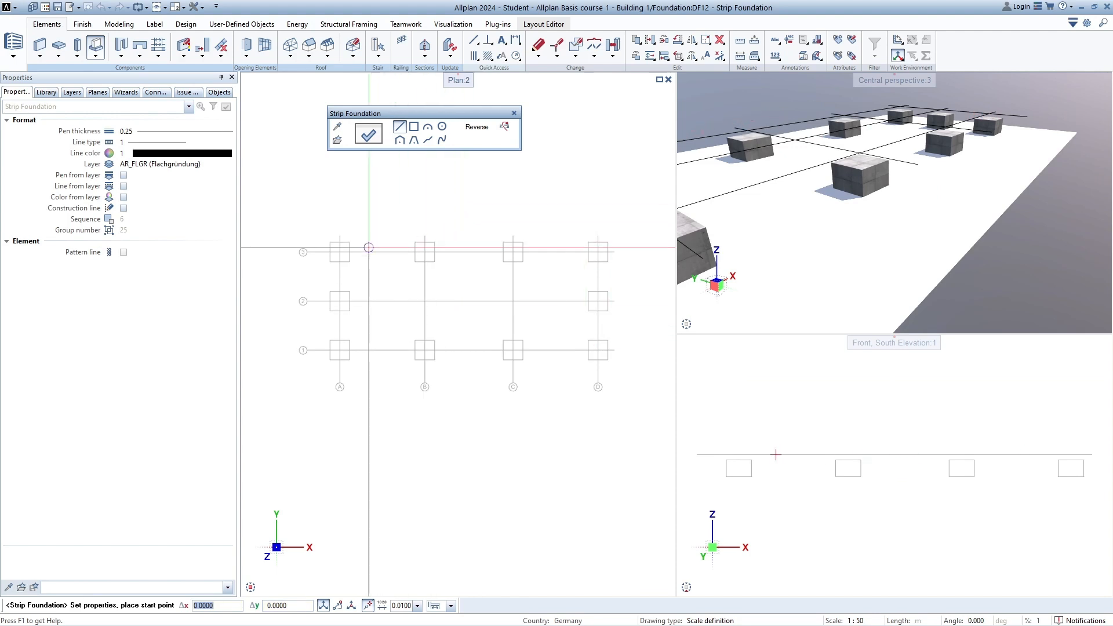
# Step: Draw a strip foundation along axis 3 between the facing edges of the block foundations at A and B
pyautogui.moveTo(369, 251); pyautogui.dragTo(364, 278, button='middle')
pyautogui.scroll(2, 364, 278)
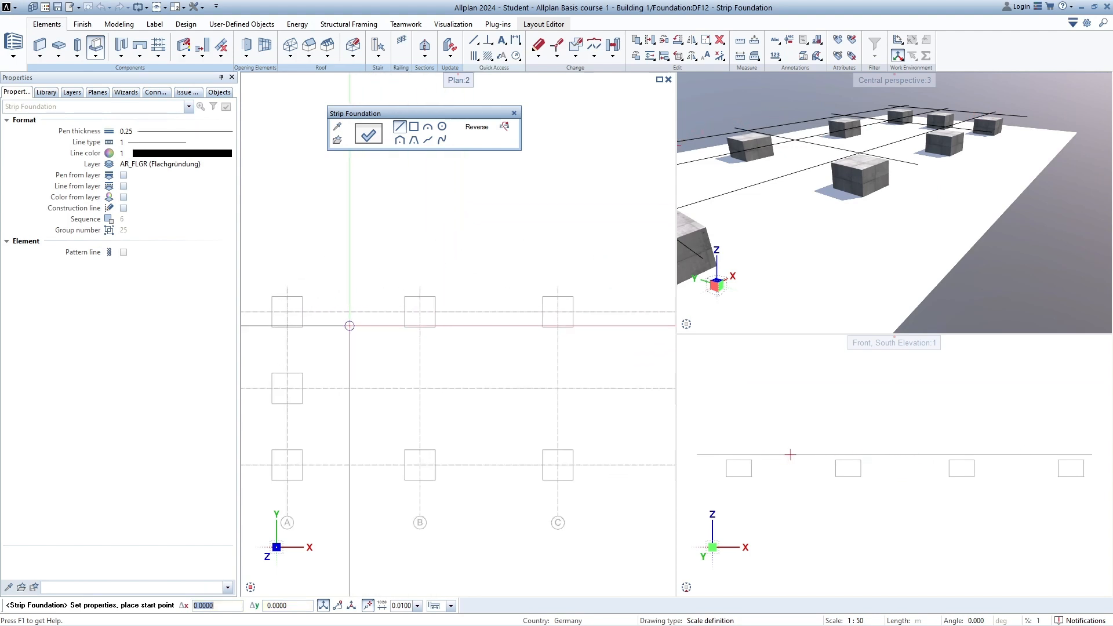
pyautogui.scroll(-3, 969, 166)
pyautogui.moveTo(969, 166); pyautogui.dragTo(799, 268, button='middle')
pyautogui.scroll(2, 798, 268)
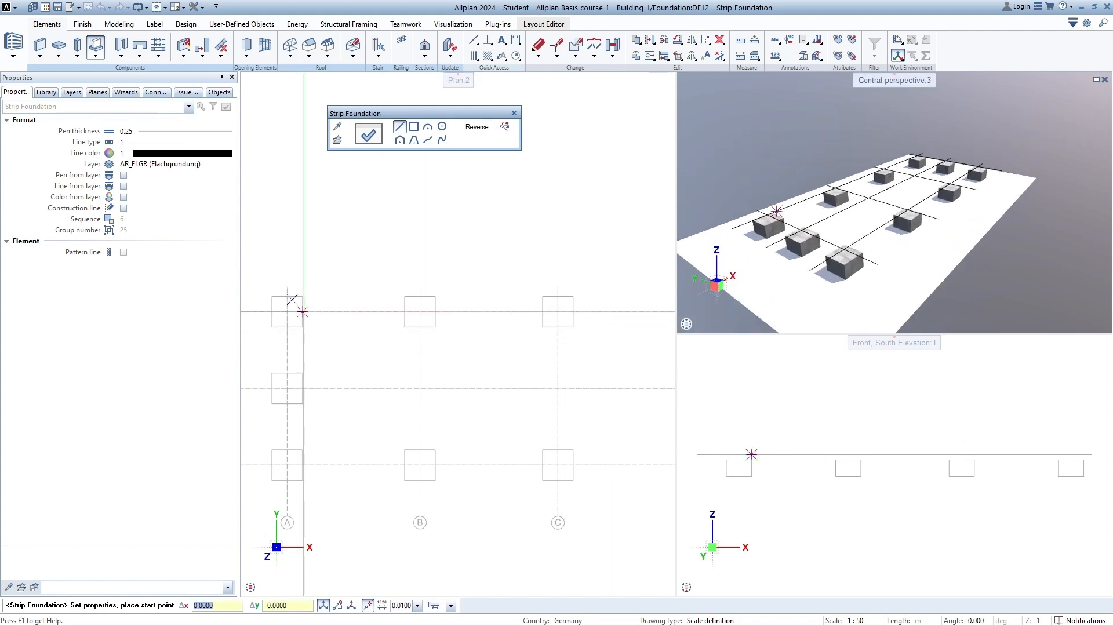
pyautogui.click(302, 312)
pyautogui.scroll(3, 292, 328)
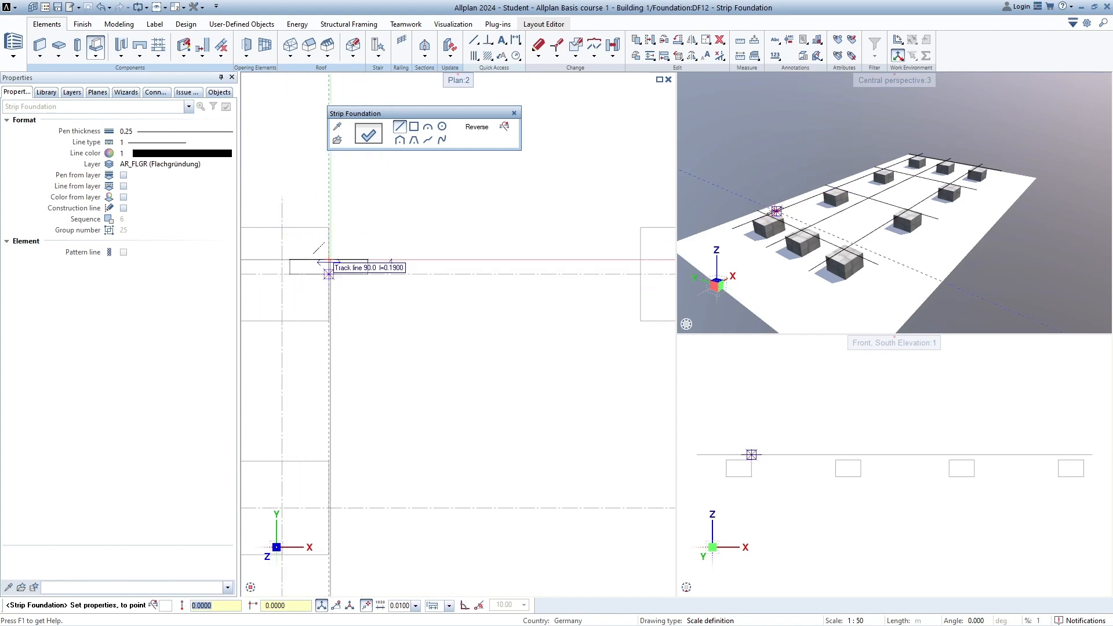
pyautogui.scroll(-2, 334, 286)
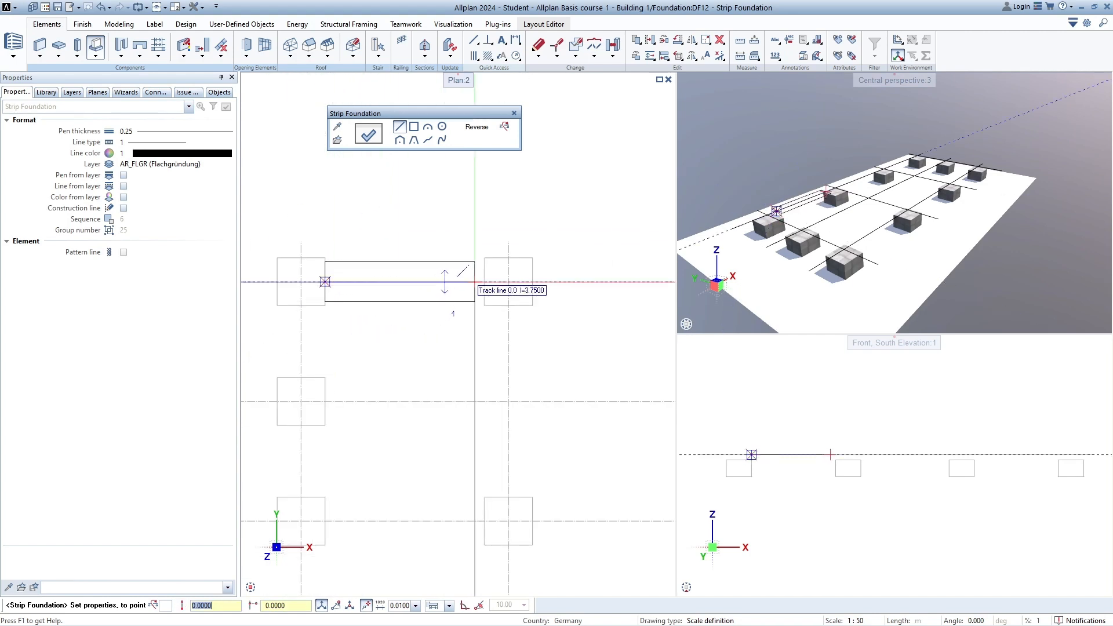
pyautogui.click(485, 285)
# Step: Examine how the strip foundation on axis 3 meets the block foundations at A and B in the perspective view
pyautogui.moveTo(524, 308); pyautogui.dragTo(457, 321, button='middle')
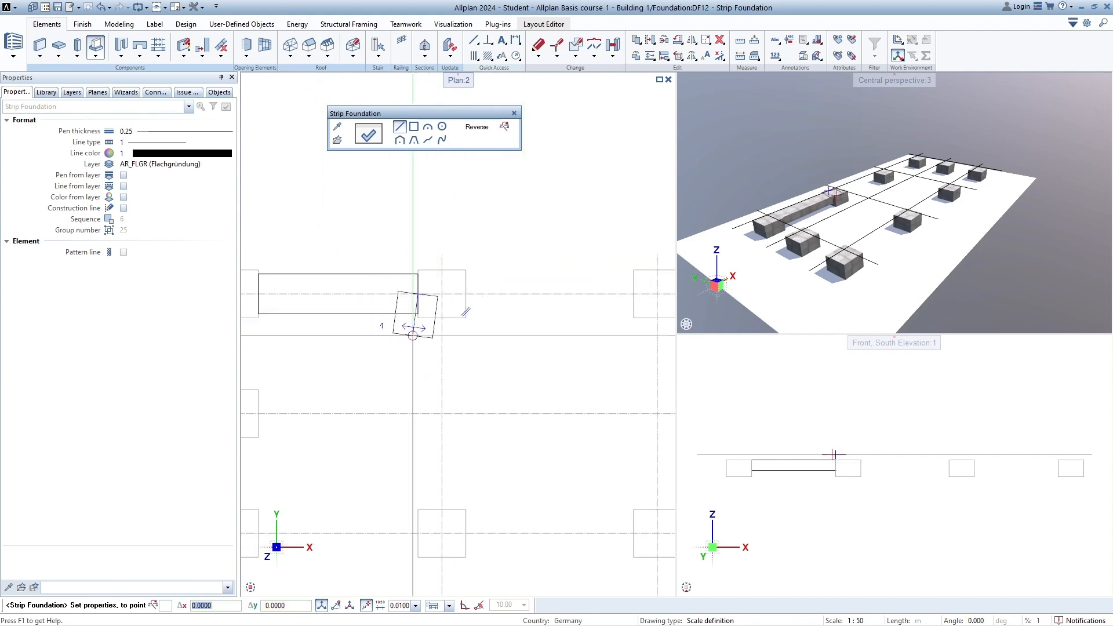
pyautogui.scroll(5, 837, 224)
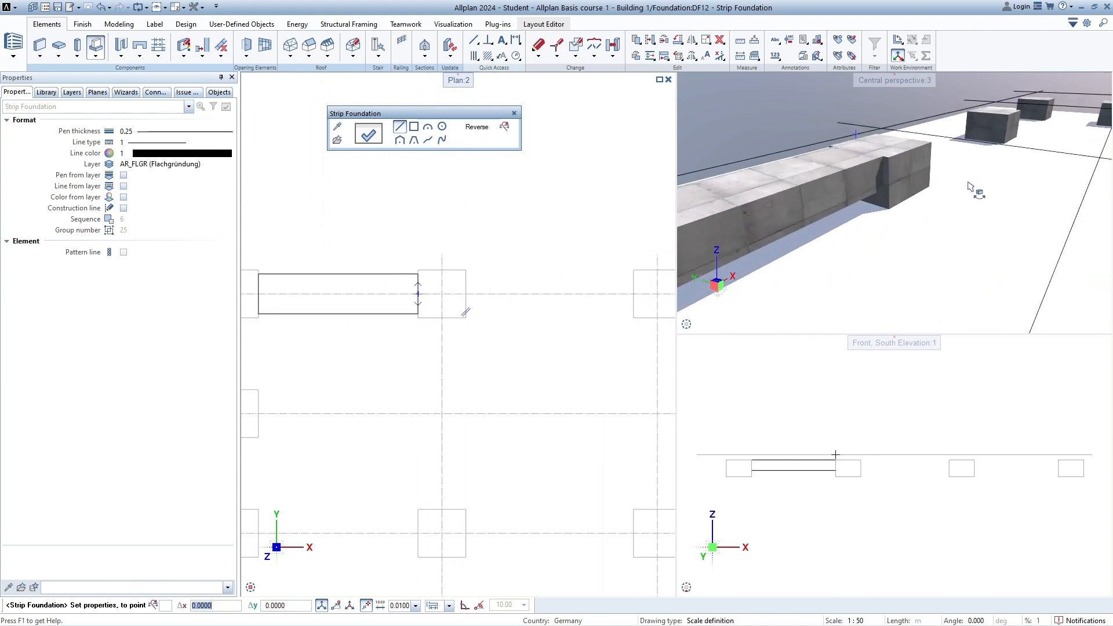
pyautogui.keyDown('ctrl'); pyautogui.moveTo(968, 183); pyautogui.dragTo(994, 195); pyautogui.keyUp('ctrl')
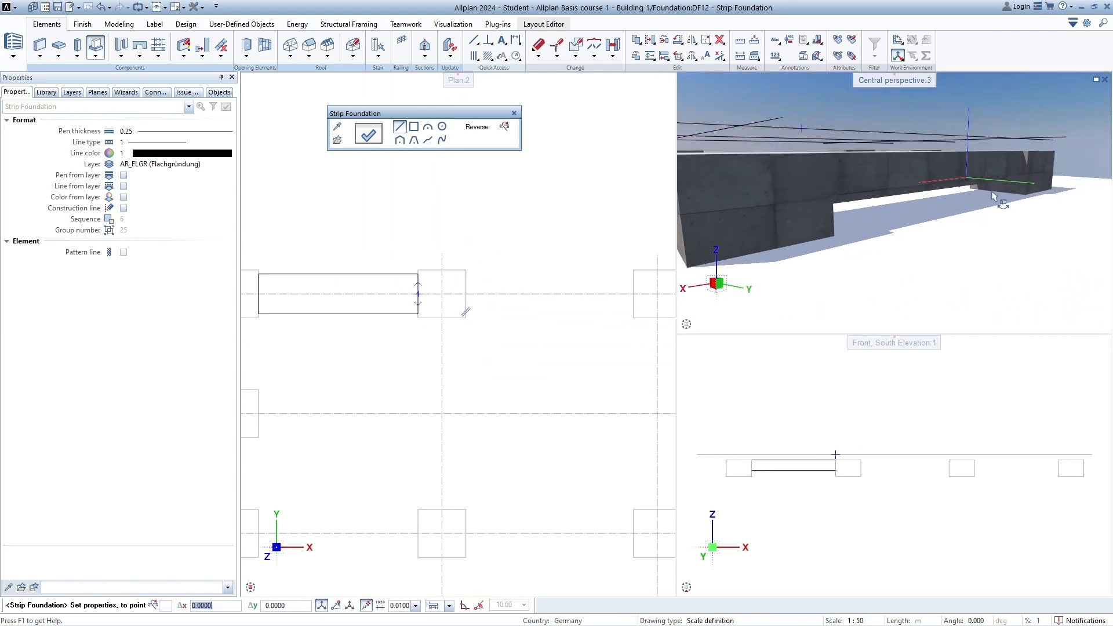
pyautogui.moveTo(810, 196); pyautogui.dragTo(730, 200)
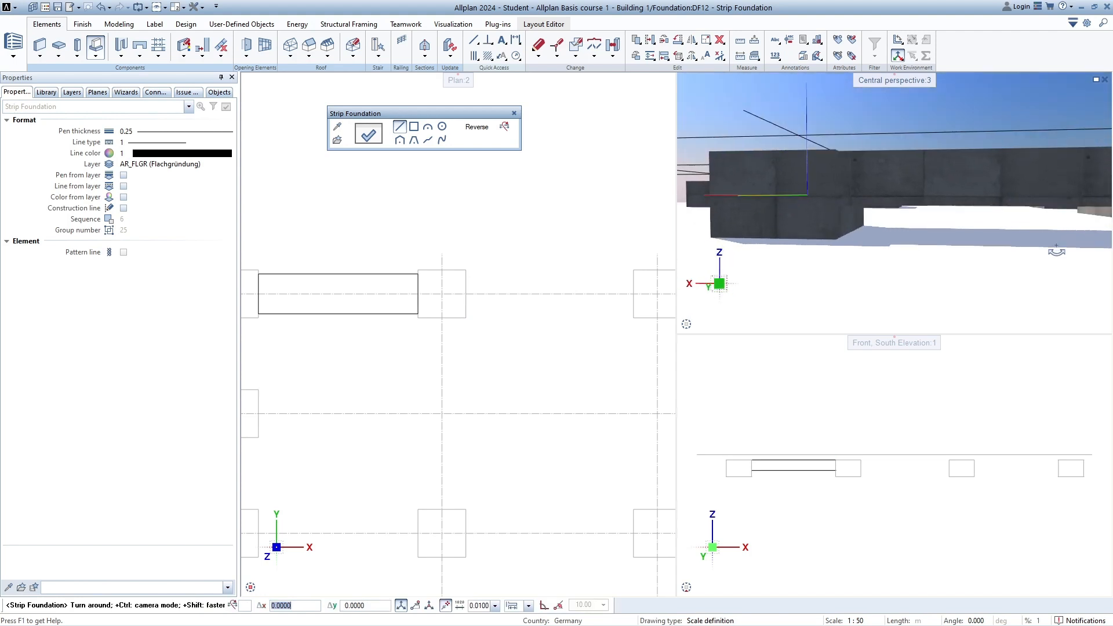
pyautogui.moveTo(823, 218); pyautogui.dragTo(895, 194, button='middle')
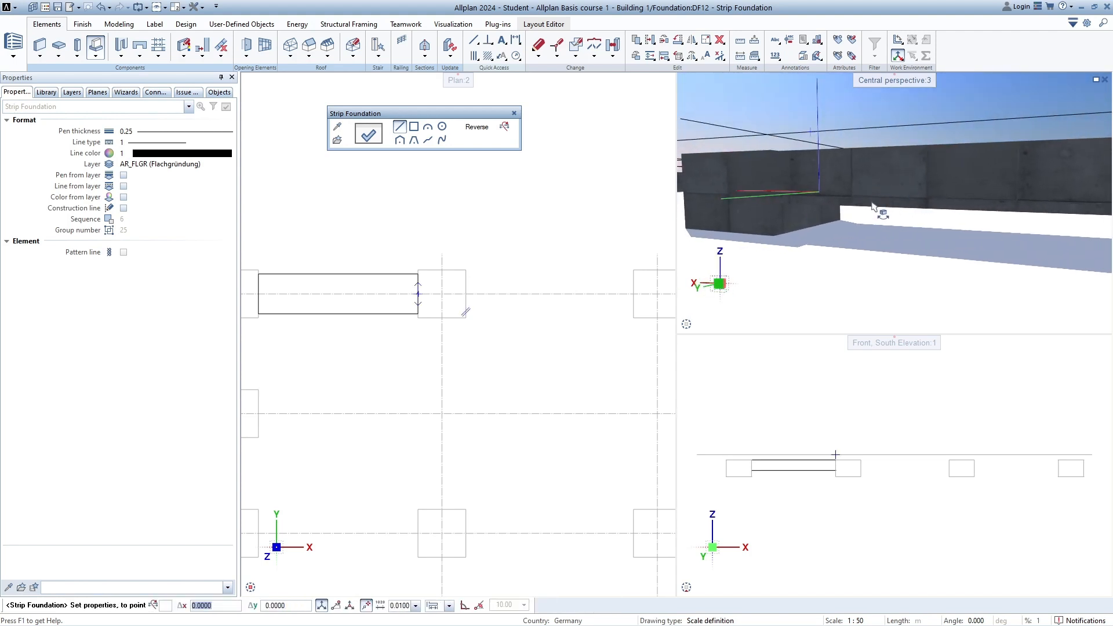
pyautogui.moveTo(832, 219); pyautogui.dragTo(891, 216)
pyautogui.moveTo(992, 212)
pyautogui.mouseDown()
pyautogui.moveTo(954, 193)
pyautogui.moveTo(976, 181)
pyautogui.moveTo(990, 194)
pyautogui.mouseUp()
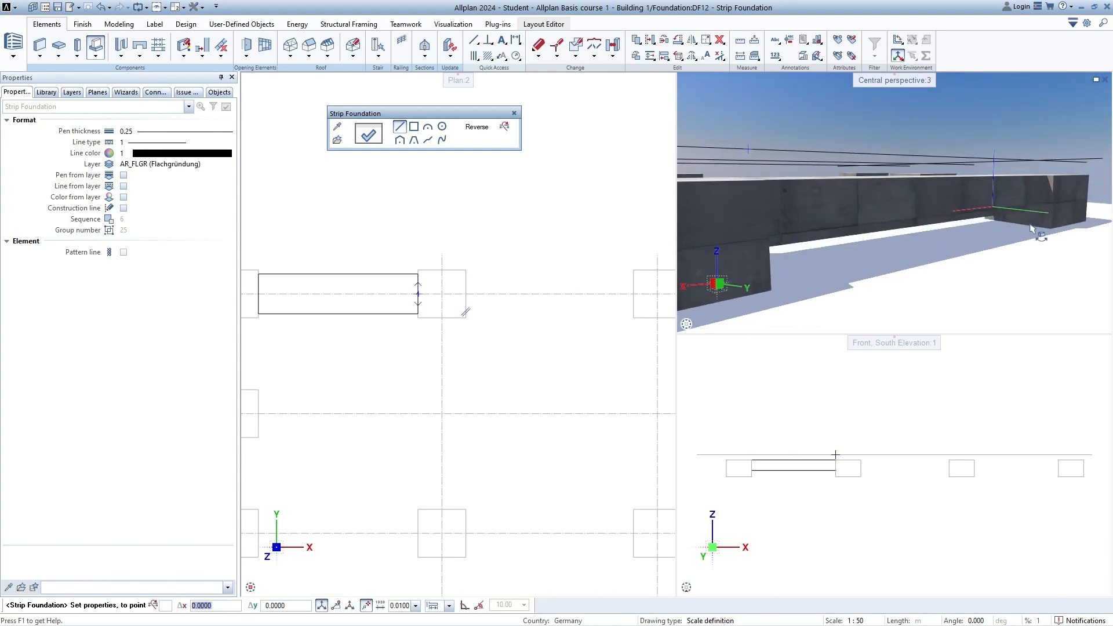
pyautogui.moveTo(510, 262); pyautogui.dragTo(471, 289, button='middle')
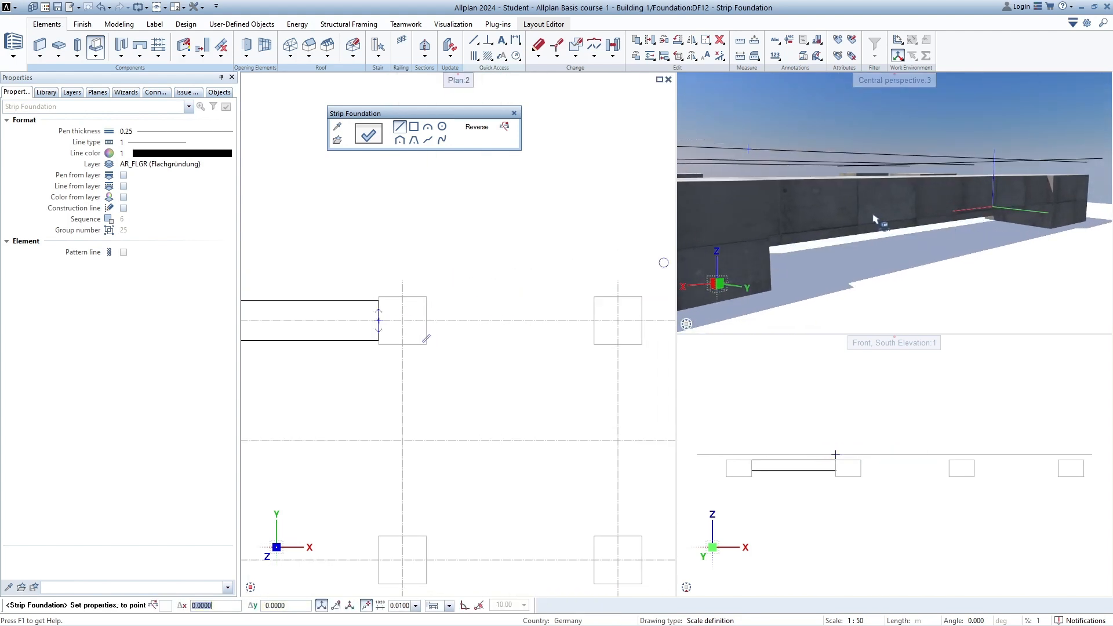
pyautogui.scroll(-3, 875, 221)
pyautogui.moveTo(875, 221); pyautogui.dragTo(944, 230, button='middle')
# Step: Draw strip foundations along axis 3 between the facing edges of the blocks at B and C and at C and D
pyautogui.moveTo(483, 327); pyautogui.dragTo(447, 330, button='middle')
pyautogui.press('Escape')
pyautogui.click(465, 309)
pyautogui.click(525, 318)
pyautogui.moveTo(583, 334); pyautogui.dragTo(511, 318, button='middle')
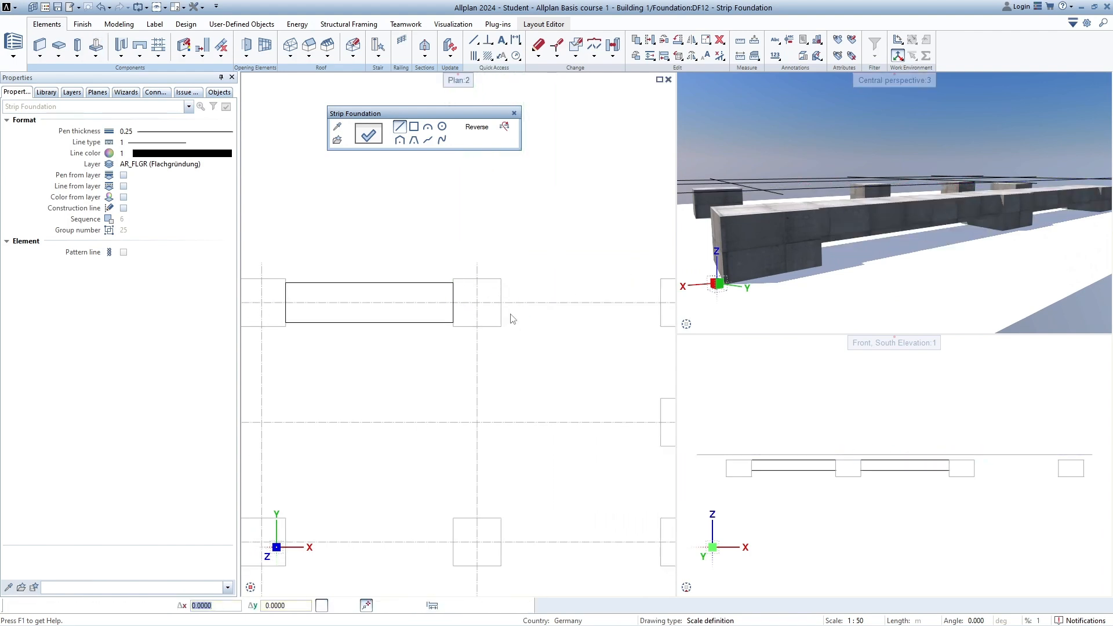
pyautogui.click(505, 302)
pyautogui.moveTo(610, 315); pyautogui.dragTo(505, 313, button='middle')
pyautogui.click(554, 302)
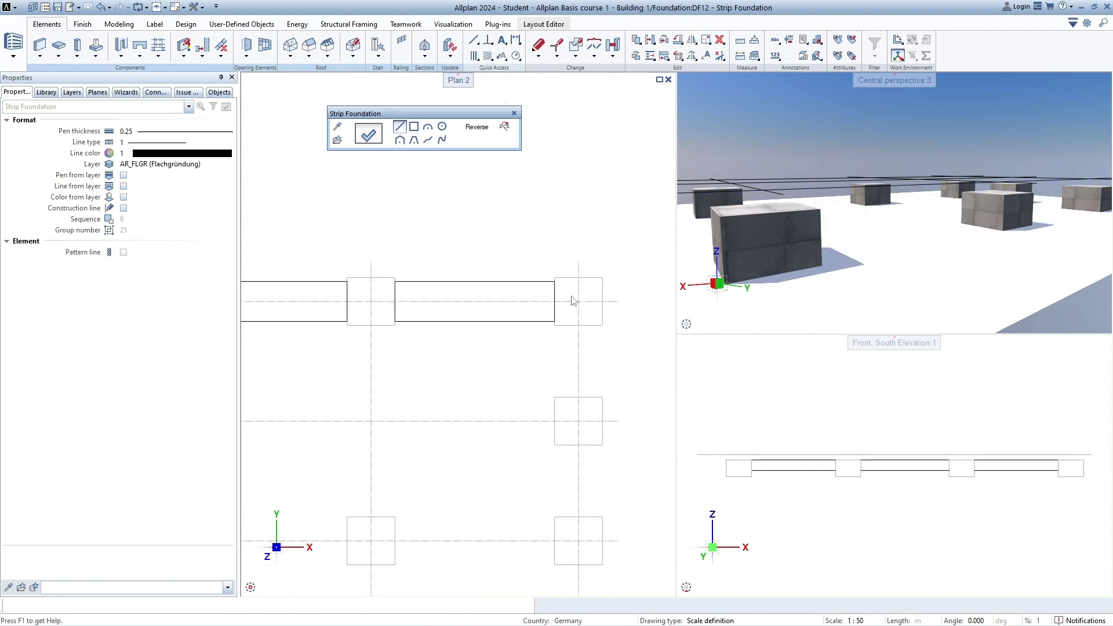
# Step: Draw strip foundations along axes A and D between the blocks on axes 3 and 2, and end the command
pyautogui.scroll(-3, 580, 290)
pyautogui.scroll(-1, 614, 302)
pyautogui.moveTo(416, 346); pyautogui.dragTo(448, 349, button='middle')
pyautogui.press('Escape')
pyautogui.press('Escape')
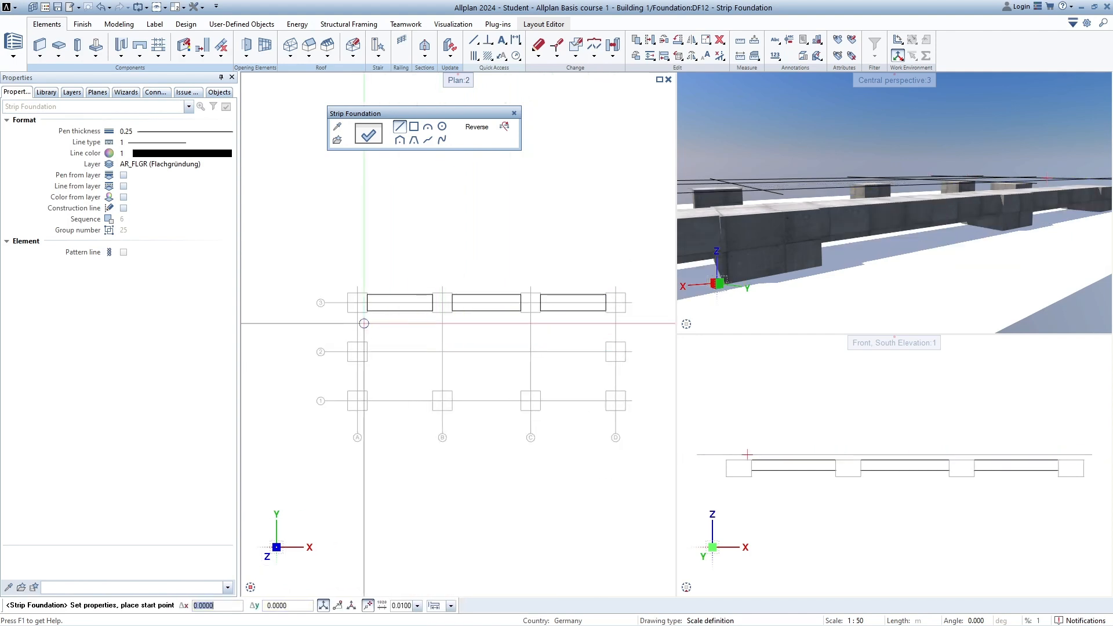
pyautogui.click(357, 312)
pyautogui.click(357, 342)
pyautogui.press('Escape')
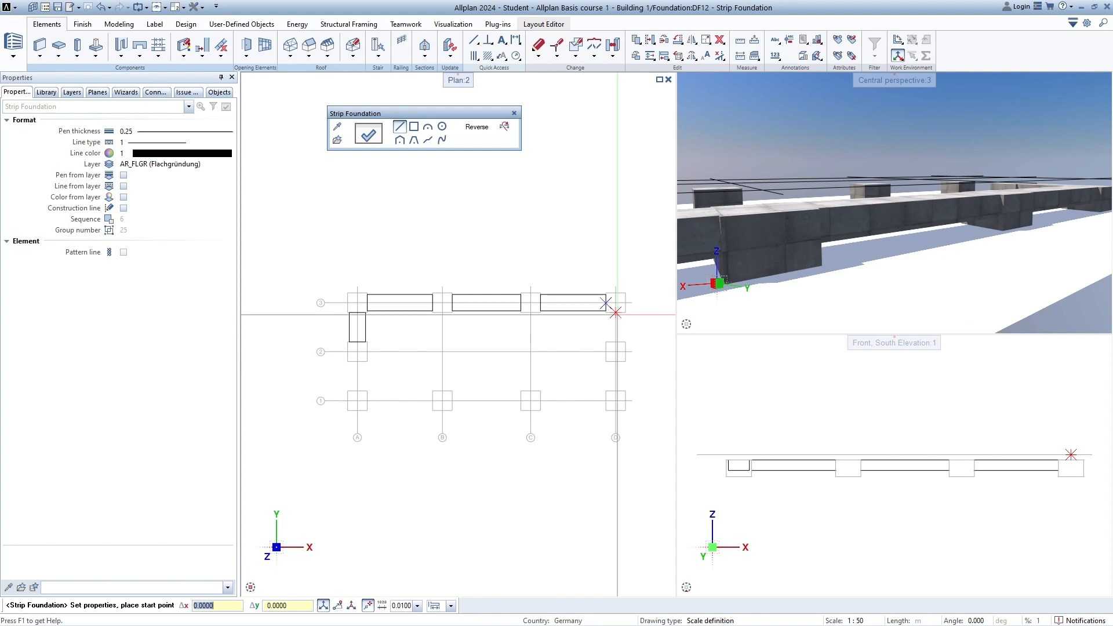
pyautogui.click(616, 312)
pyautogui.click(616, 343)
pyautogui.press('Escape')
pyautogui.press('Escape')
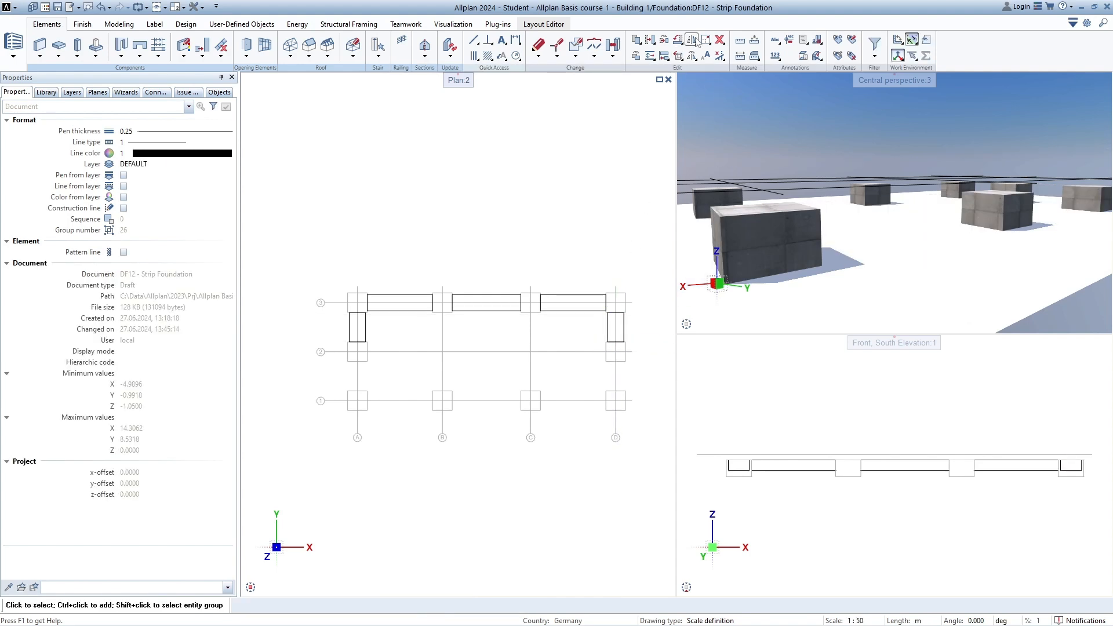
# Step: Copy and mirror the five strip foundations about axis 2 to complete the foundation ring
pyautogui.click(693, 41)
pyautogui.click(728, 65)
pyautogui.scroll(-1, 328, 319)
pyautogui.moveTo(310, 232); pyautogui.dragTo(589, 355)
pyautogui.click(500, 346)
pyautogui.press('Escape')
pyautogui.press('Escape')
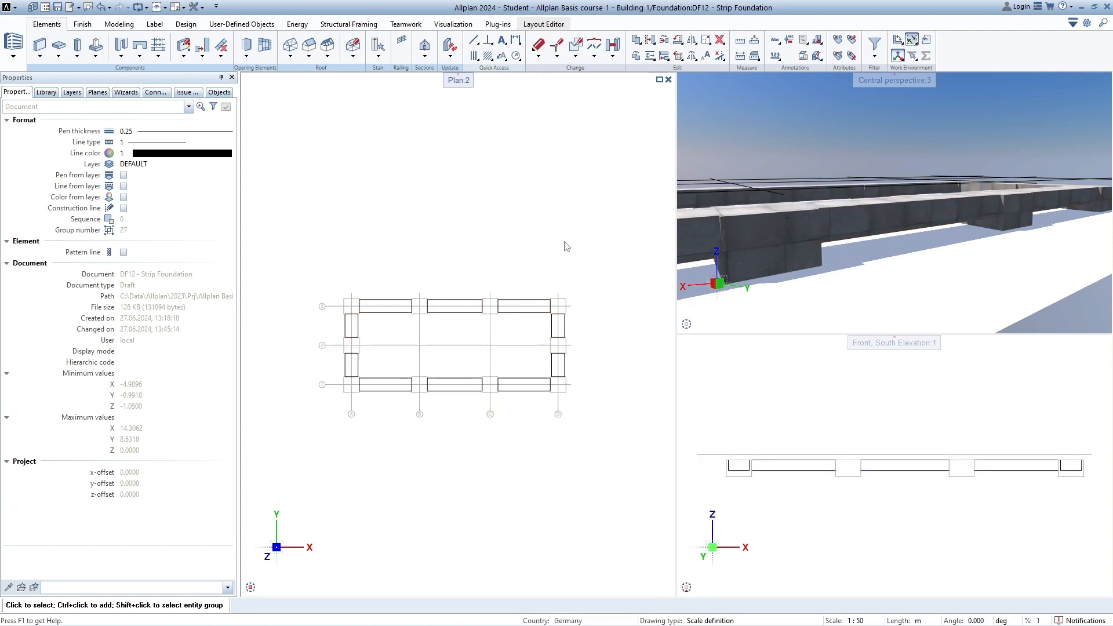
# Step: Examine the complete ring of block and strip foundations from several angles in the perspective view and as a whole in plan
pyautogui.scroll(-3, 965, 234)
pyautogui.moveTo(966, 236); pyautogui.dragTo(890, 187)
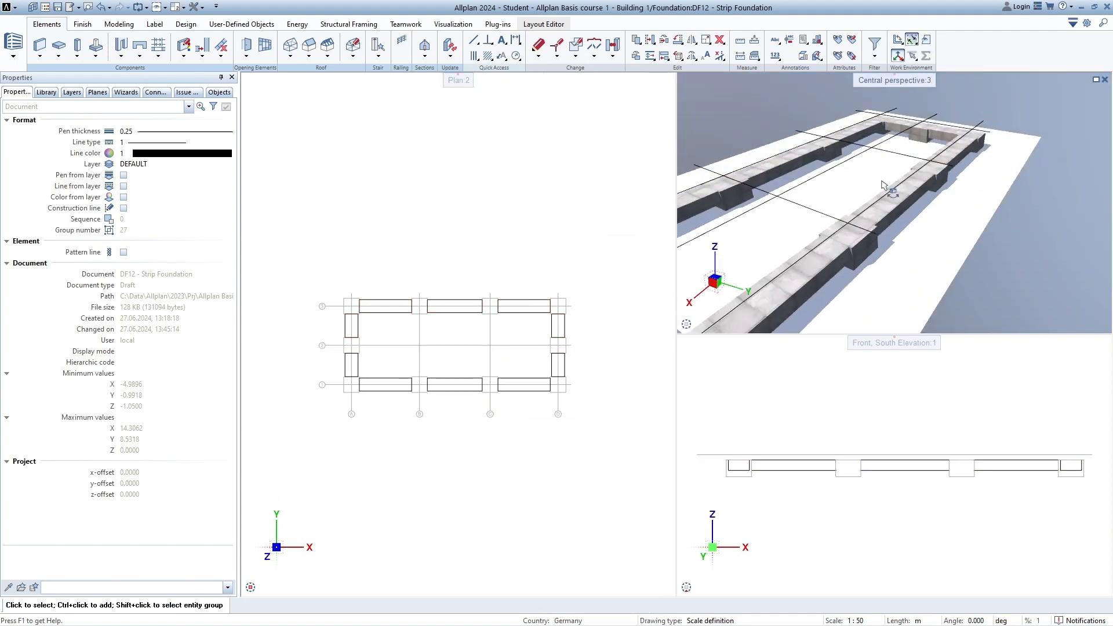
pyautogui.moveTo(890, 187); pyautogui.dragTo(926, 184, button='middle')
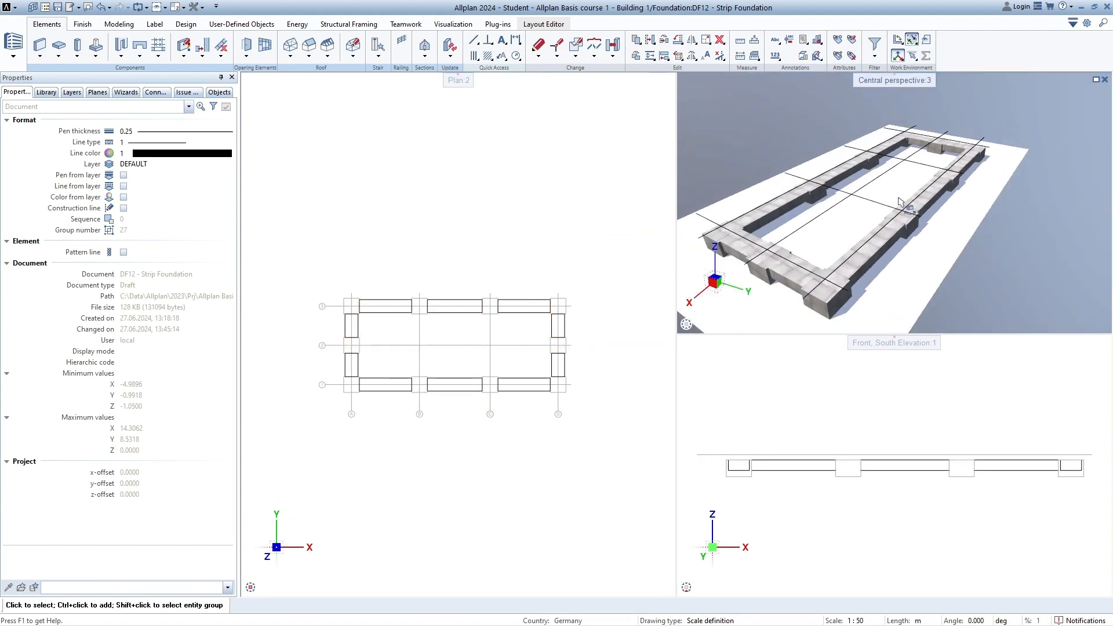
pyautogui.moveTo(877, 216); pyautogui.dragTo(905, 221)
pyautogui.moveTo(830, 237); pyautogui.dragTo(812, 209)
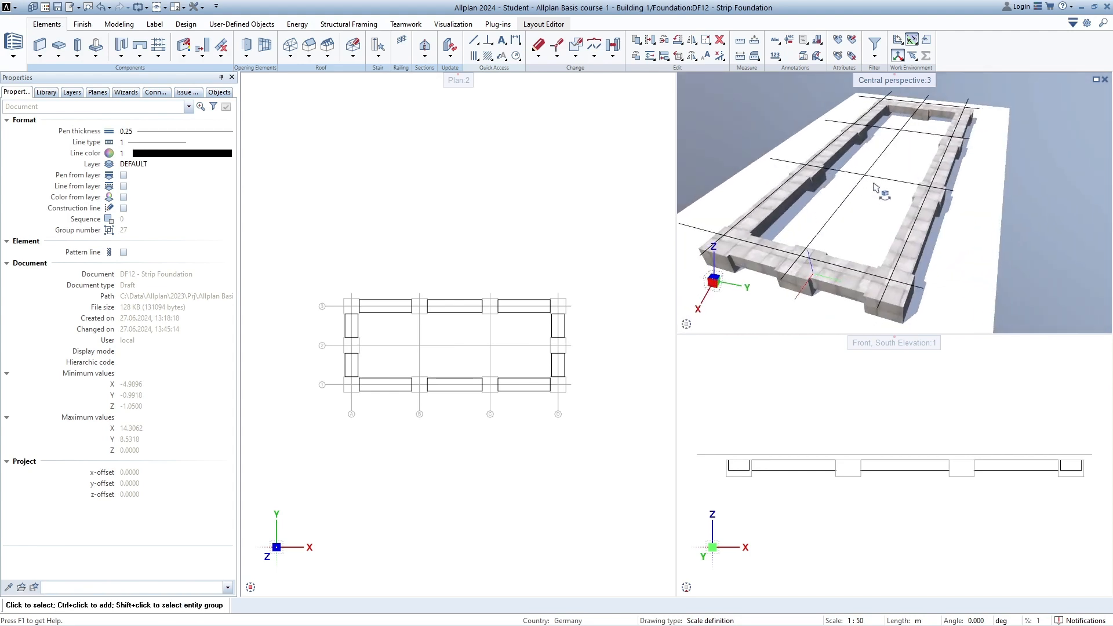
pyautogui.moveTo(884, 196); pyautogui.dragTo(978, 251)
pyautogui.moveTo(833, 232); pyautogui.dragTo(975, 267)
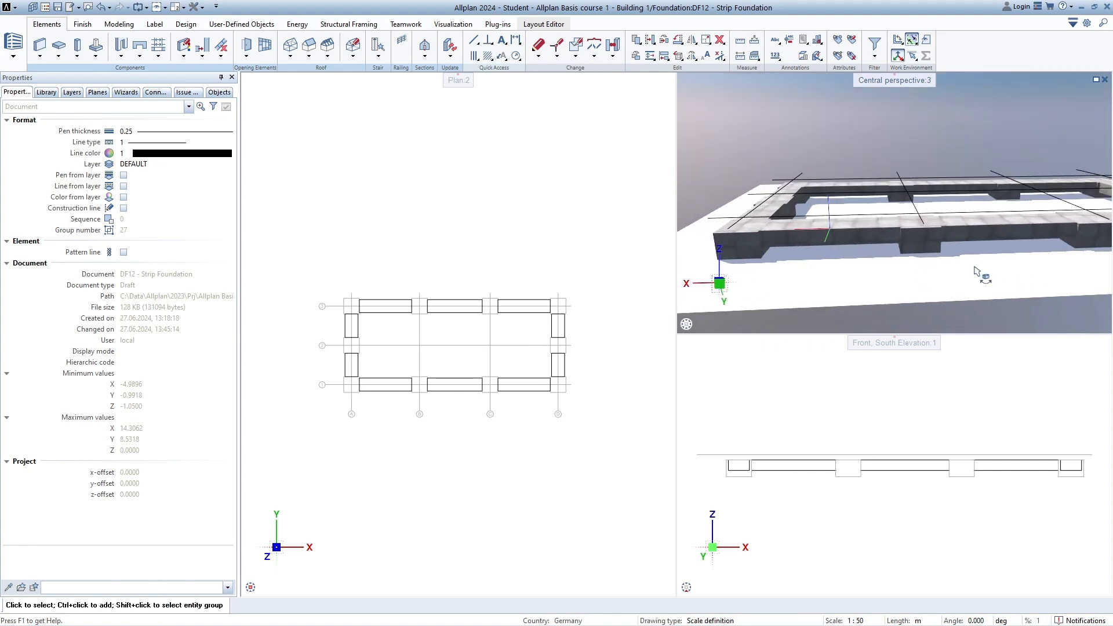
pyautogui.moveTo(975, 266); pyautogui.dragTo(890, 248, button='middle')
pyautogui.moveTo(892, 251); pyautogui.dragTo(957, 233)
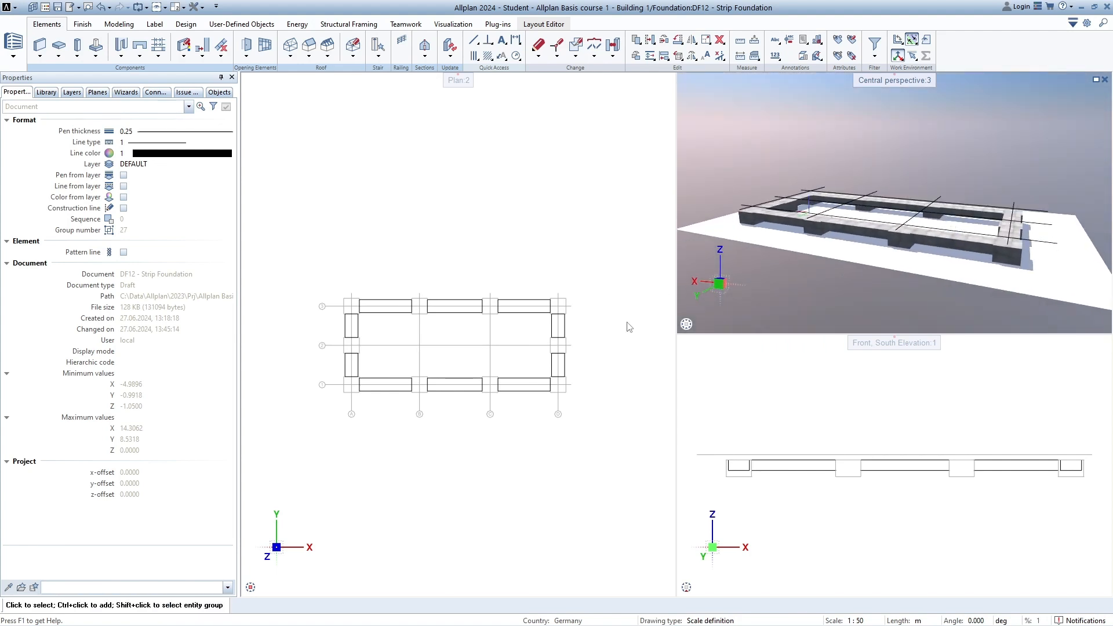
pyautogui.middleClick(614, 314)
pyautogui.middleClick(614, 314)
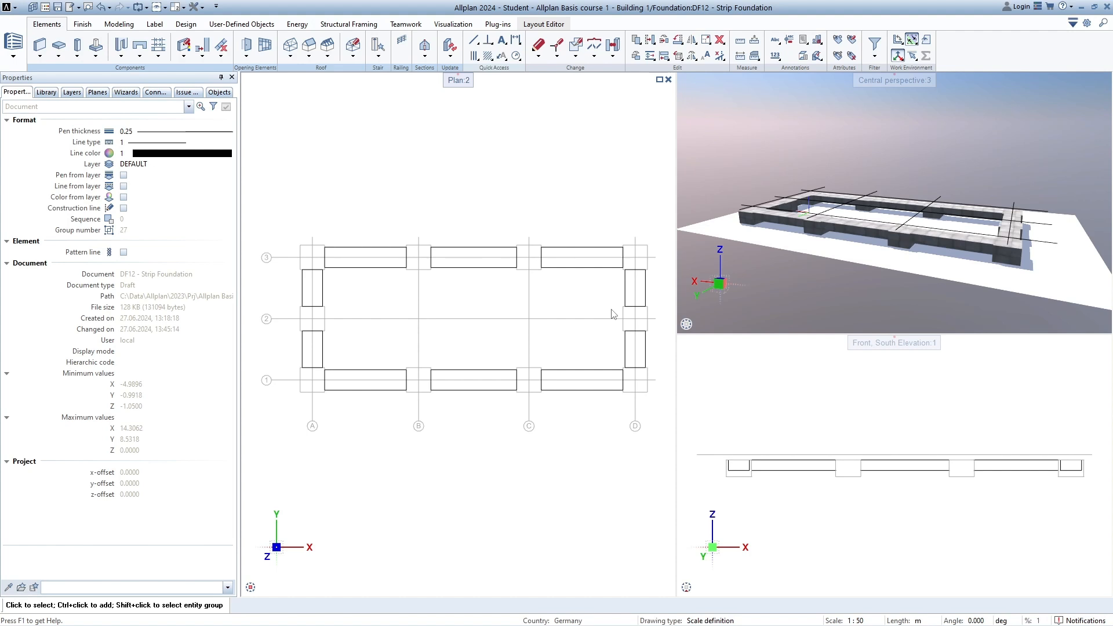
pyautogui.moveTo(936, 208); pyautogui.dragTo(899, 241, button='middle')
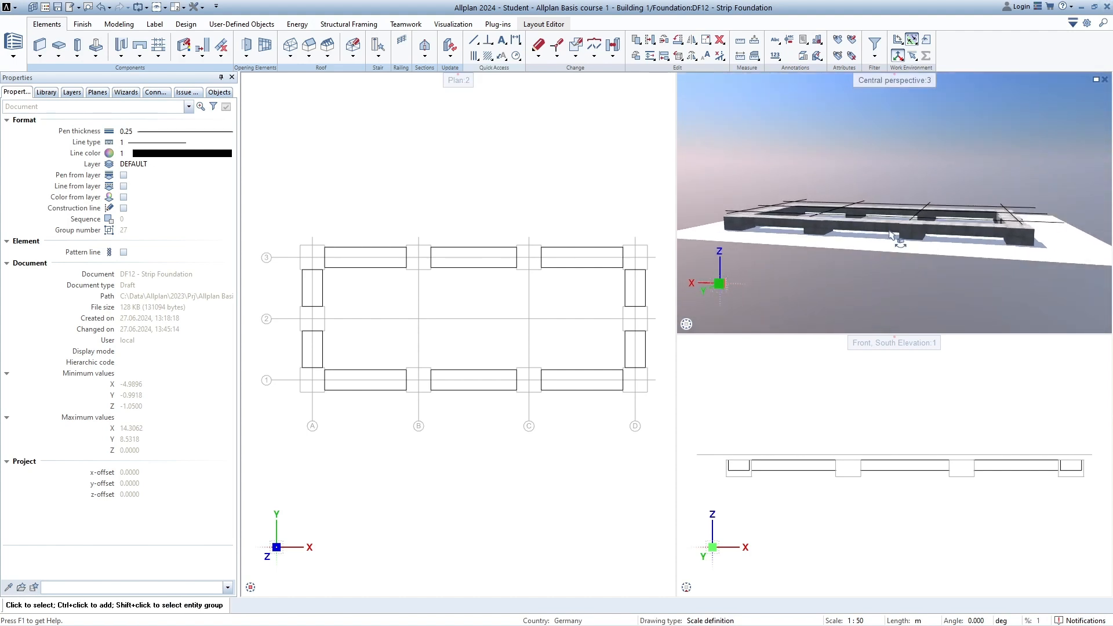
# Step: Review the properties of the strip foundation between C and D on axis 3 and accept them without changes
pyautogui.click(580, 269)
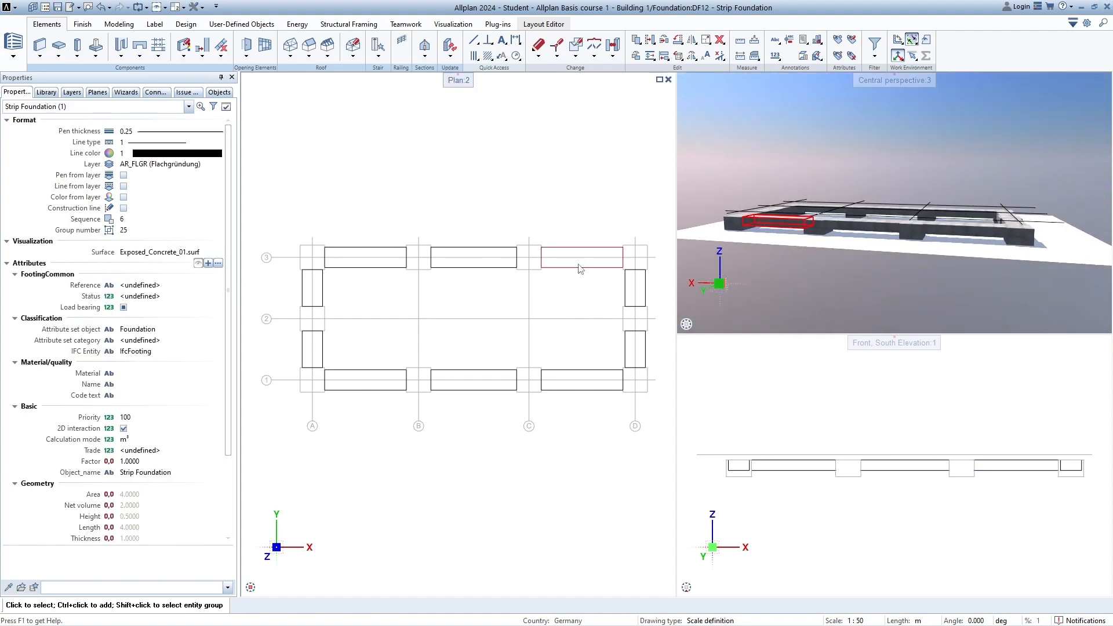
pyautogui.doubleClick(580, 258)
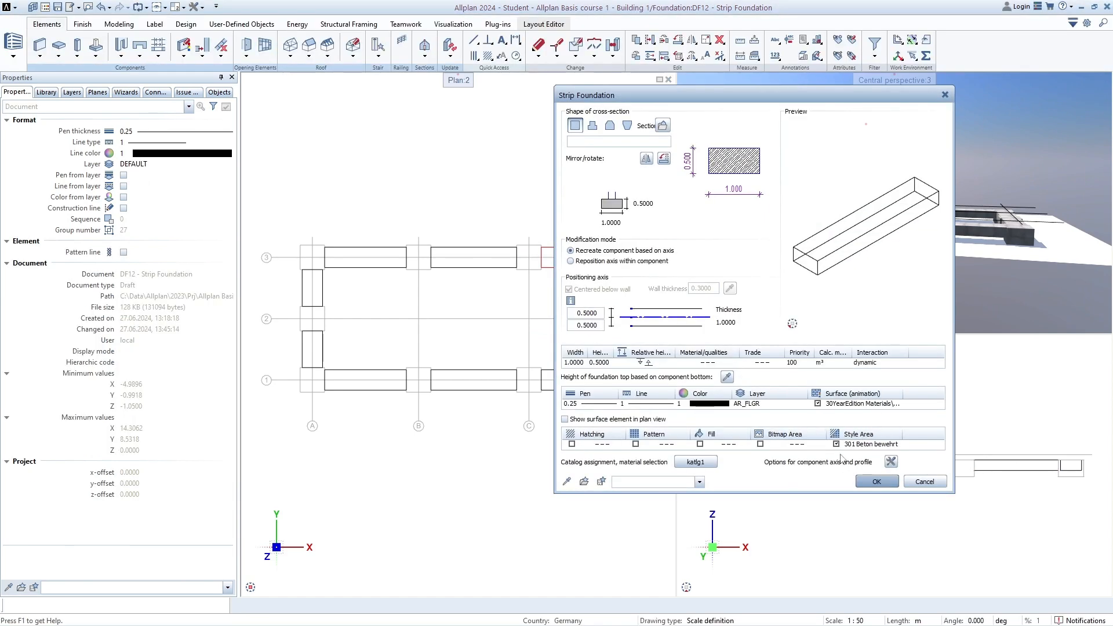
pyautogui.click(876, 481)
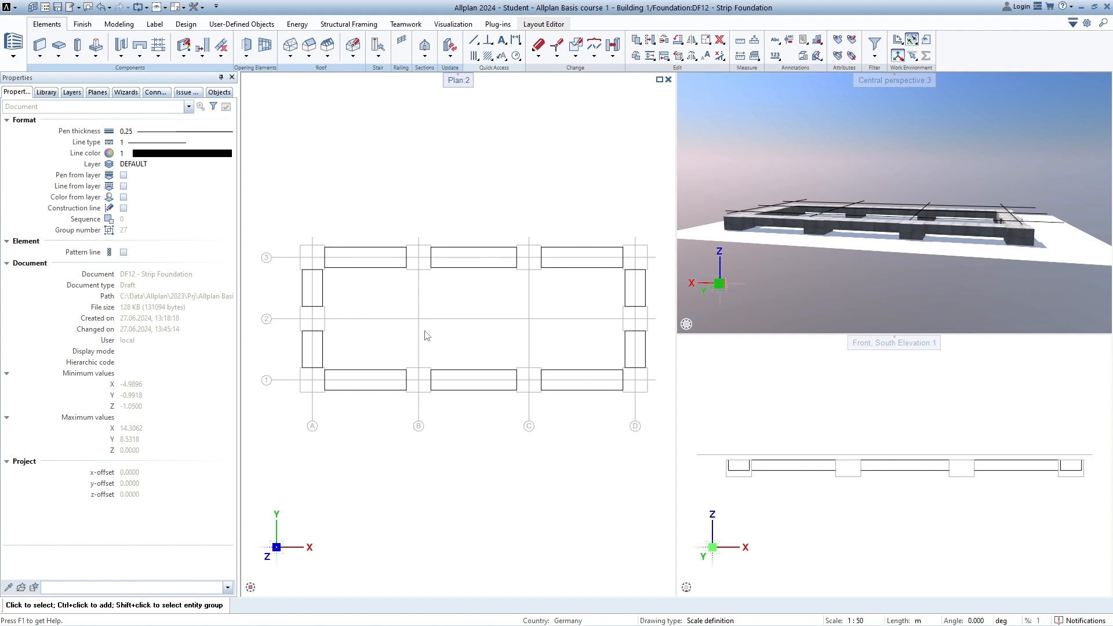
pyautogui.moveTo(405, 297); pyautogui.dragTo(398, 295, button='middle')
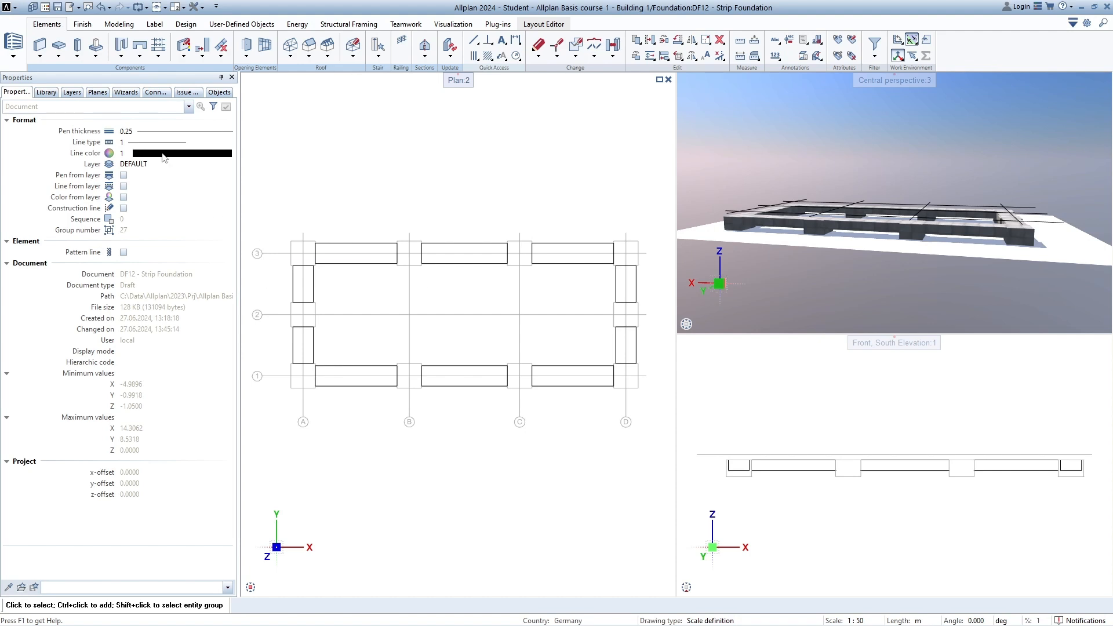
# Step: Show the plane levels of Model 1 and activate plane modification mode to display the planes in the views
pyautogui.click(97, 93)
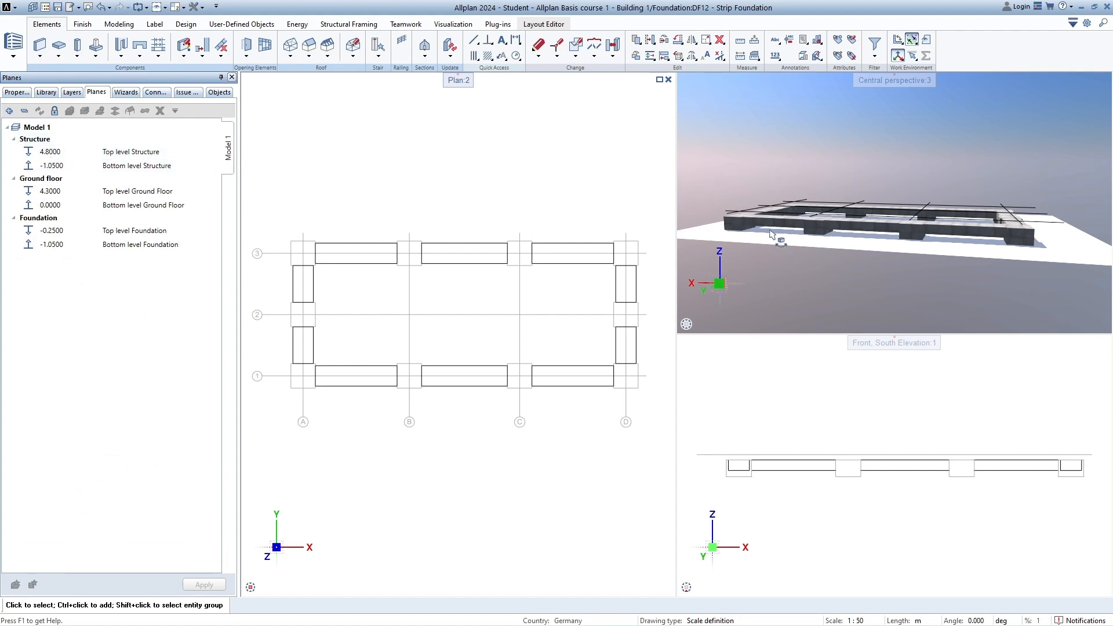
pyautogui.moveTo(780, 240); pyautogui.dragTo(763, 194)
pyautogui.moveTo(869, 215); pyautogui.dragTo(902, 201, button='middle')
pyautogui.moveTo(987, 194); pyautogui.dragTo(937, 145)
pyautogui.click(461, 467)
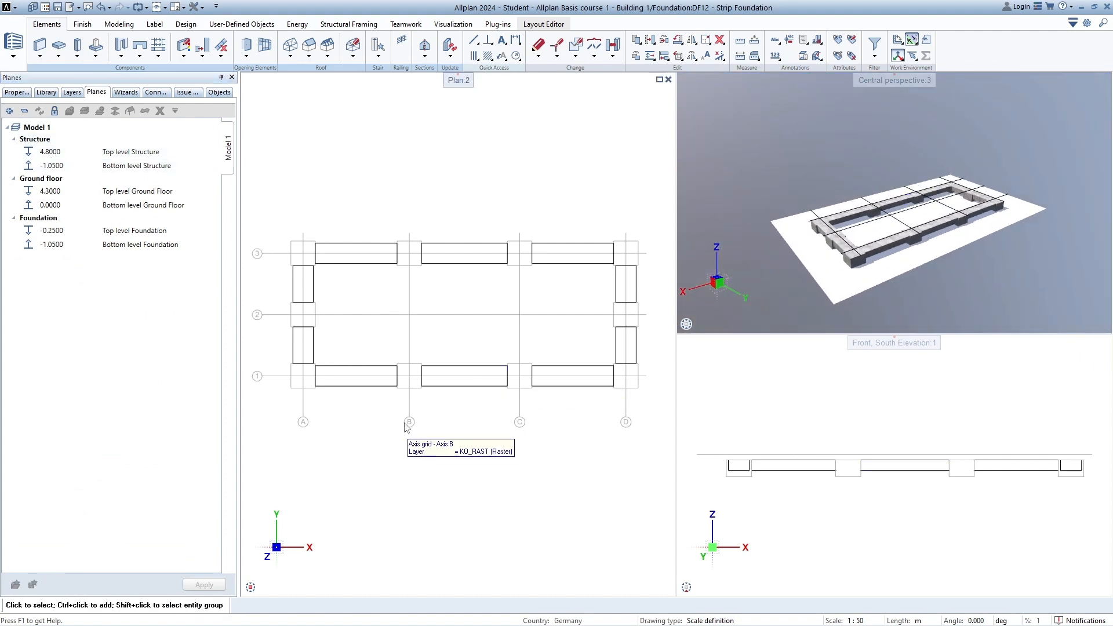
pyautogui.click(55, 112)
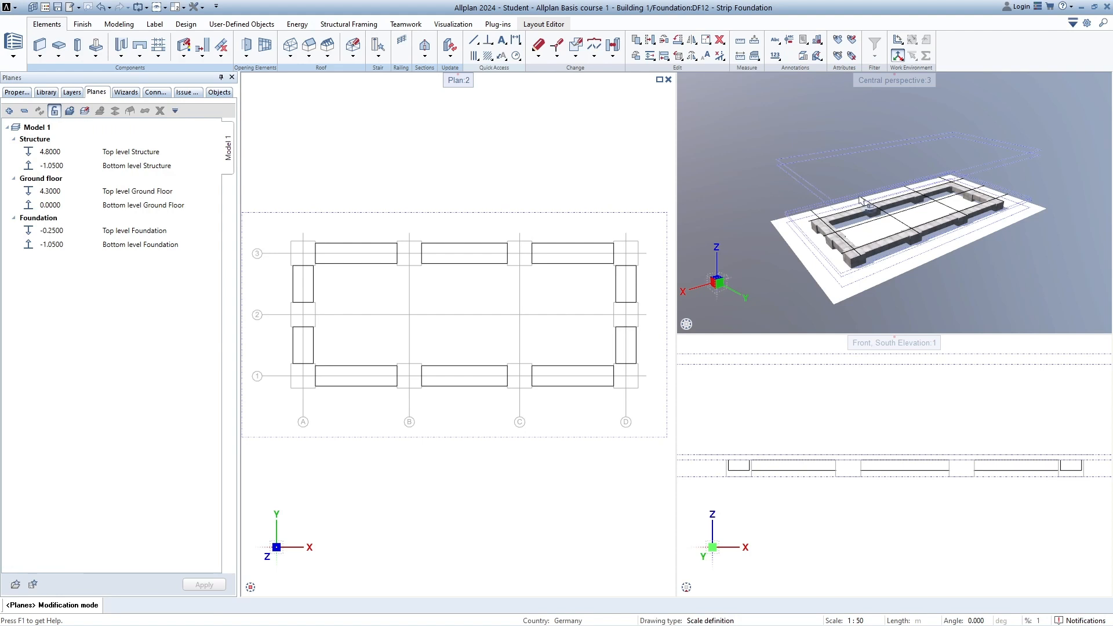
# Step: Examine the displayed planes relative to the foundations in the perspective and front elevation views, focusing on the foundation levels
pyautogui.moveTo(966, 167)
pyautogui.mouseDown()
pyautogui.moveTo(876, 232)
pyautogui.moveTo(896, 146)
pyautogui.moveTo(970, 162)
pyautogui.mouseUp()
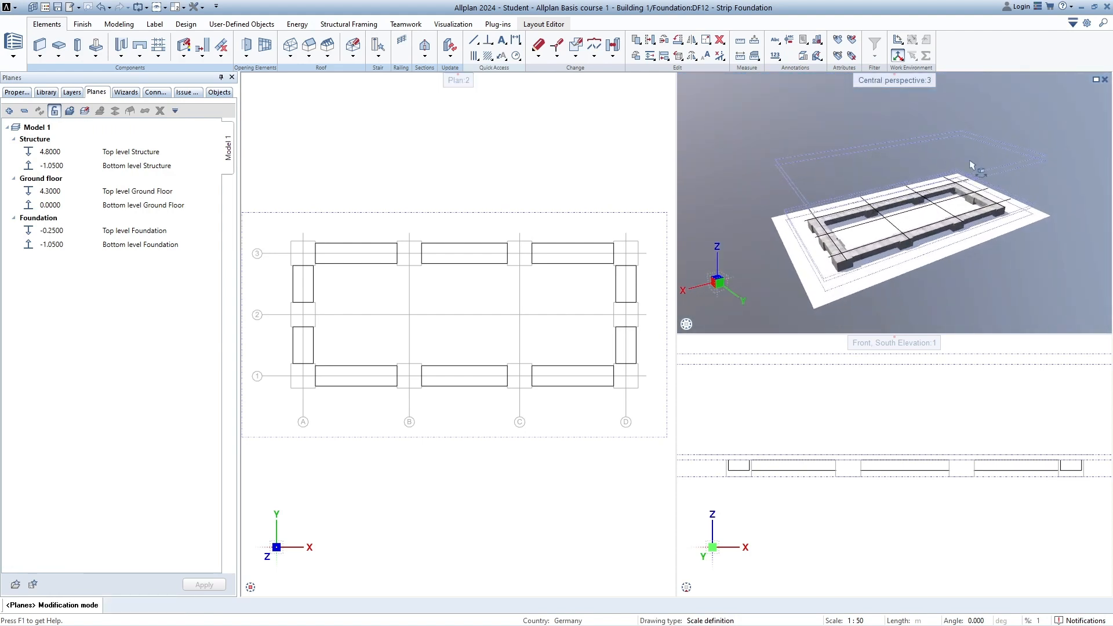
pyautogui.scroll(-2, 910, 400)
pyautogui.moveTo(911, 403); pyautogui.dragTo(875, 444, button='middle')
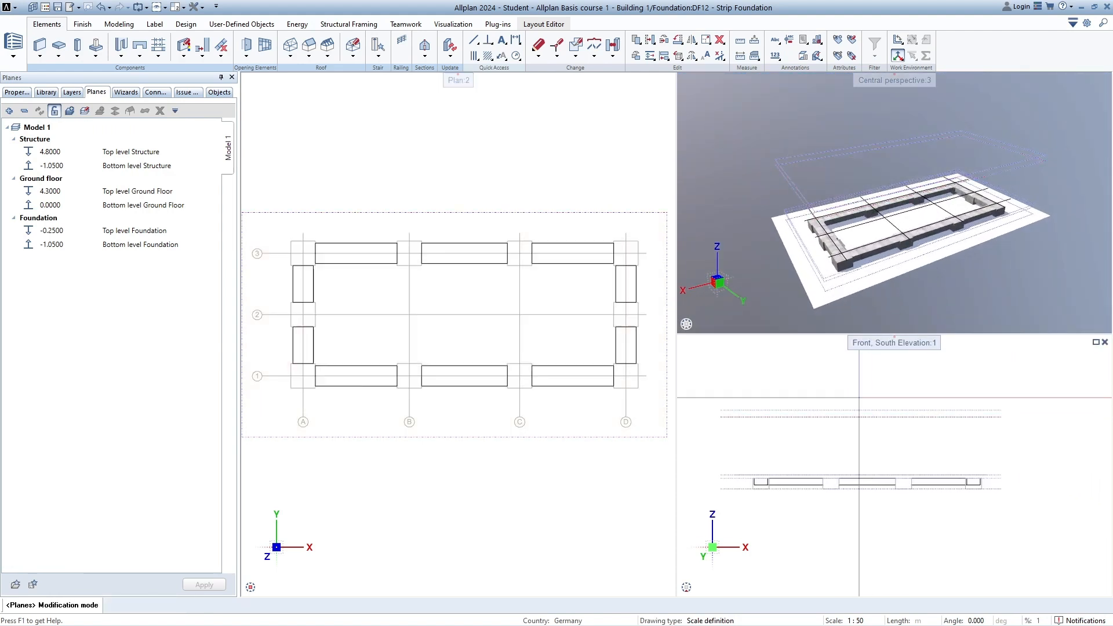
pyautogui.moveTo(1015, 202); pyautogui.dragTo(135, 199)
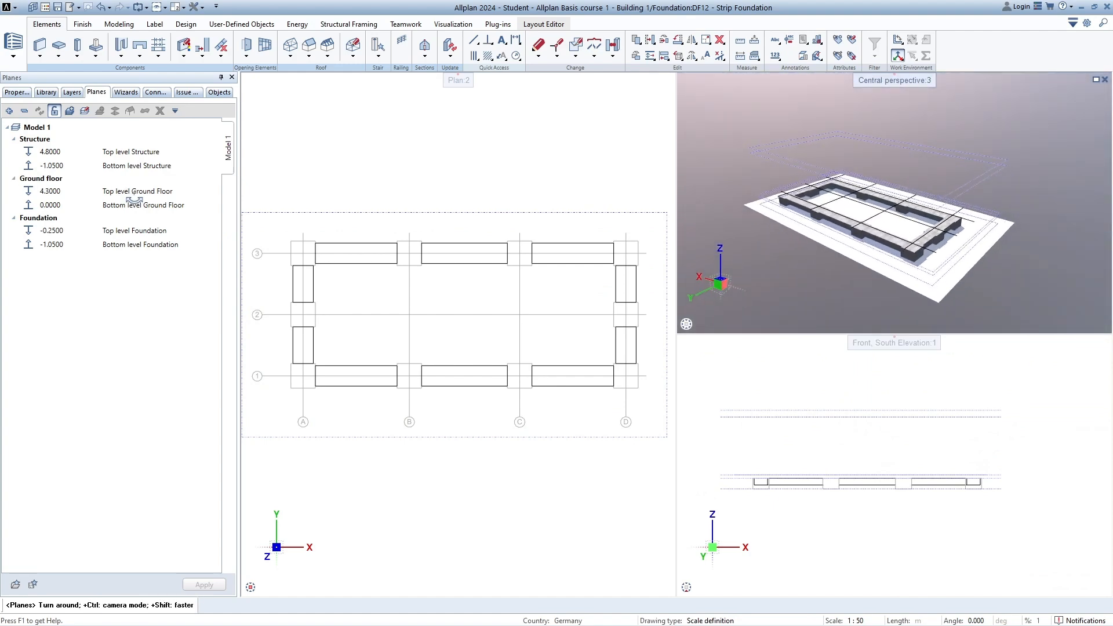
pyautogui.moveTo(915, 194); pyautogui.dragTo(816, 279)
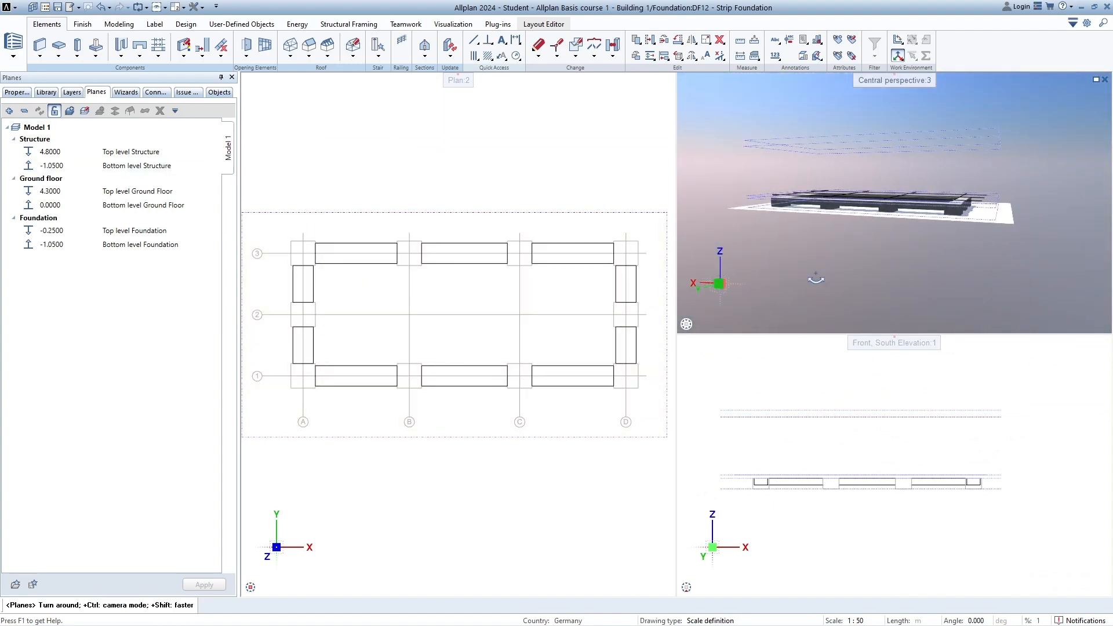
pyautogui.scroll(4, 753, 200)
pyautogui.moveTo(979, 182); pyautogui.dragTo(848, 251)
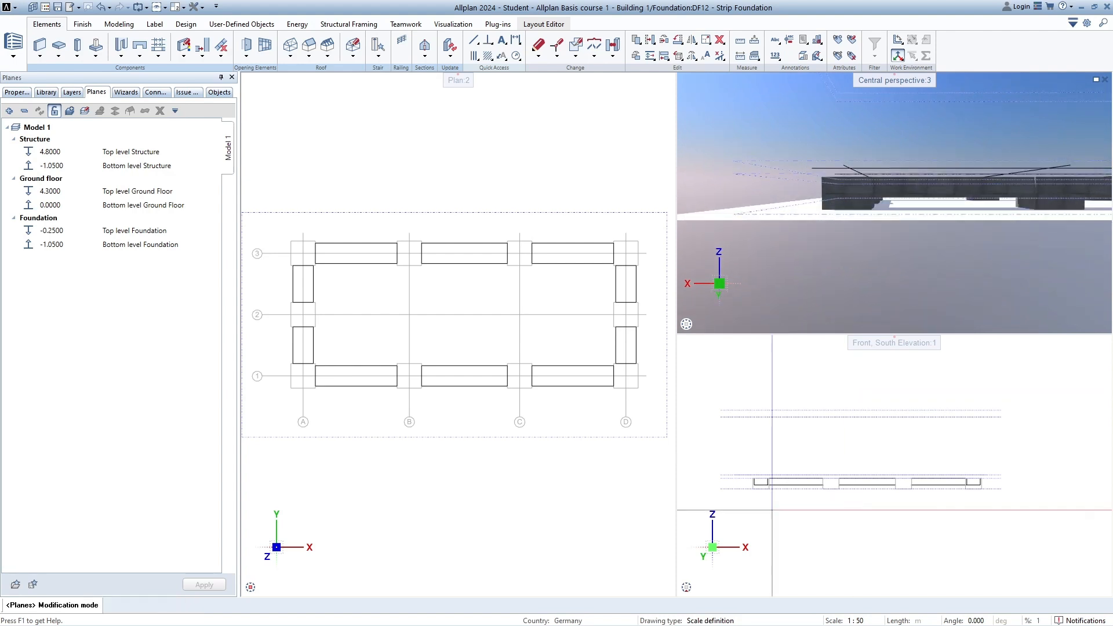
pyautogui.scroll(7, 743, 493)
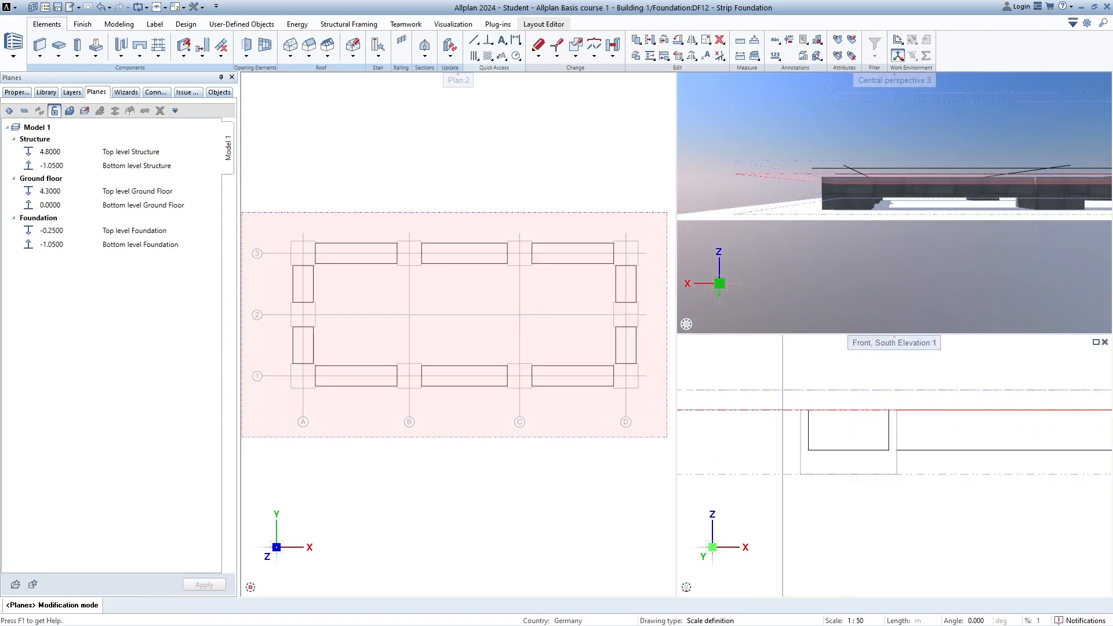
pyautogui.scroll(-2, 766, 473)
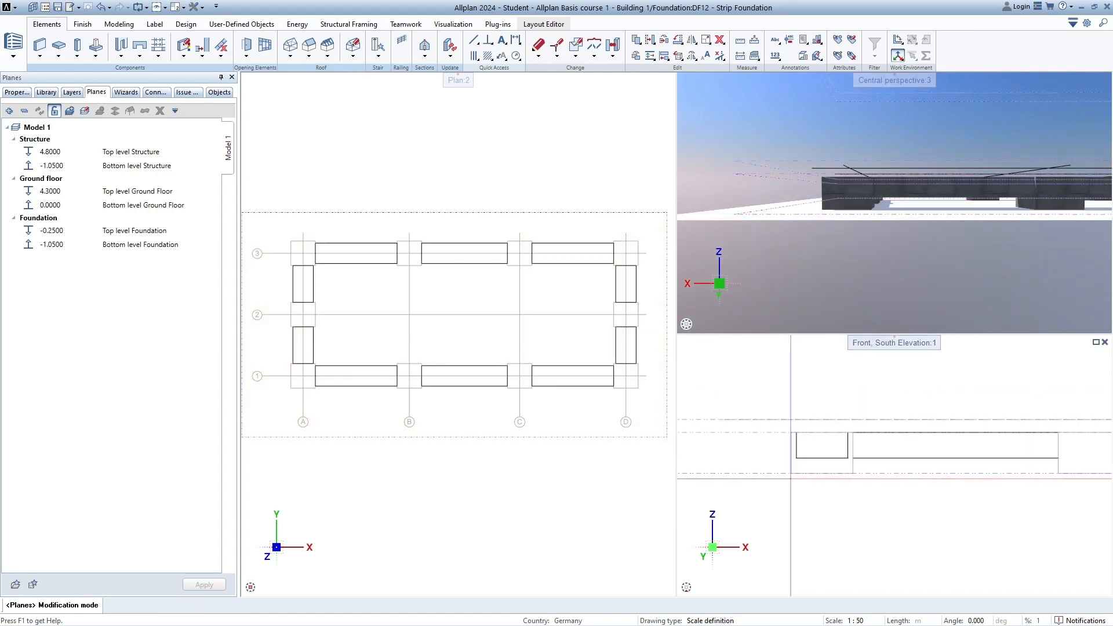
pyautogui.scroll(3, 872, 480)
pyautogui.moveTo(871, 480); pyautogui.dragTo(825, 464, button='middle')
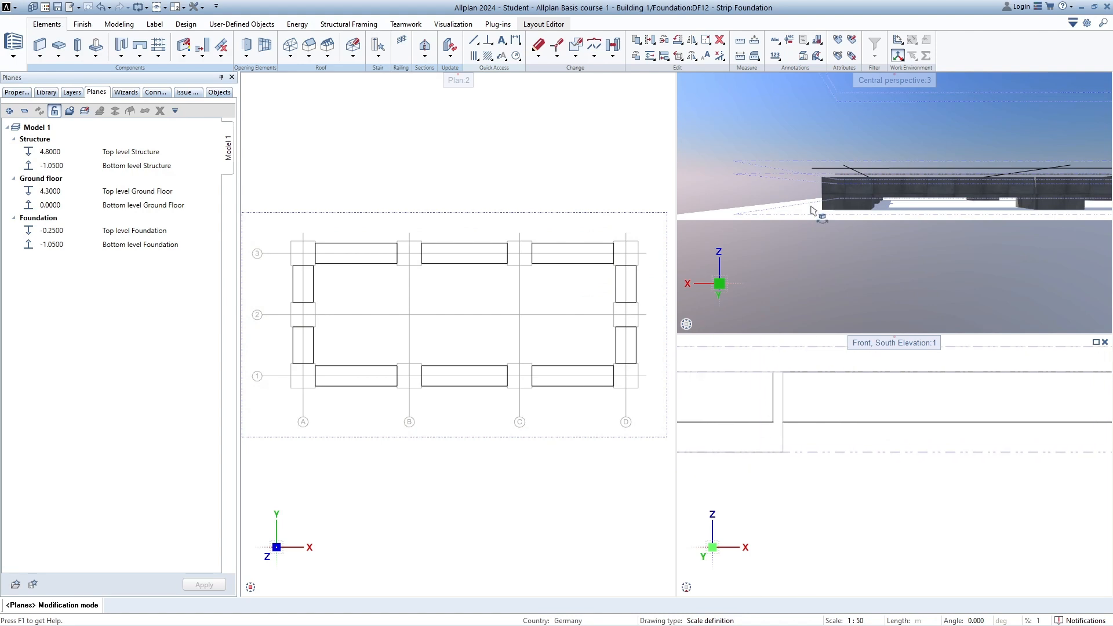
# Step: Measure the vertical distance between the strip foundation's underside and the block foundation's underside in the front elevation, and close the measured values
pyautogui.click(740, 55)
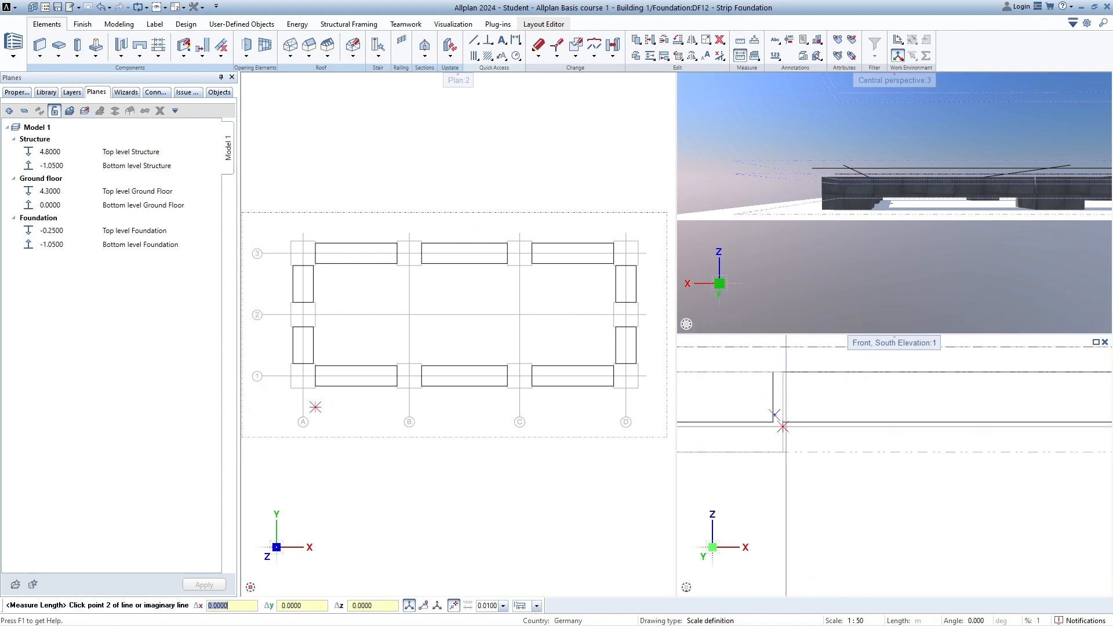
pyautogui.click(784, 426)
pyautogui.moveTo(879, 123); pyautogui.dragTo(835, 131)
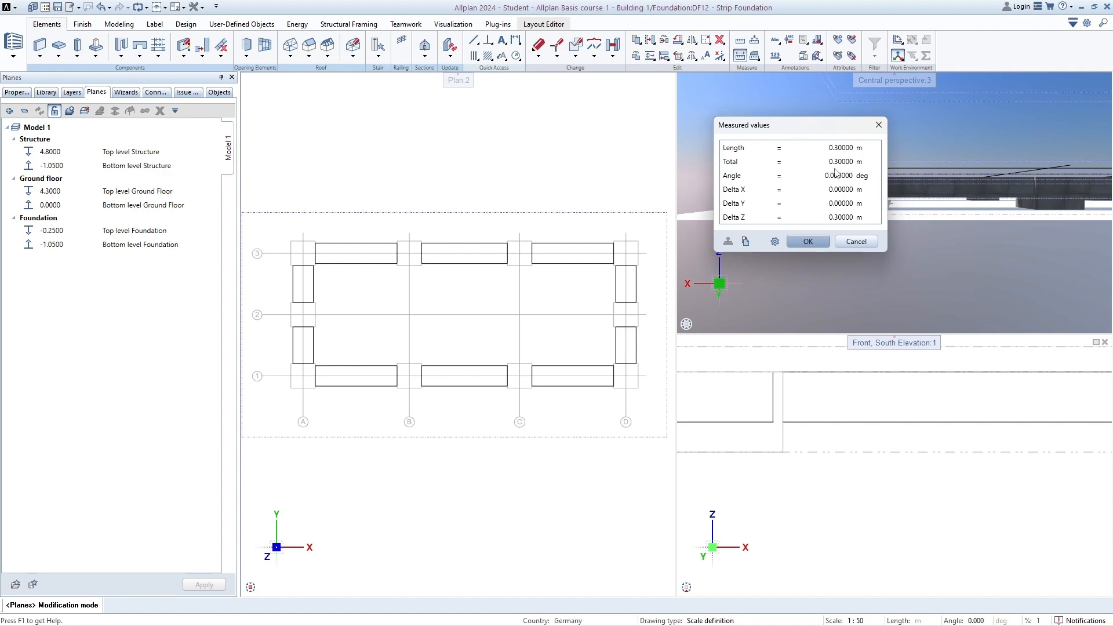
pyautogui.click(817, 244)
# Step: Examine the spacing of the ground floor and structure planes above the foundations, mainly in the front elevation
pyautogui.scroll(-3, 845, 183)
pyautogui.keyDown('ctrl'); pyautogui.moveTo(871, 230); pyautogui.dragTo(876, 254); pyautogui.keyUp('ctrl')
pyautogui.scroll(2, 908, 248)
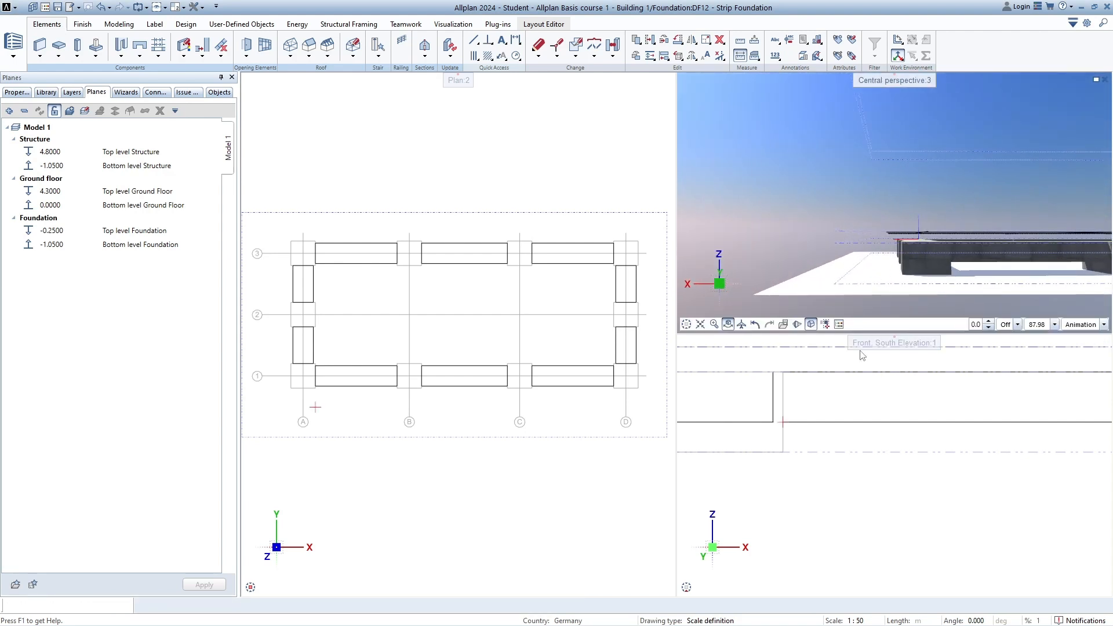
pyautogui.scroll(-5, 775, 412)
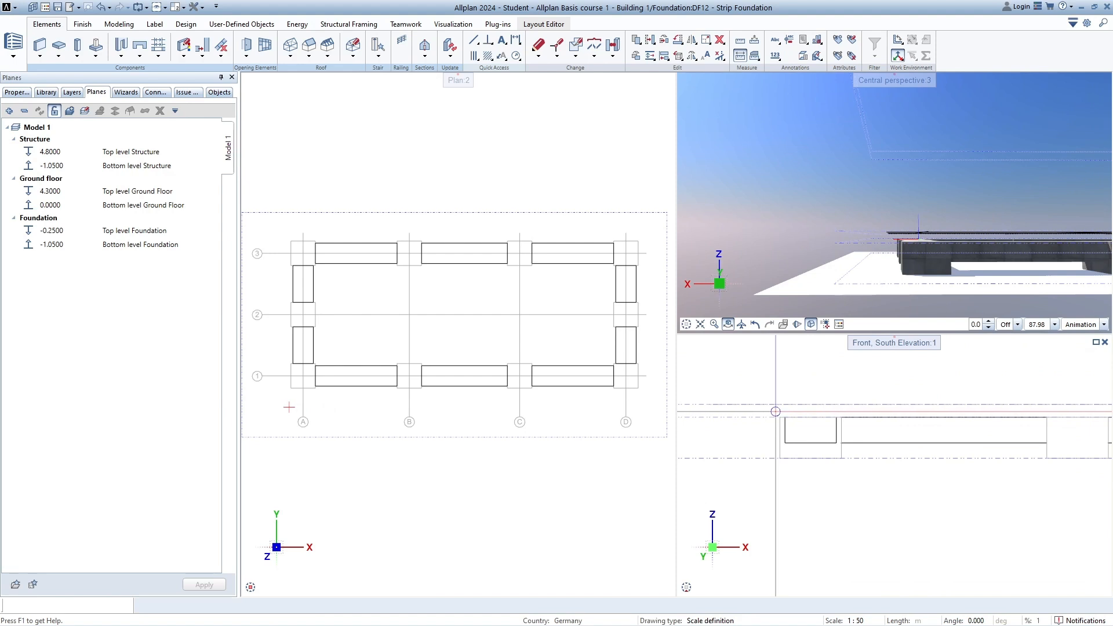
pyautogui.scroll(-4, 777, 408)
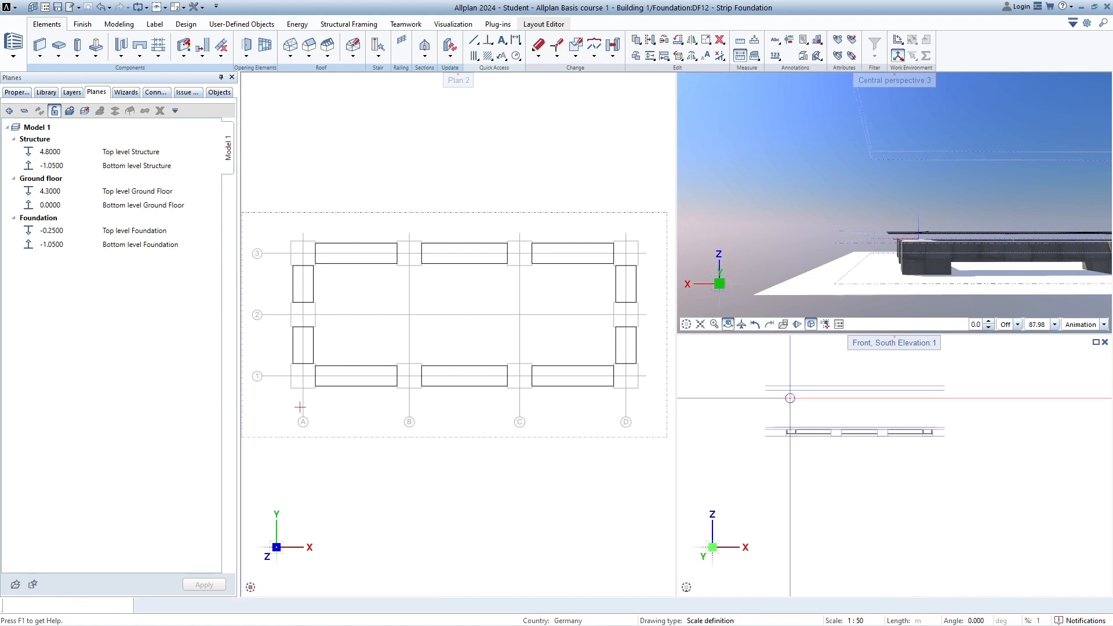
pyautogui.scroll(3, 790, 398)
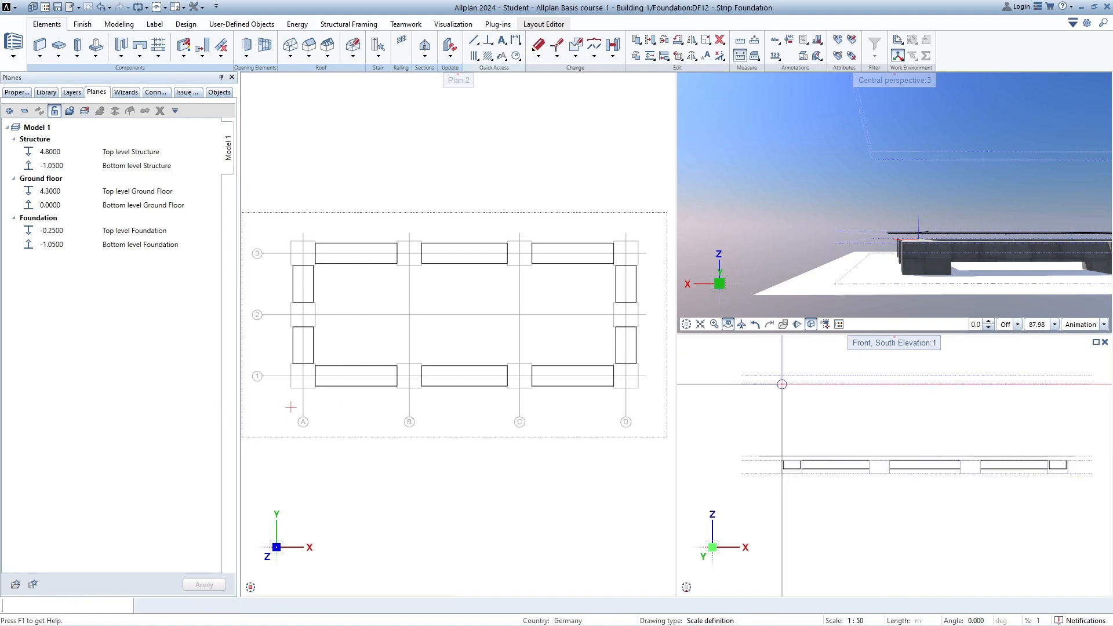
pyautogui.scroll(4, 782, 383)
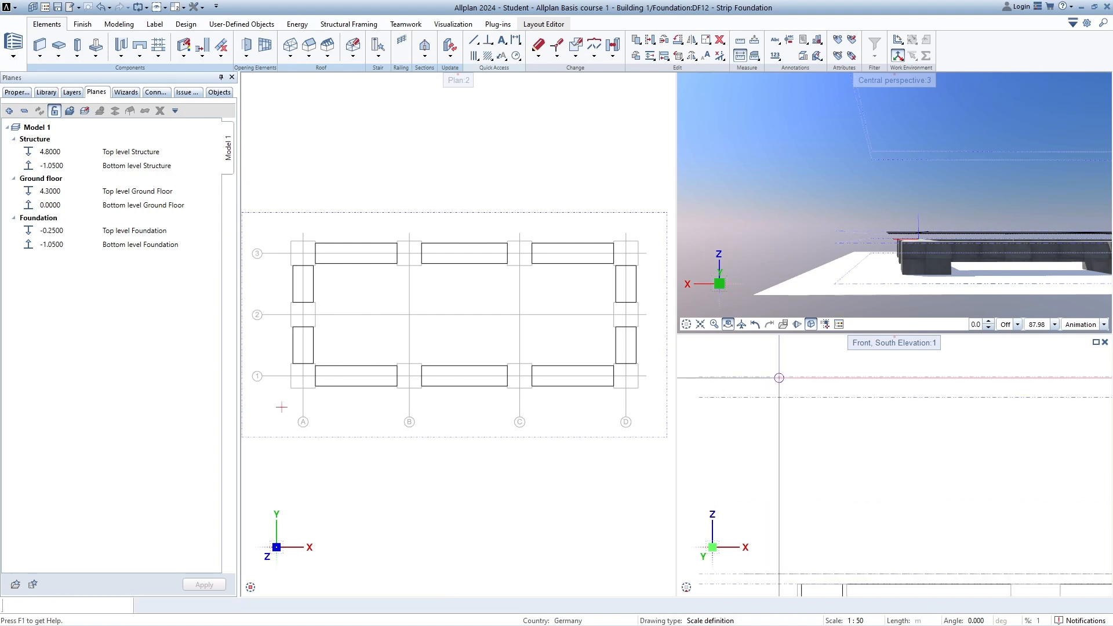
pyautogui.scroll(-3, 780, 383)
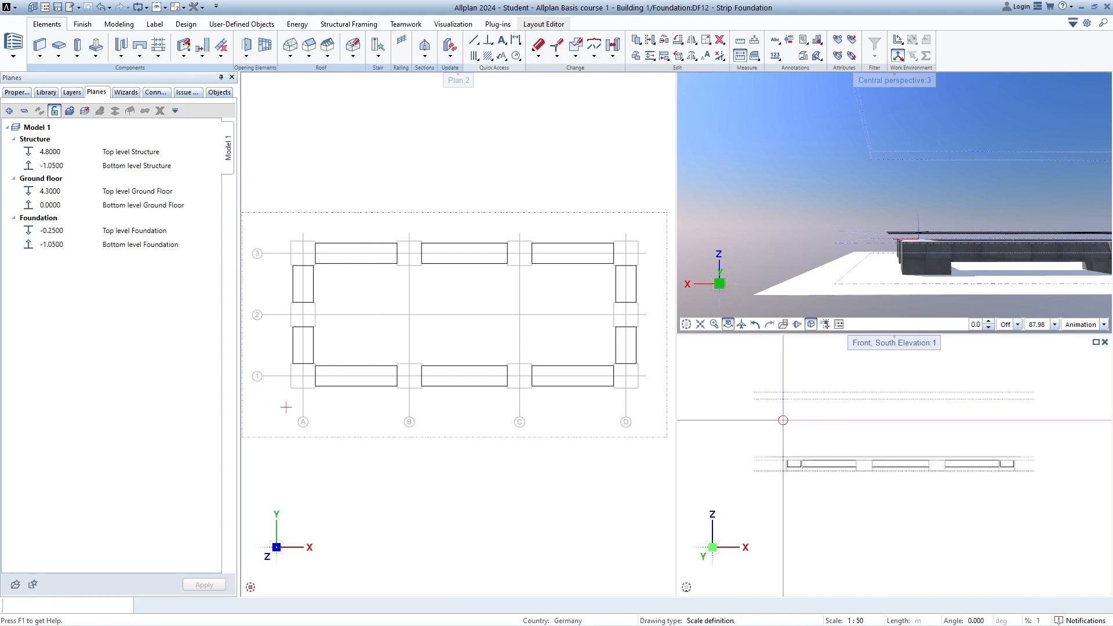